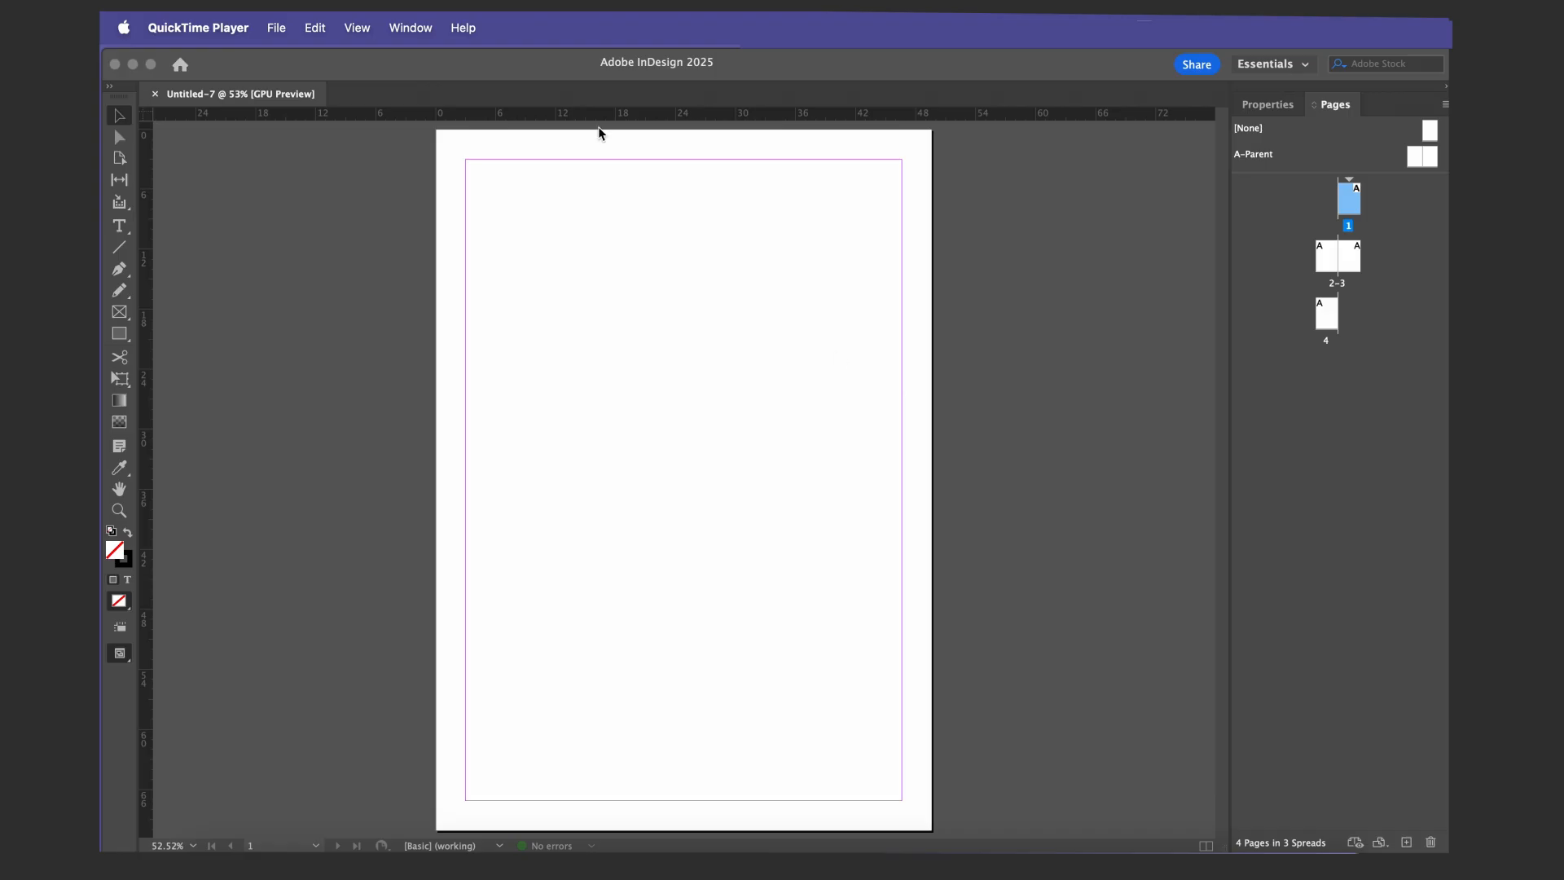
Switch to InDesign and start a new document from the A4 print preset
left_click(277, 29)
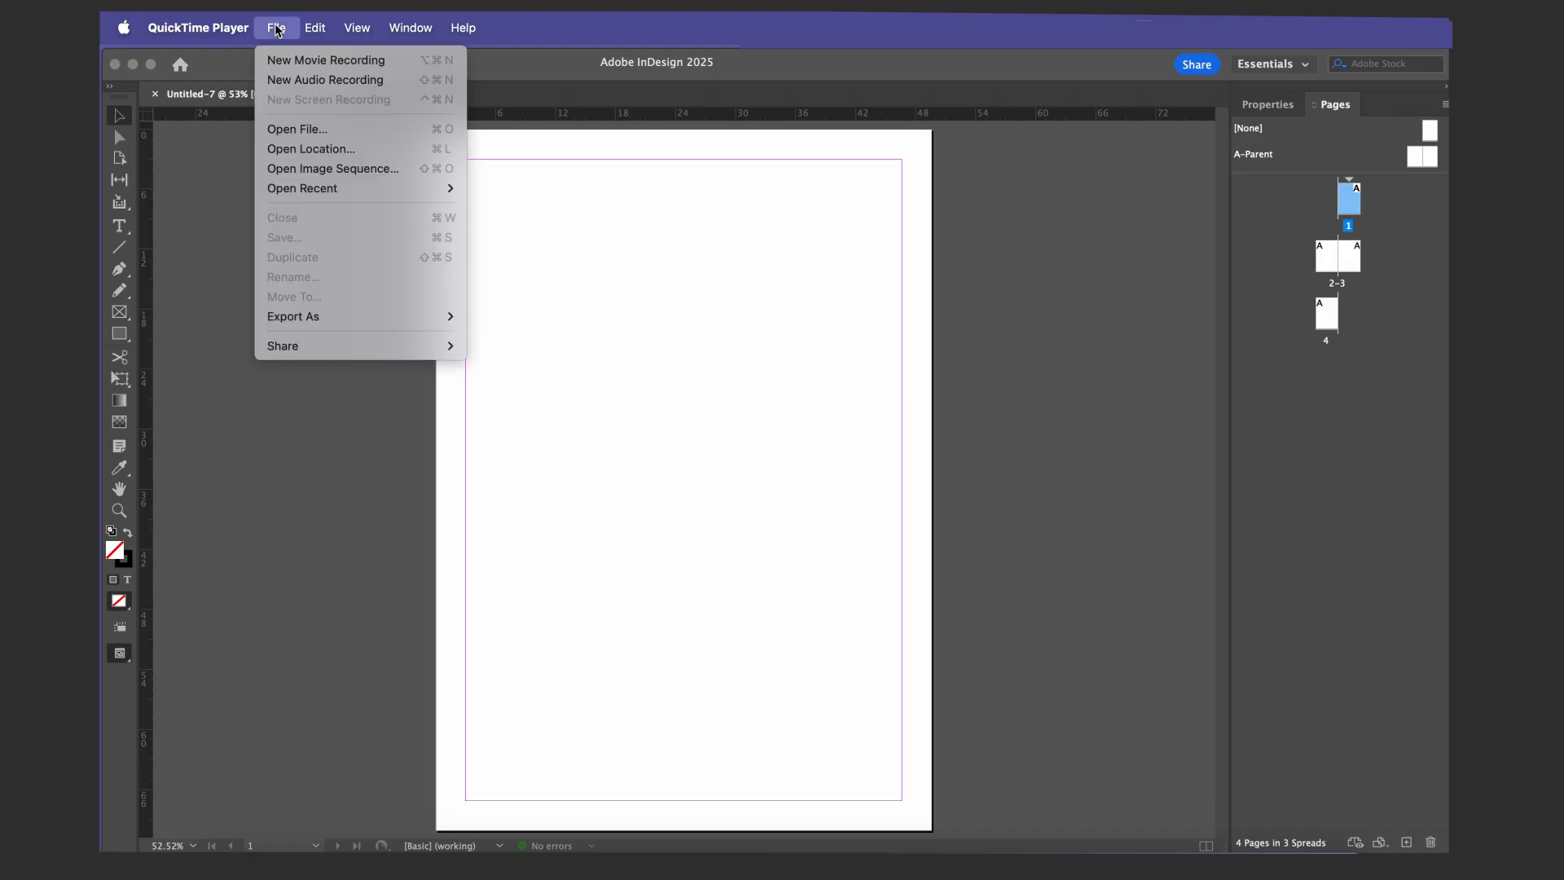
left_click(216, 66)
left_click(223, 28)
mouse_move(232, 63)
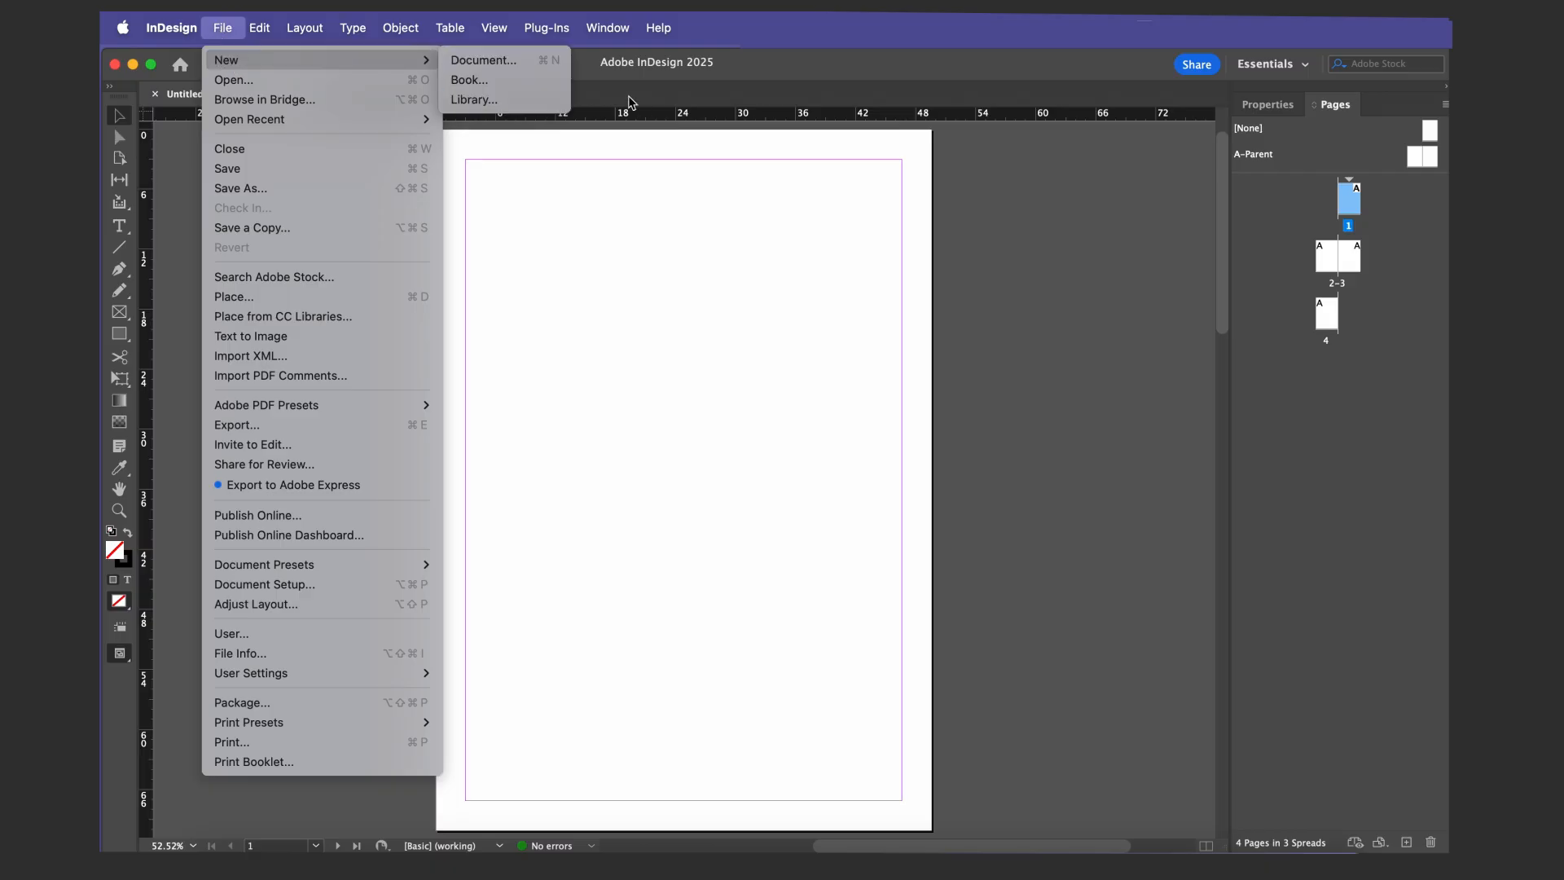
left_click(489, 59)
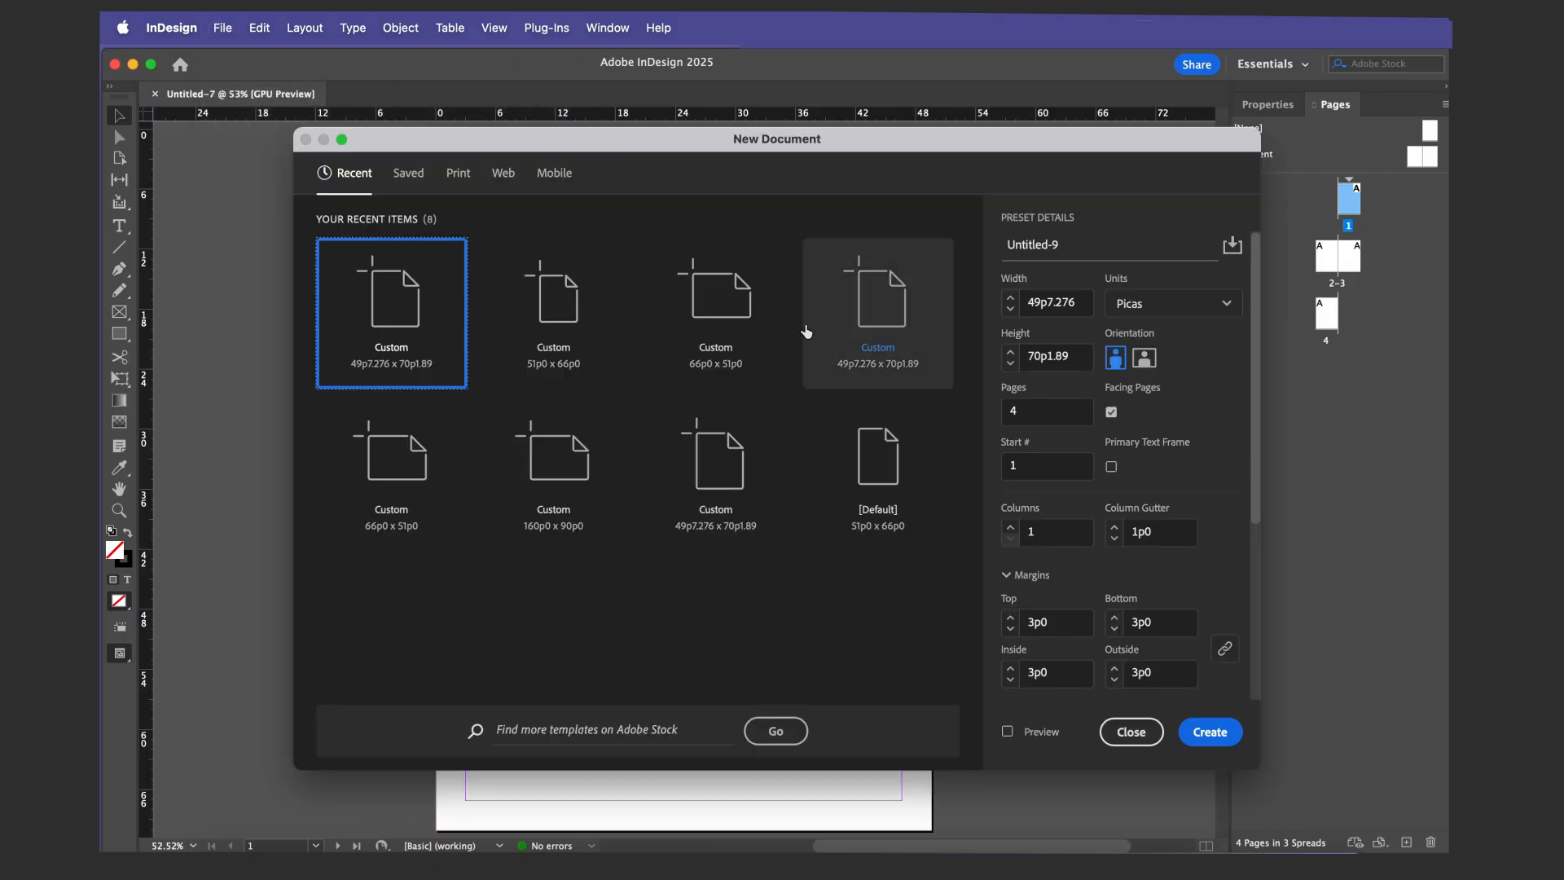
left_click(458, 174)
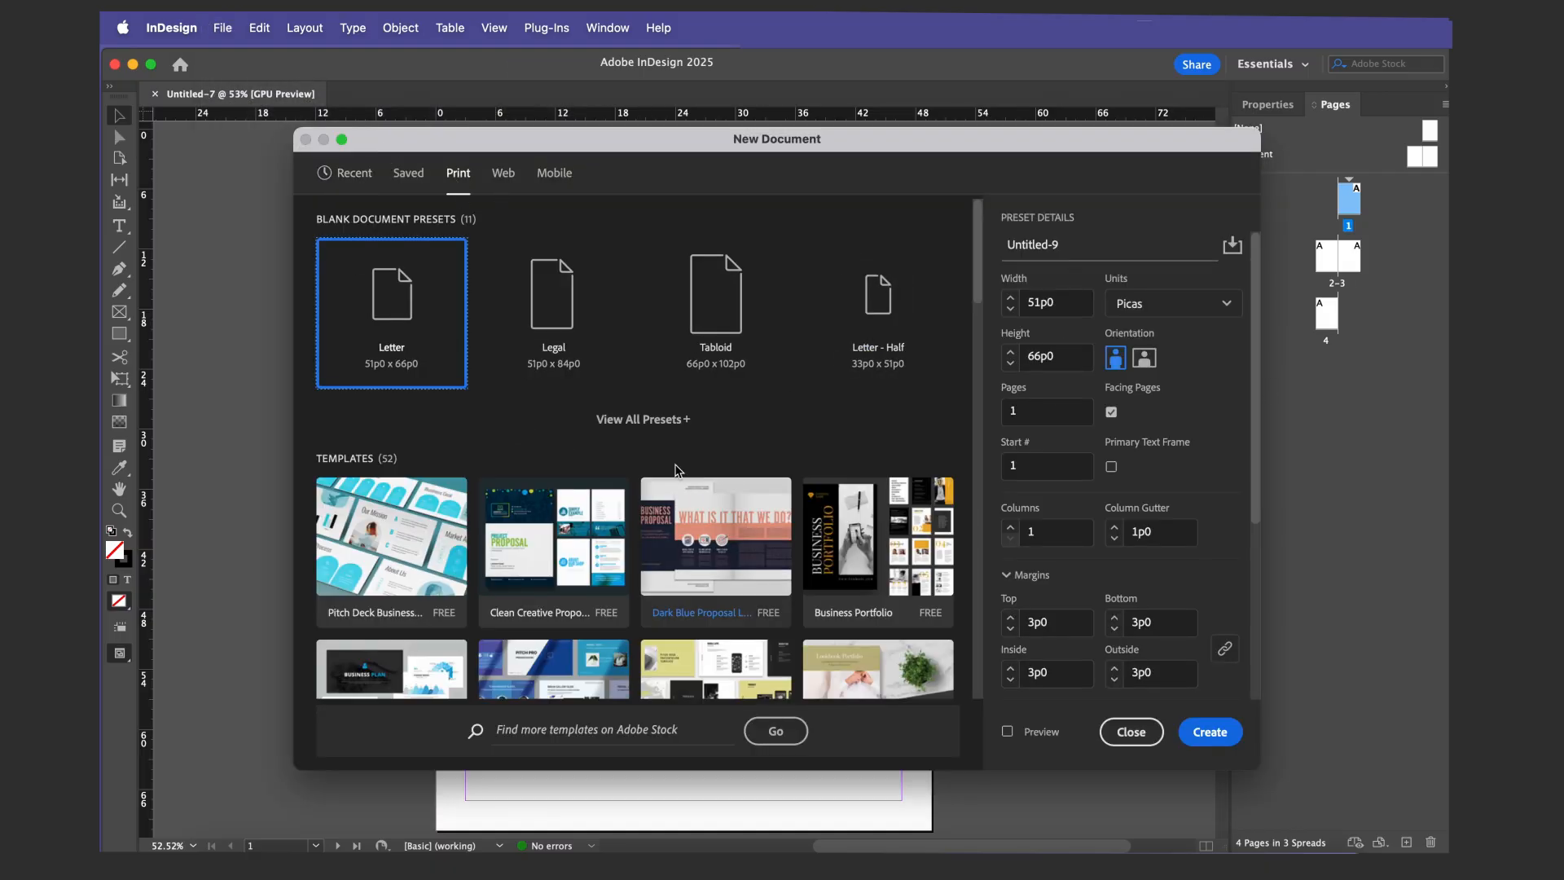
left_click(645, 419)
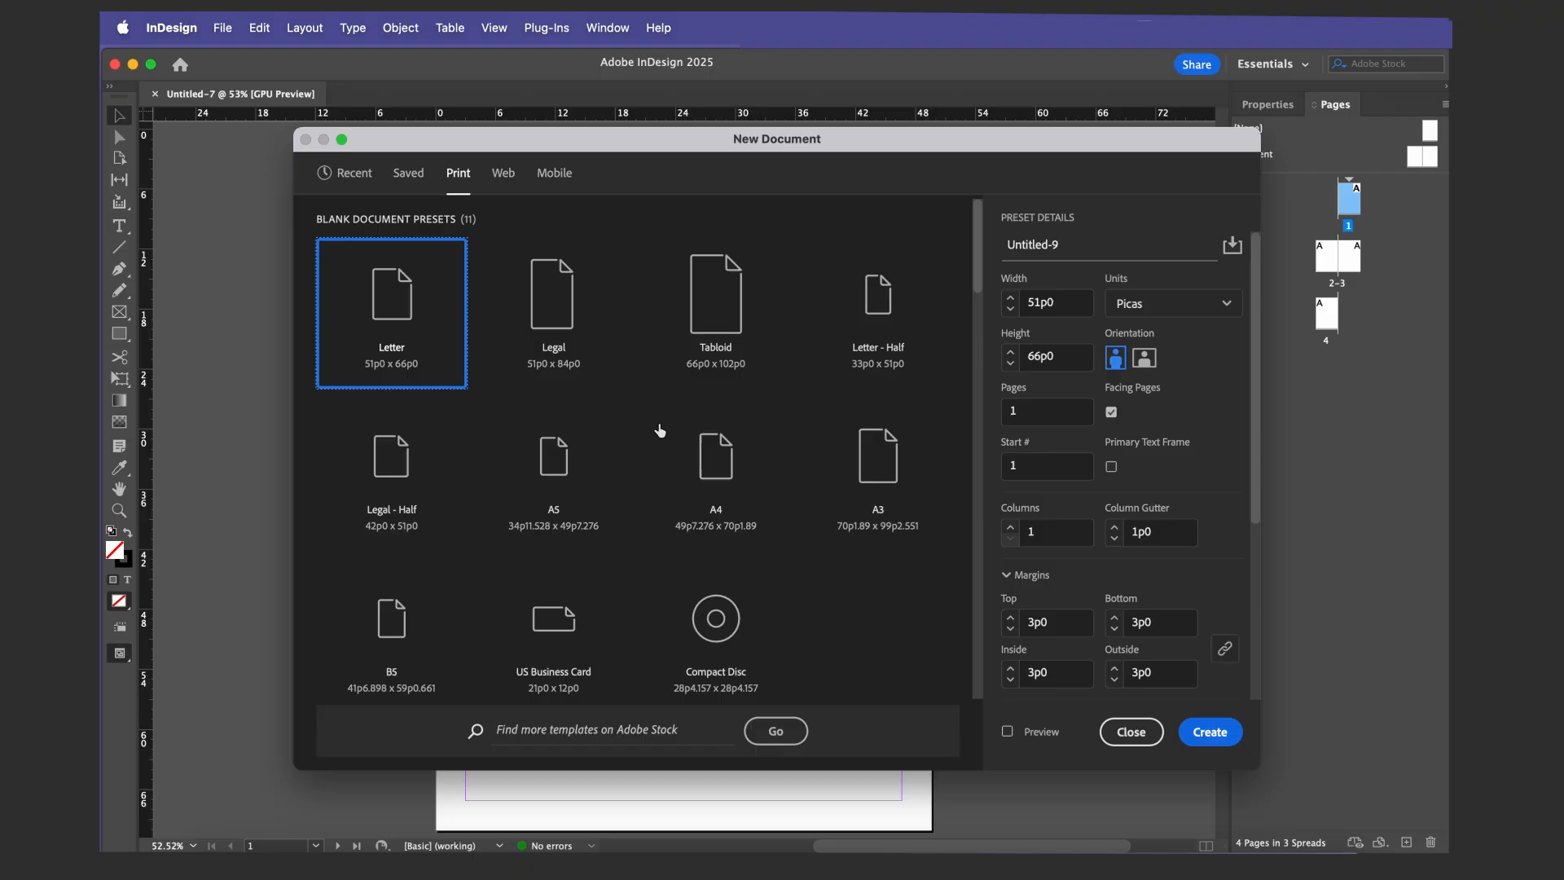
left_click(723, 466)
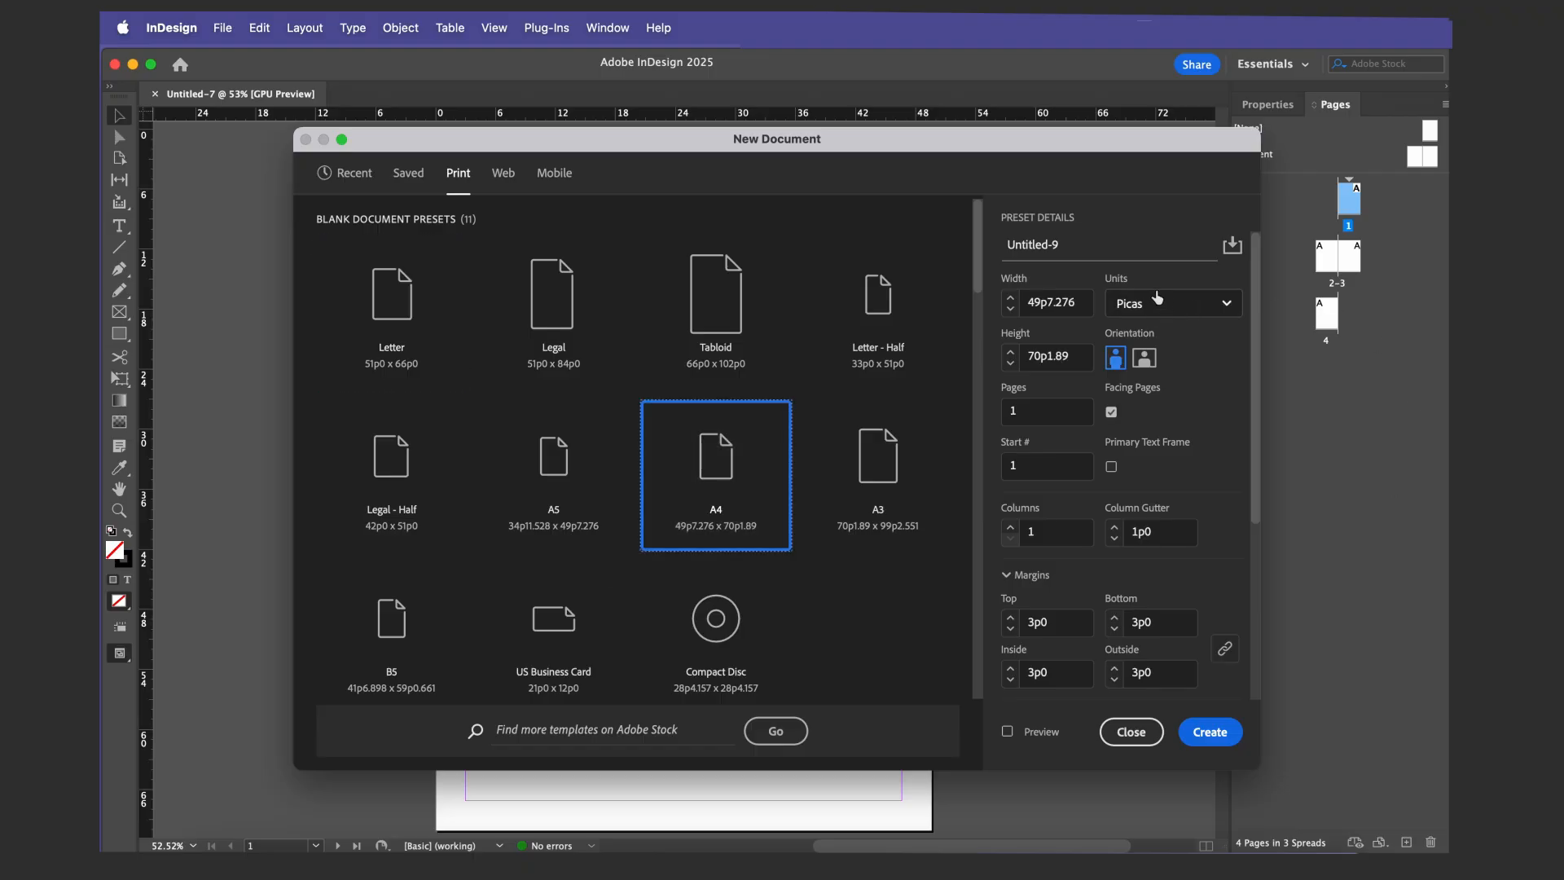
Set the new document's units to millimetres and its page count to 4, and create it
left_click(1156, 316)
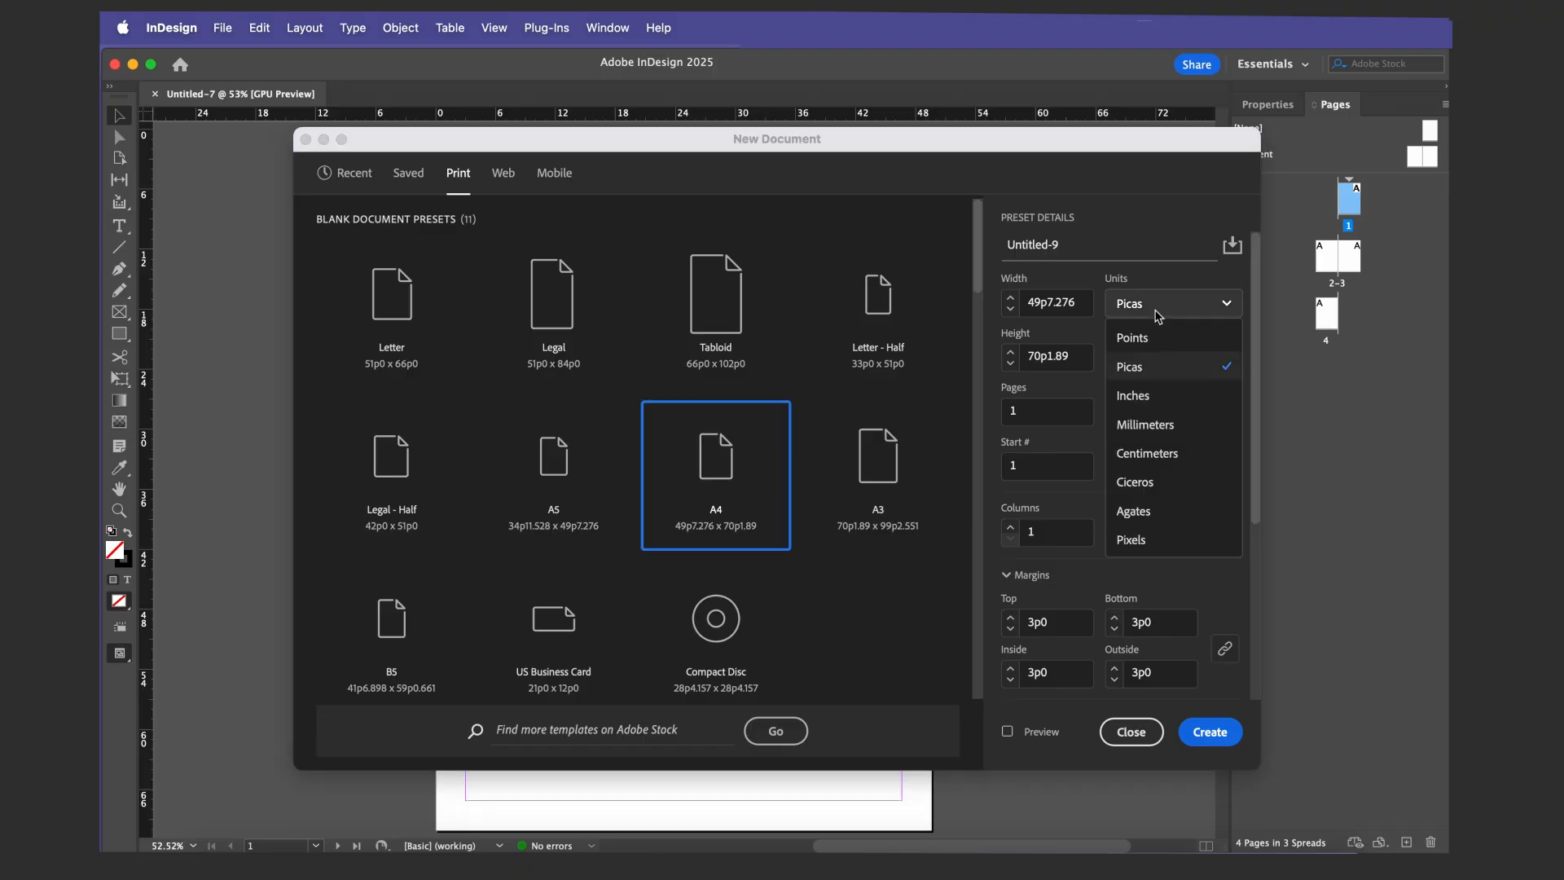
left_click(1166, 420)
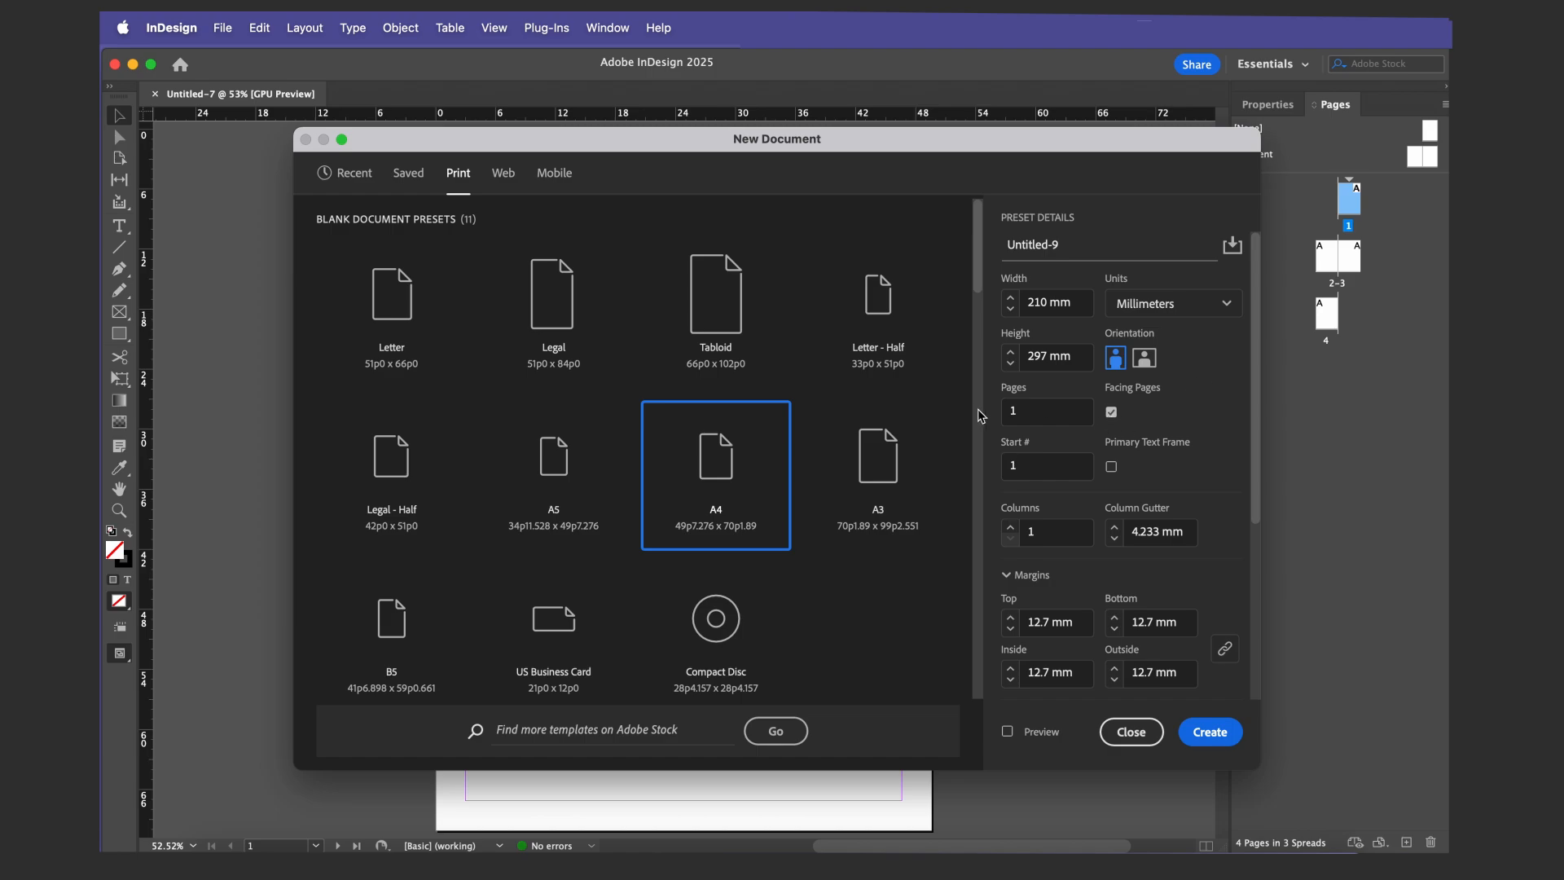
left_click(1028, 410)
type("4")
left_click(1165, 426)
scroll(1206, 578, "down", 5)
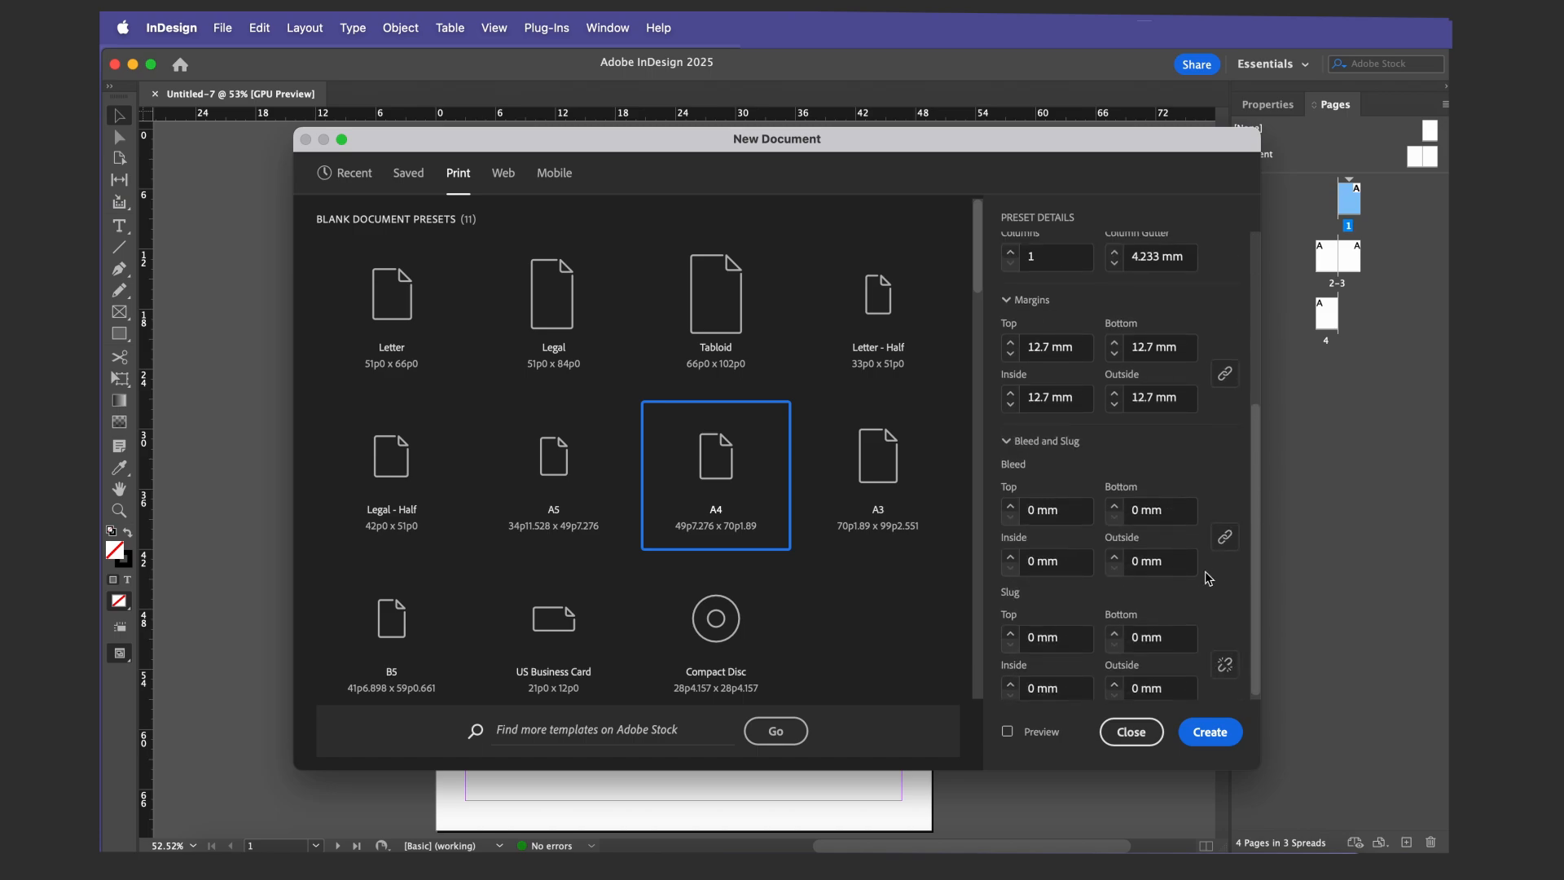
scroll(1205, 570, "up", 5)
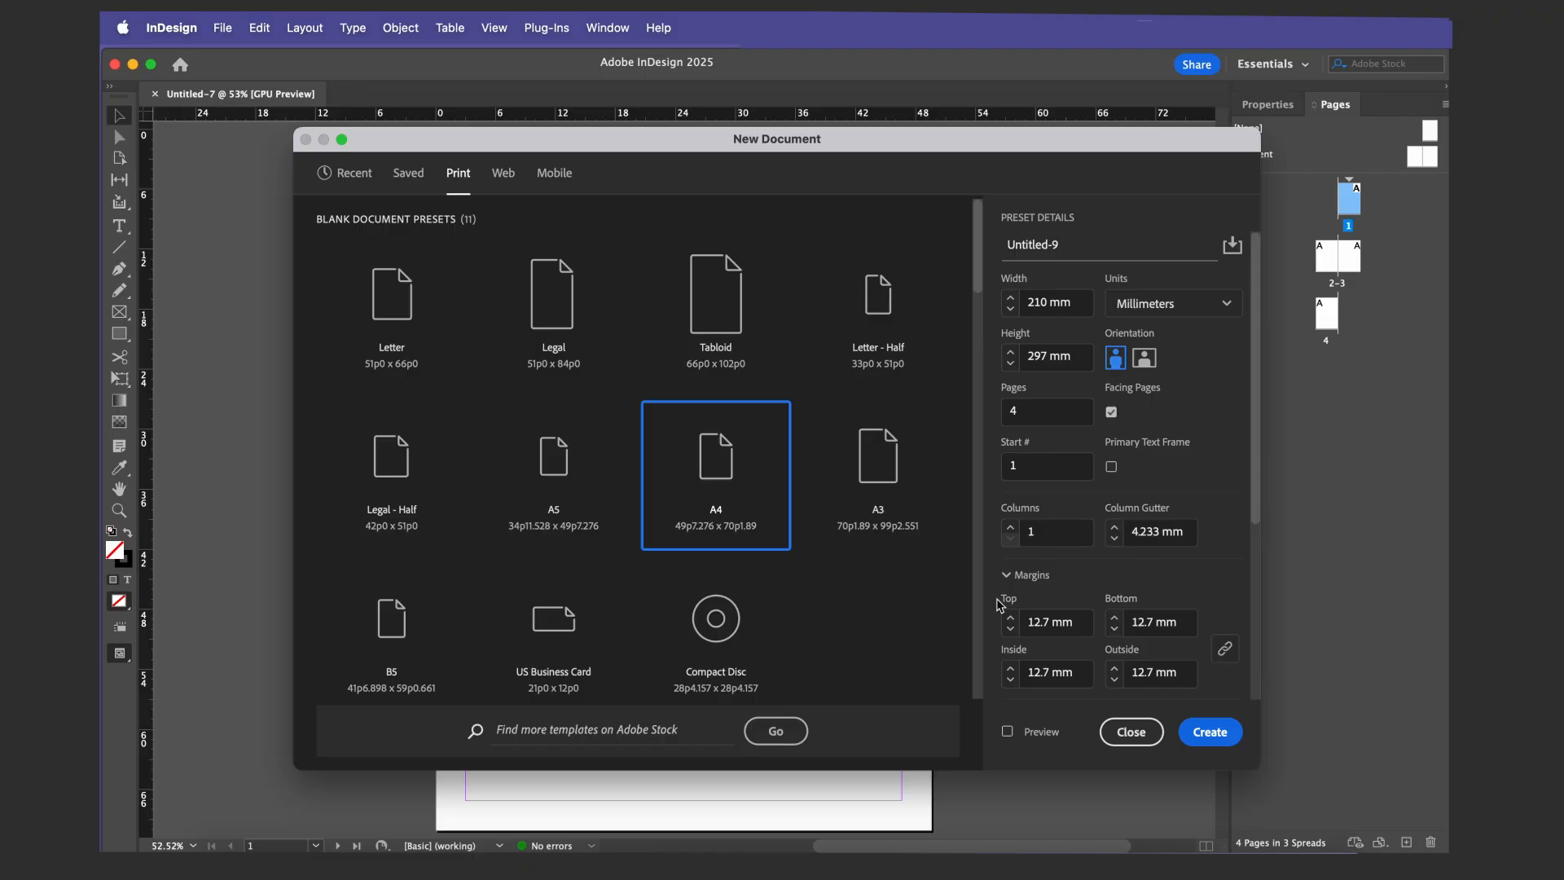
left_click(1206, 731)
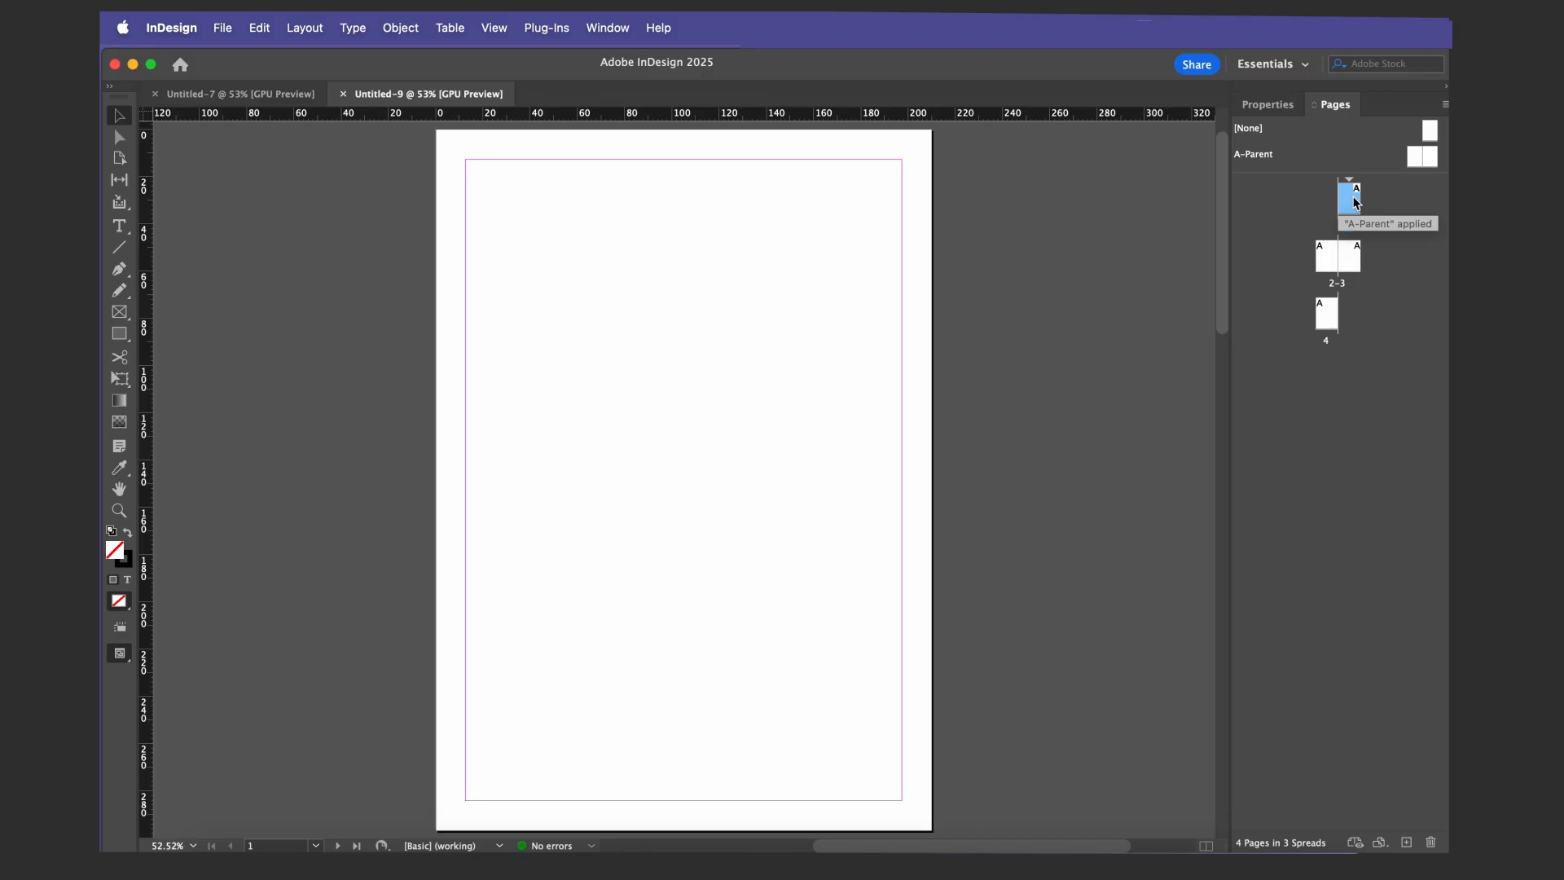
Disallow document page shuffling and move page 4 beside page 1 to form a two-page spread
left_click(1329, 324)
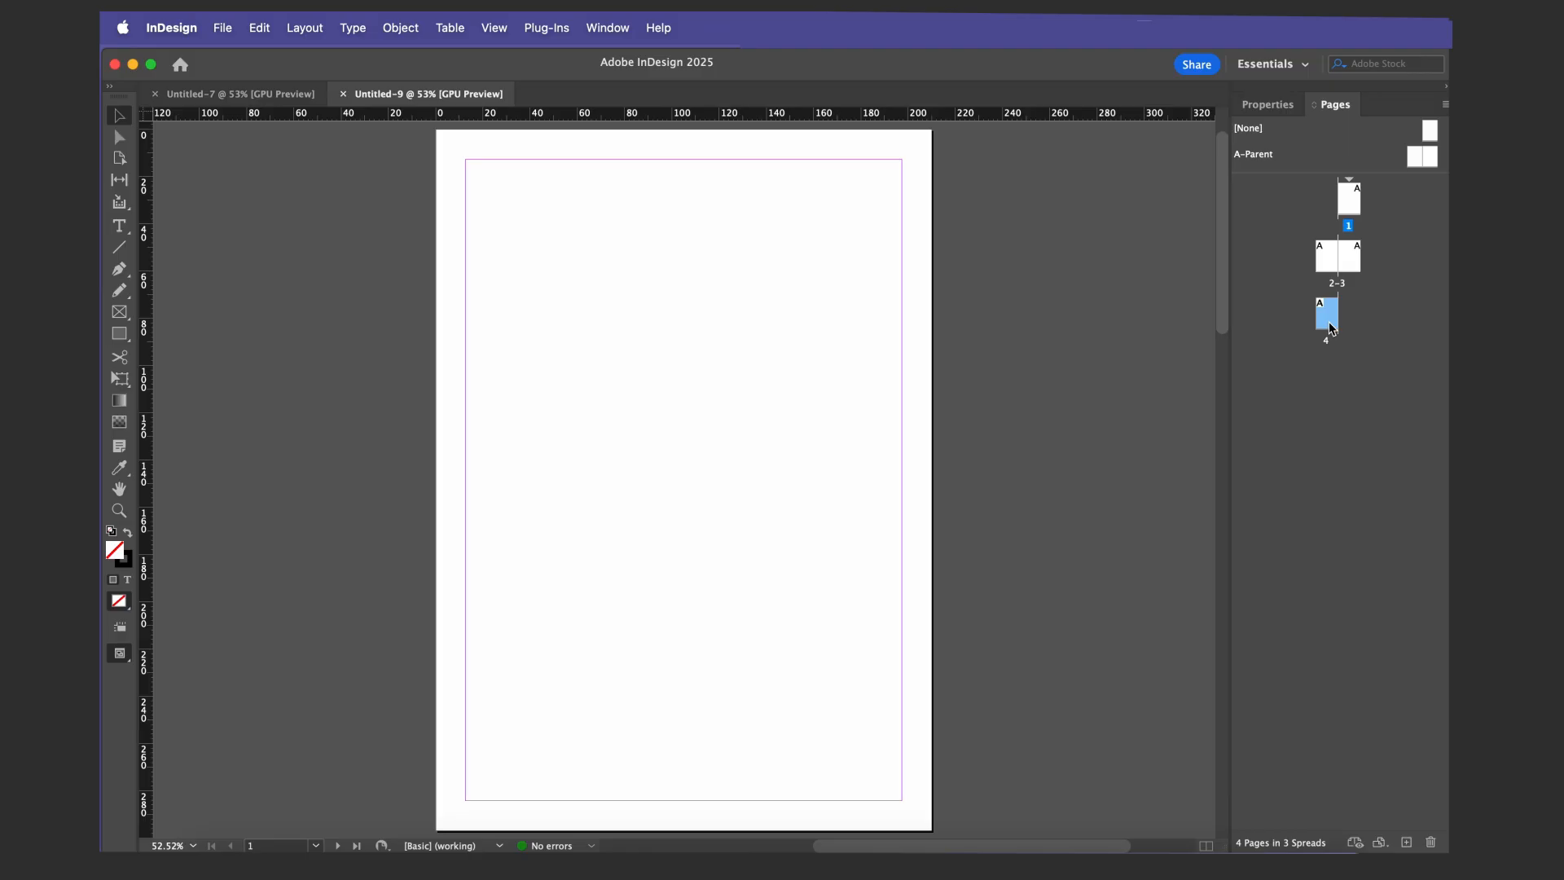
right_click(1330, 327)
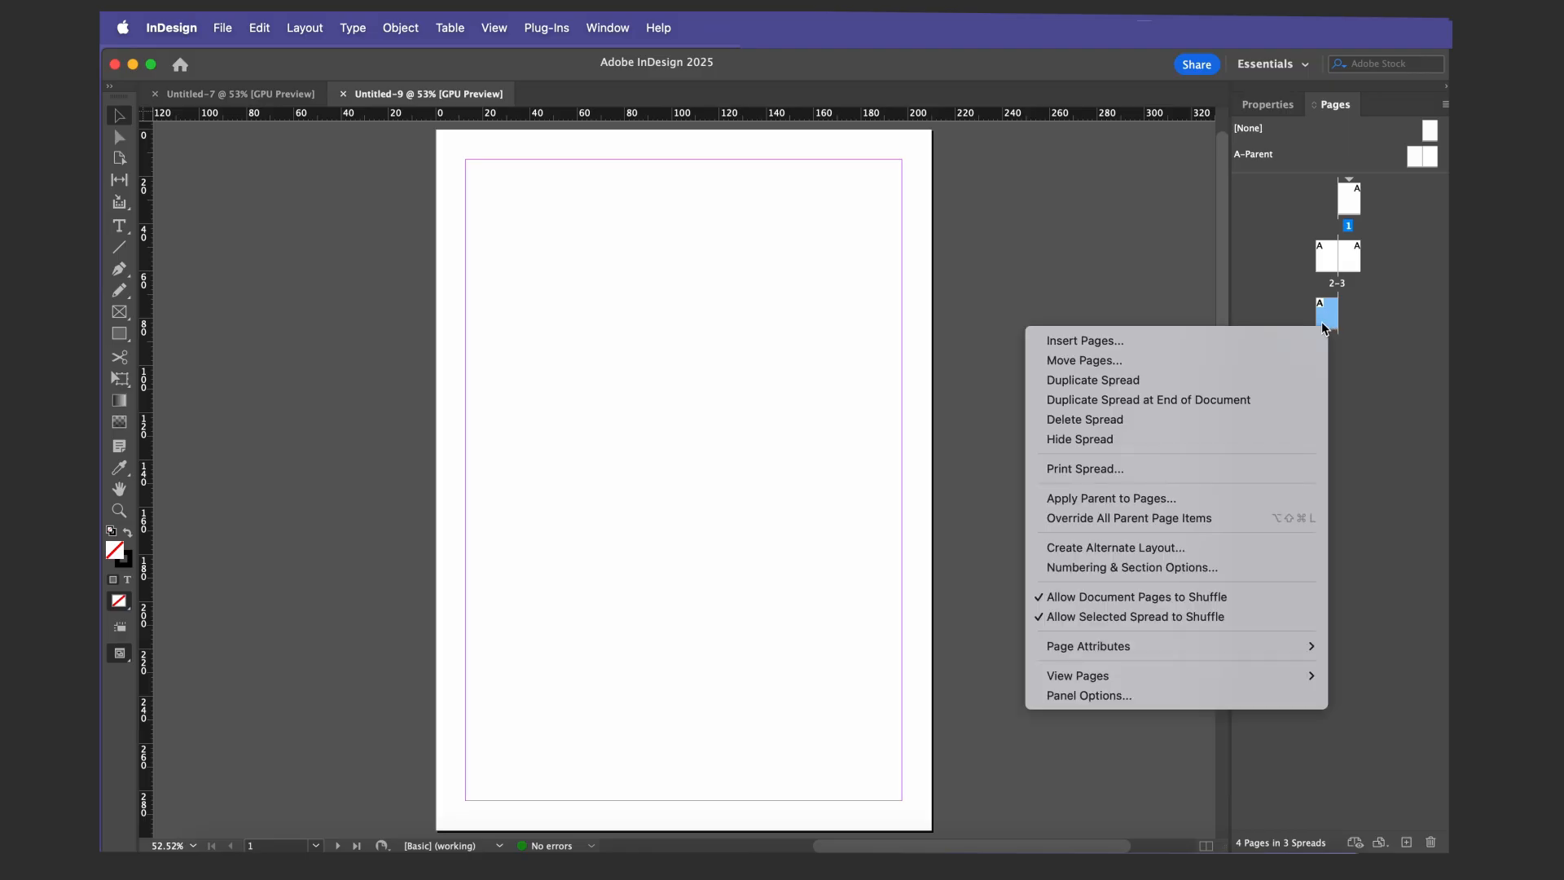
left_click(1292, 601)
left_click_drag(1336, 322, 1362, 204)
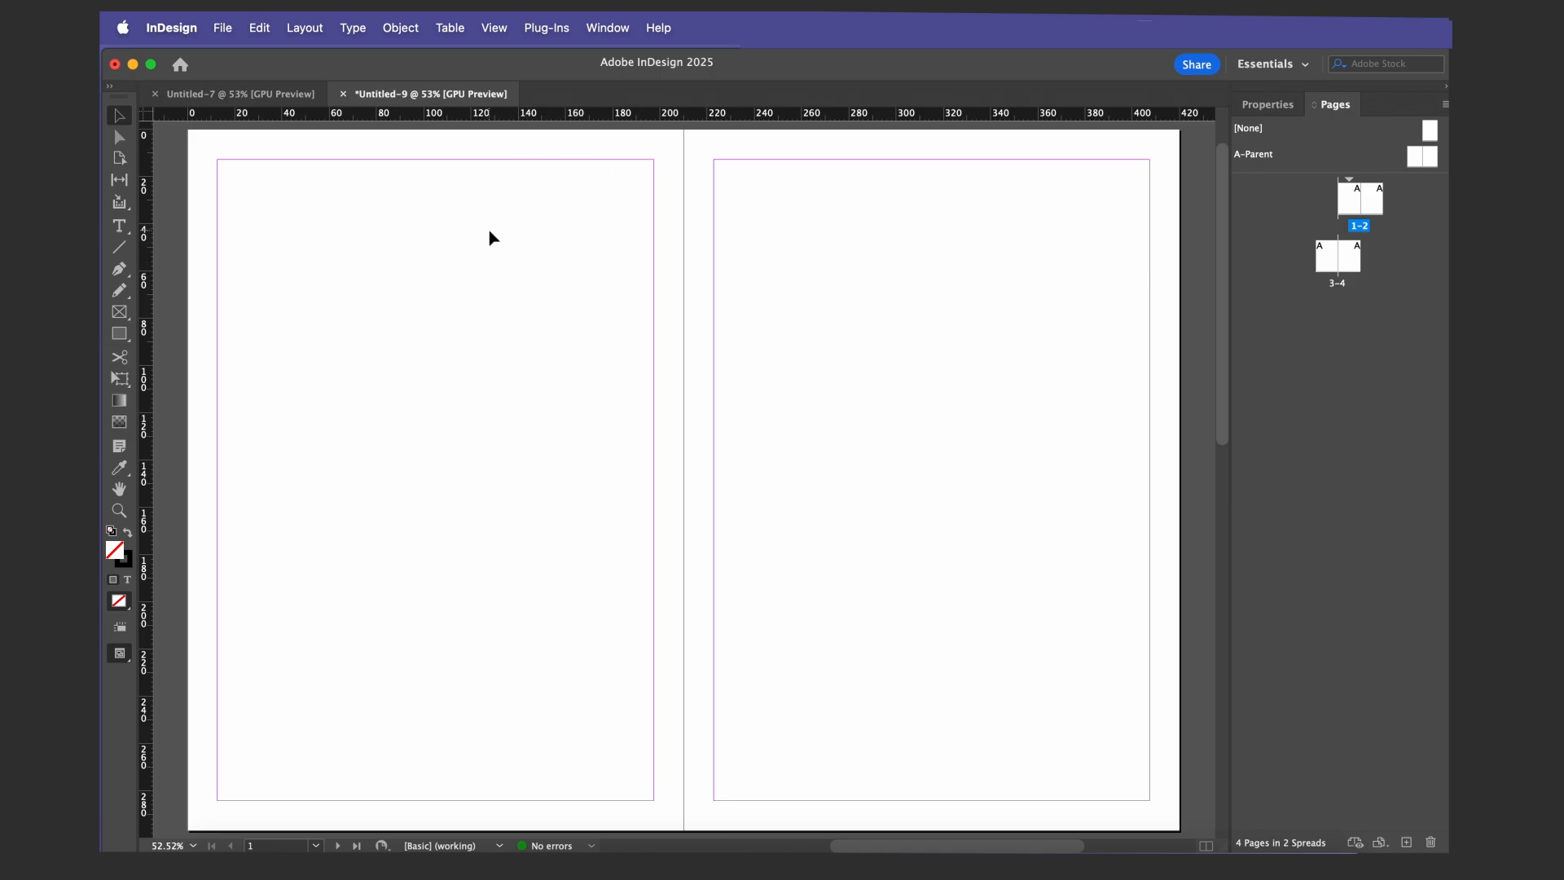
Open the margin and column settings for both A-Parent pages and set all four linked margins to 14 mm
left_click(1414, 158)
left_click_drag(1390, 174, 1390, 193)
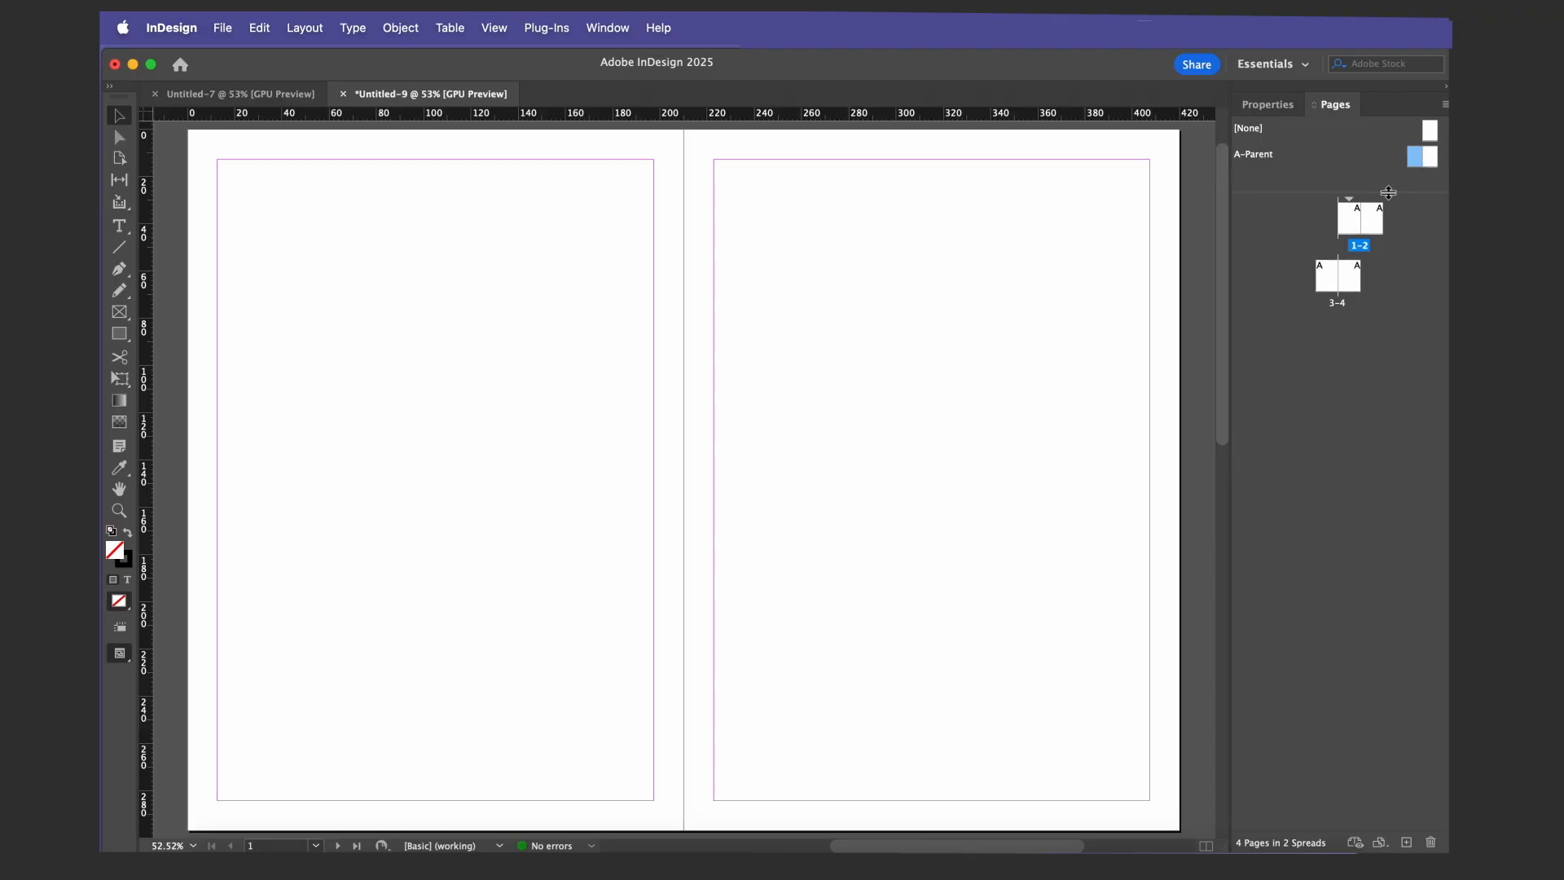
left_click(1430, 163, "shift")
left_click(316, 29)
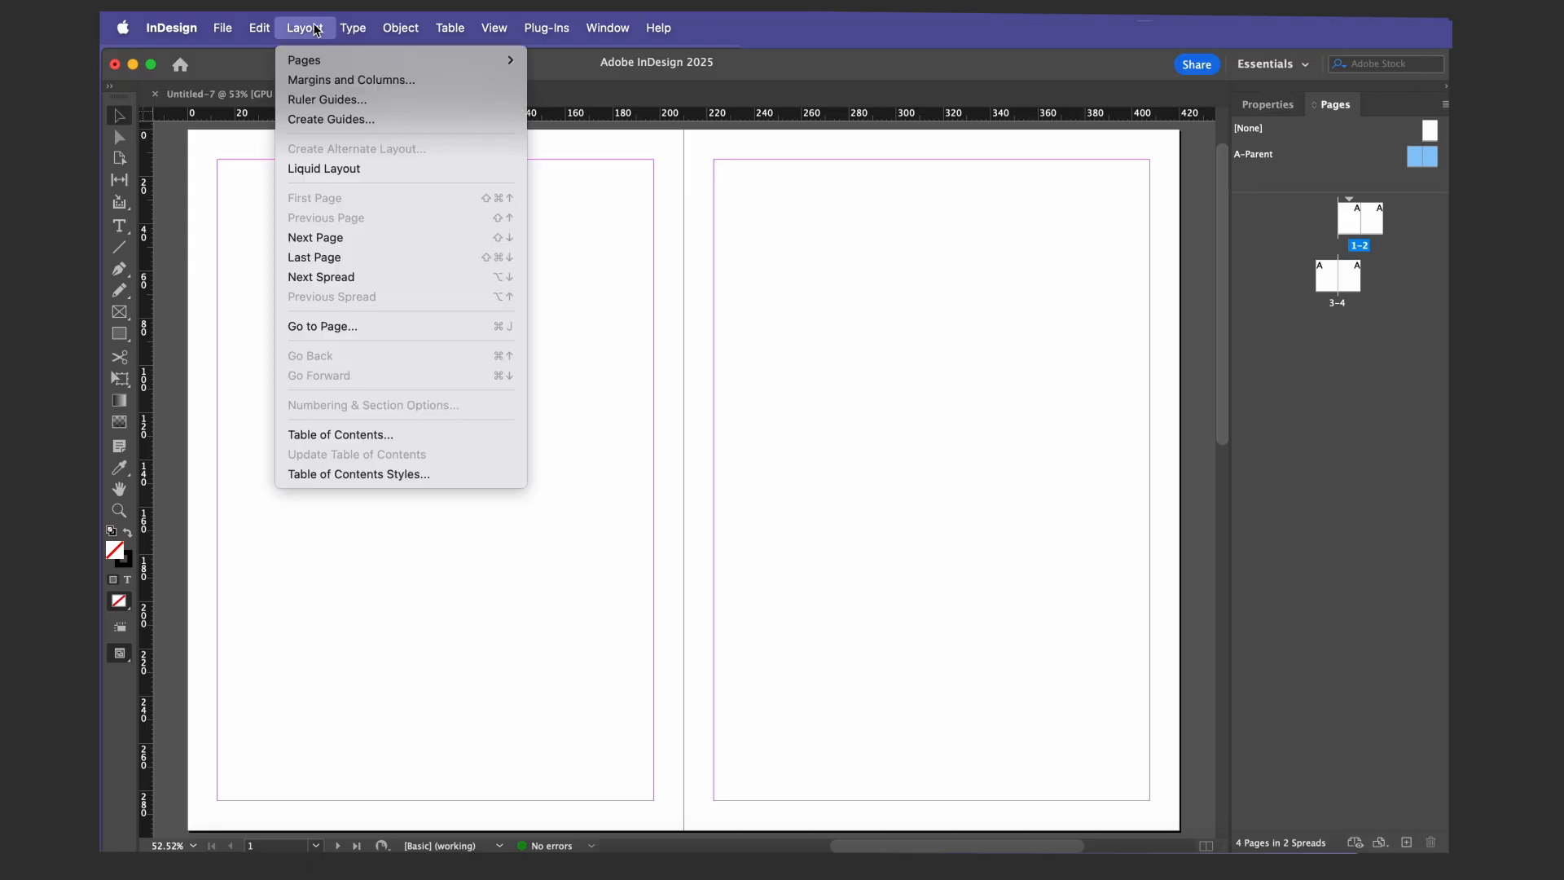
left_click(344, 82)
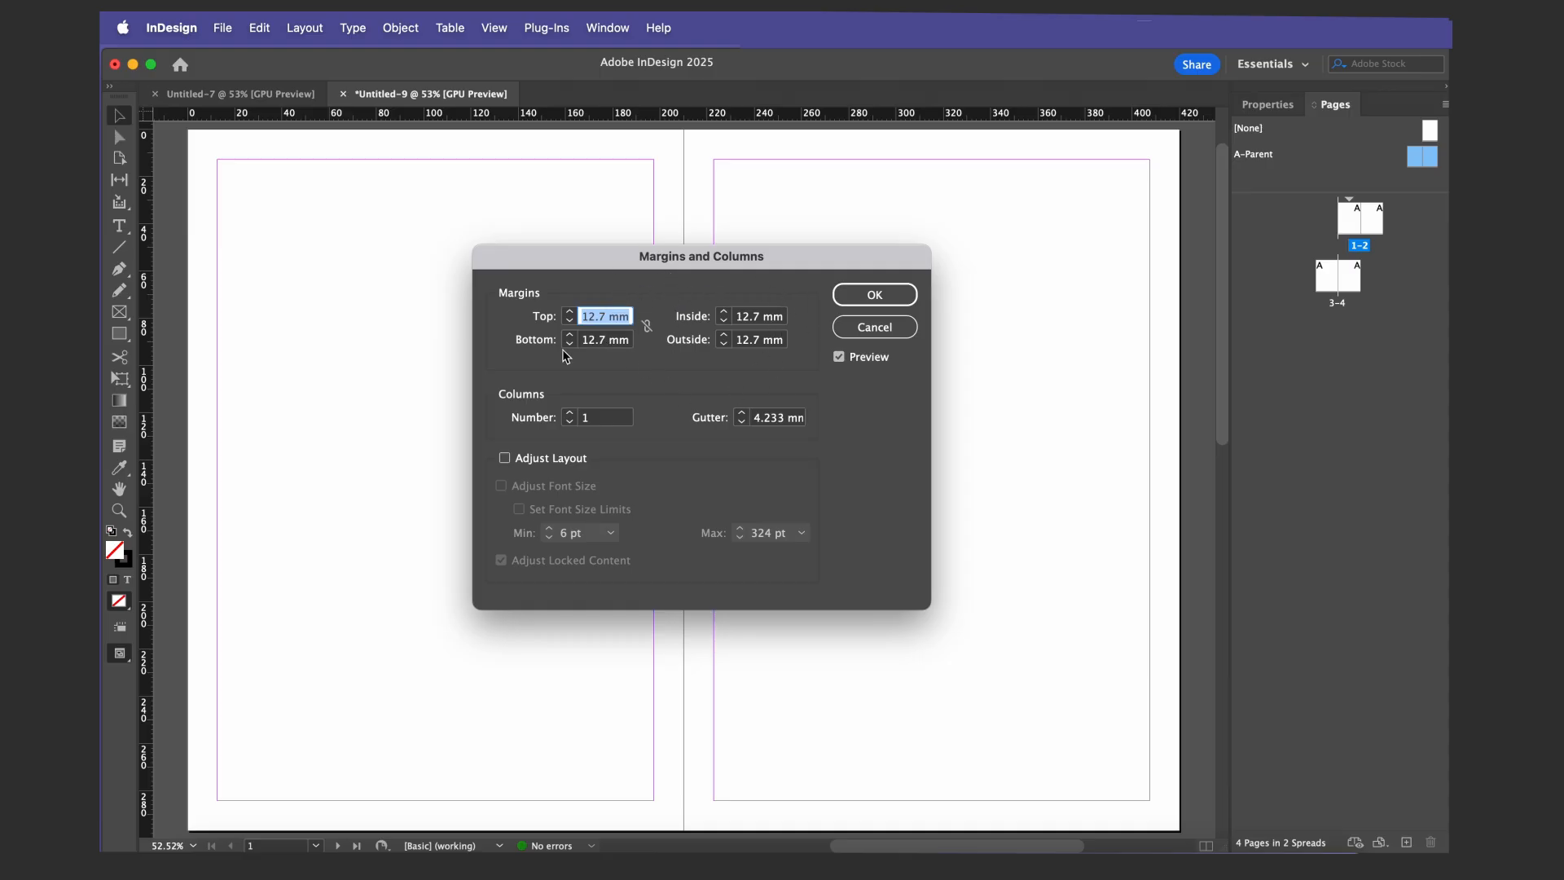
left_click(647, 327)
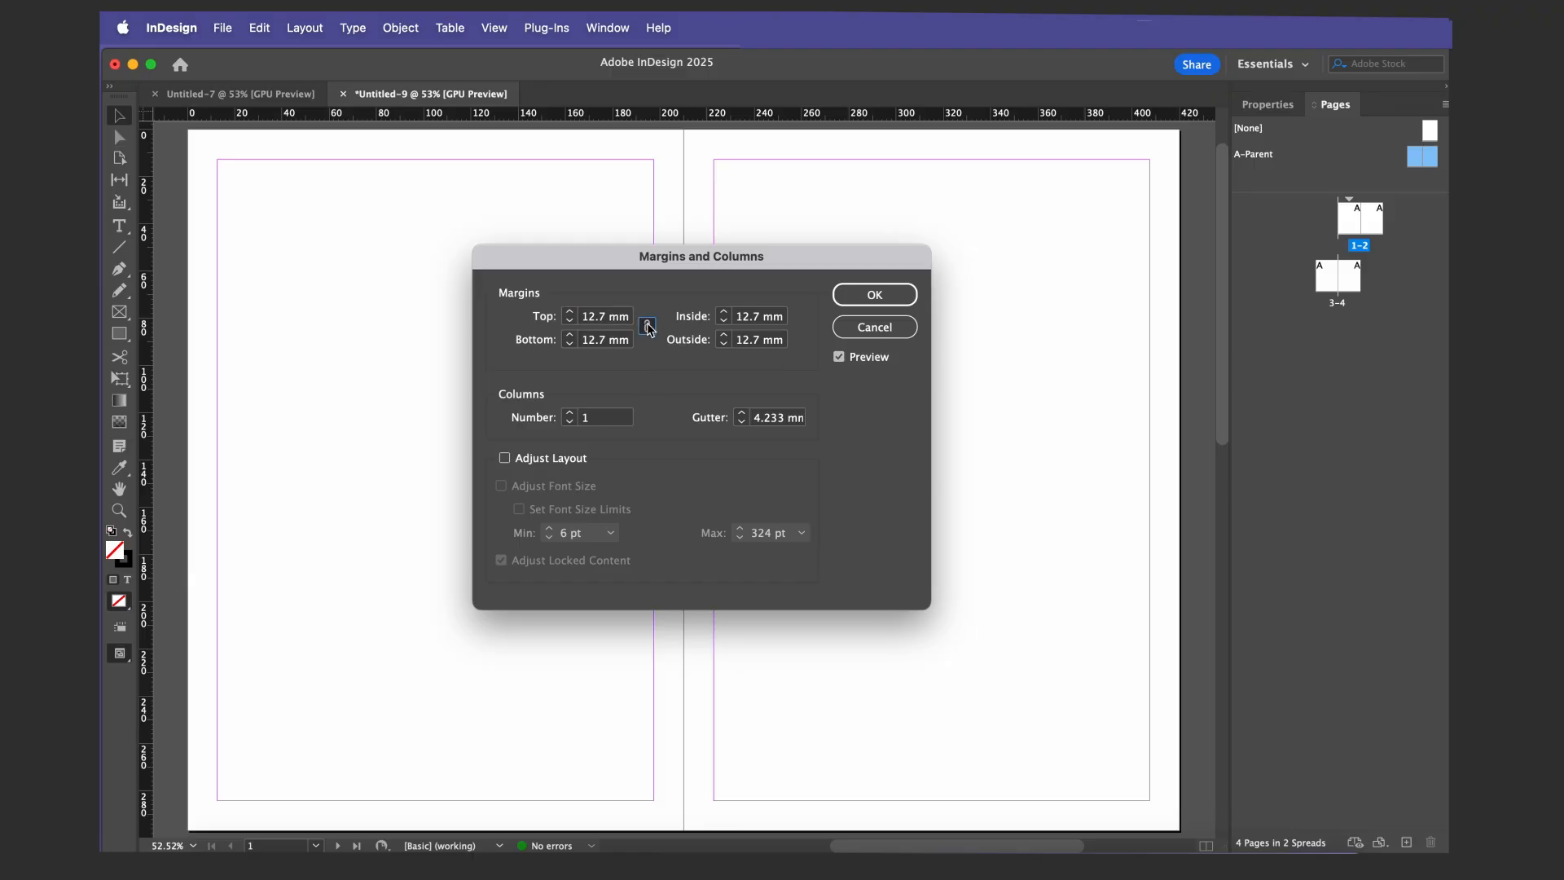
left_click(570, 312)
left_click(570, 312)
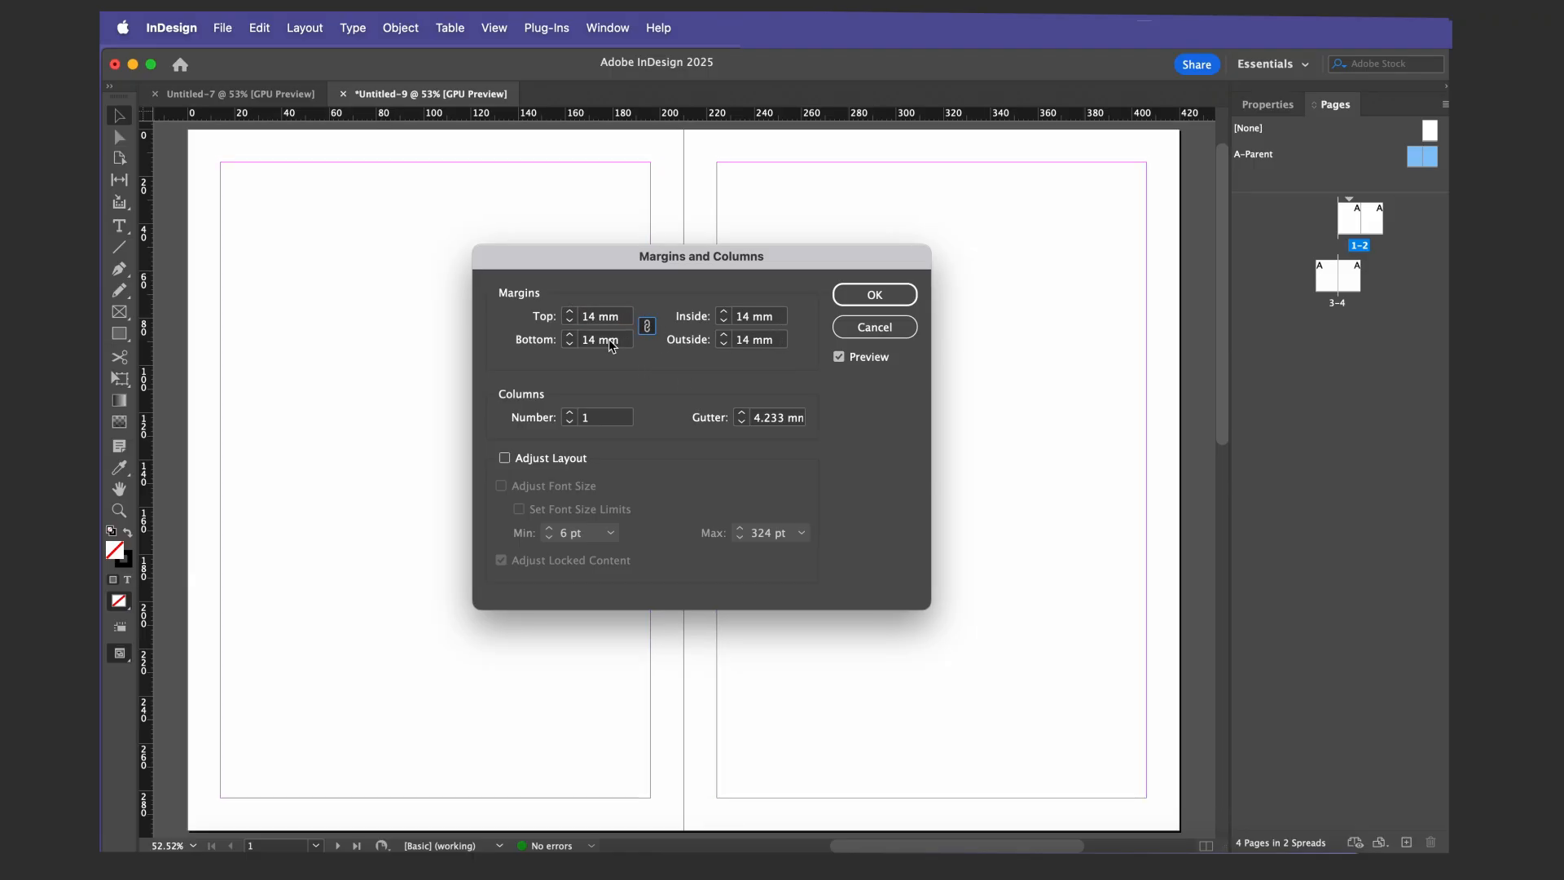
Unlink the parent pages' margins and set the bottom margin to 20 mm
left_click(648, 327)
left_click(570, 336)
left_click(569, 335)
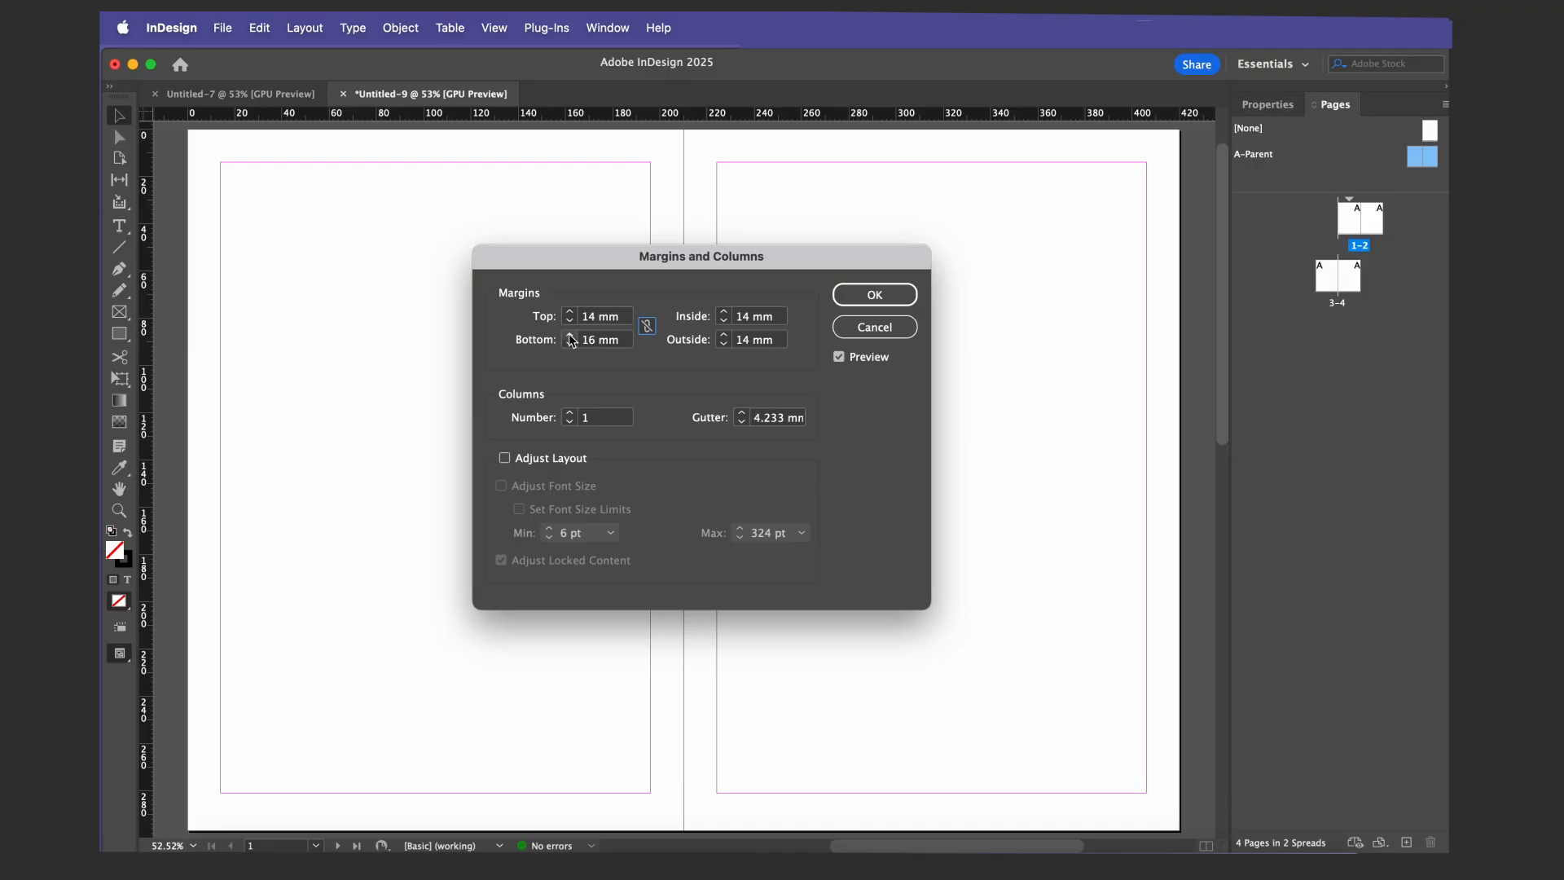
left_click(569, 336)
left_click(570, 335)
left_click(569, 335)
left_click(570, 336)
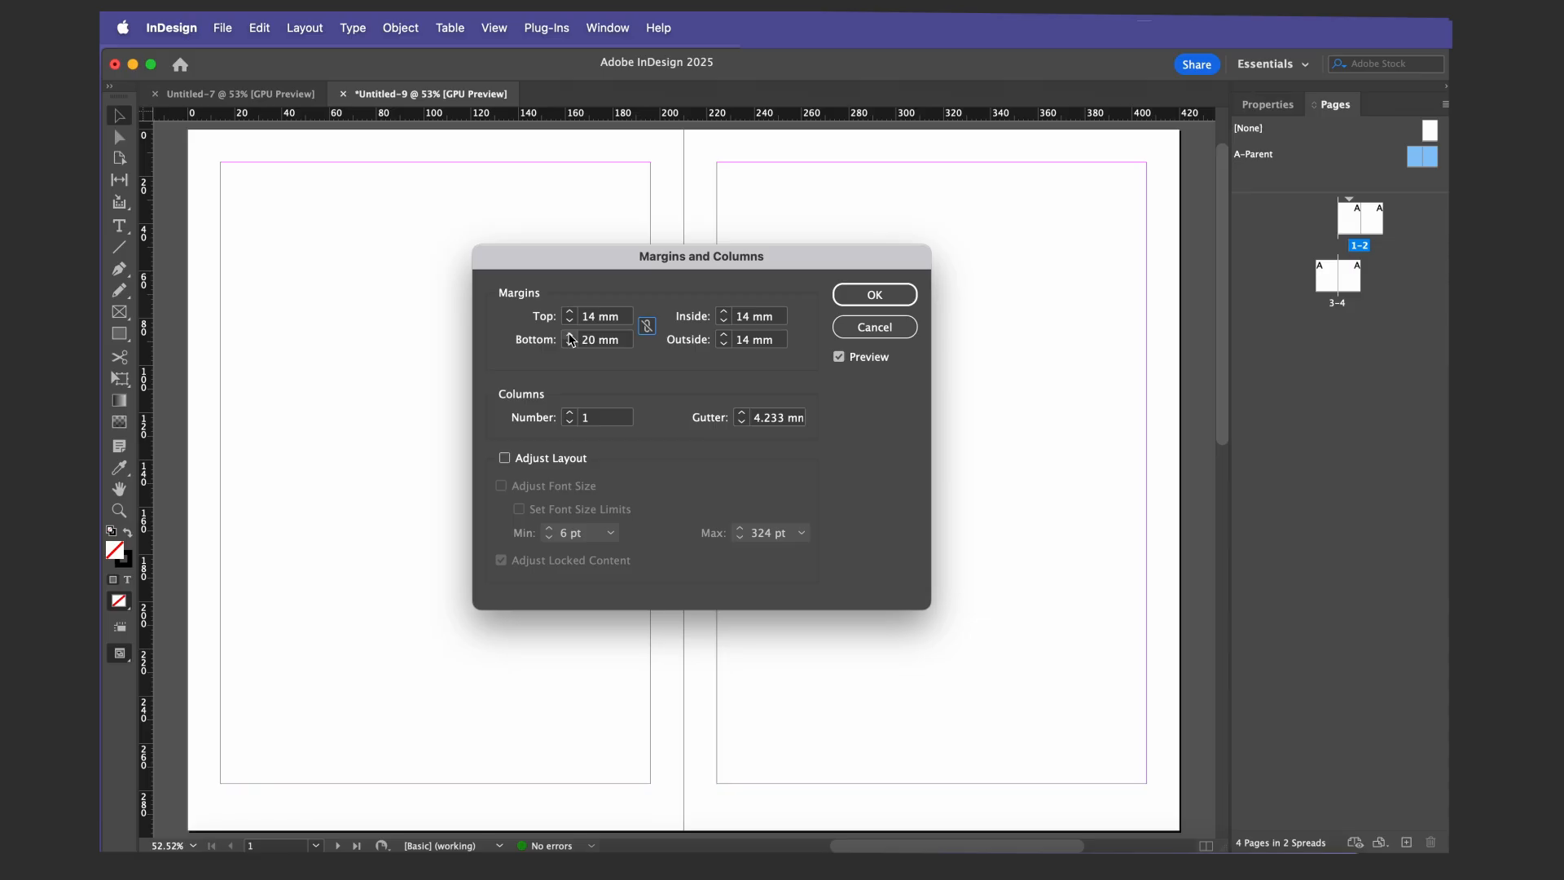
Set the top margin to 11 mm and the inside margin to 17 mm
left_click(570, 320)
left_click(570, 320)
left_click(569, 321)
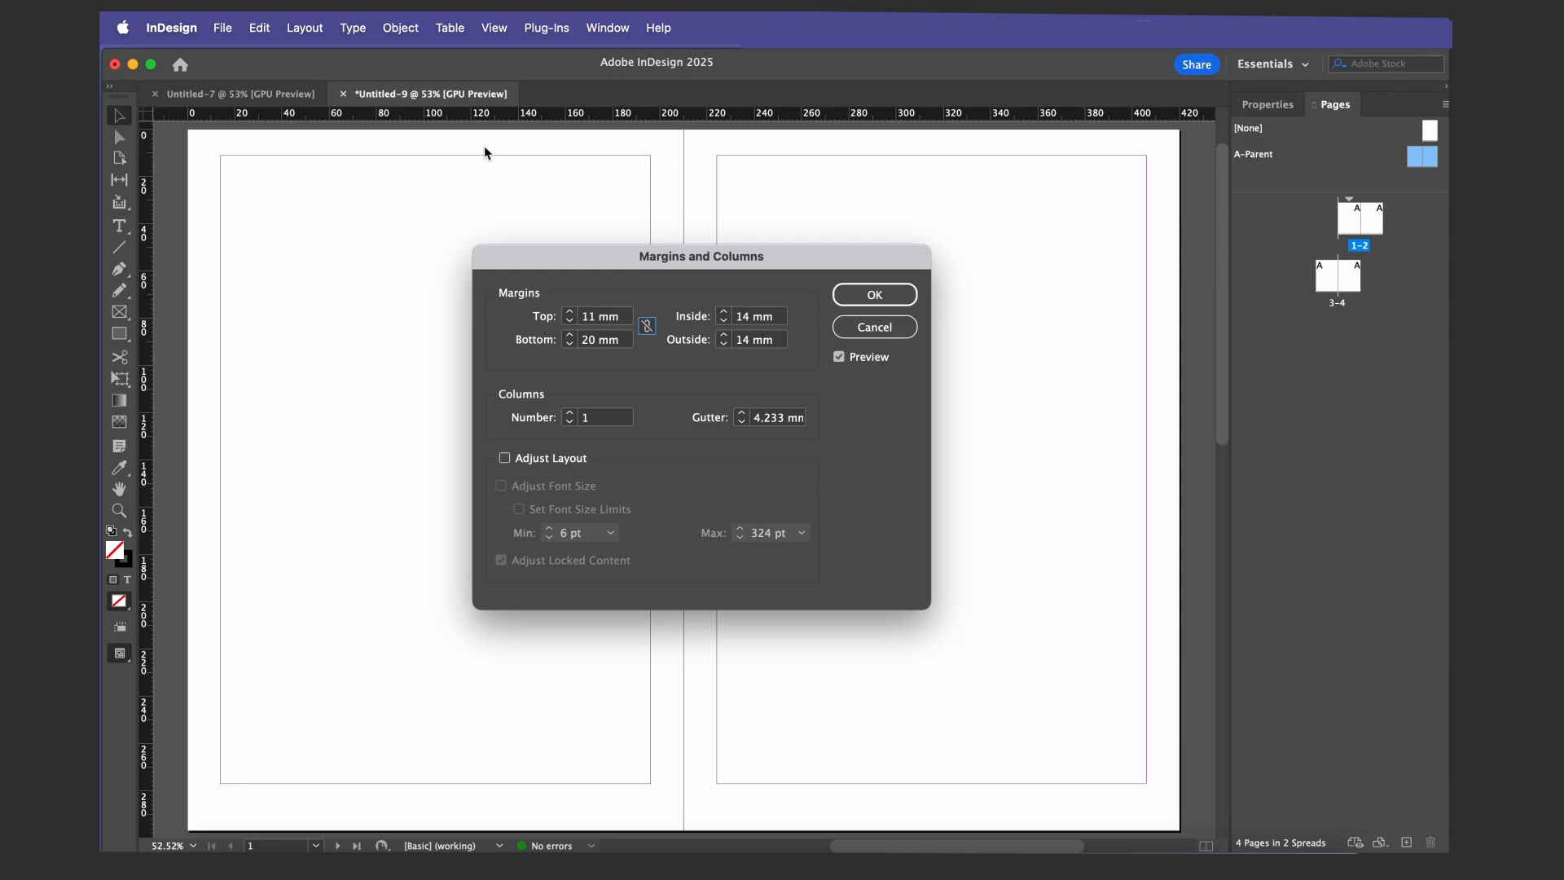
left_click(725, 313)
left_click(724, 312)
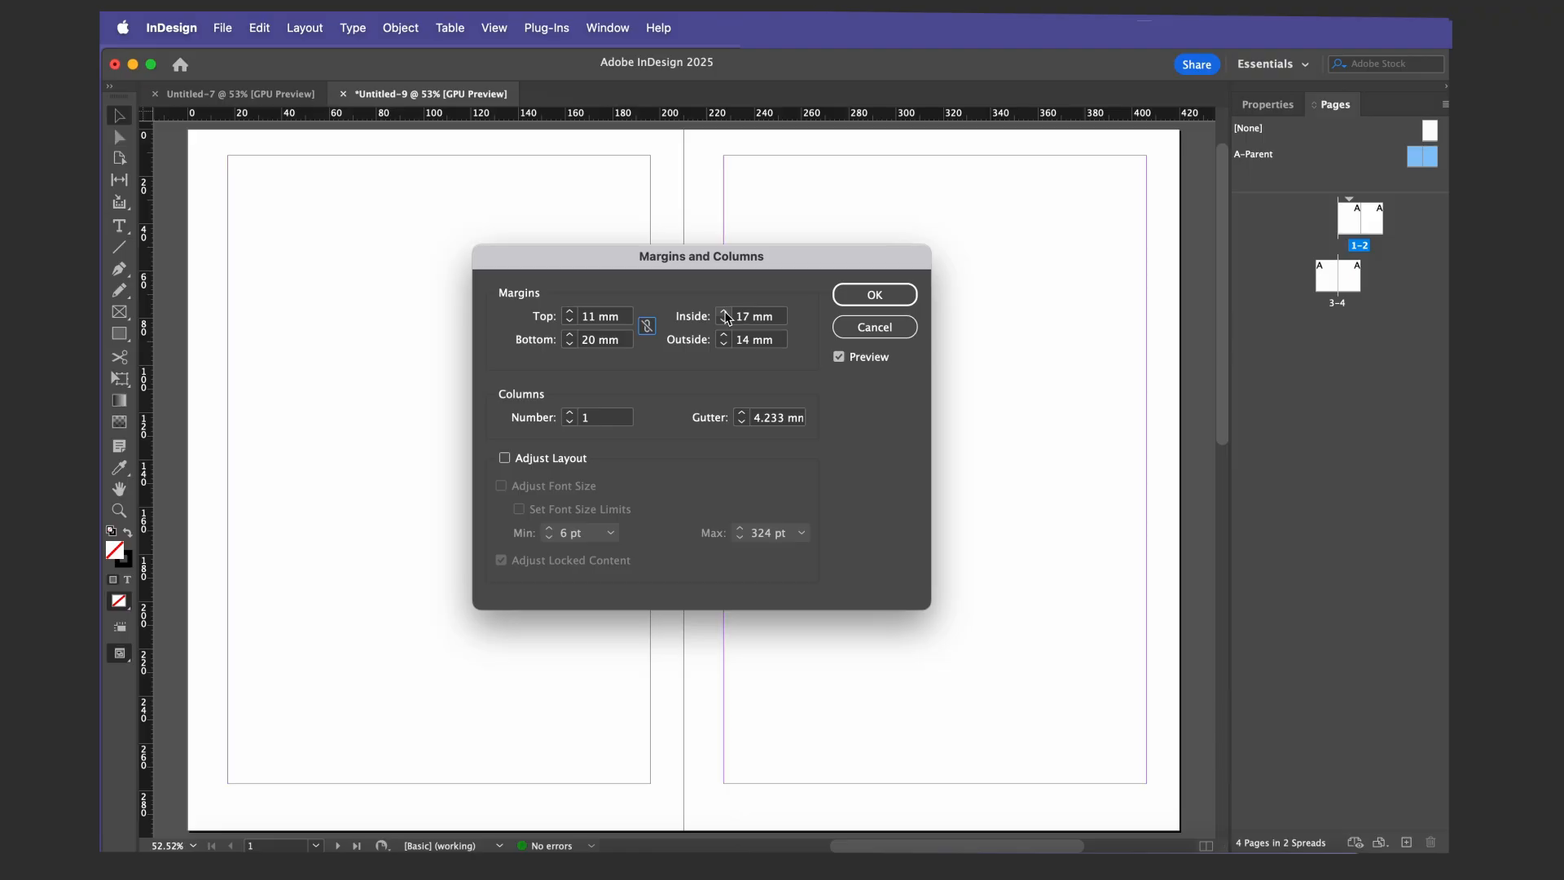
Set the outside margin of the parent pages to 12 mm
left_click(723, 335)
left_click(724, 334)
left_click(724, 335)
left_click(722, 336)
left_click(723, 336)
left_click(723, 343)
left_click(722, 343)
left_click(723, 344)
left_click(723, 344)
left_click(723, 343)
left_click(723, 344)
left_click(724, 344)
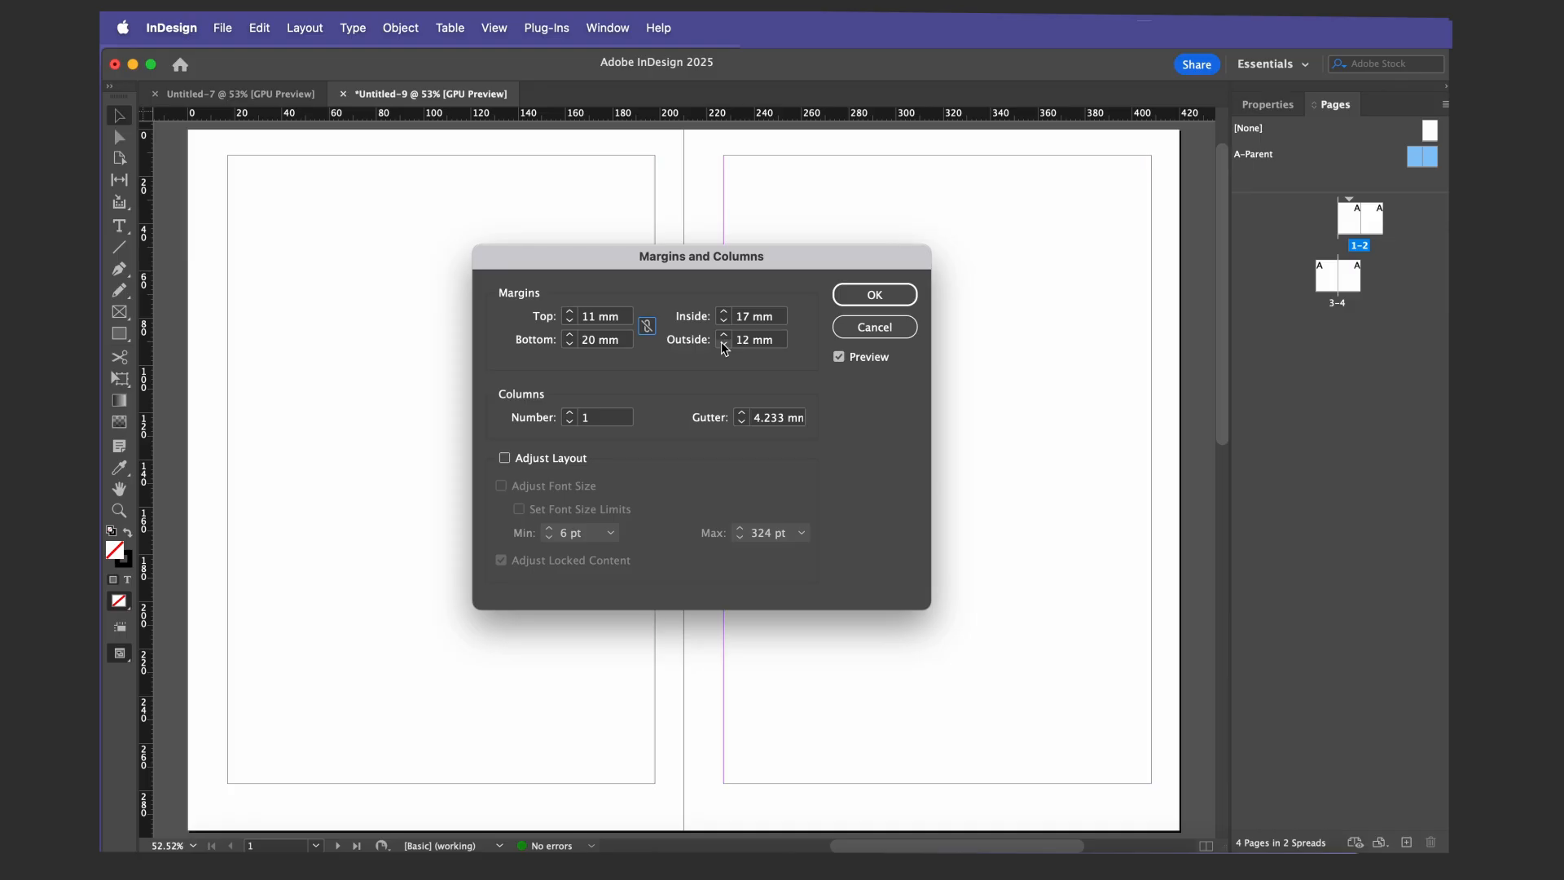
Set the inside and top margins of the parent pages to 12 mm
left_click(726, 323)
left_click(726, 323)
left_click(725, 323)
left_click(725, 323)
left_click(725, 323)
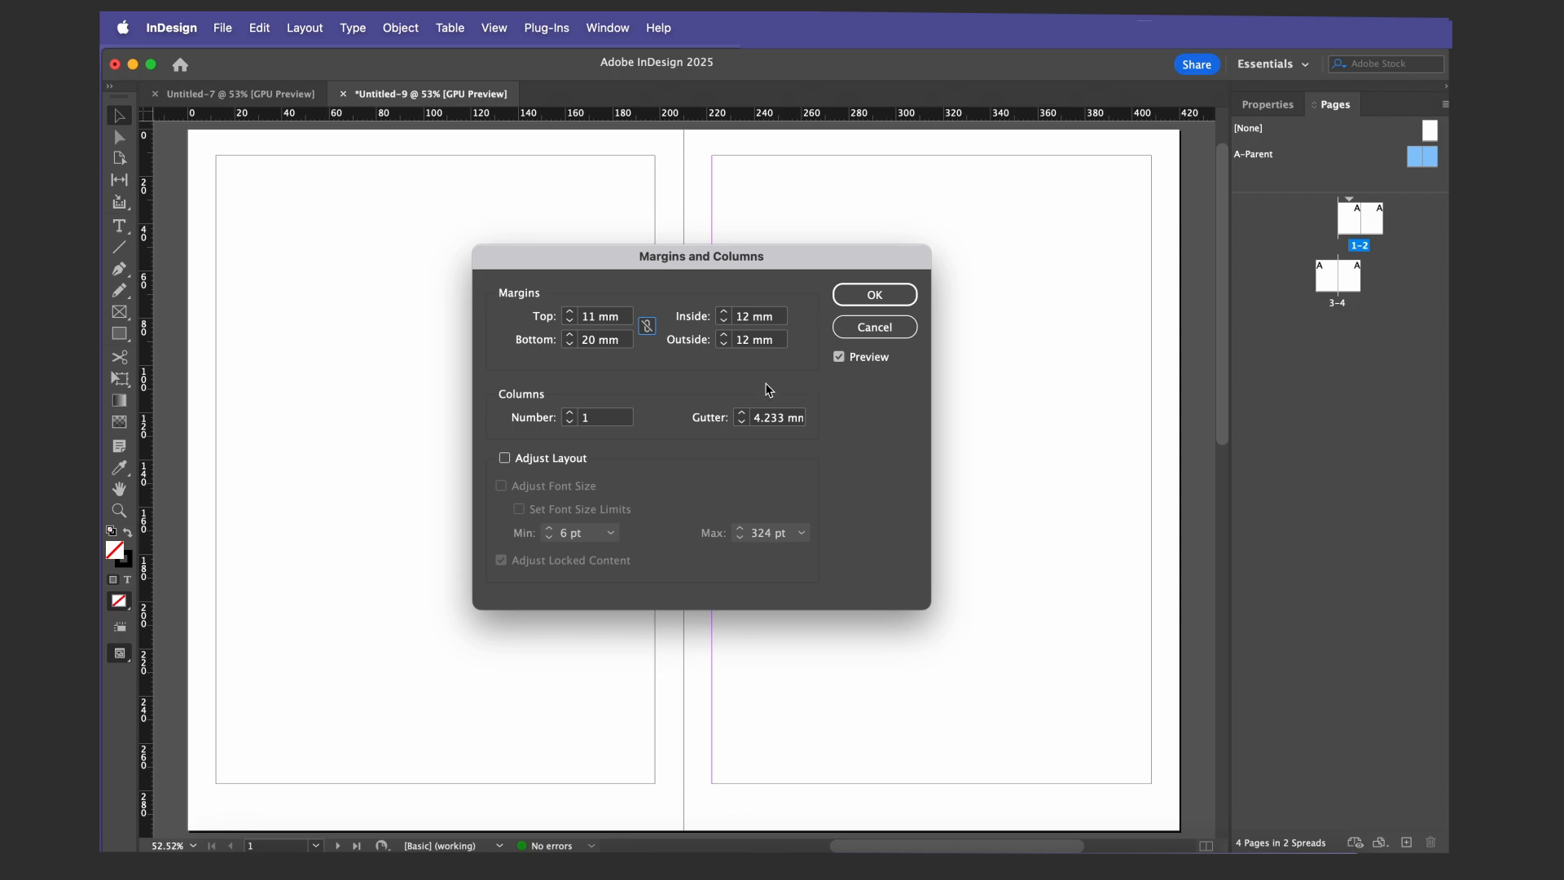
left_click(571, 313)
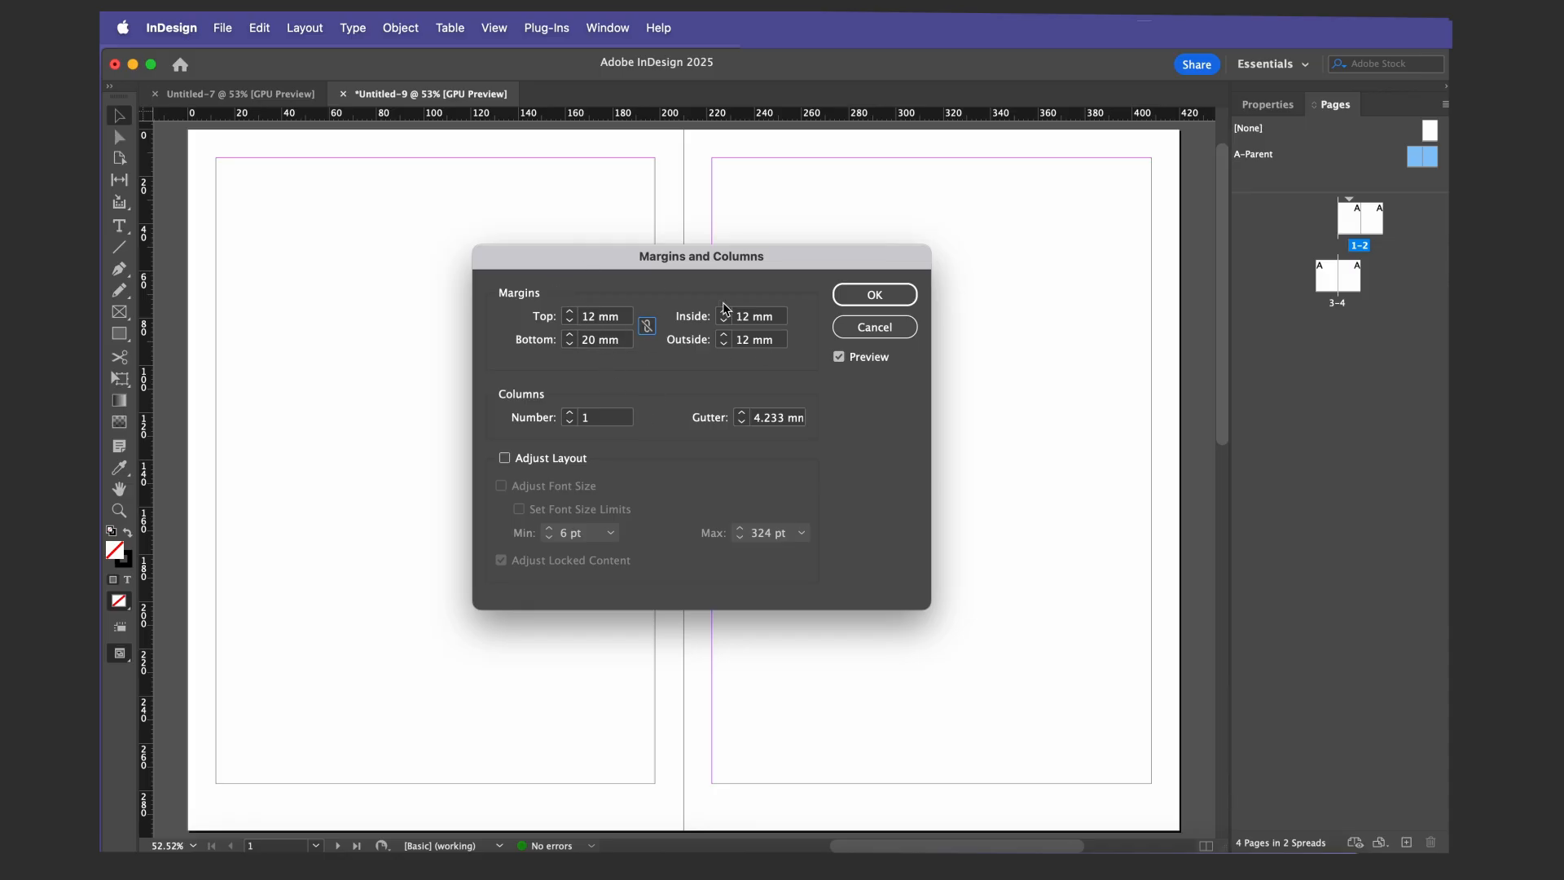
Divide the parent pages into 4 columns with a 4 mm gutter and apply the settings
left_click(571, 412)
left_click(571, 413)
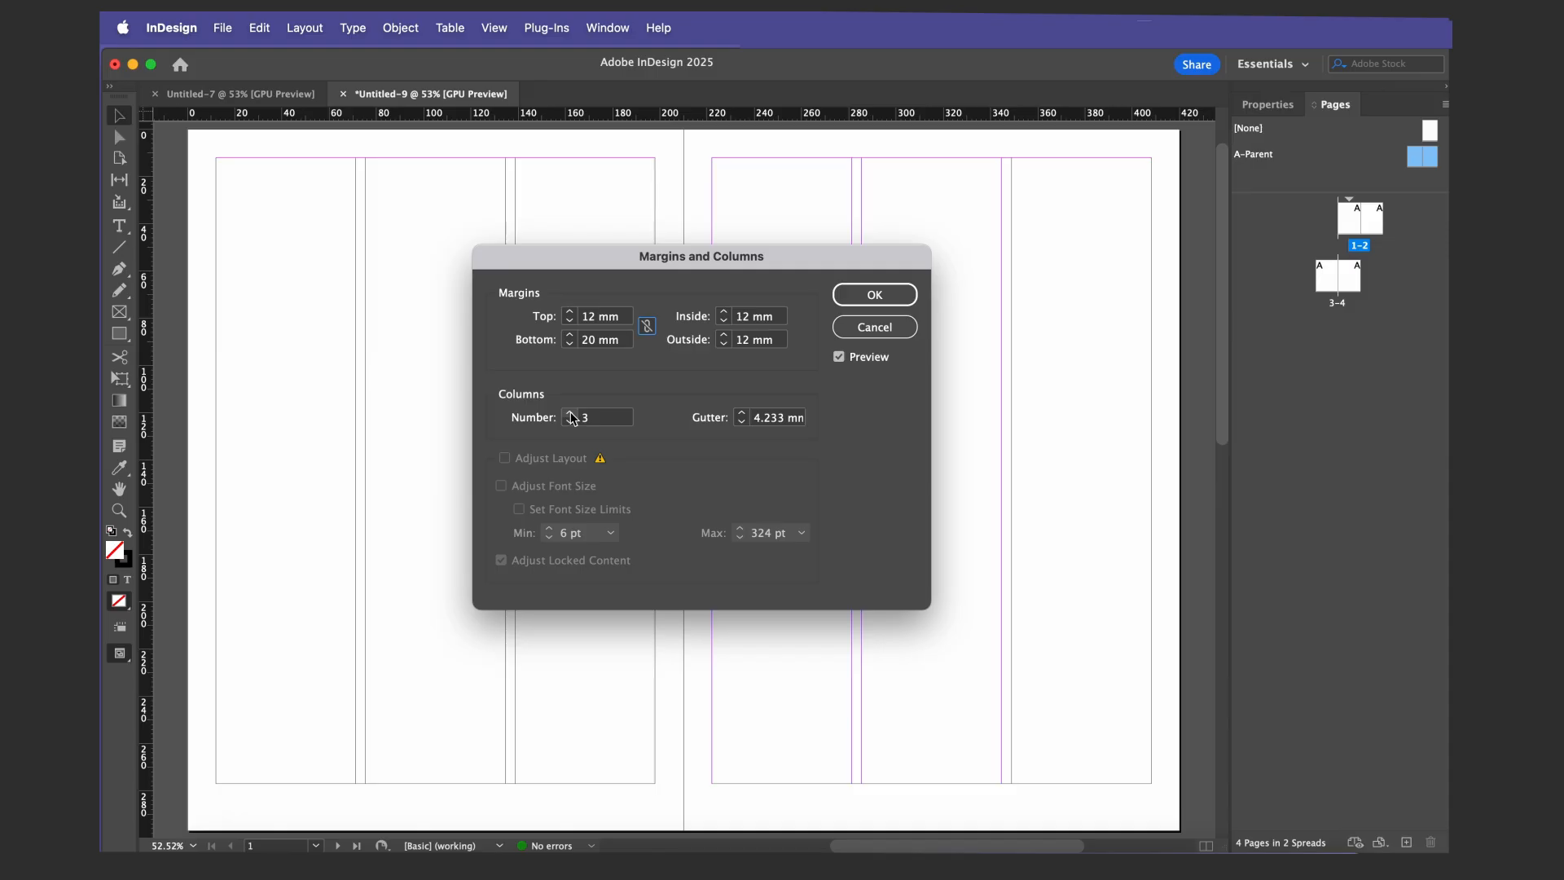
left_click(571, 413)
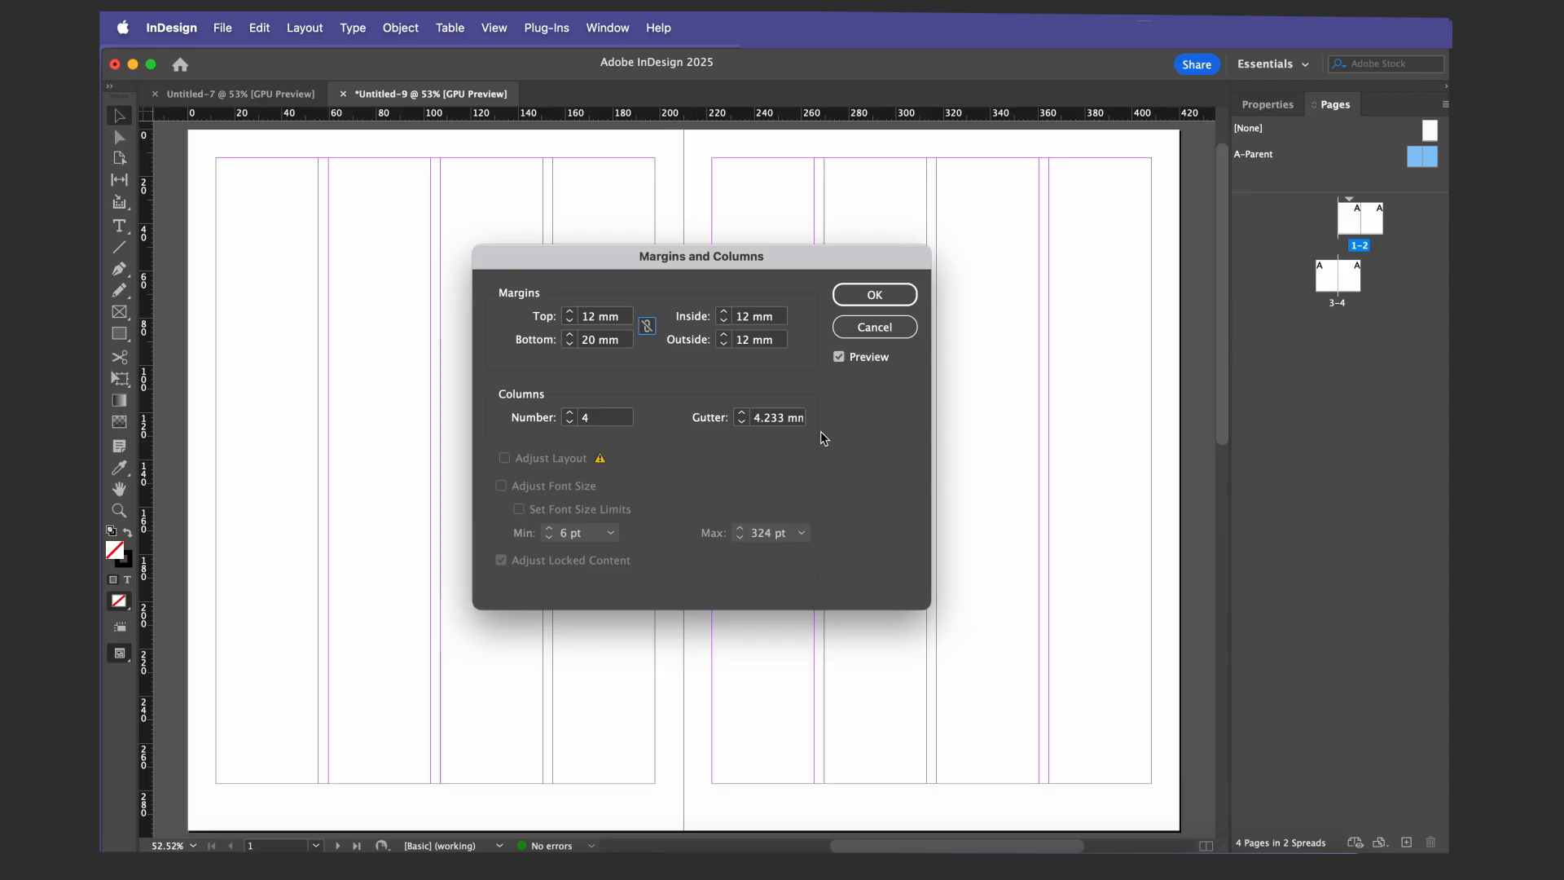
left_click(741, 421)
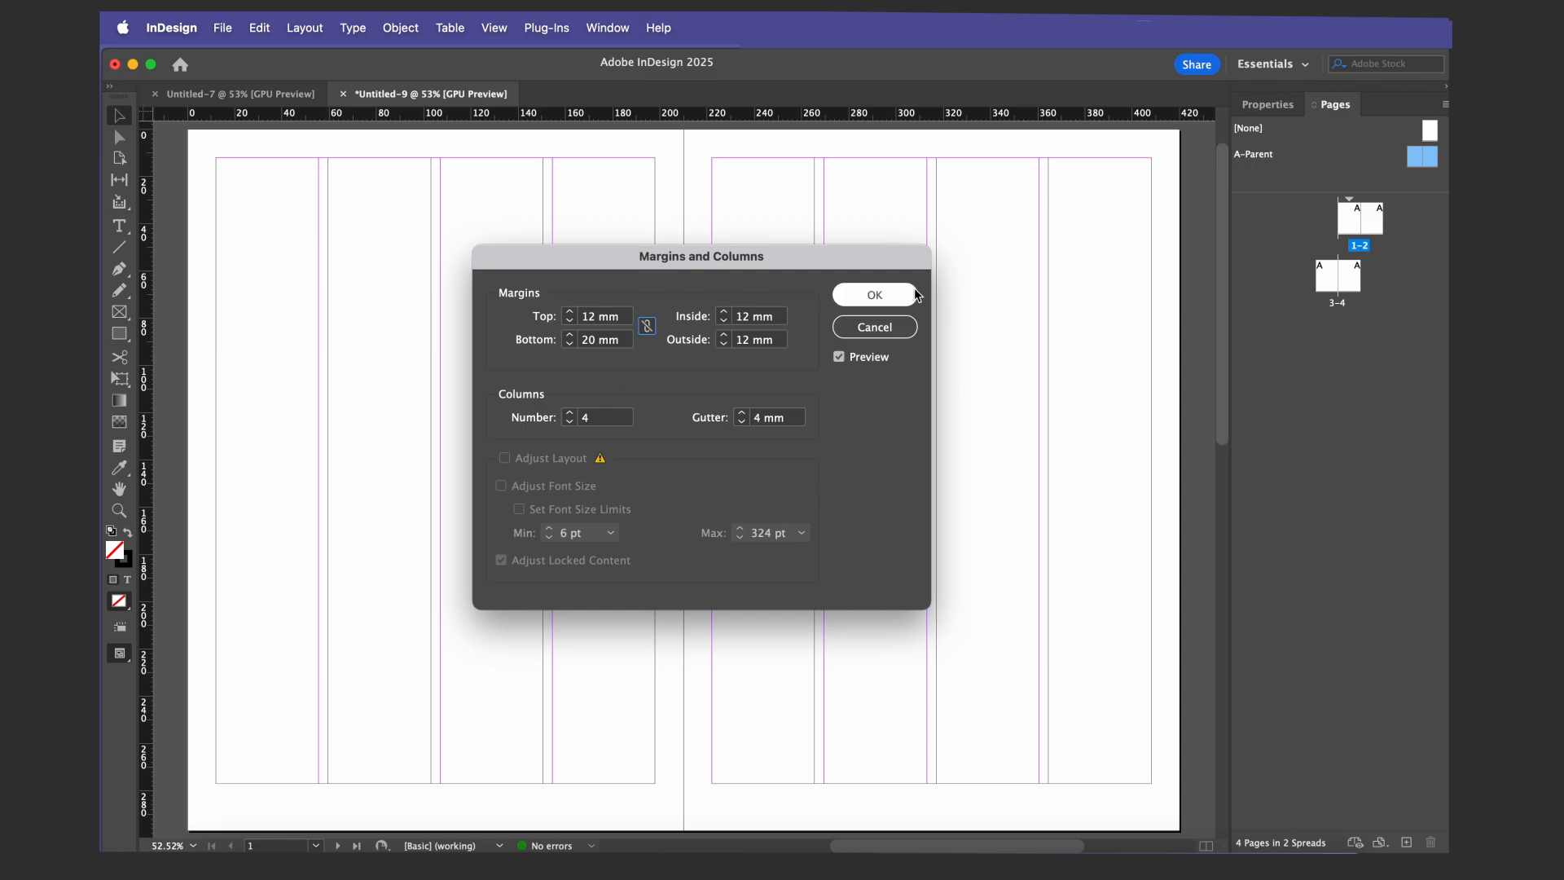
left_click(873, 295)
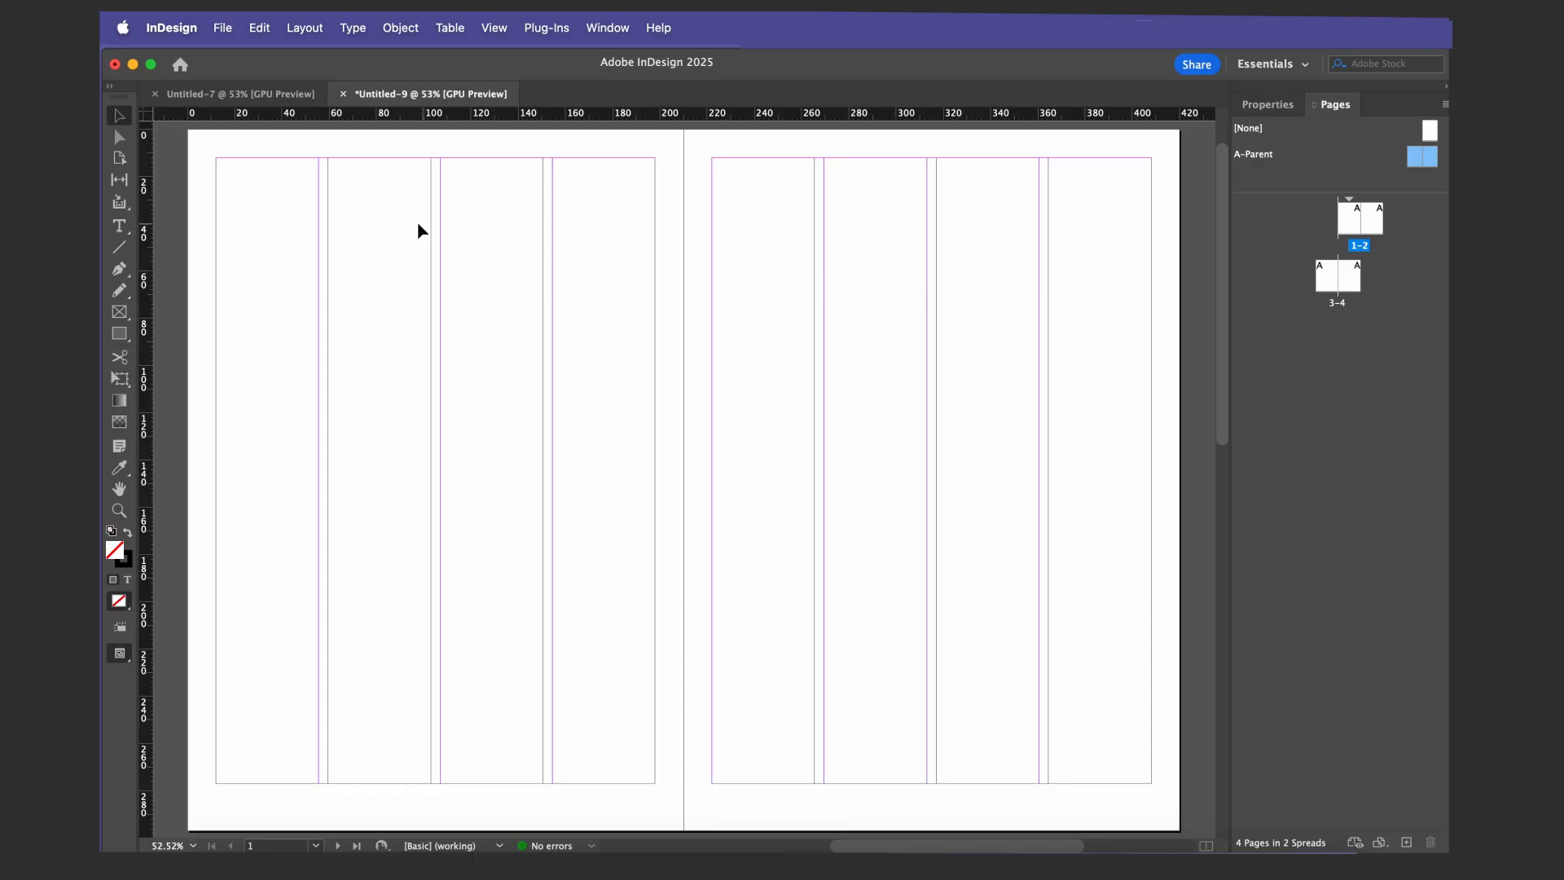
Draw a text frame filling the margin area of page 1 and place the text cursor inside it
left_click(119, 228)
left_click_drag(219, 161, 657, 780)
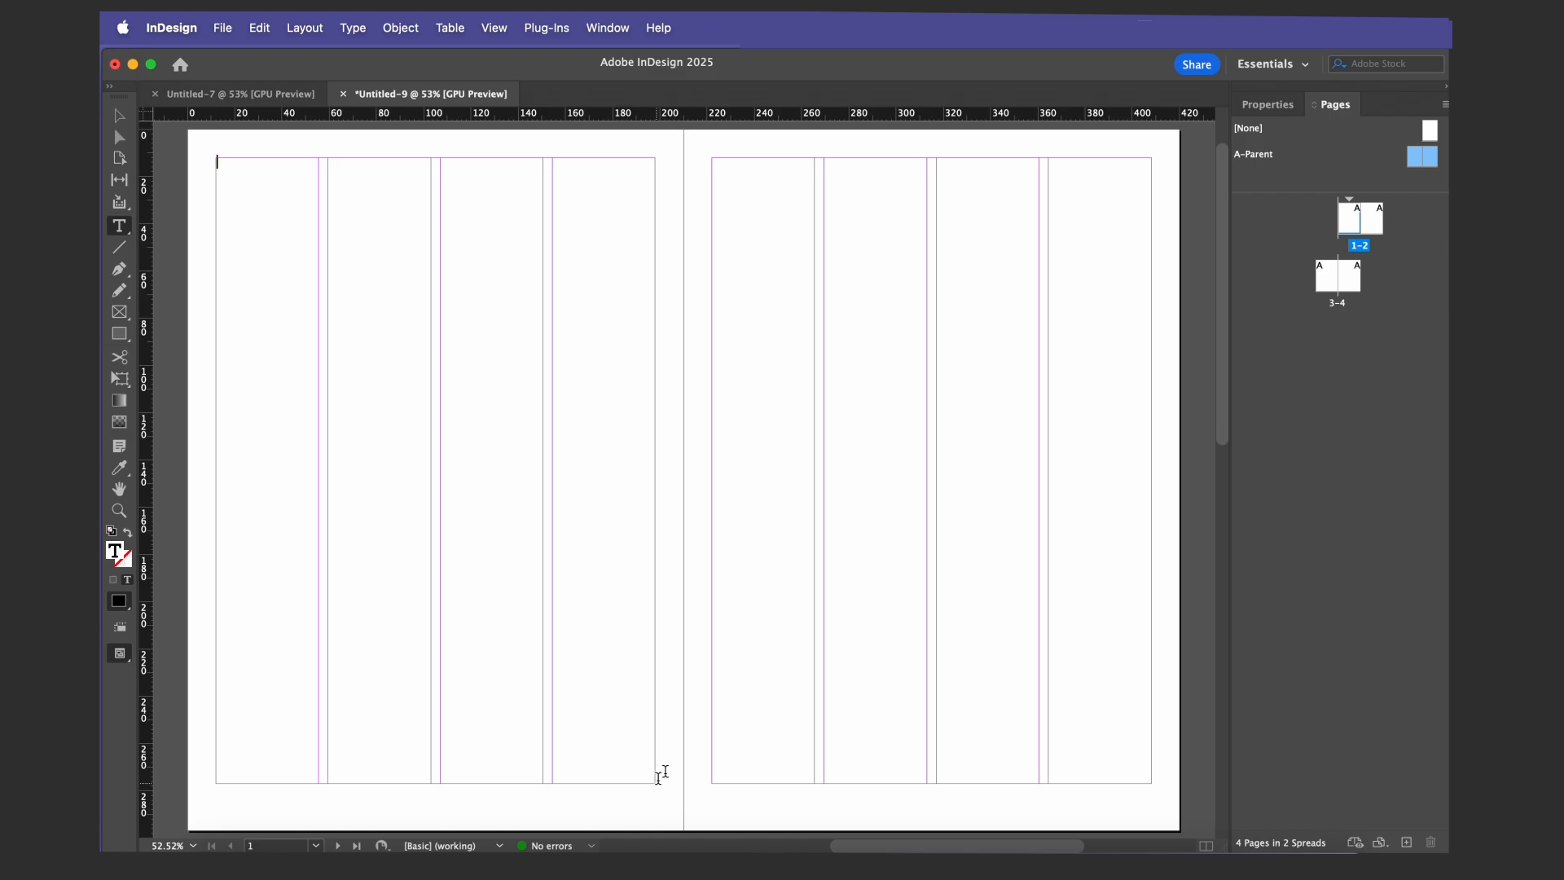
double_click(1356, 227)
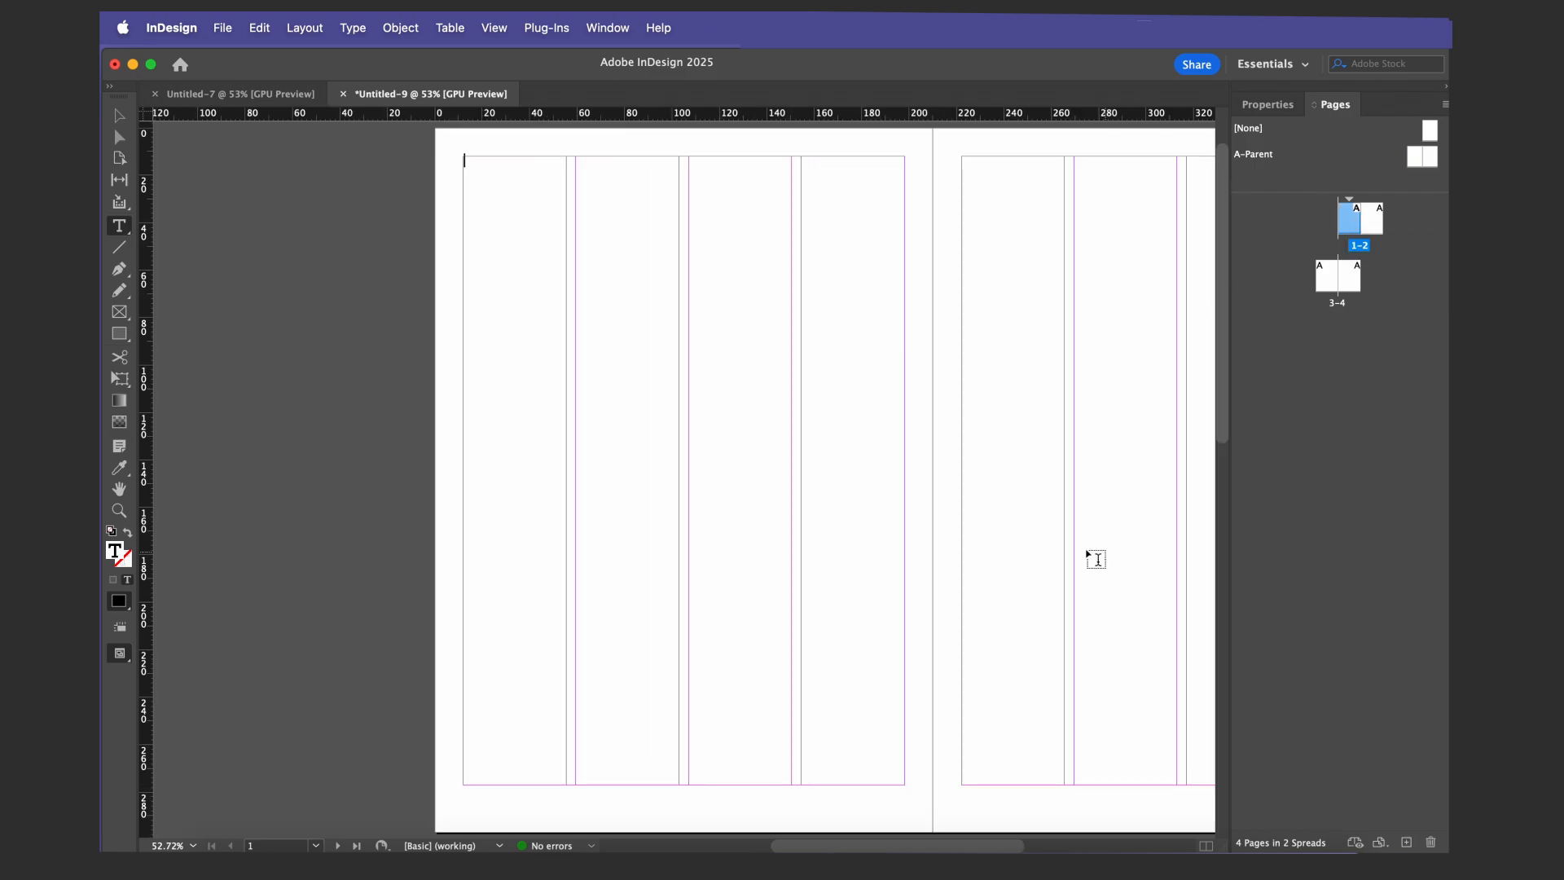
left_click(120, 116)
left_click_drag(750, 385, 577, 391)
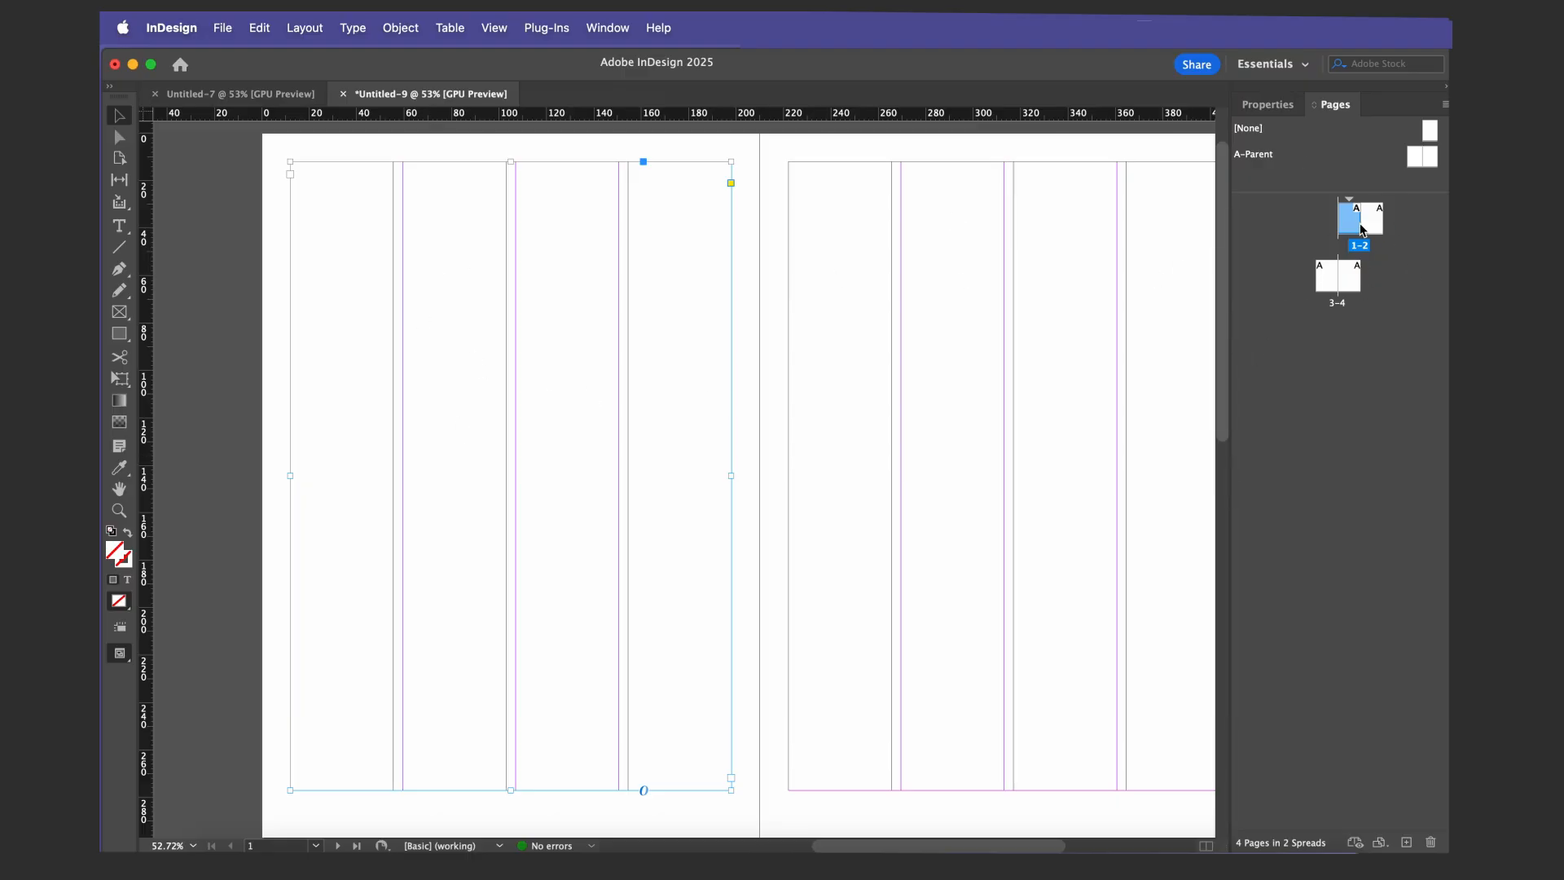
double_click(336, 205)
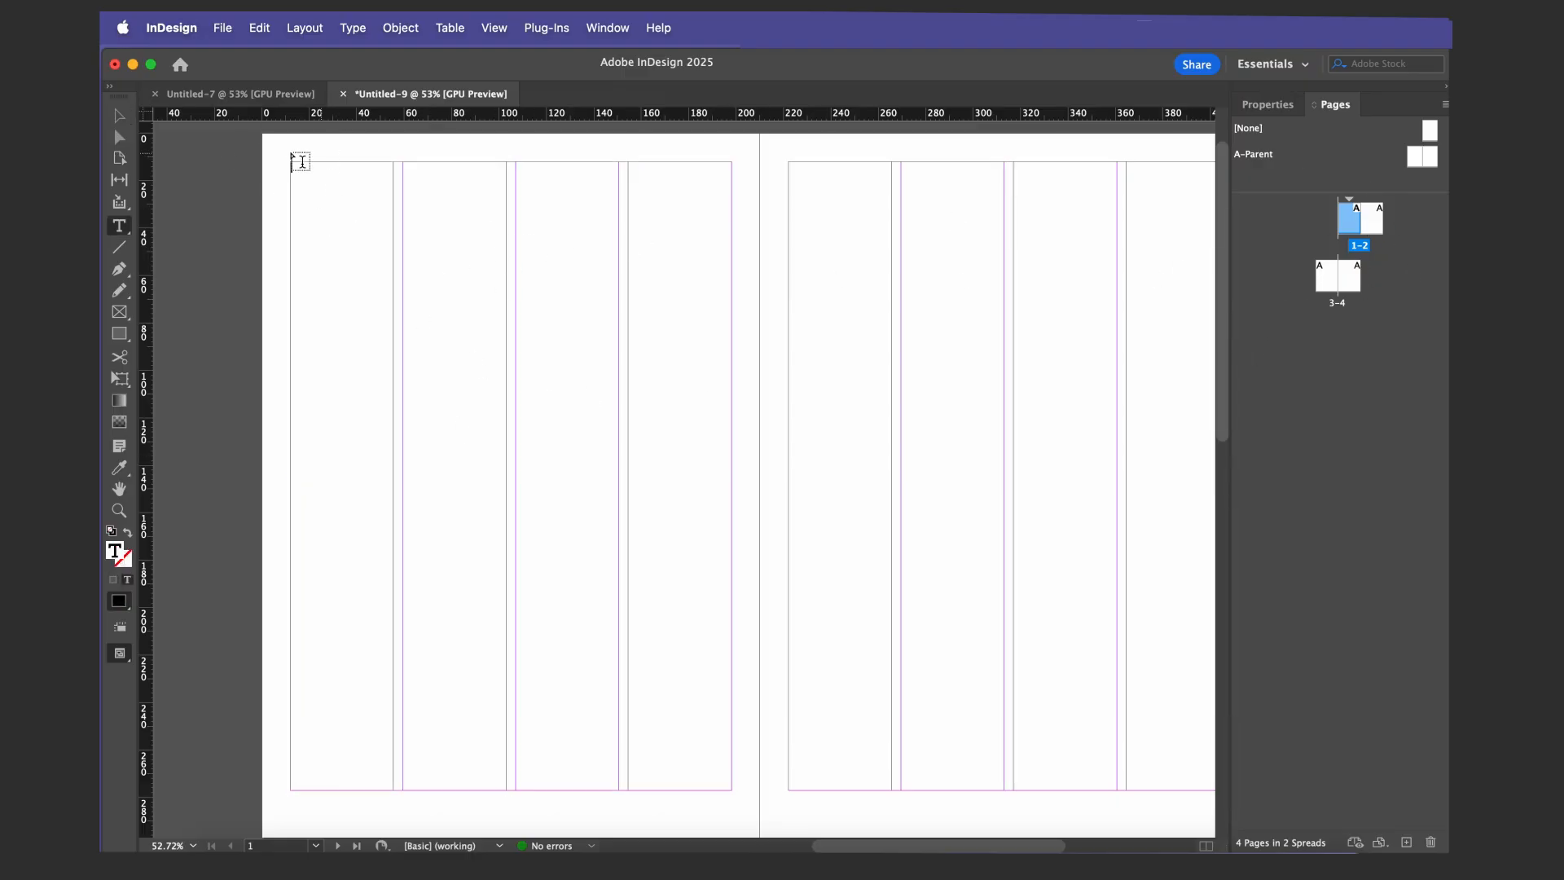
Fill the text frame on page 1 with placeholder text and select the frame as an object
left_click(306, 27)
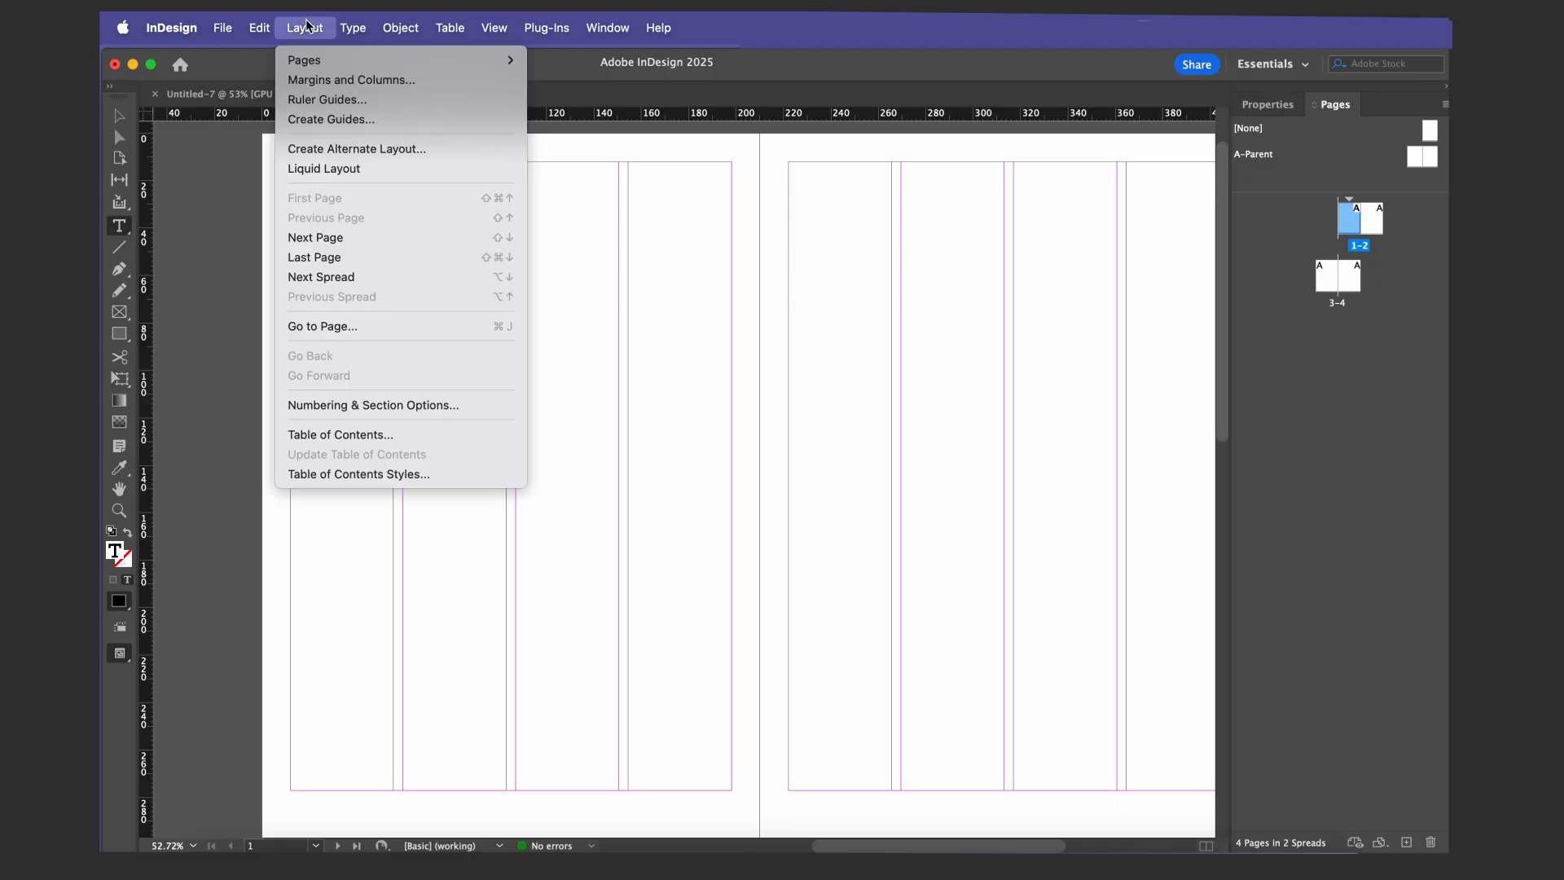
mouse_move(353, 27)
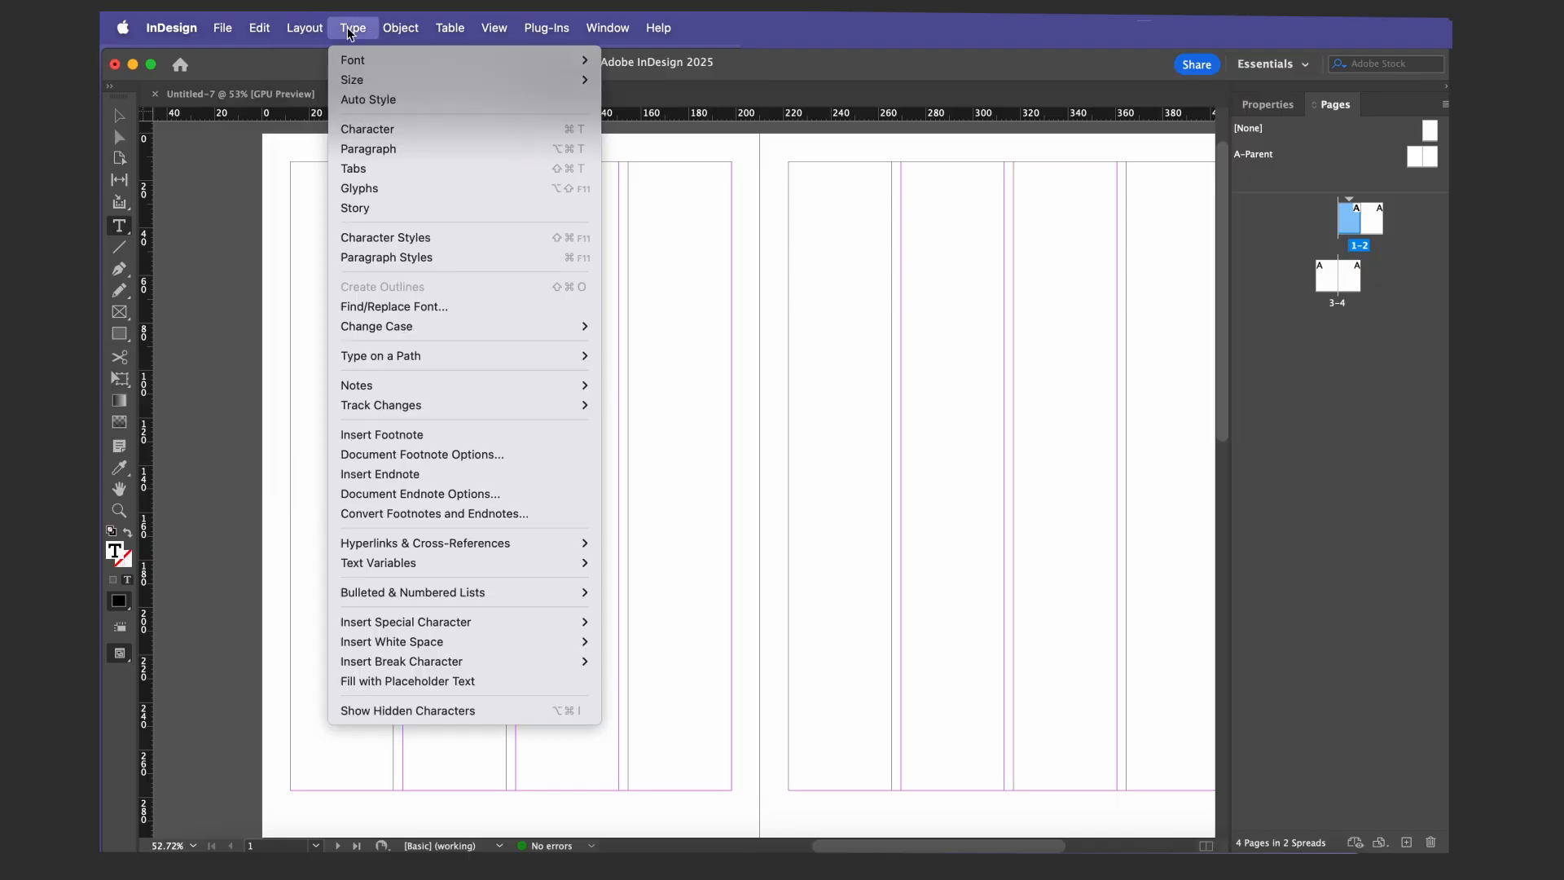
left_click(470, 683)
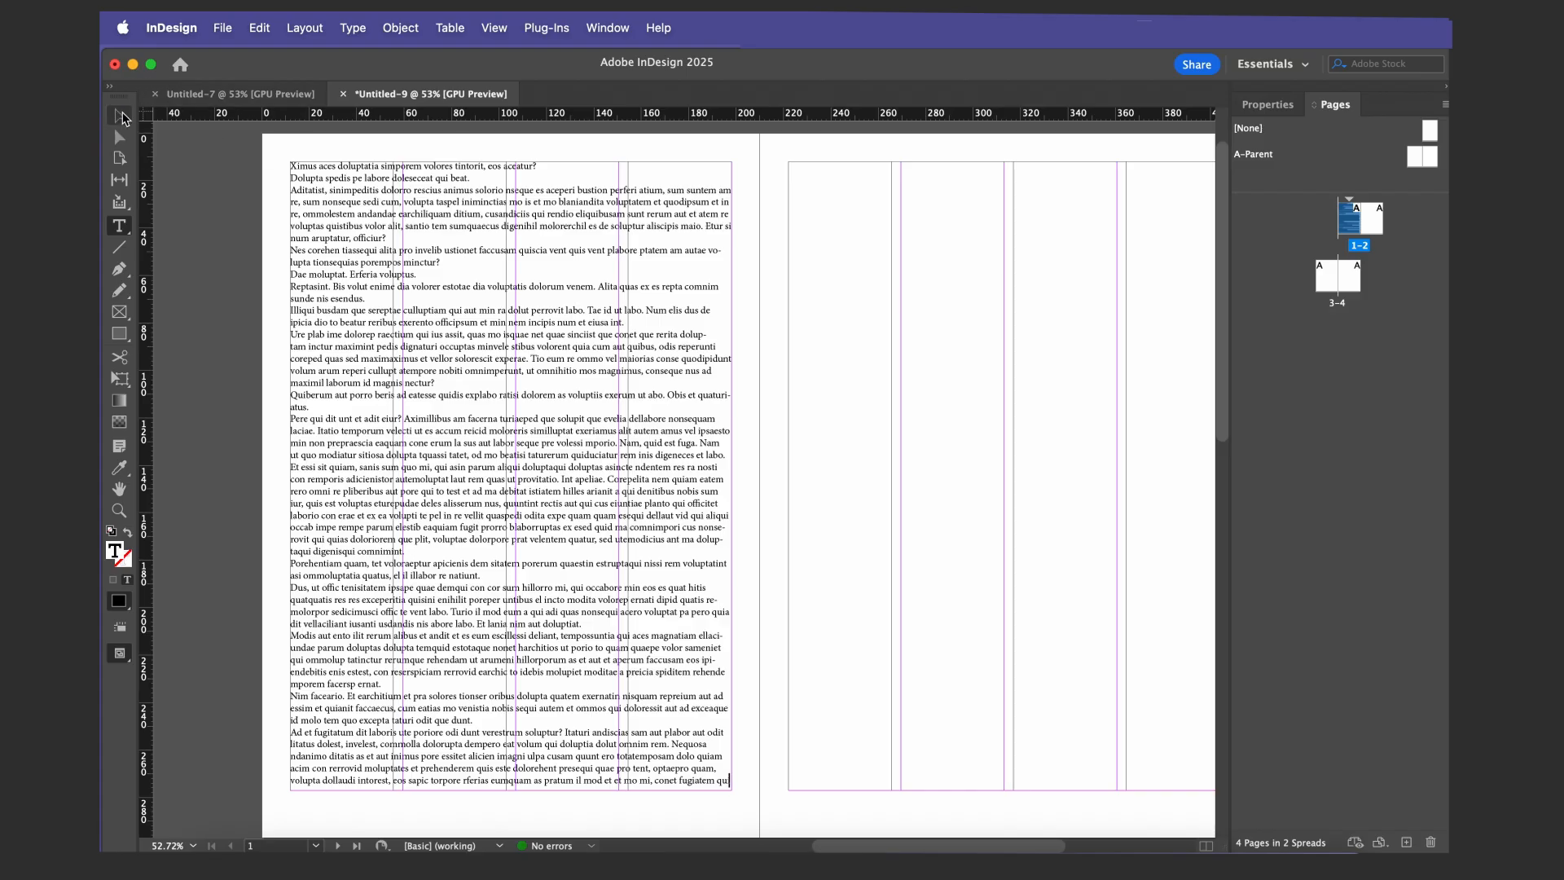
left_click(122, 118)
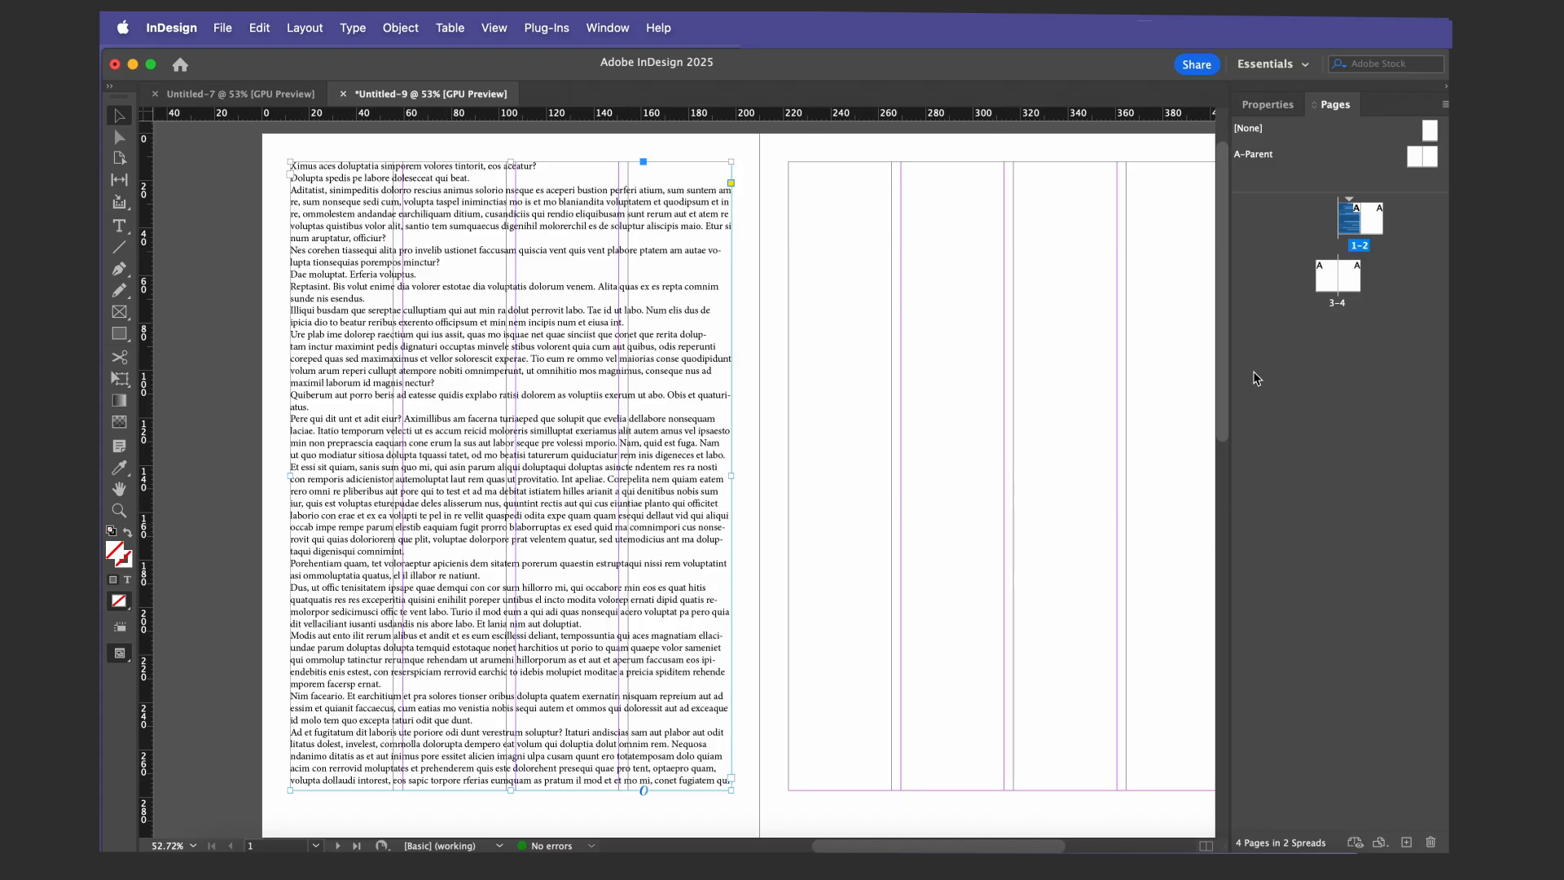
Show the Paragraph Styles panel, place it over page 2 and enlarge it
left_click_drag(1072, 392, 1013, 398)
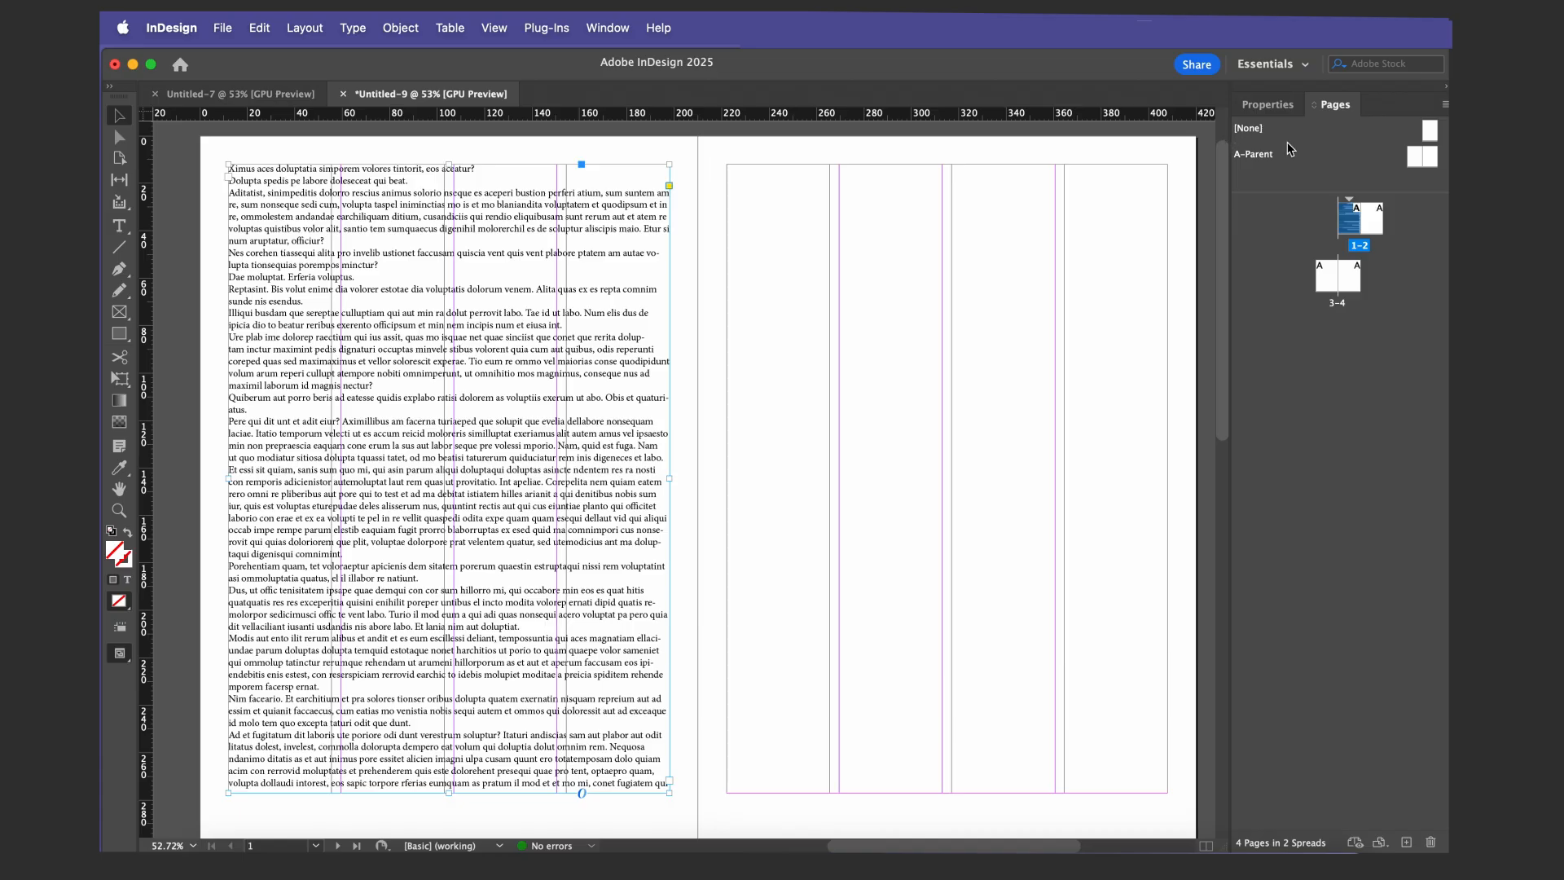
left_click(610, 30)
mouse_move(753, 528)
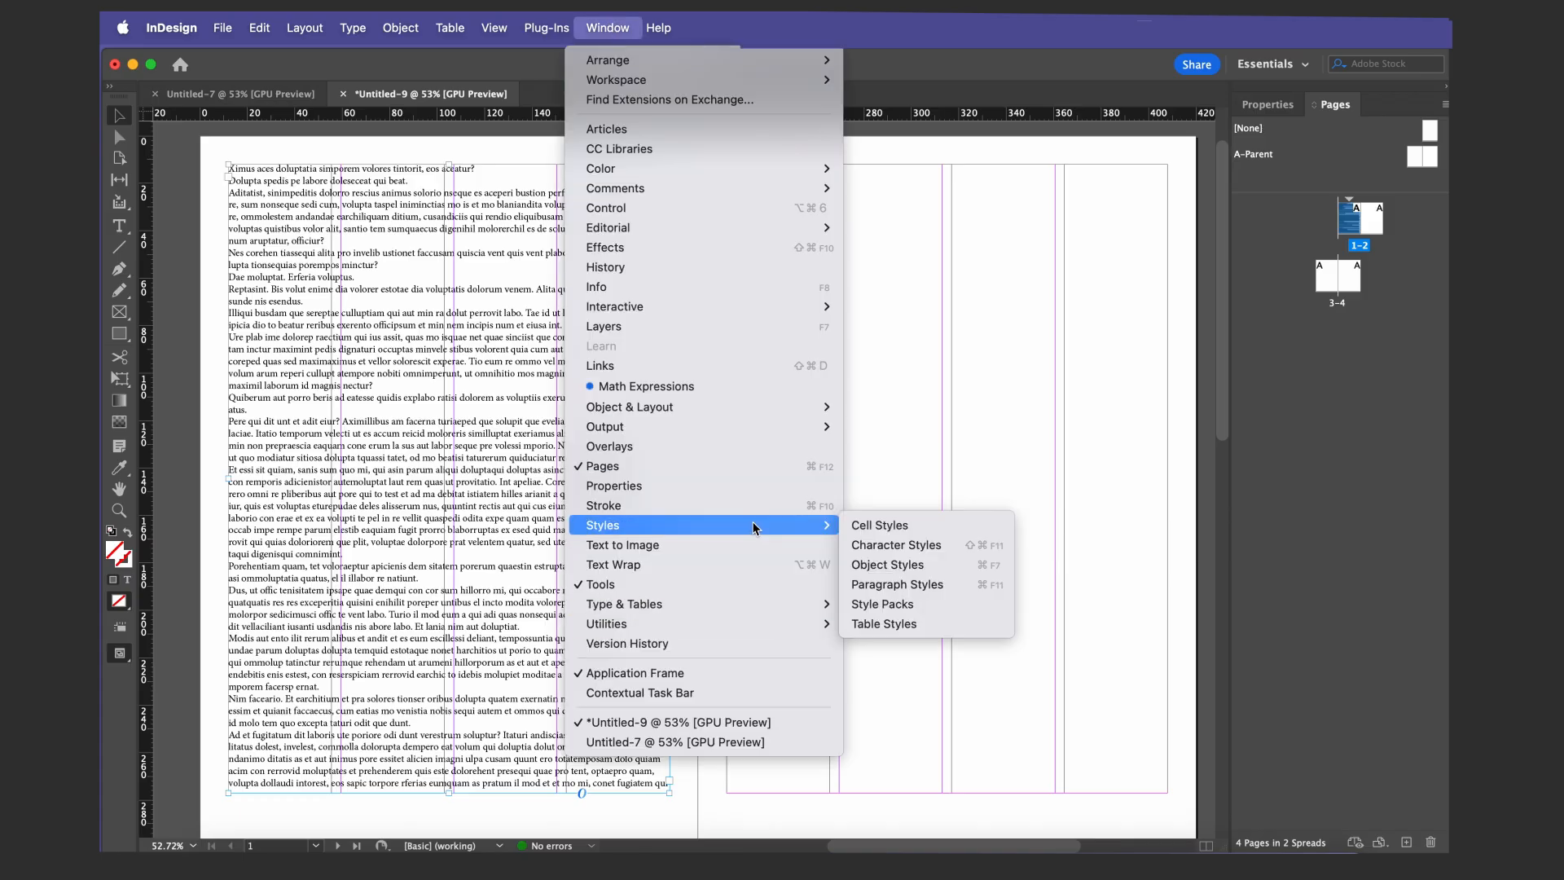
left_click(961, 585)
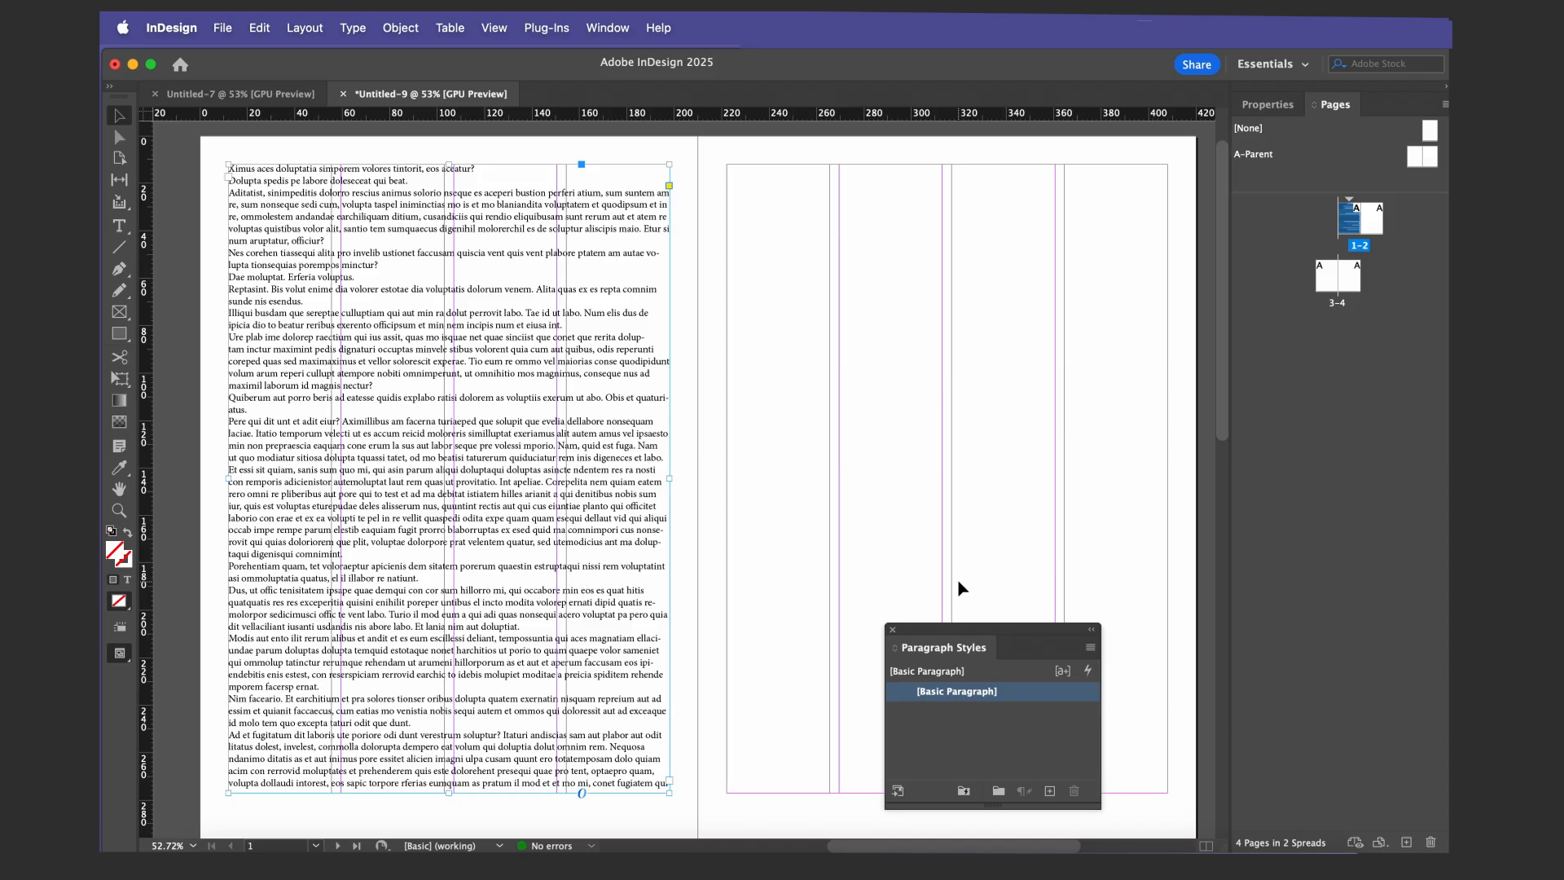
left_click_drag(979, 629, 1003, 339)
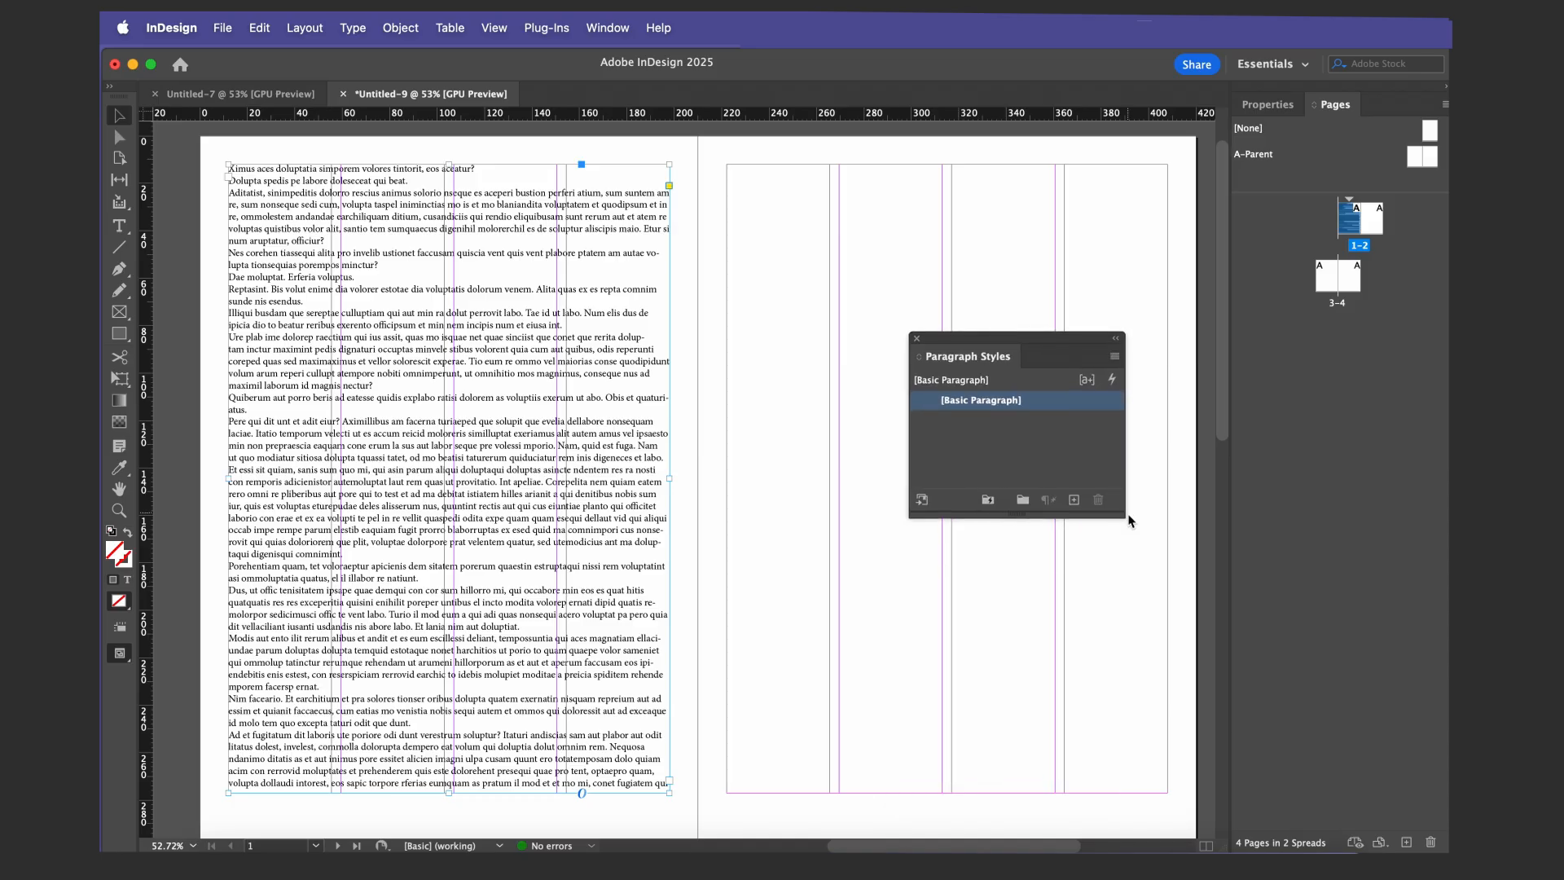
left_click_drag(1124, 516, 1160, 539)
left_click_drag(1203, 580, 1203, 582)
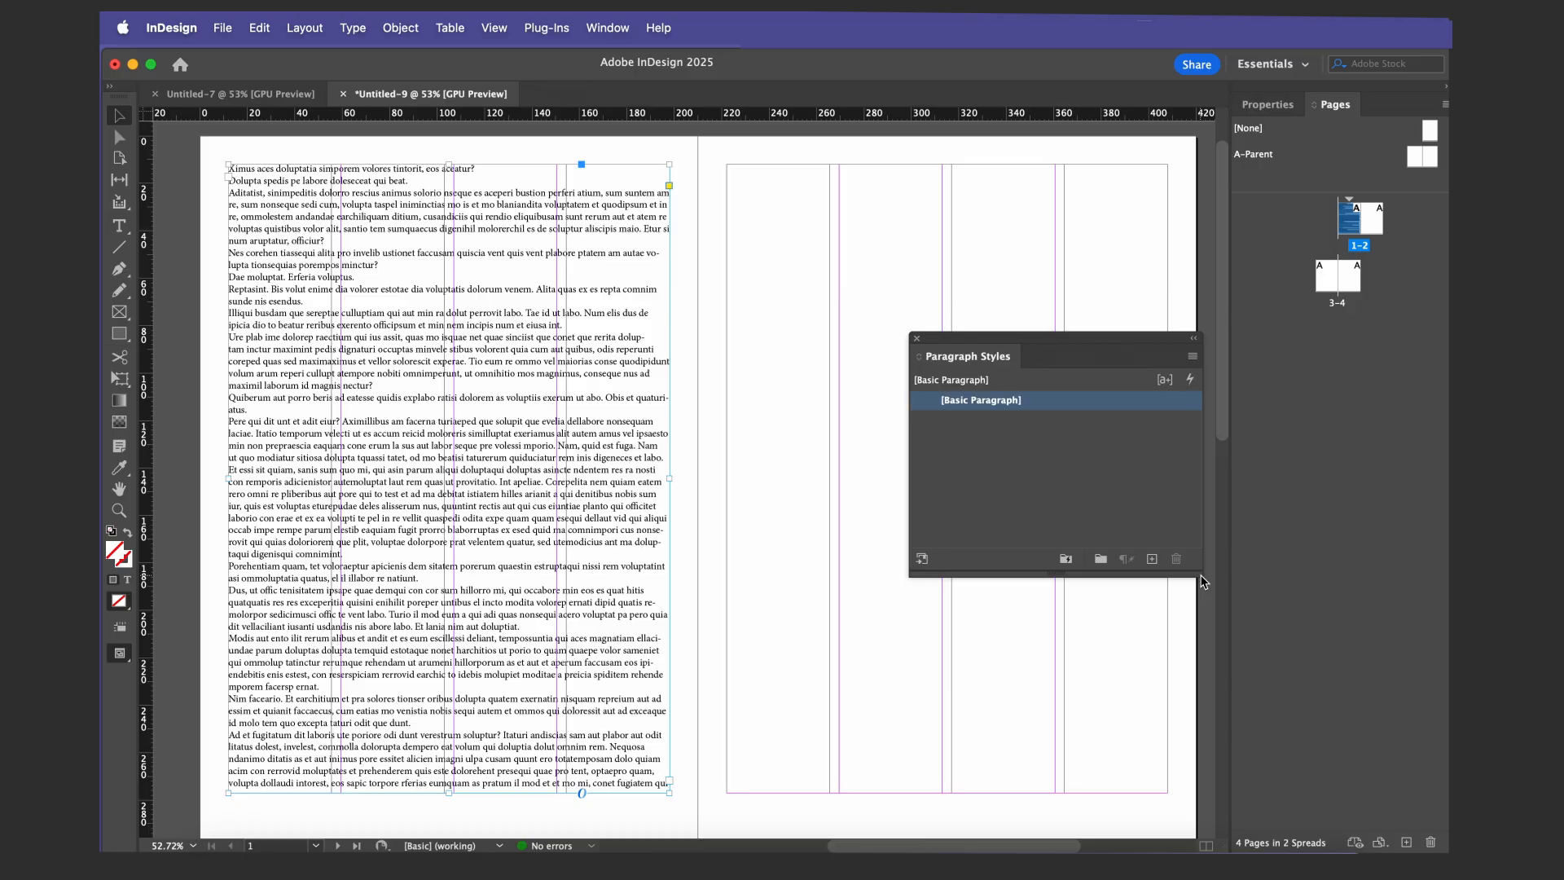
Edit the [Basic Paragraph] style and set its font family to Adobe Garamond Pro
double_click(999, 402)
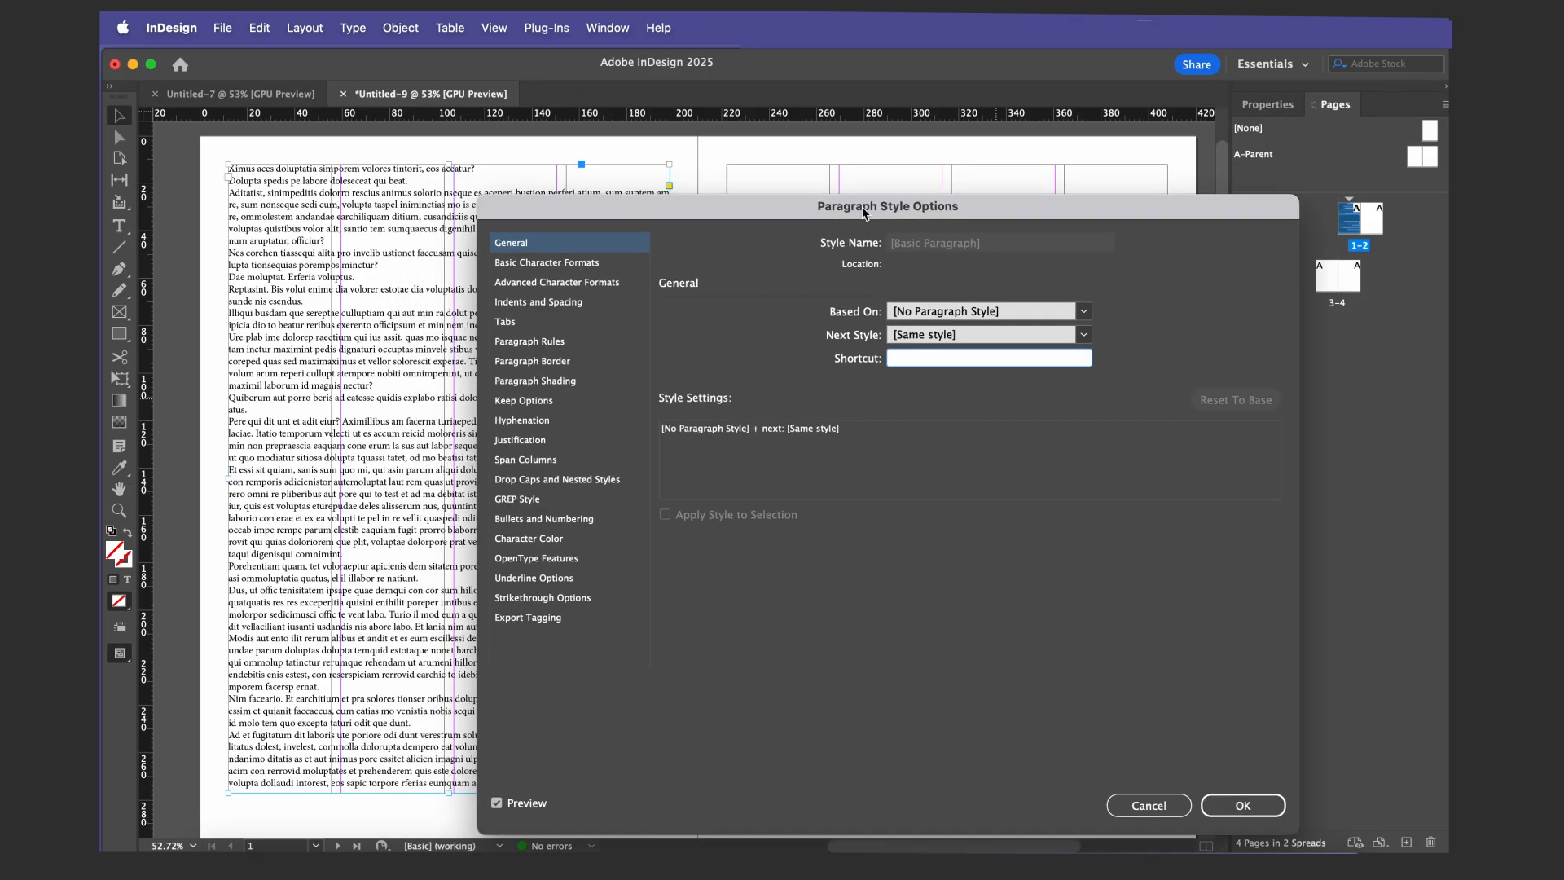
left_click(576, 262)
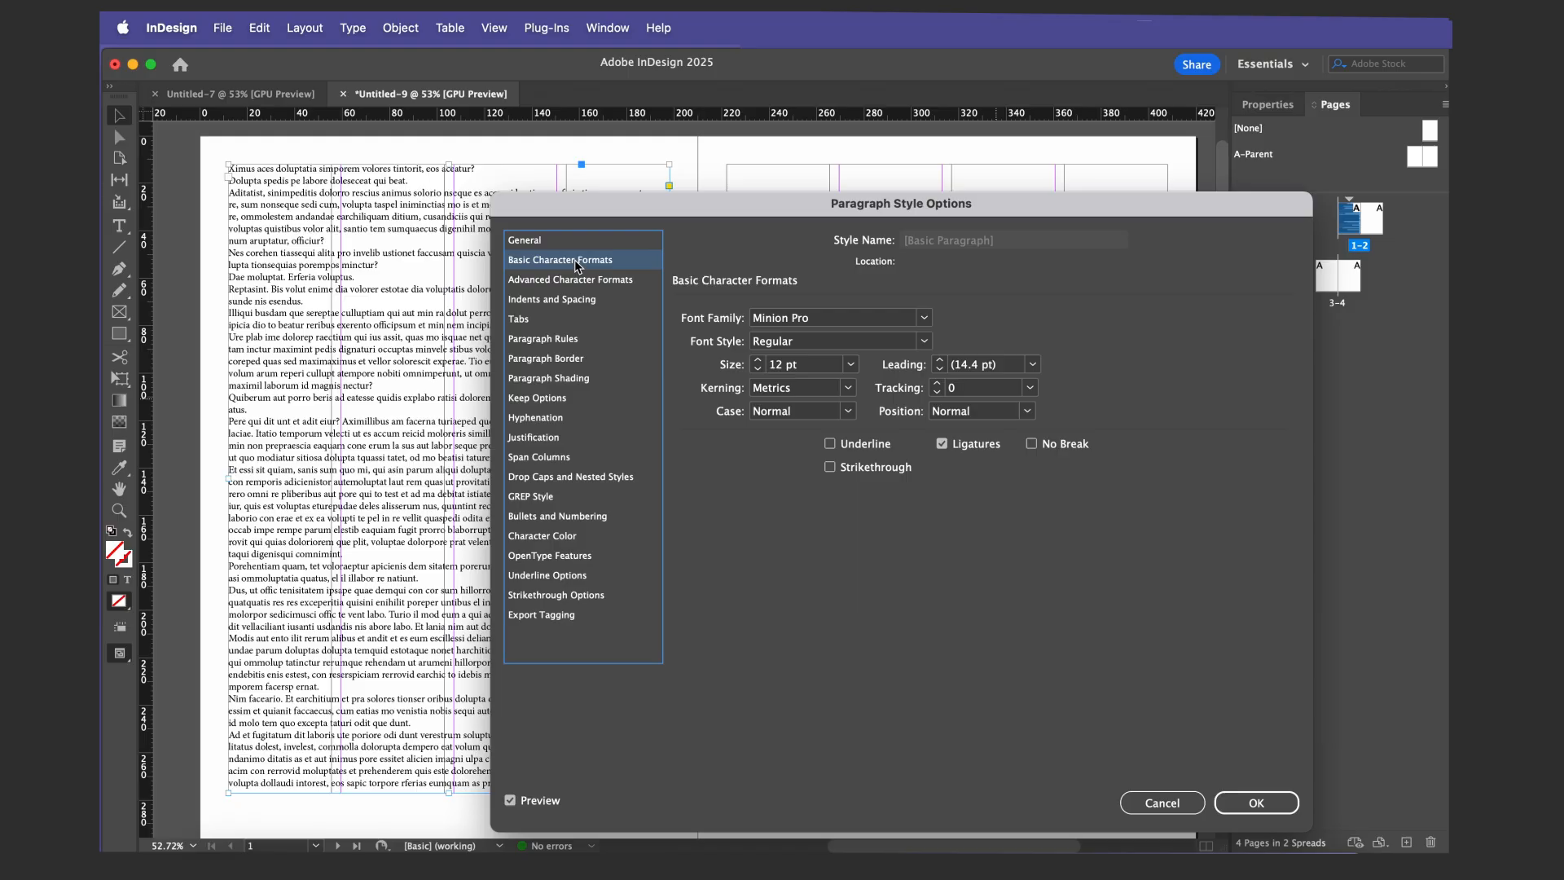
left_click(925, 319)
left_click(925, 320)
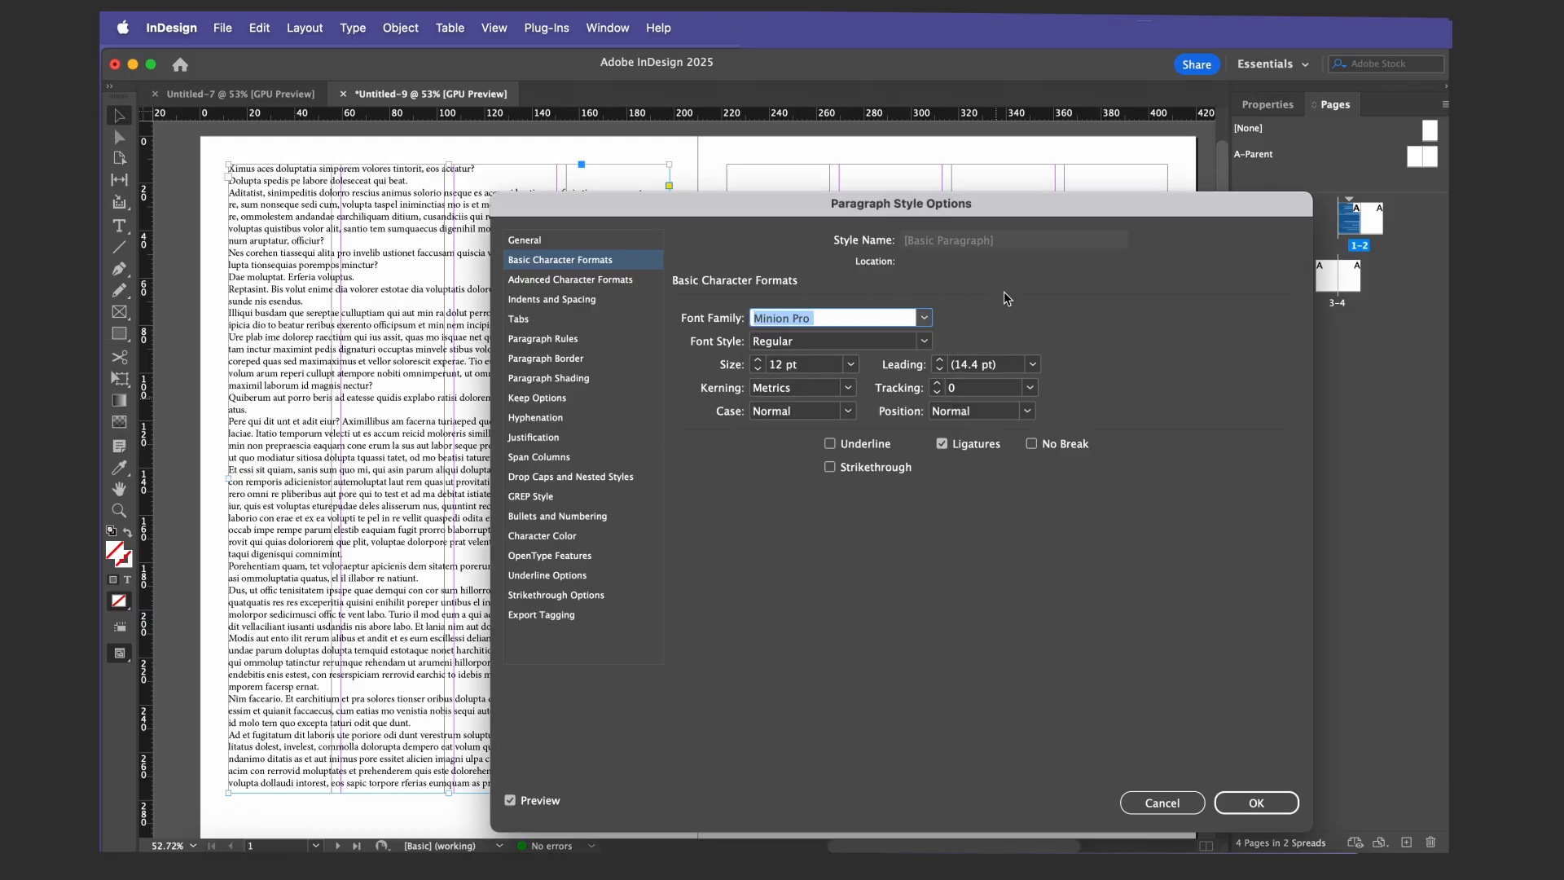
left_click(926, 317)
scroll(900, 546, "up", 15)
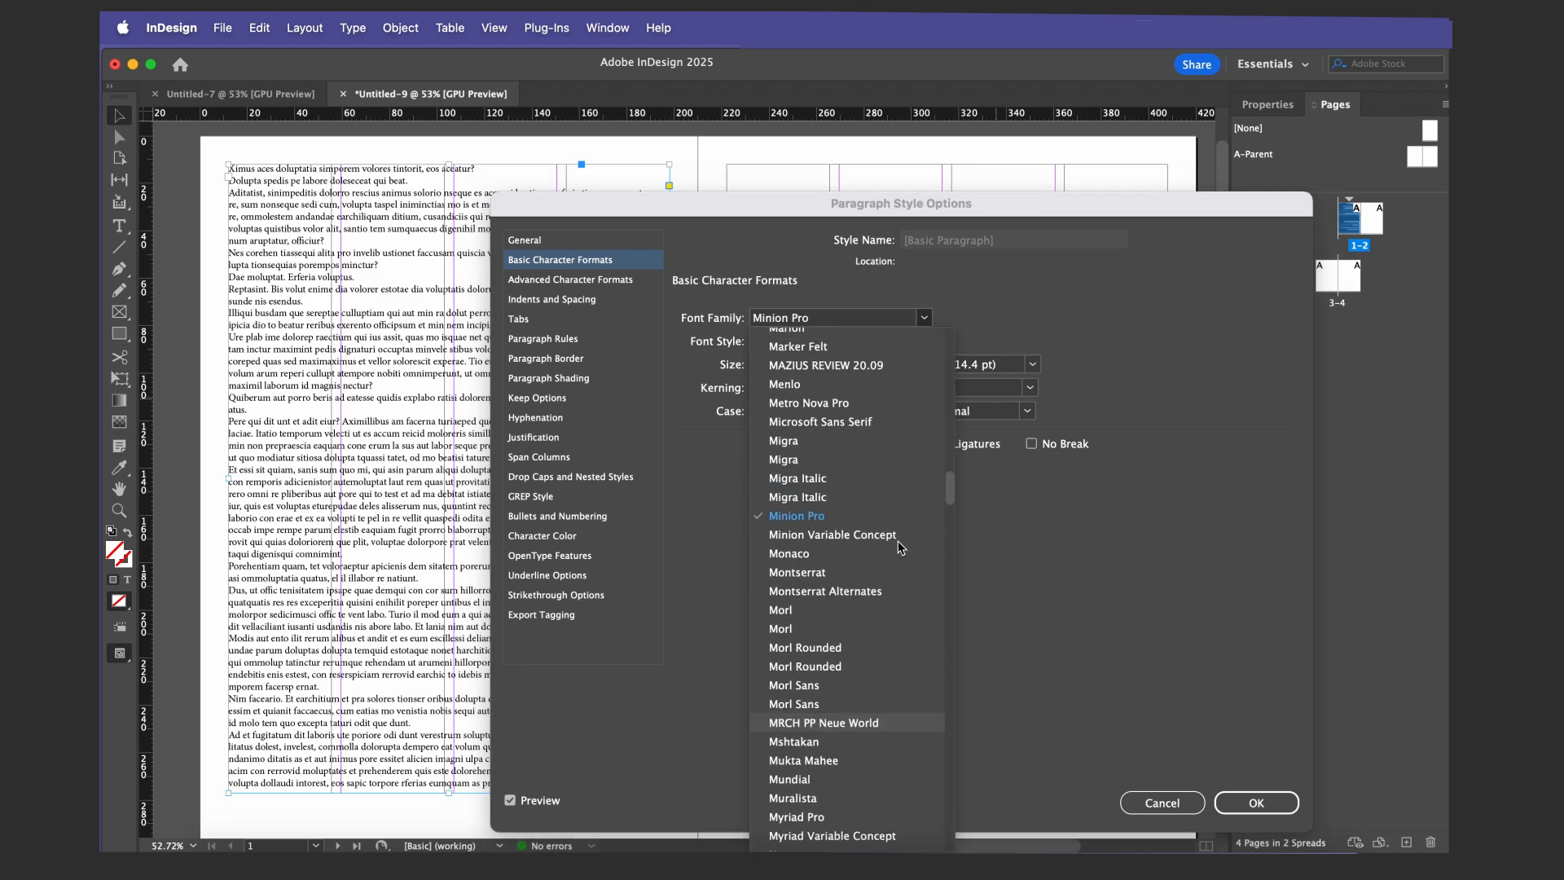
scroll(900, 546, "up", 10)
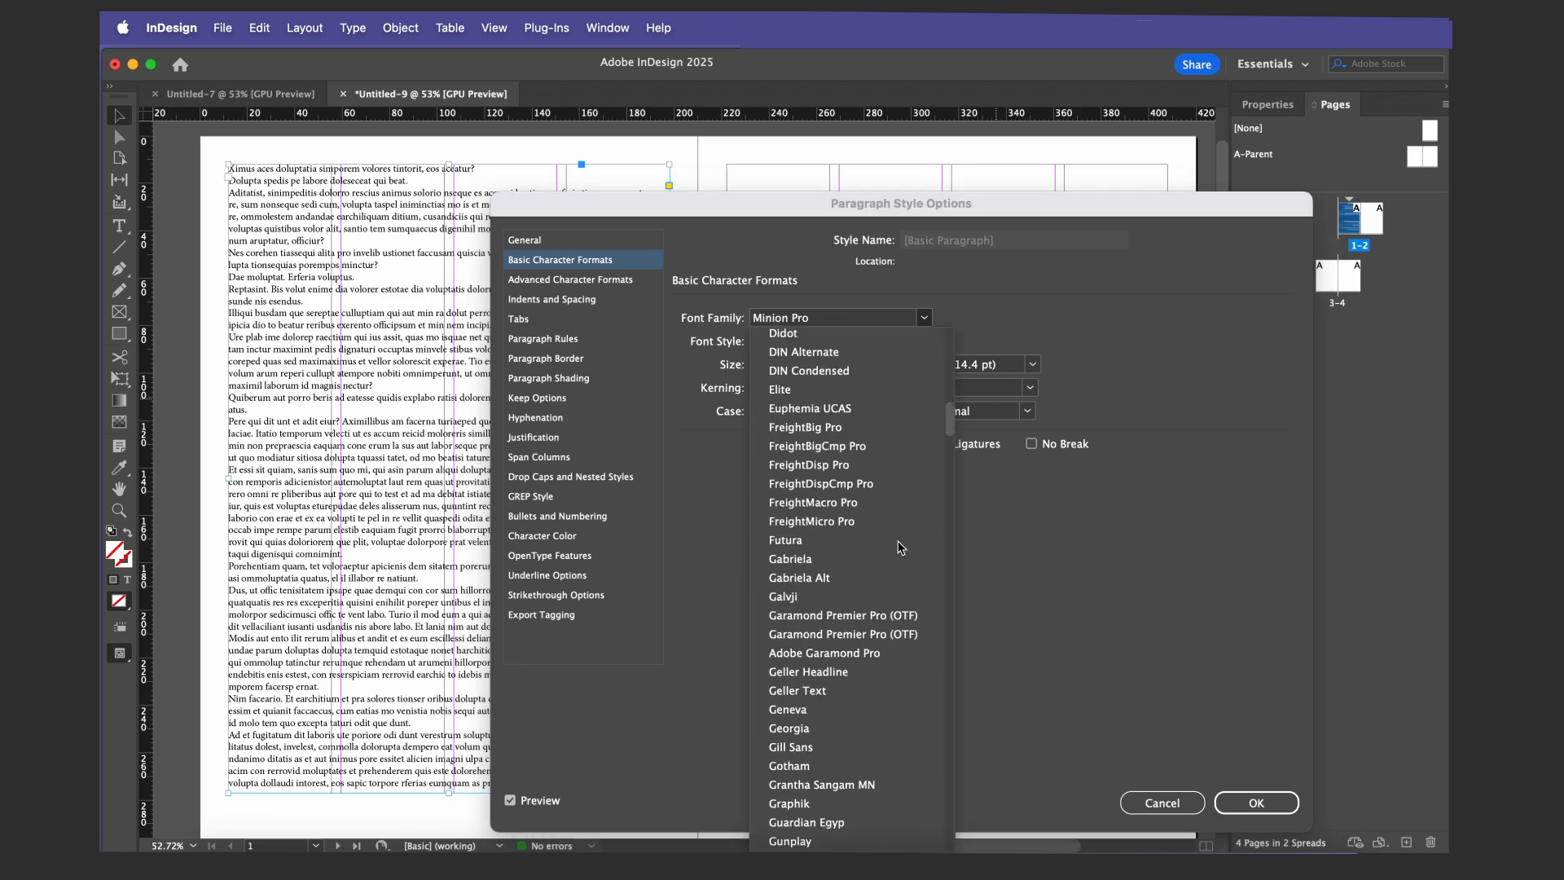
scroll(899, 545, "up", 15)
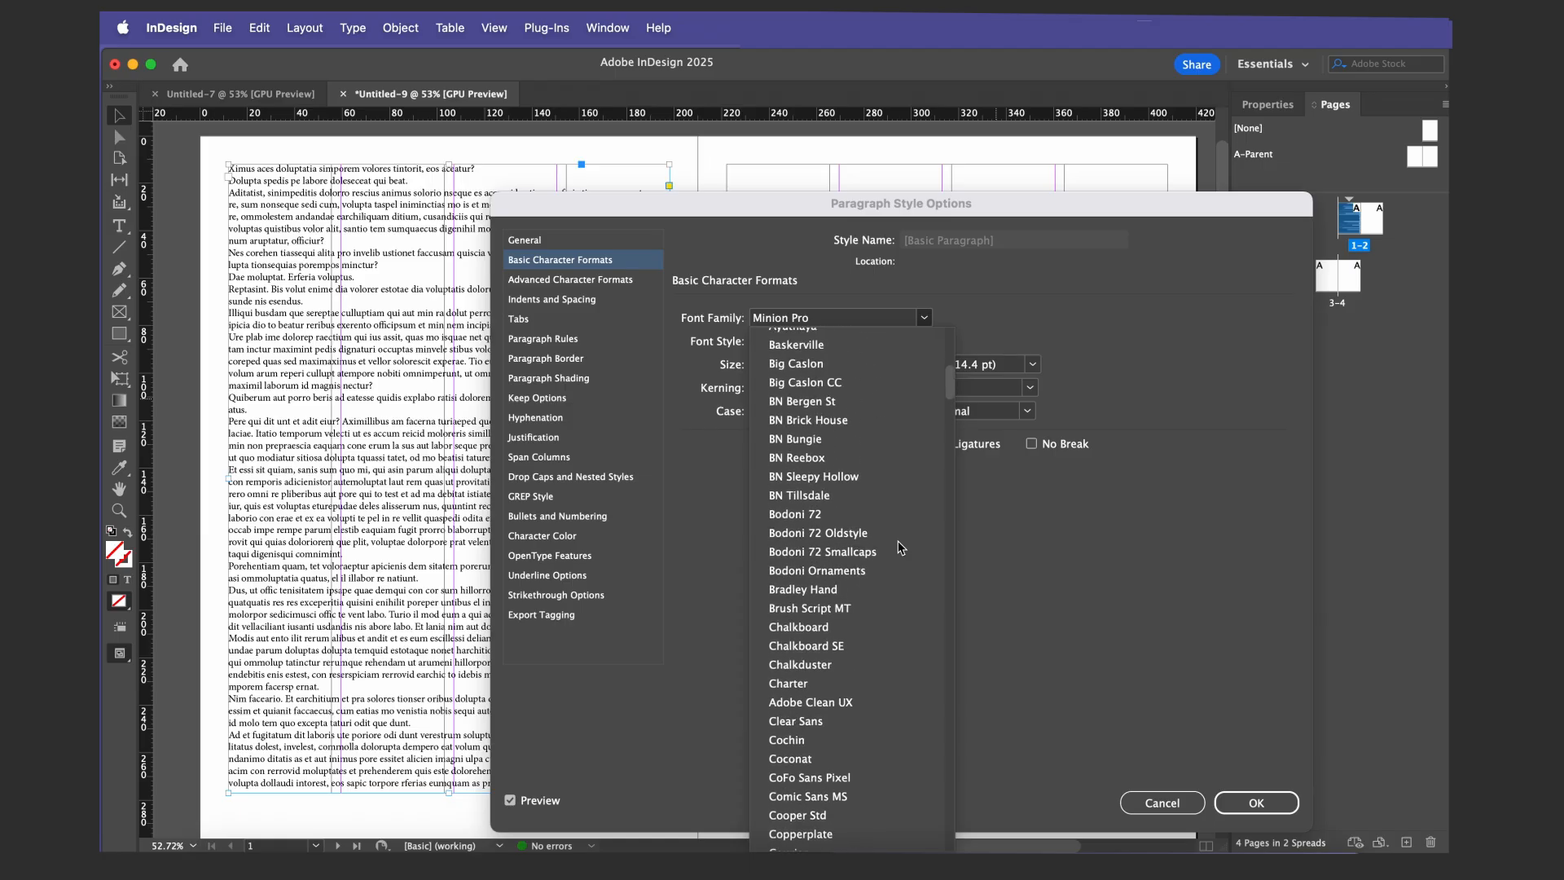
scroll(900, 546, "up", 2)
scroll(900, 546, "up", 5)
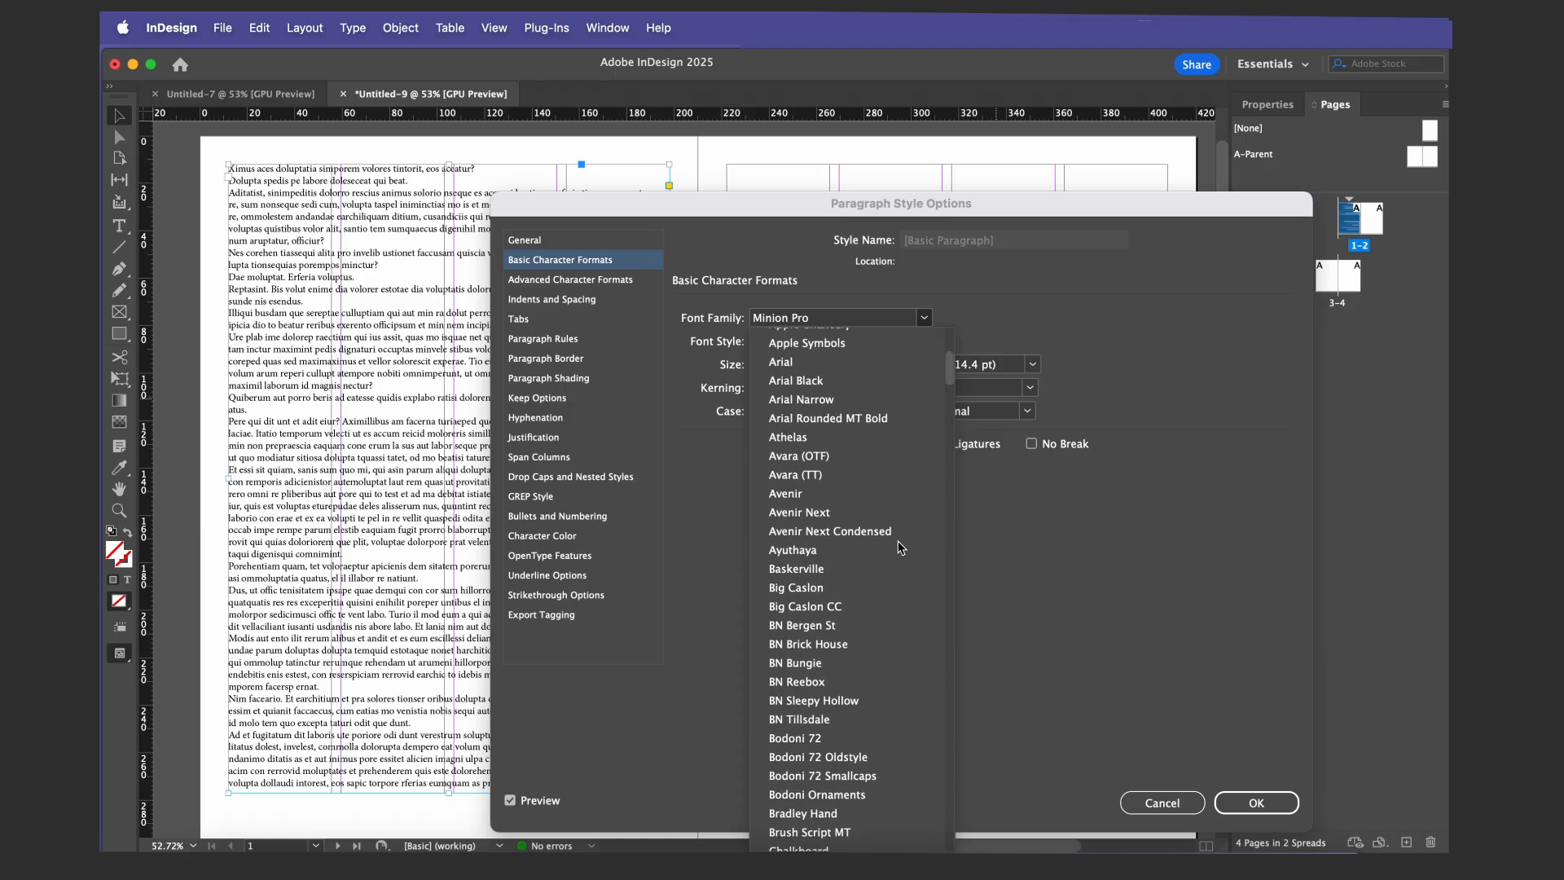
scroll(900, 546, "up", 4)
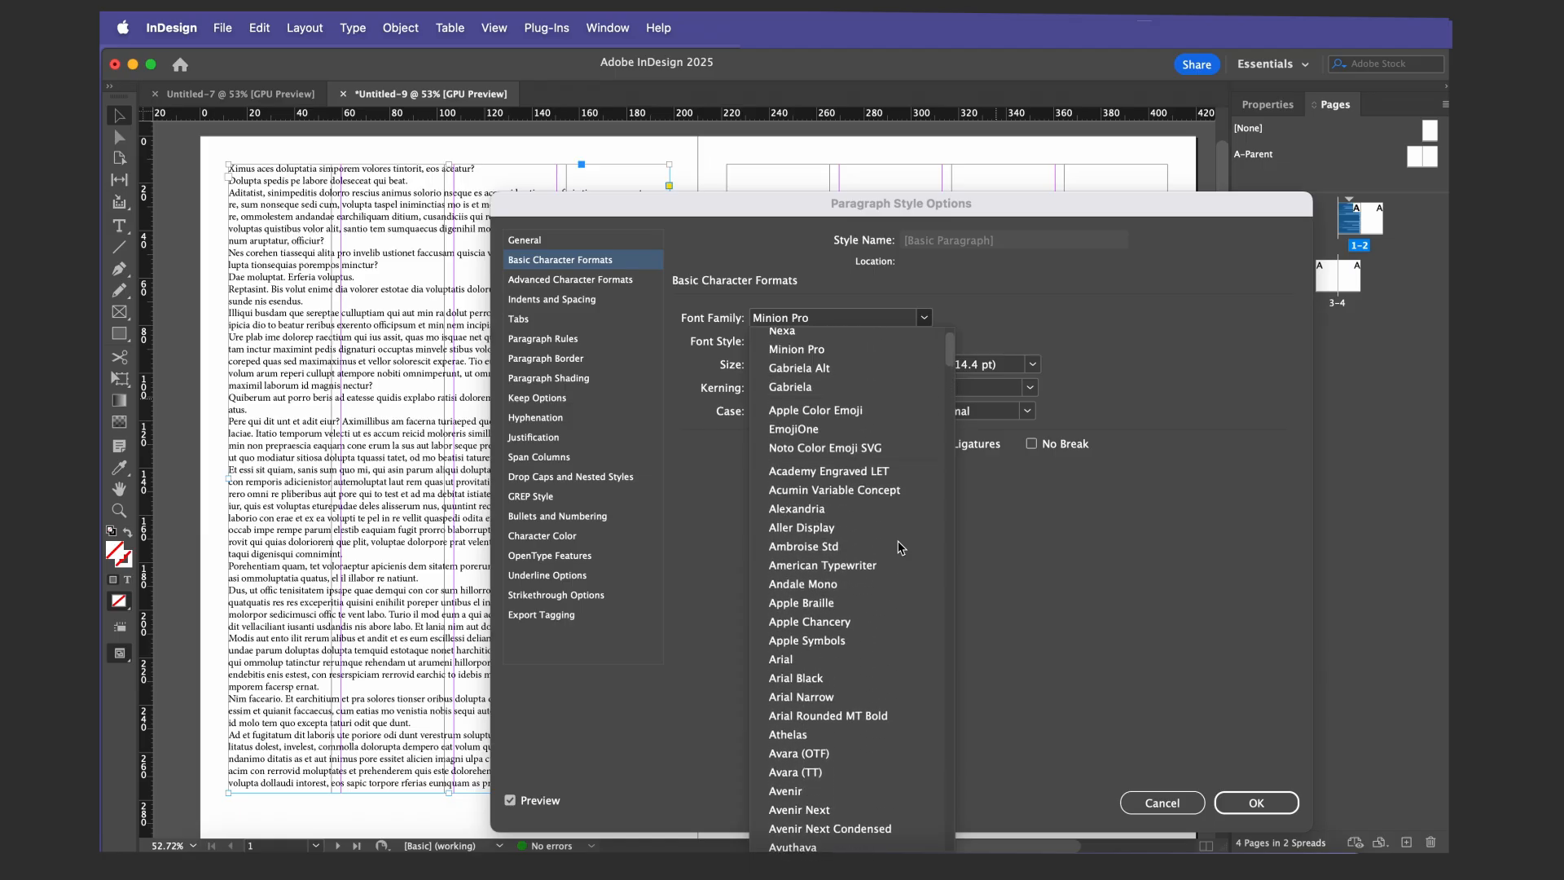
scroll(900, 546, "up", 2)
scroll(900, 545, "down", 12)
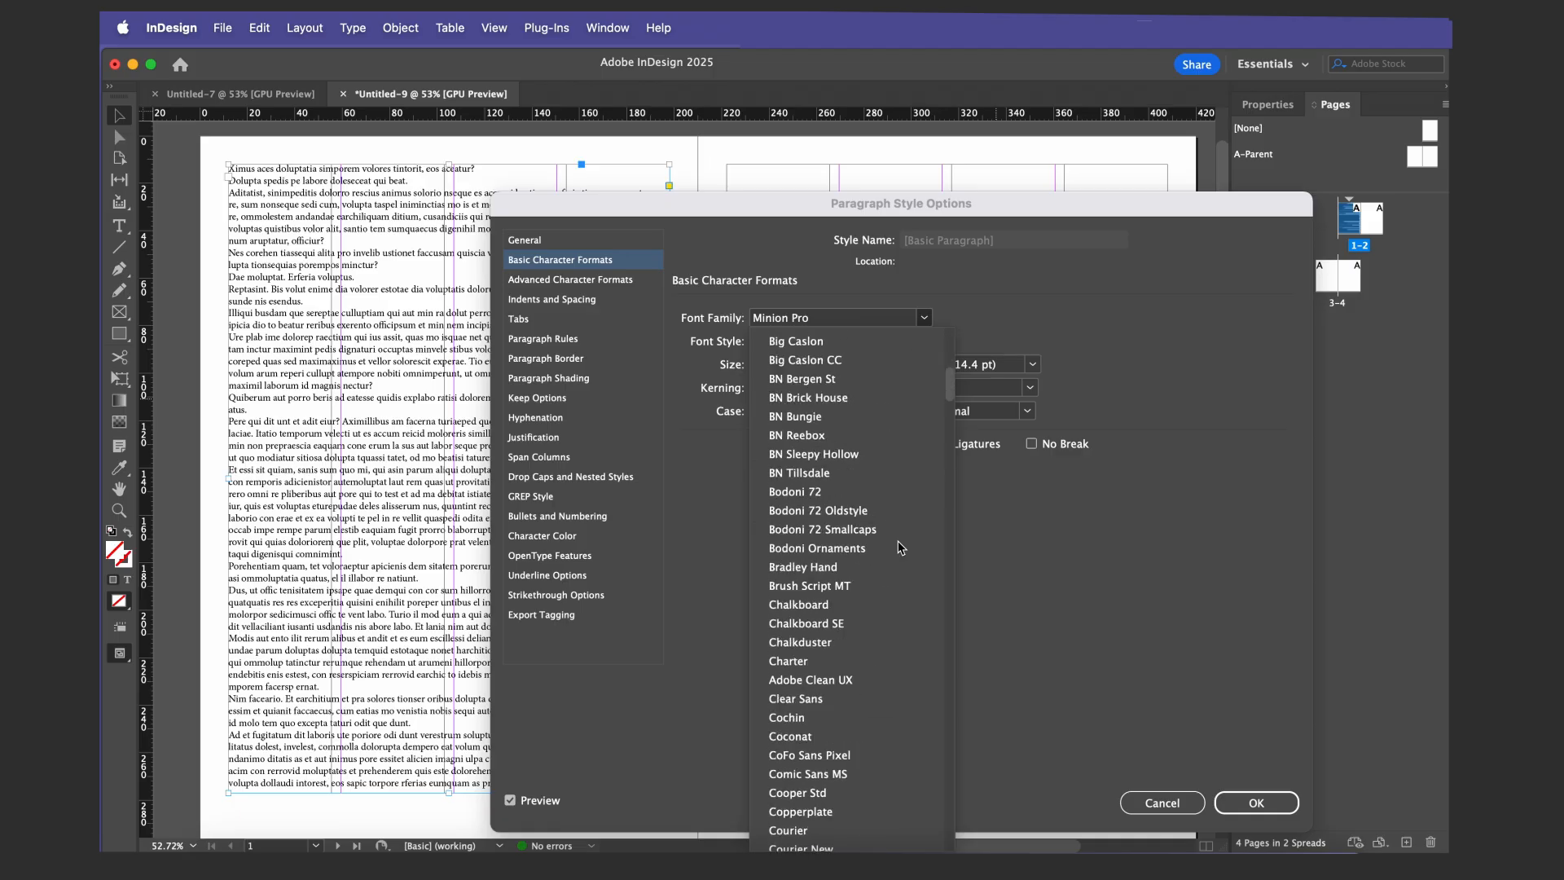
scroll(900, 546, "down", 5)
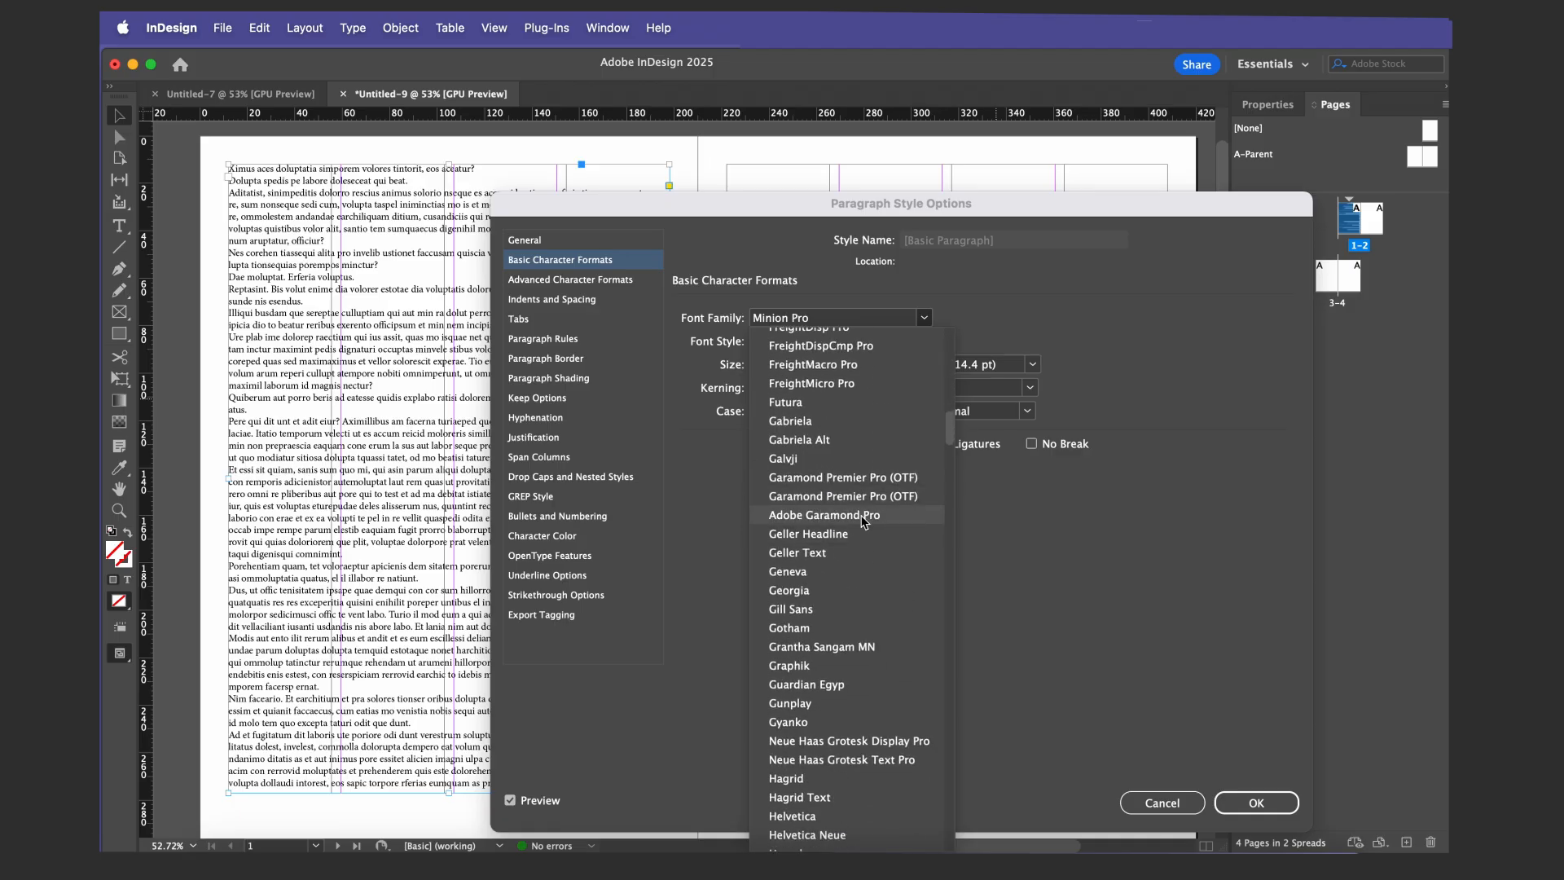
left_click(865, 515)
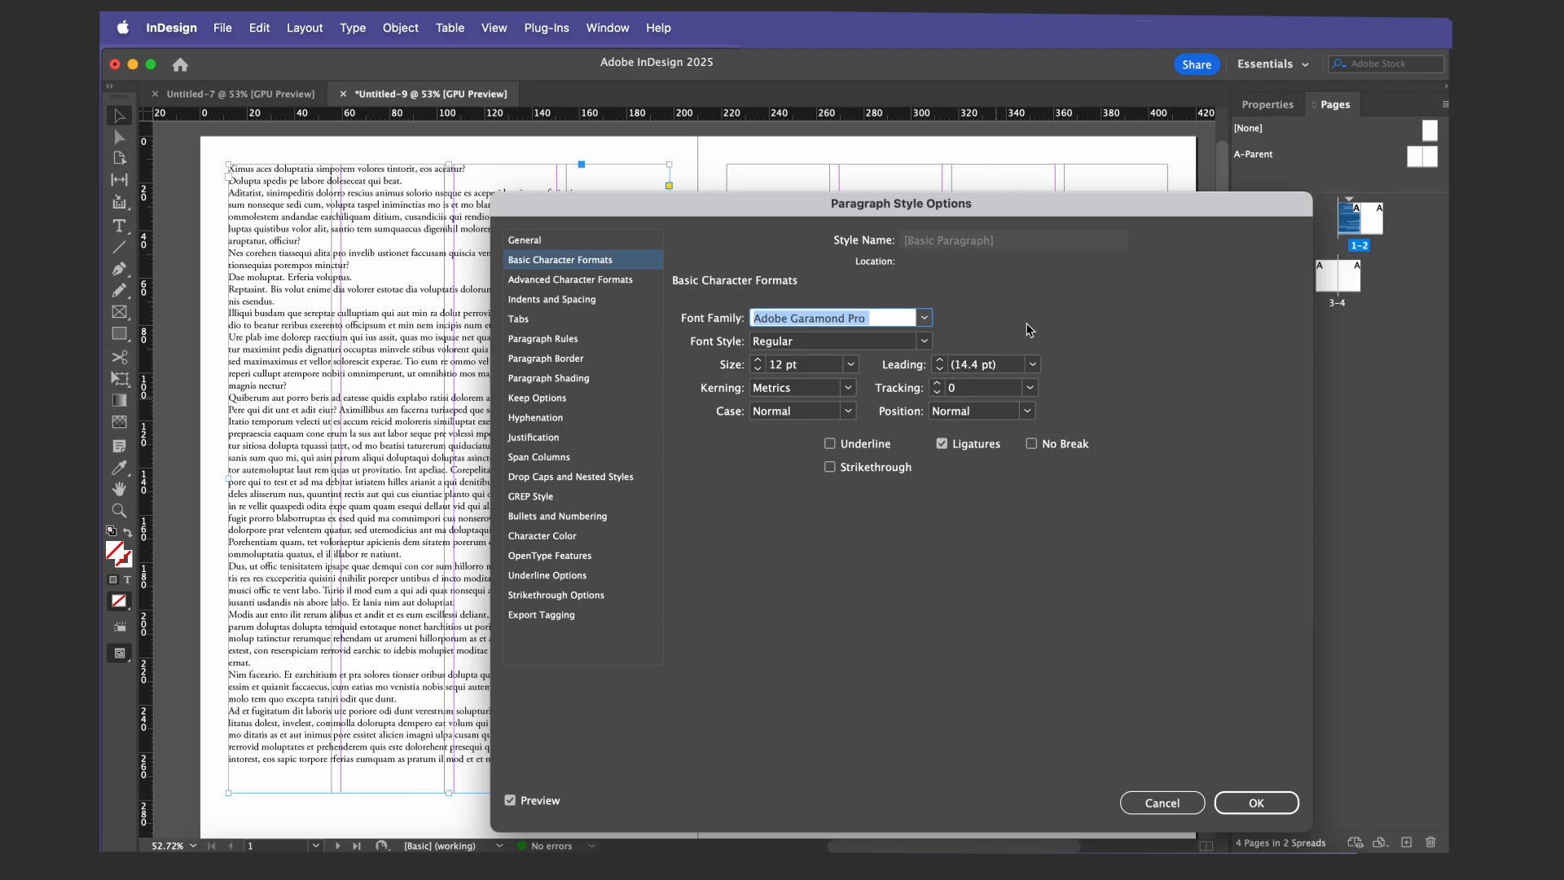
Keep the Regular font style and set the paragraph style's size to 10 pt with 13 pt leading
left_click(925, 341)
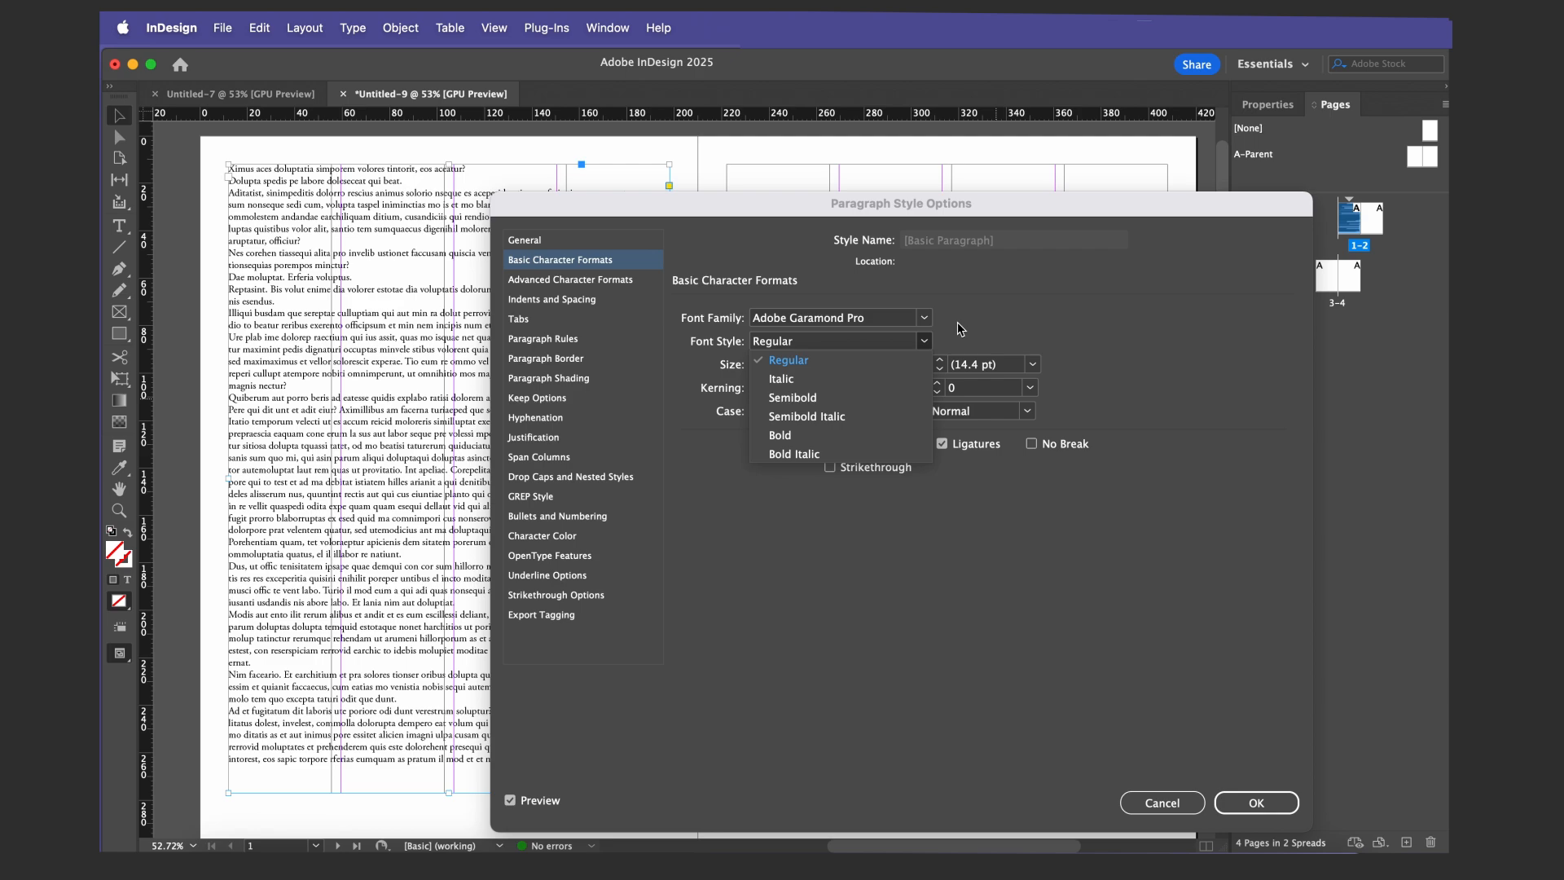
left_click(957, 323)
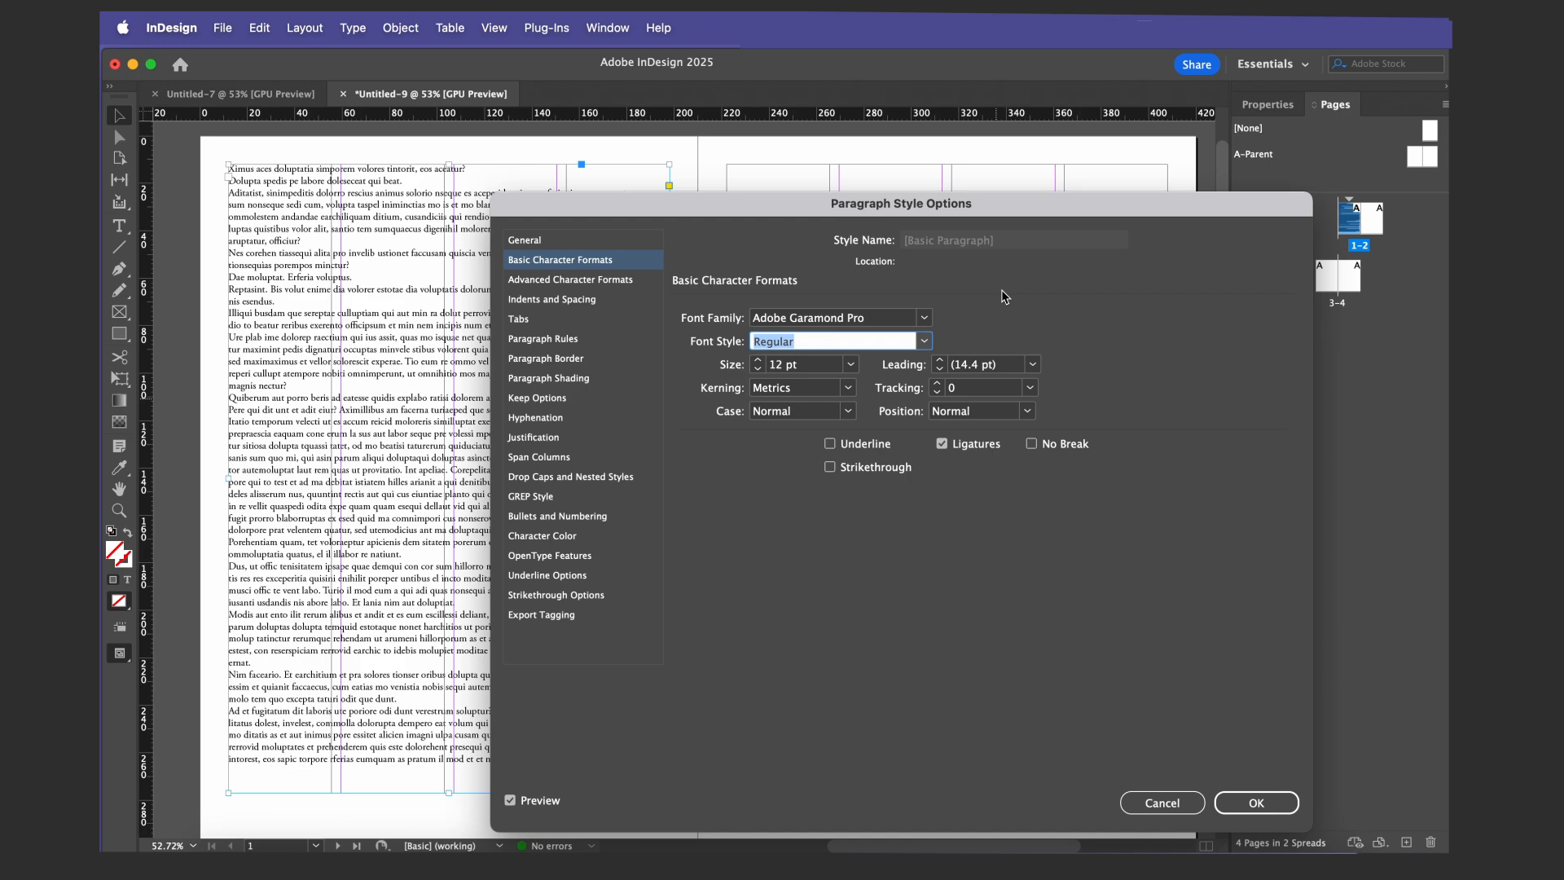
left_click(760, 369)
left_click(760, 369)
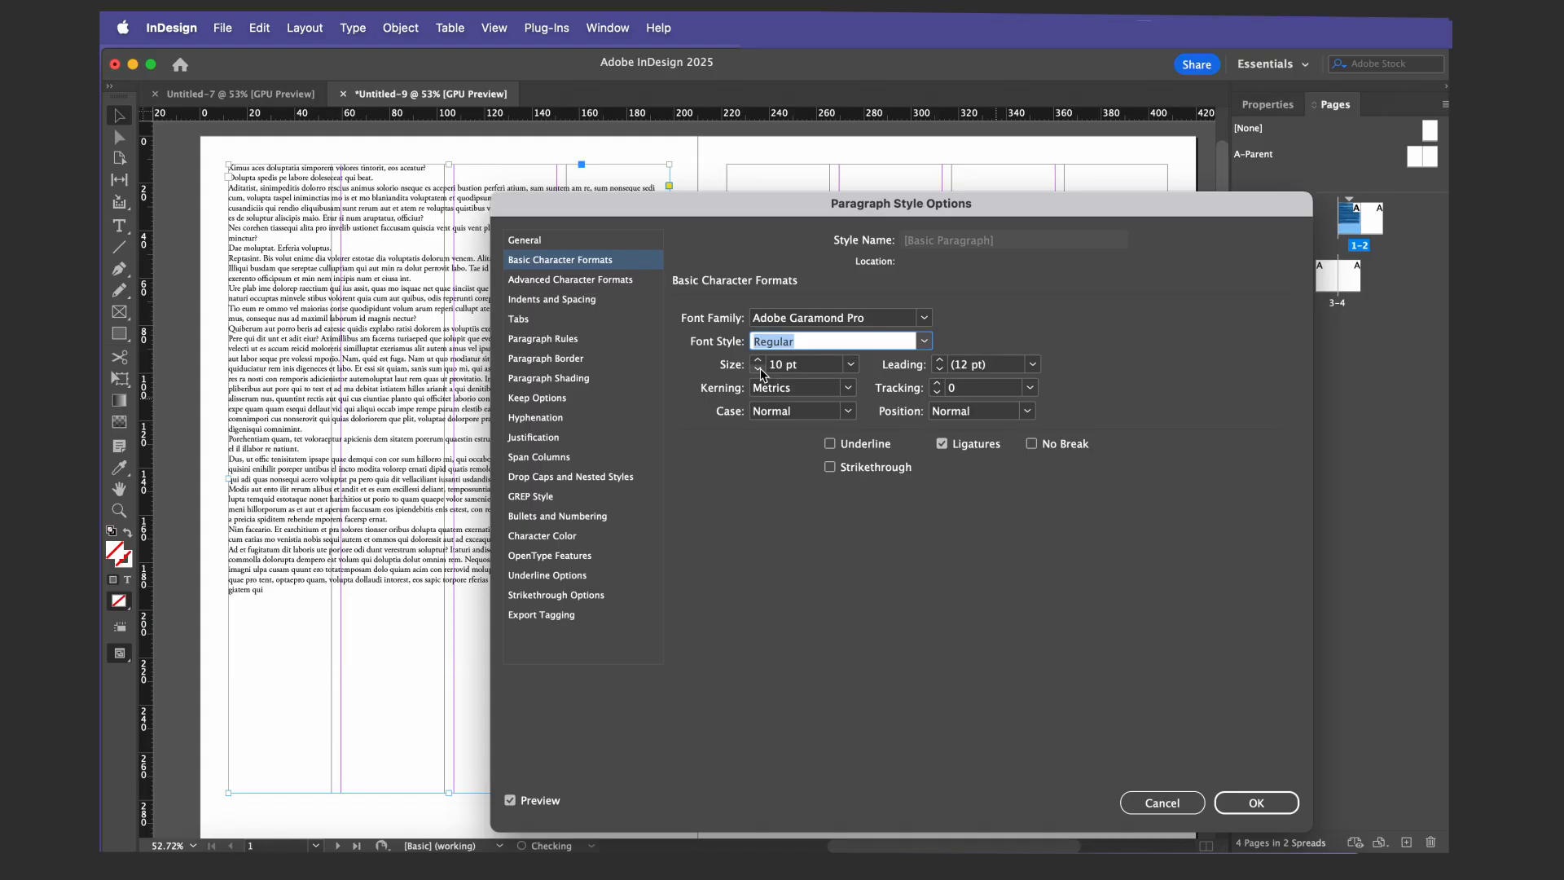
left_click(938, 360)
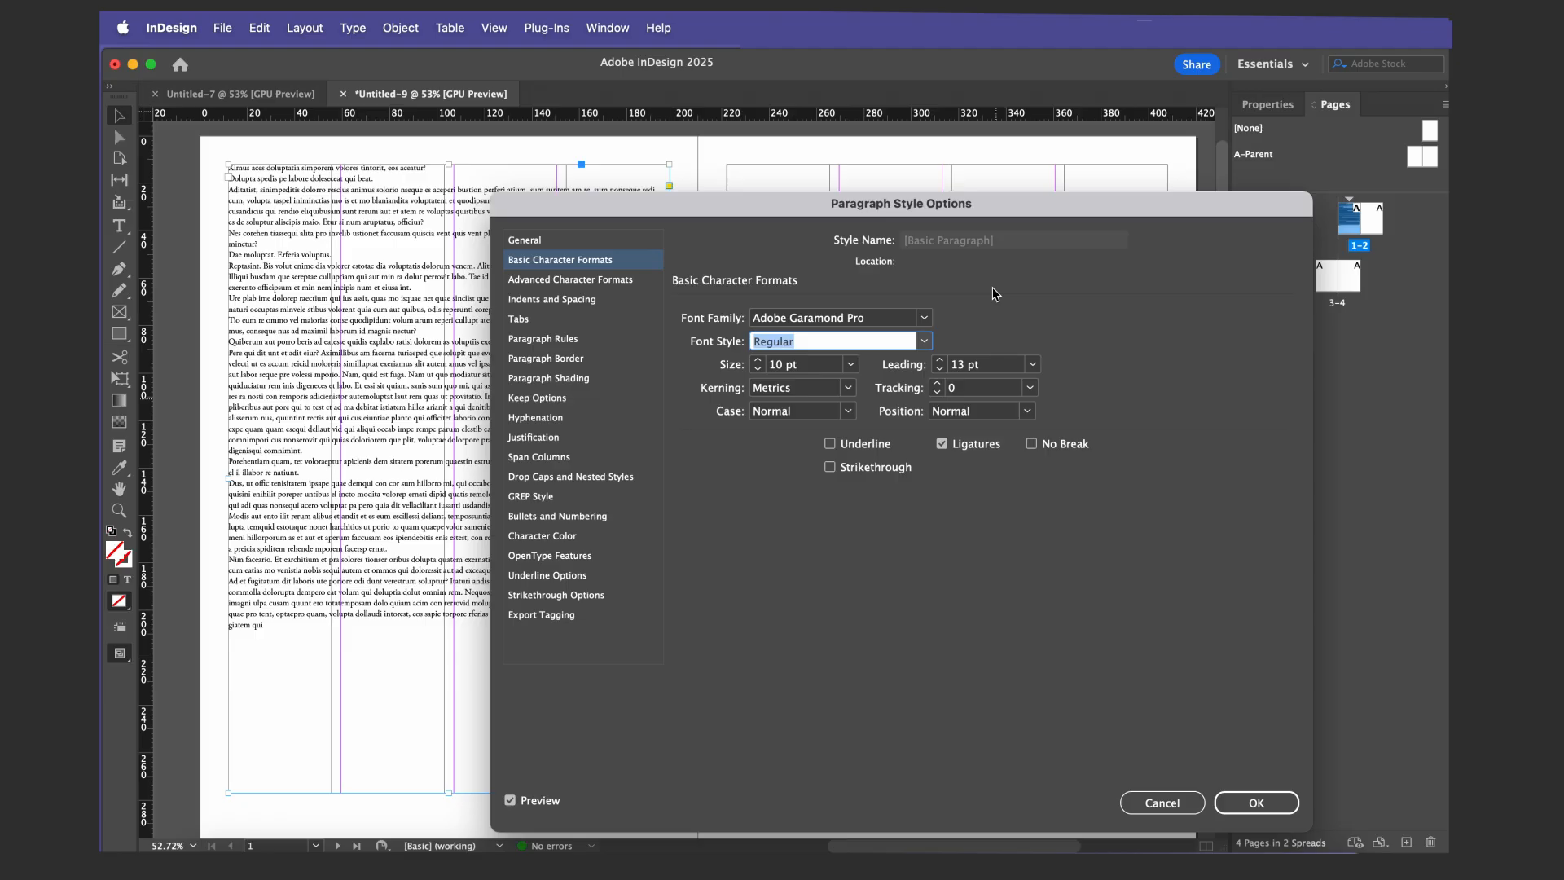
left_click(941, 360)
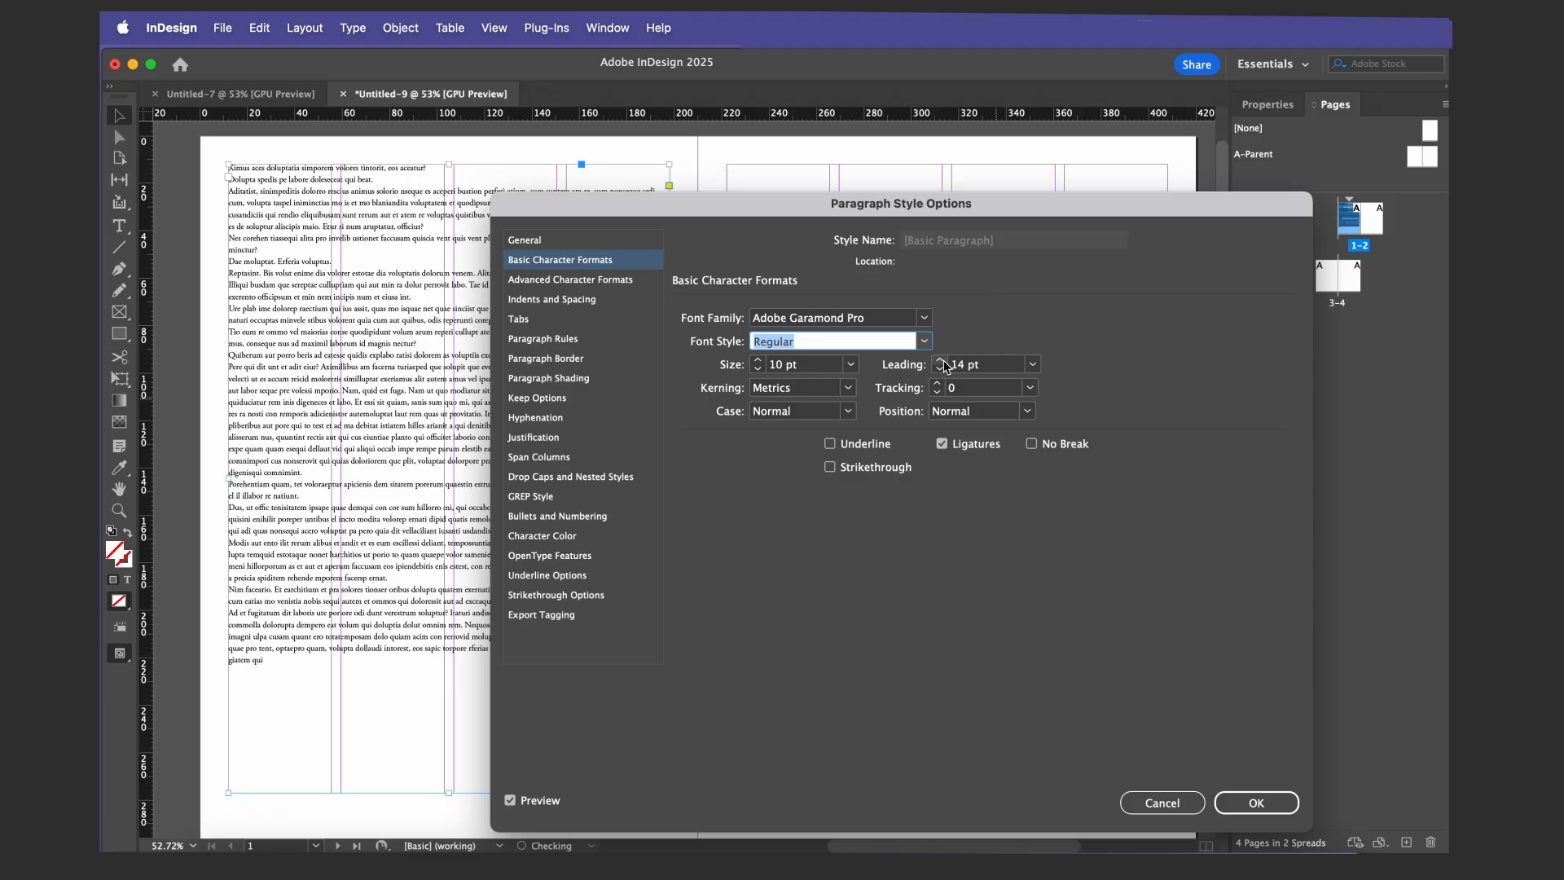
left_click(940, 370)
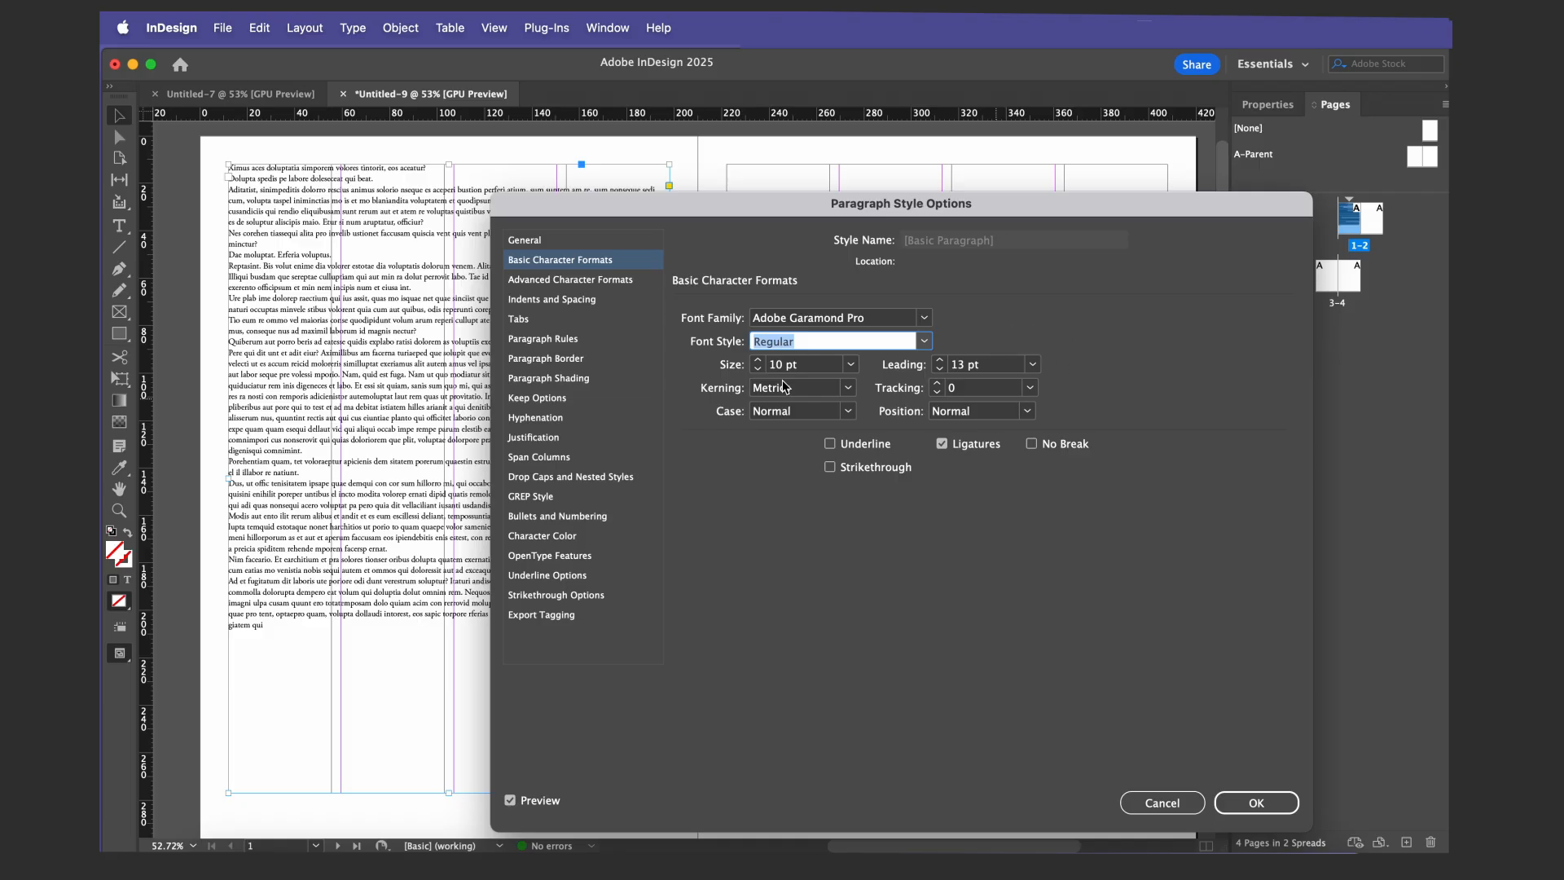
Try Left Justify alignment in the style's indents and spacing settings, then return it to Left and compare the text
left_click(573, 301)
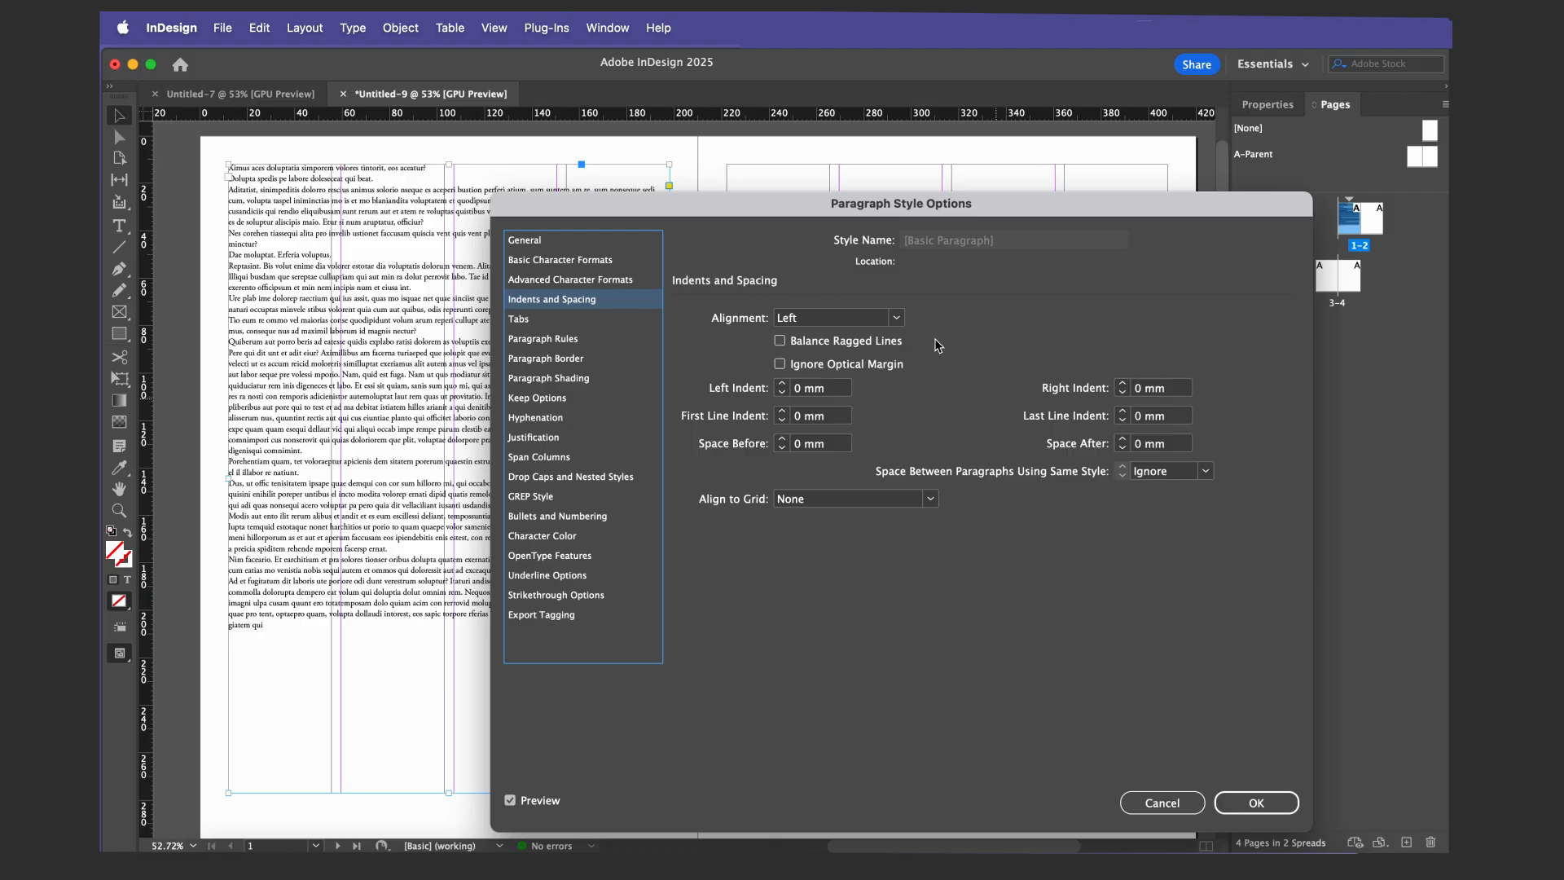
left_click(895, 317)
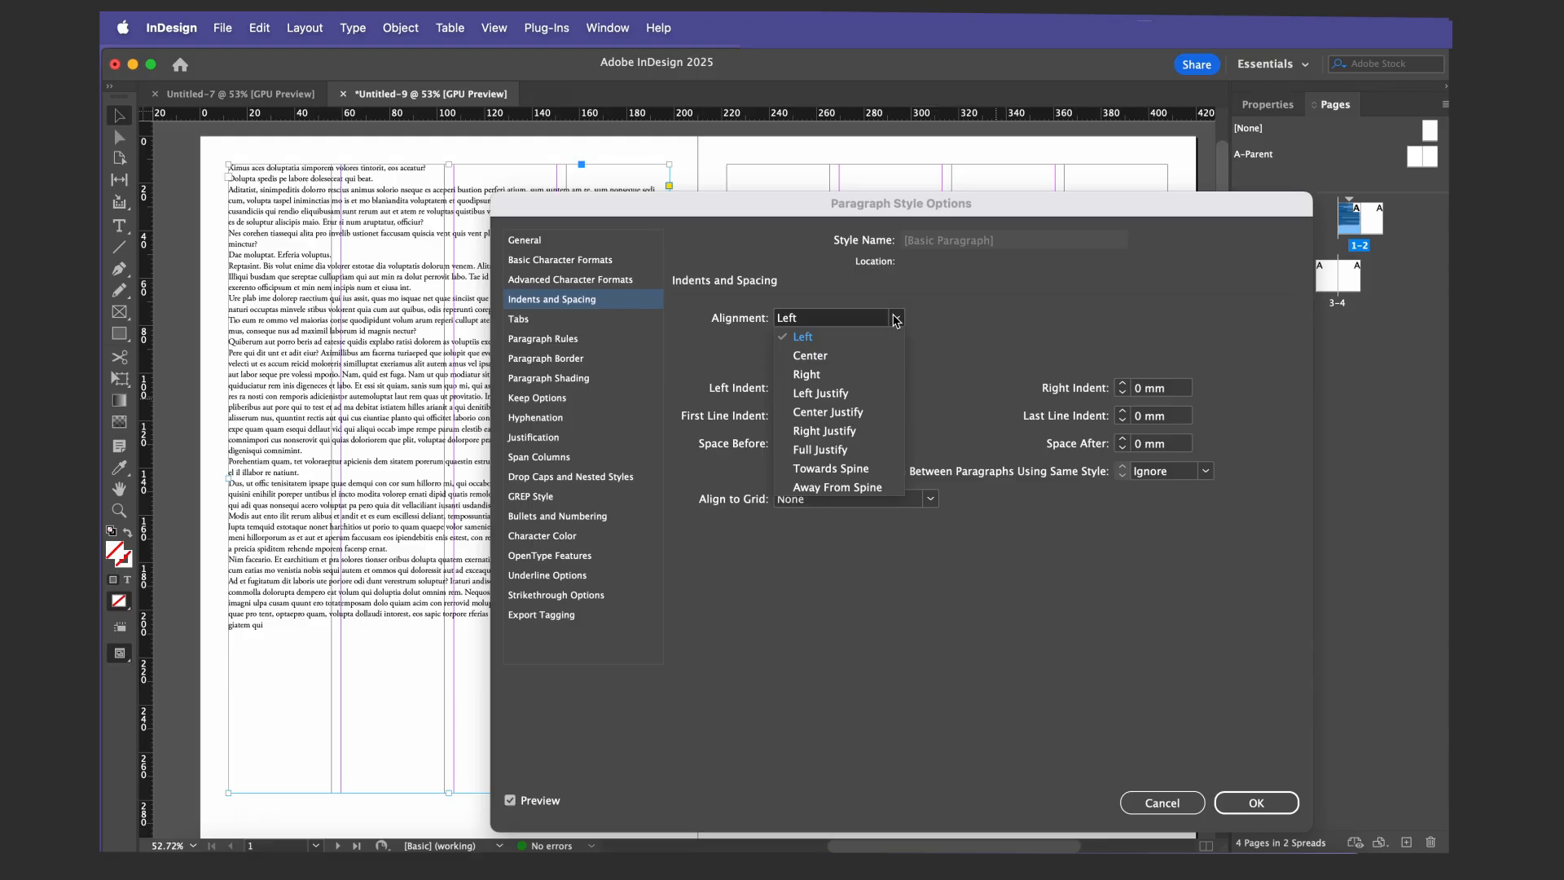
left_click(866, 397)
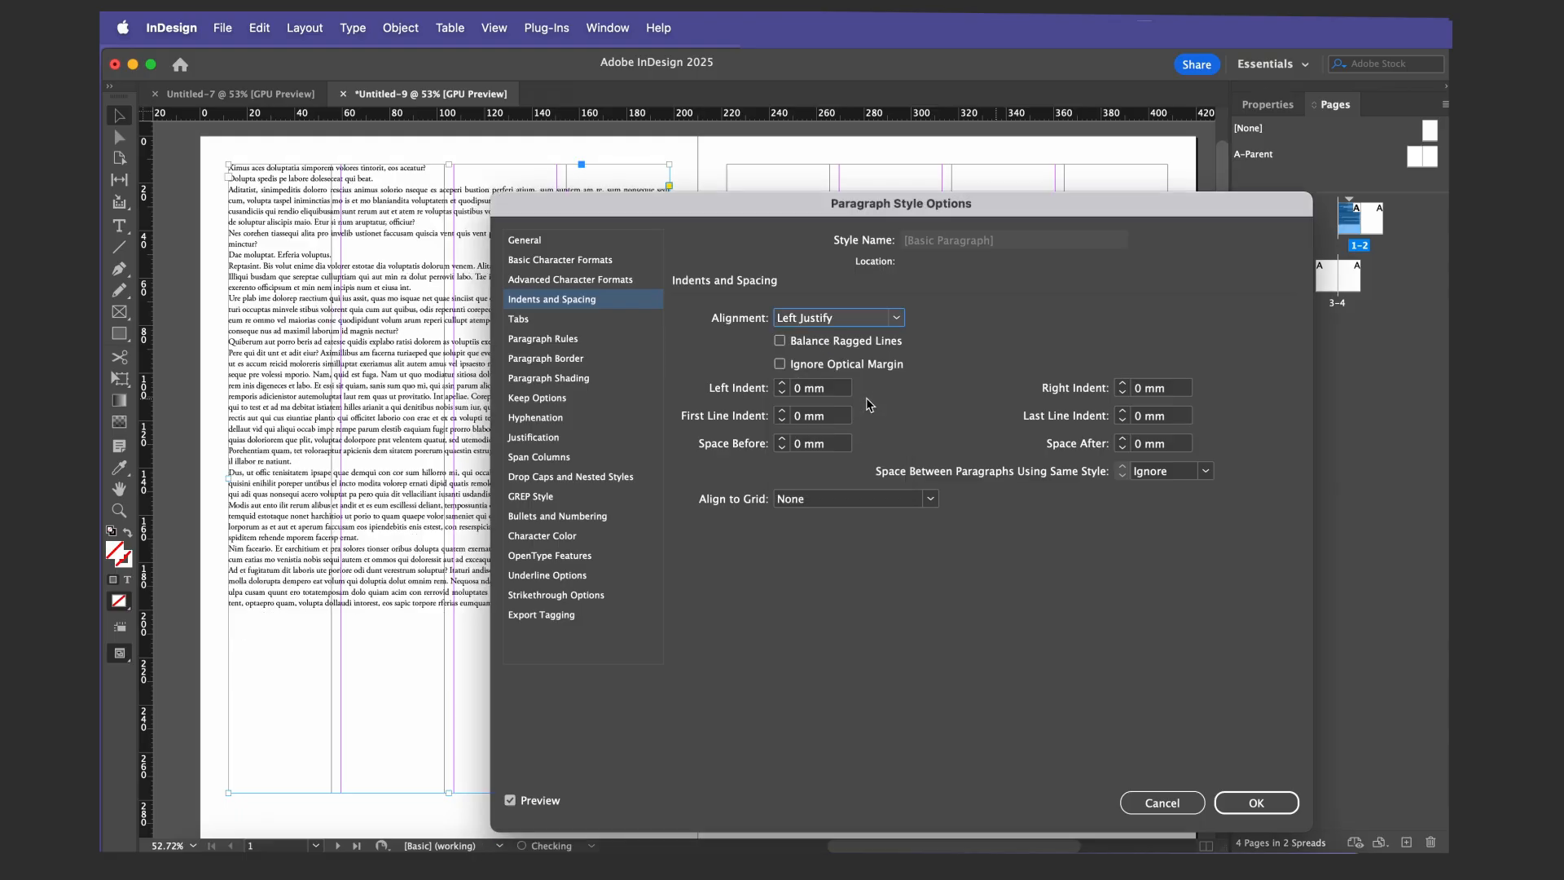
left_click(896, 317)
left_click(885, 338)
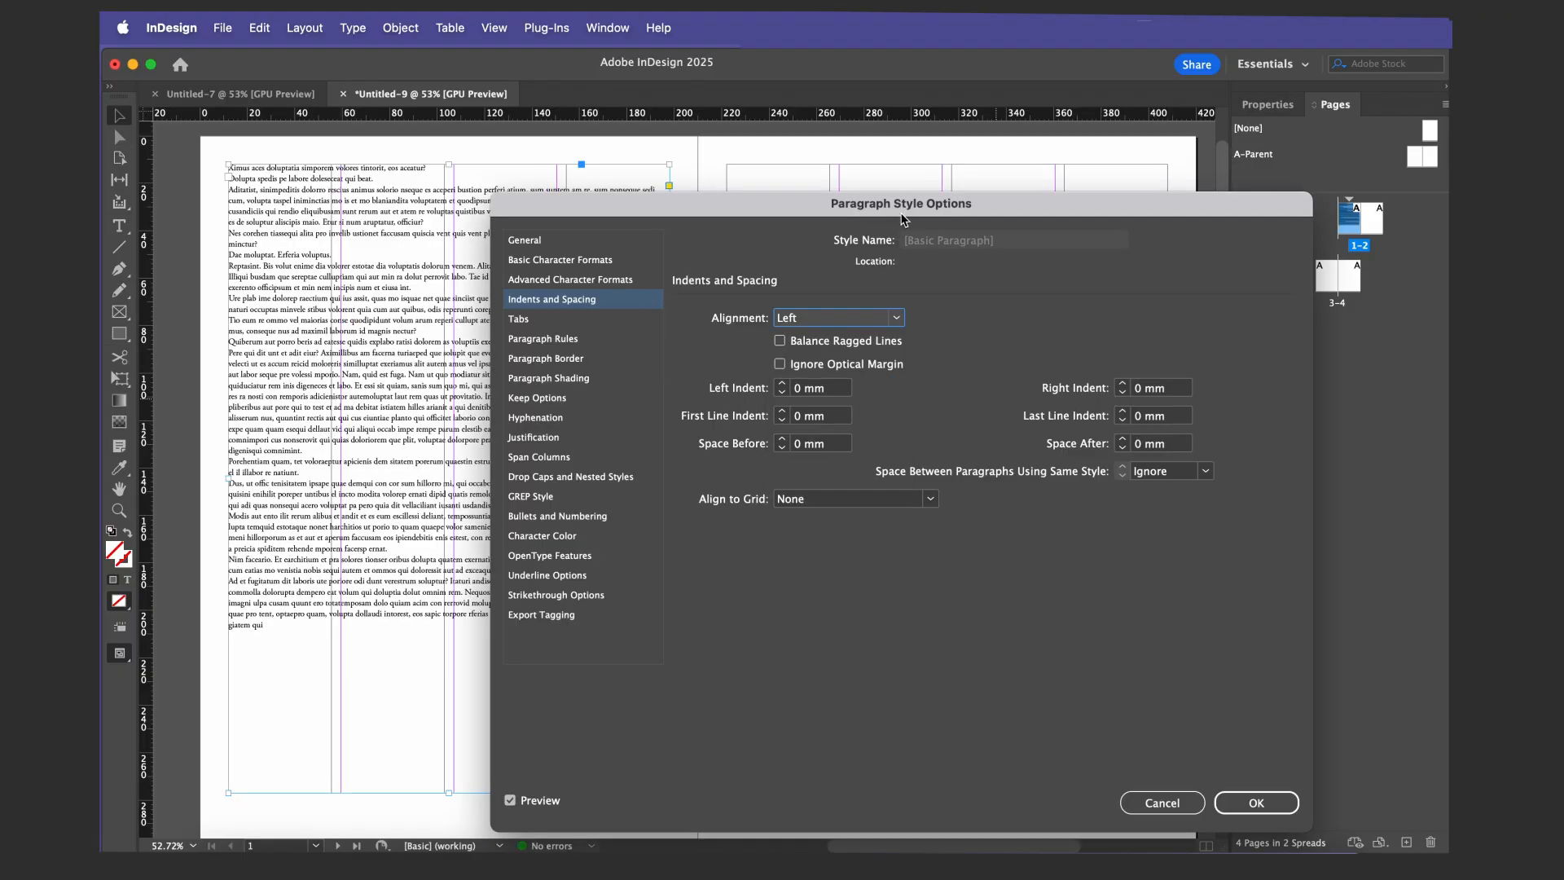
left_click_drag(913, 215, 1110, 199)
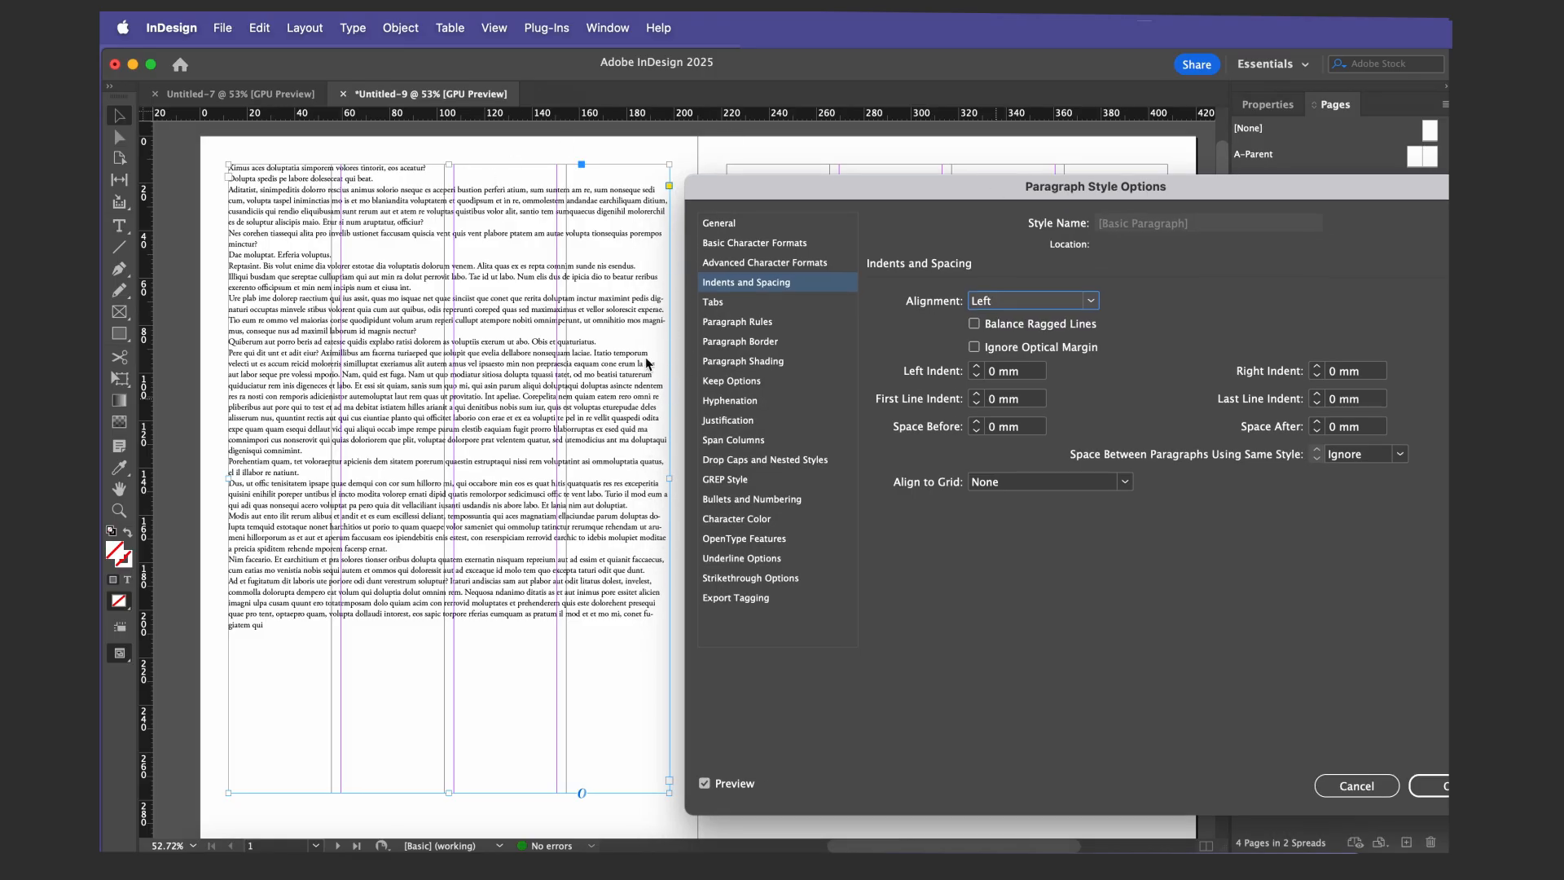
left_click_drag(827, 189, 632, 179)
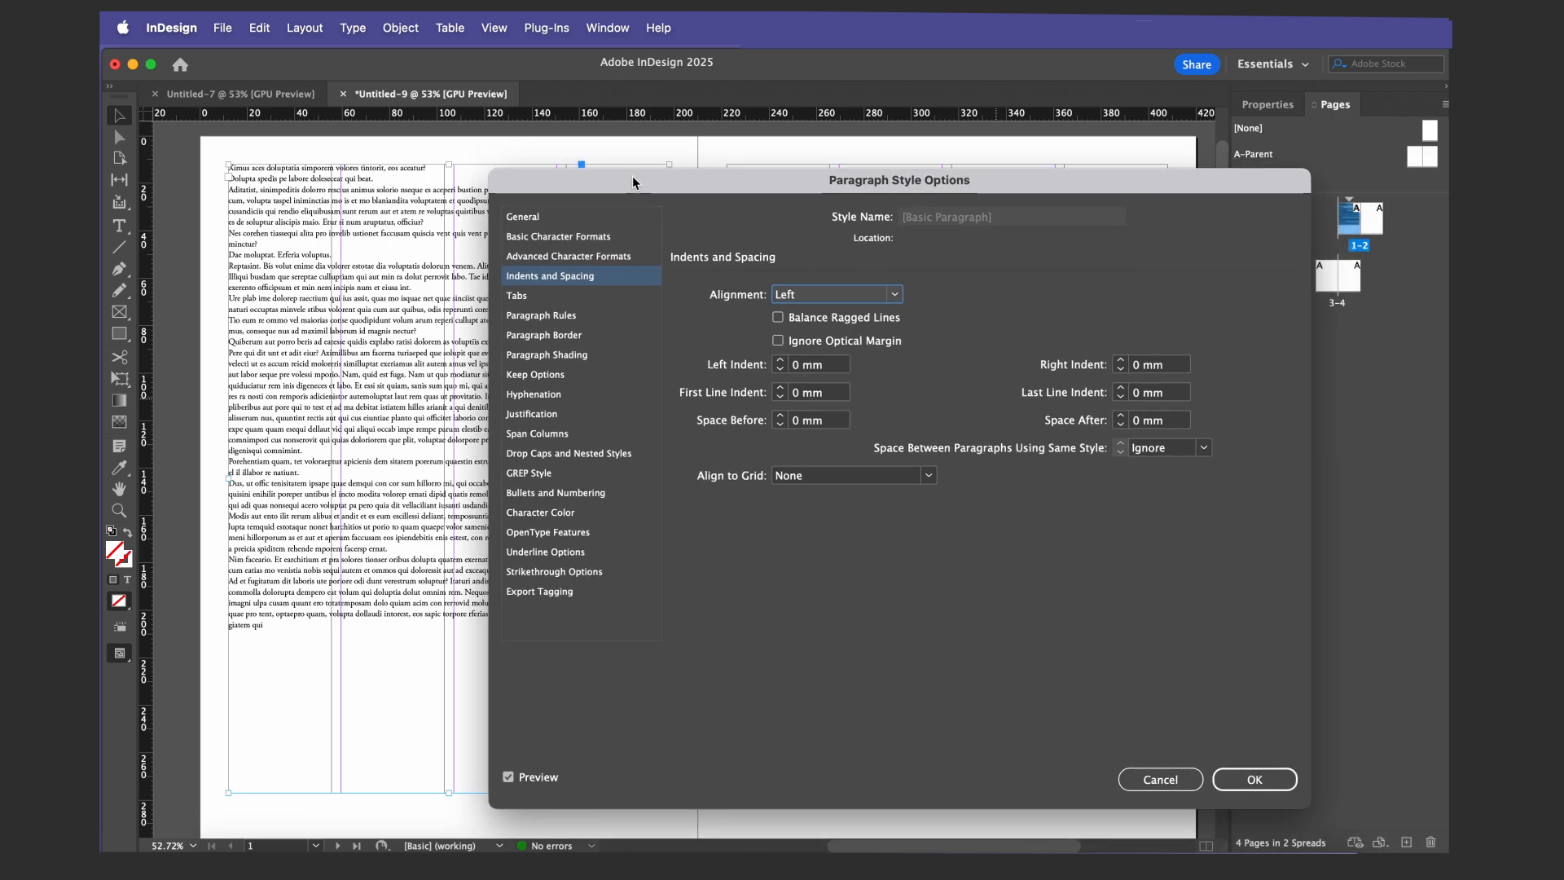
Set the paragraph style's alignment to Left Justify and move the dialog to reveal the text on page 1
left_click(894, 294)
left_click(818, 369)
left_click_drag(712, 171, 754, 321)
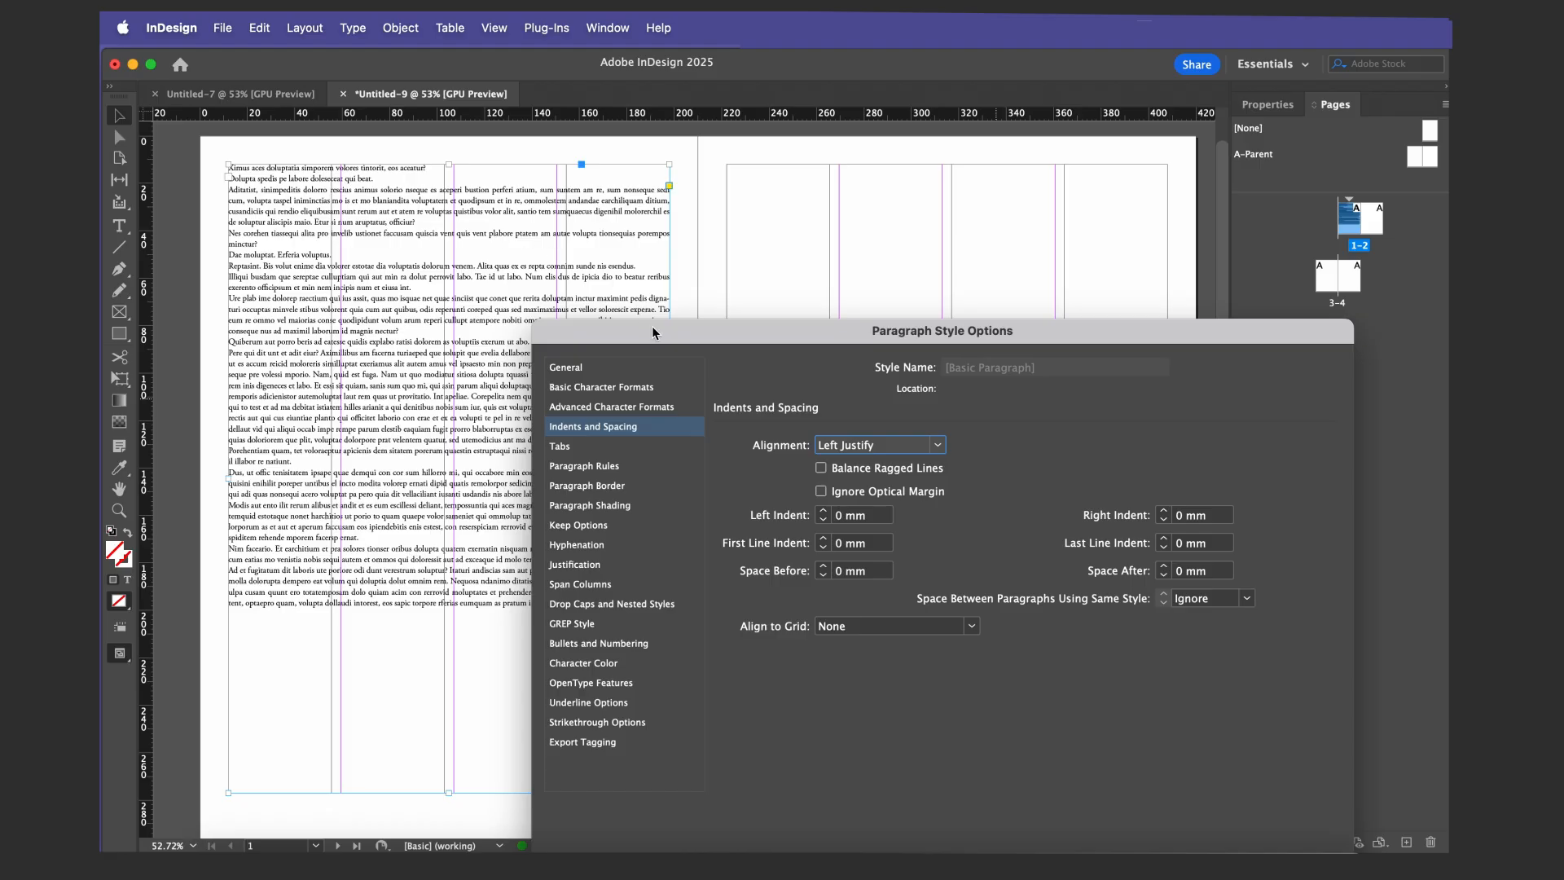
left_click_drag(652, 332, 625, 264)
Set the paragraph style's space after to 4 mm
left_click(1137, 497)
left_click(1137, 498)
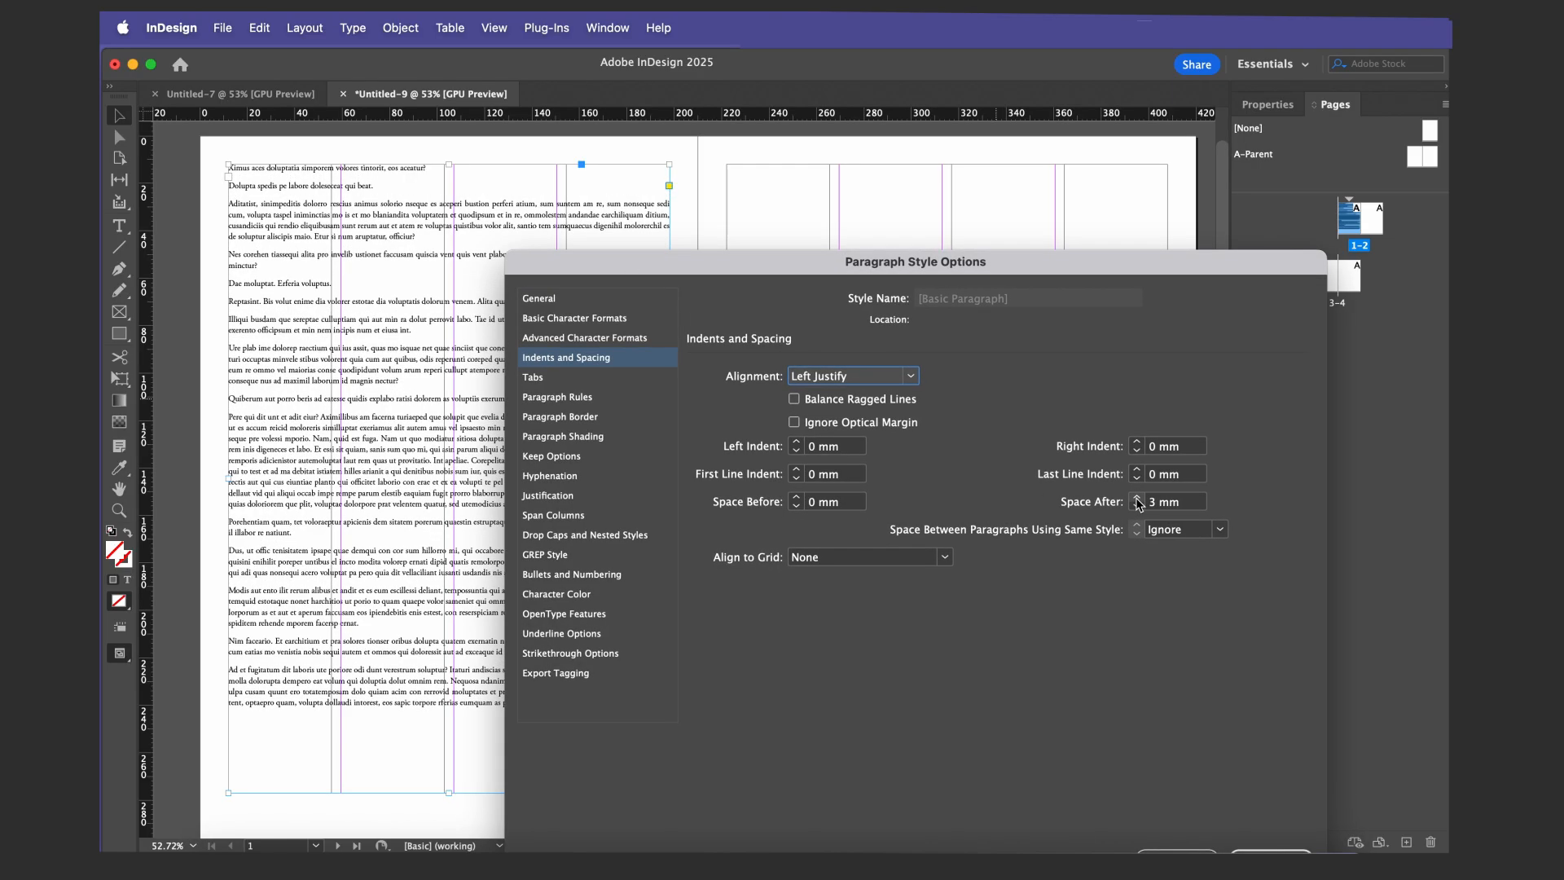
left_click(1137, 498)
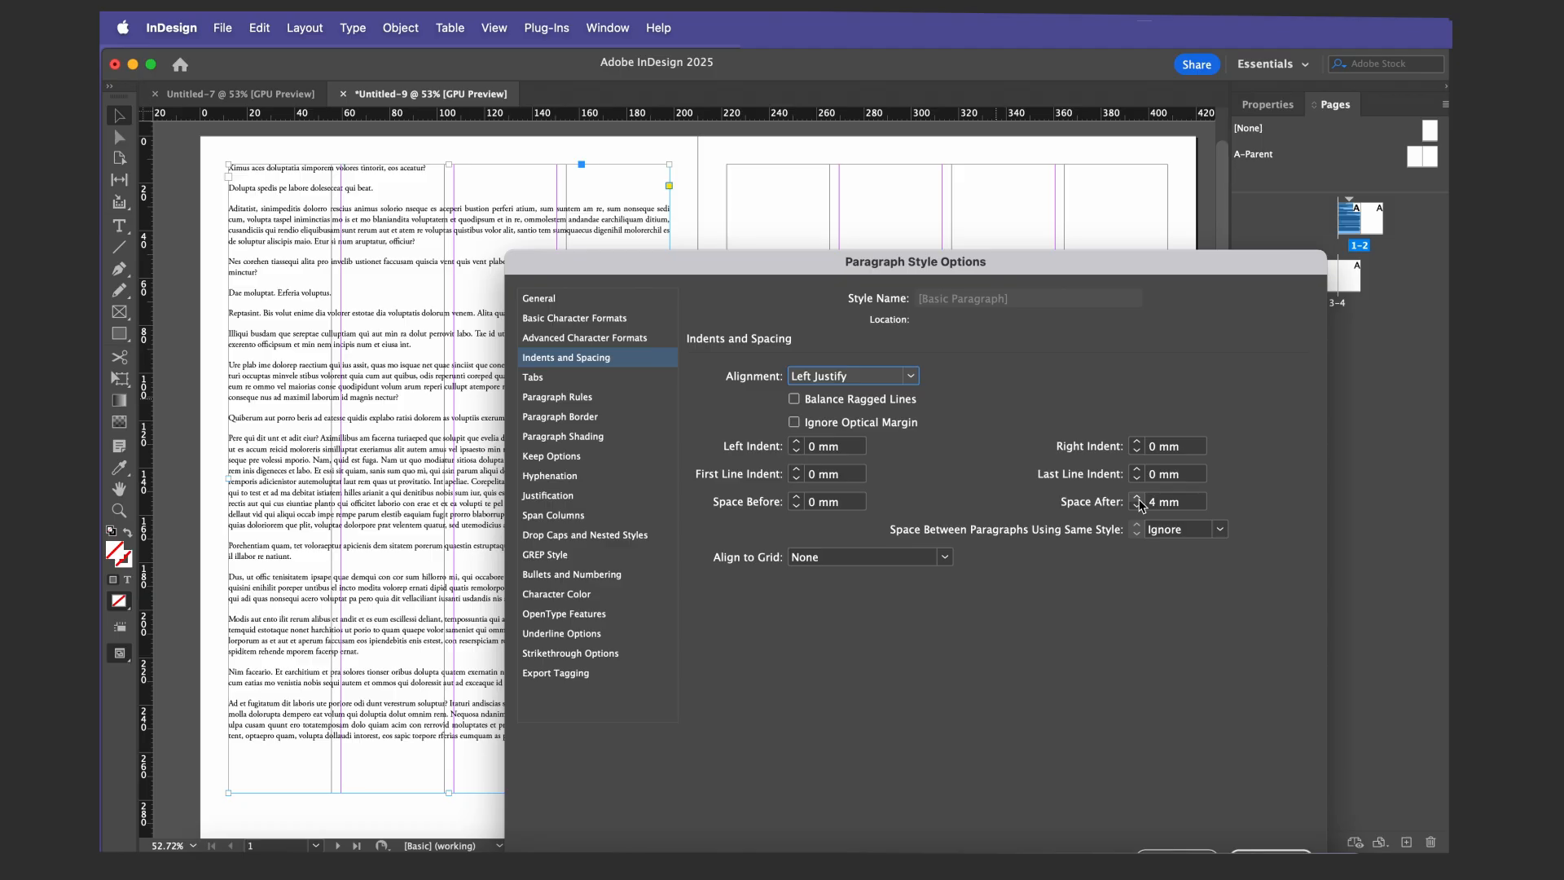
Apply the paragraph style's spacing settings, then reopen the Basic Paragraph style to check its basic character formats
left_click_drag(1119, 271, 1102, 194)
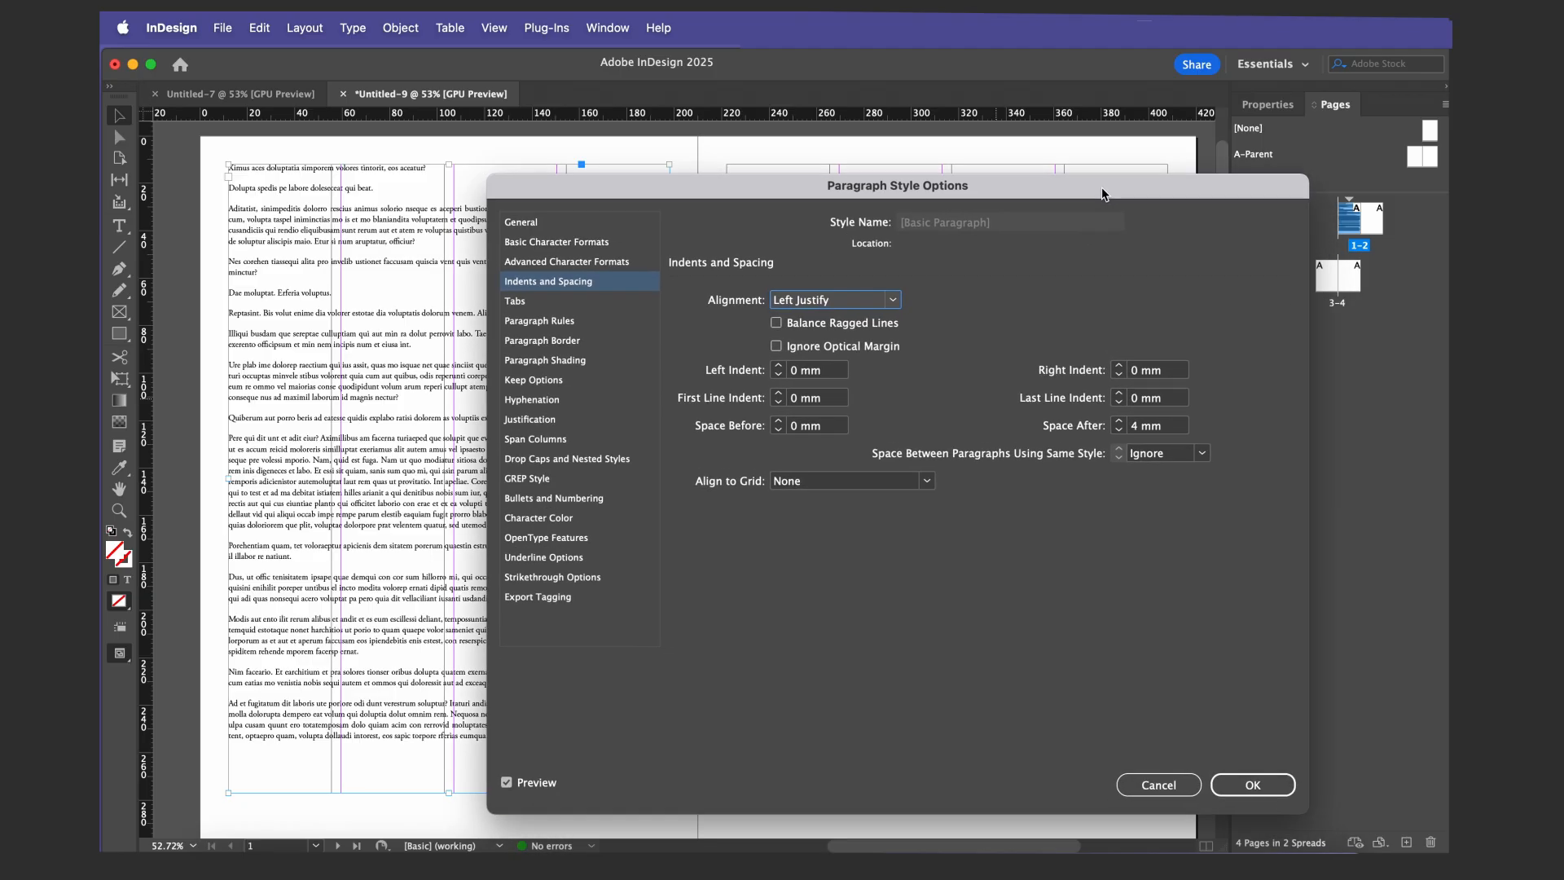
left_click(1239, 782)
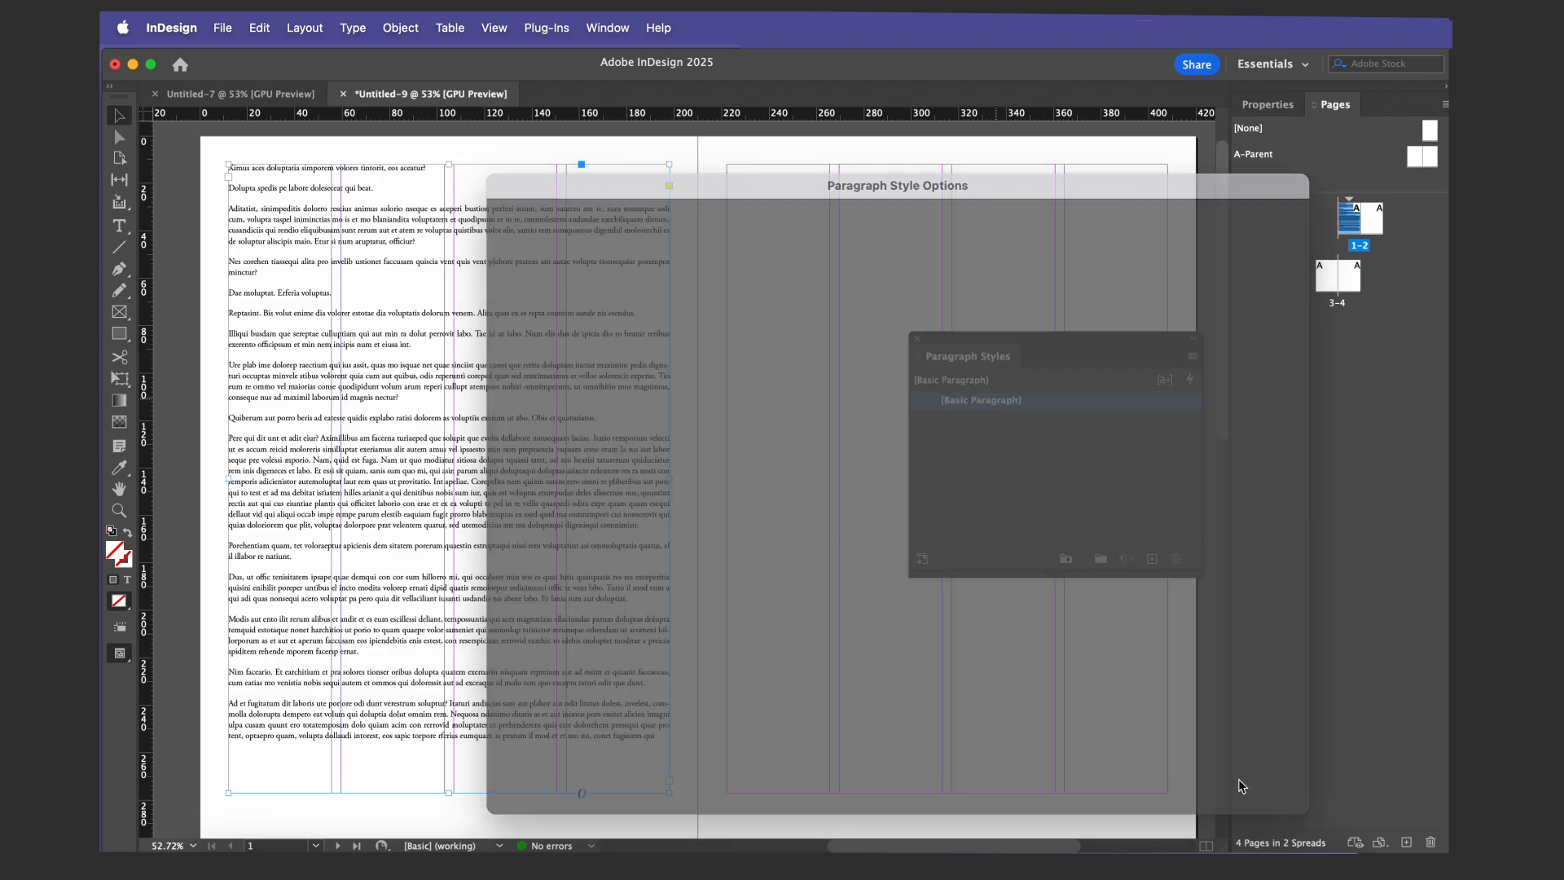
double_click(1008, 401)
left_click(554, 242)
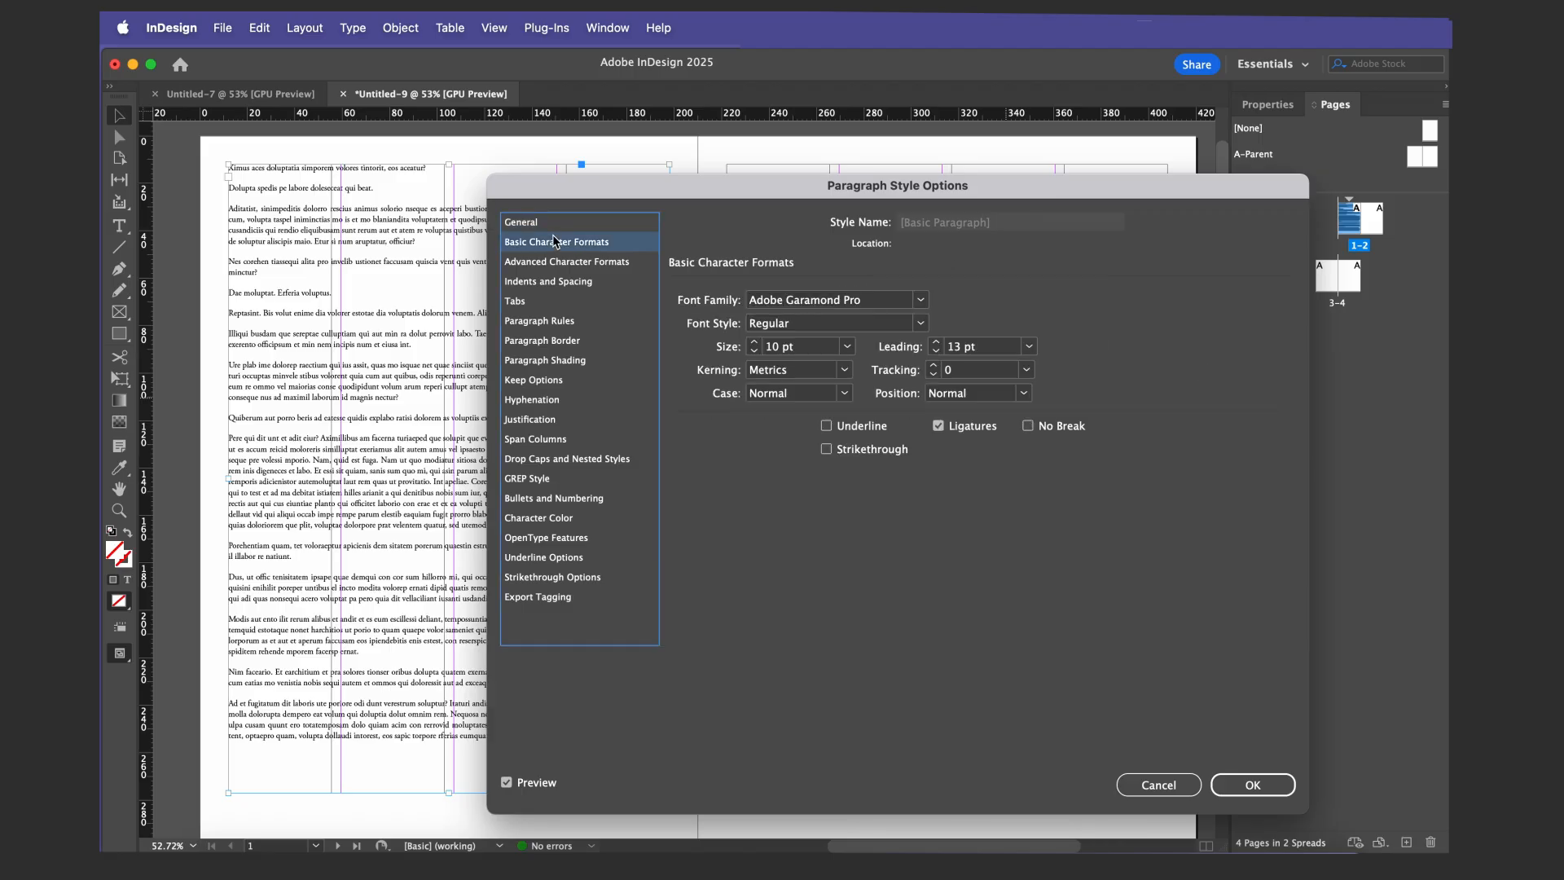
left_click(1273, 788)
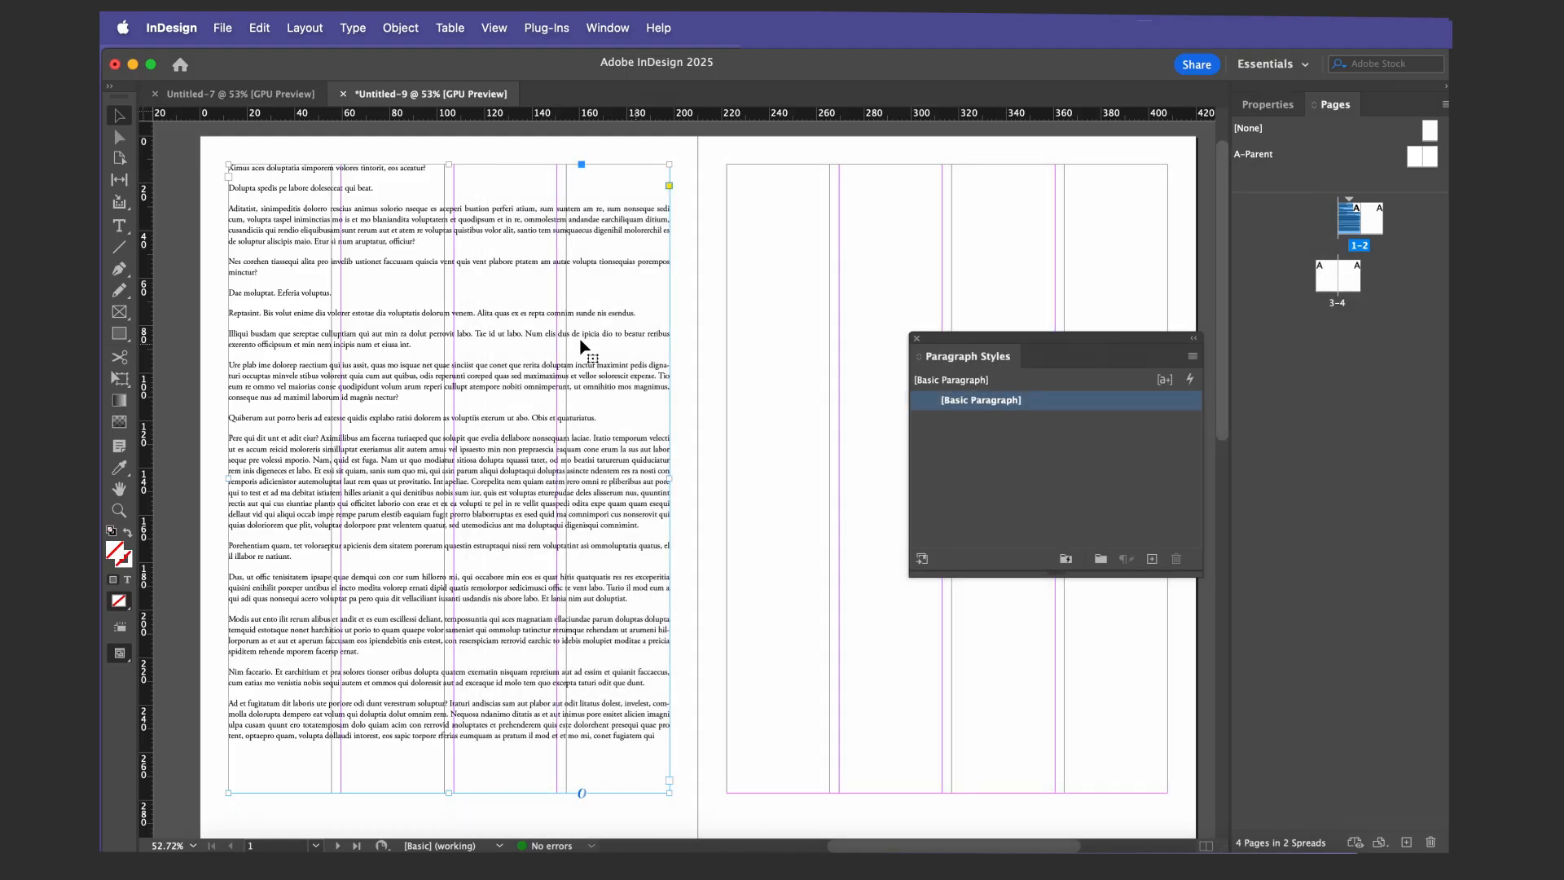
Delete the short paragraphs in the upper part of page 1's text, keeping the longer one starting "Aditatist" as the opening
double_click(521, 455)
left_click_drag(334, 295, 213, 261)
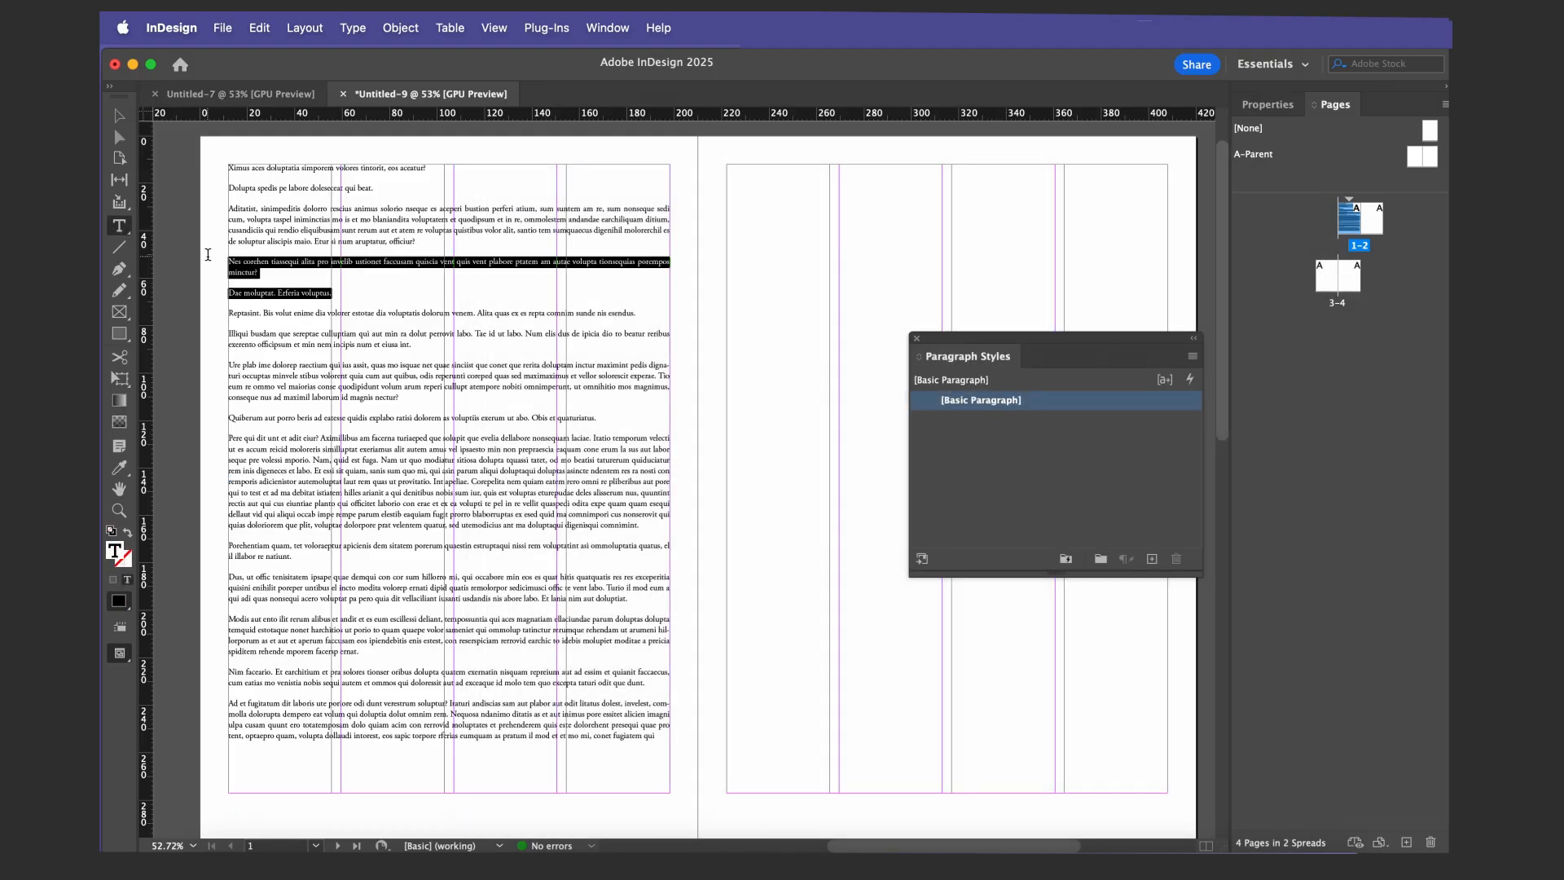
key("BackSpace")
key("BackSpace")
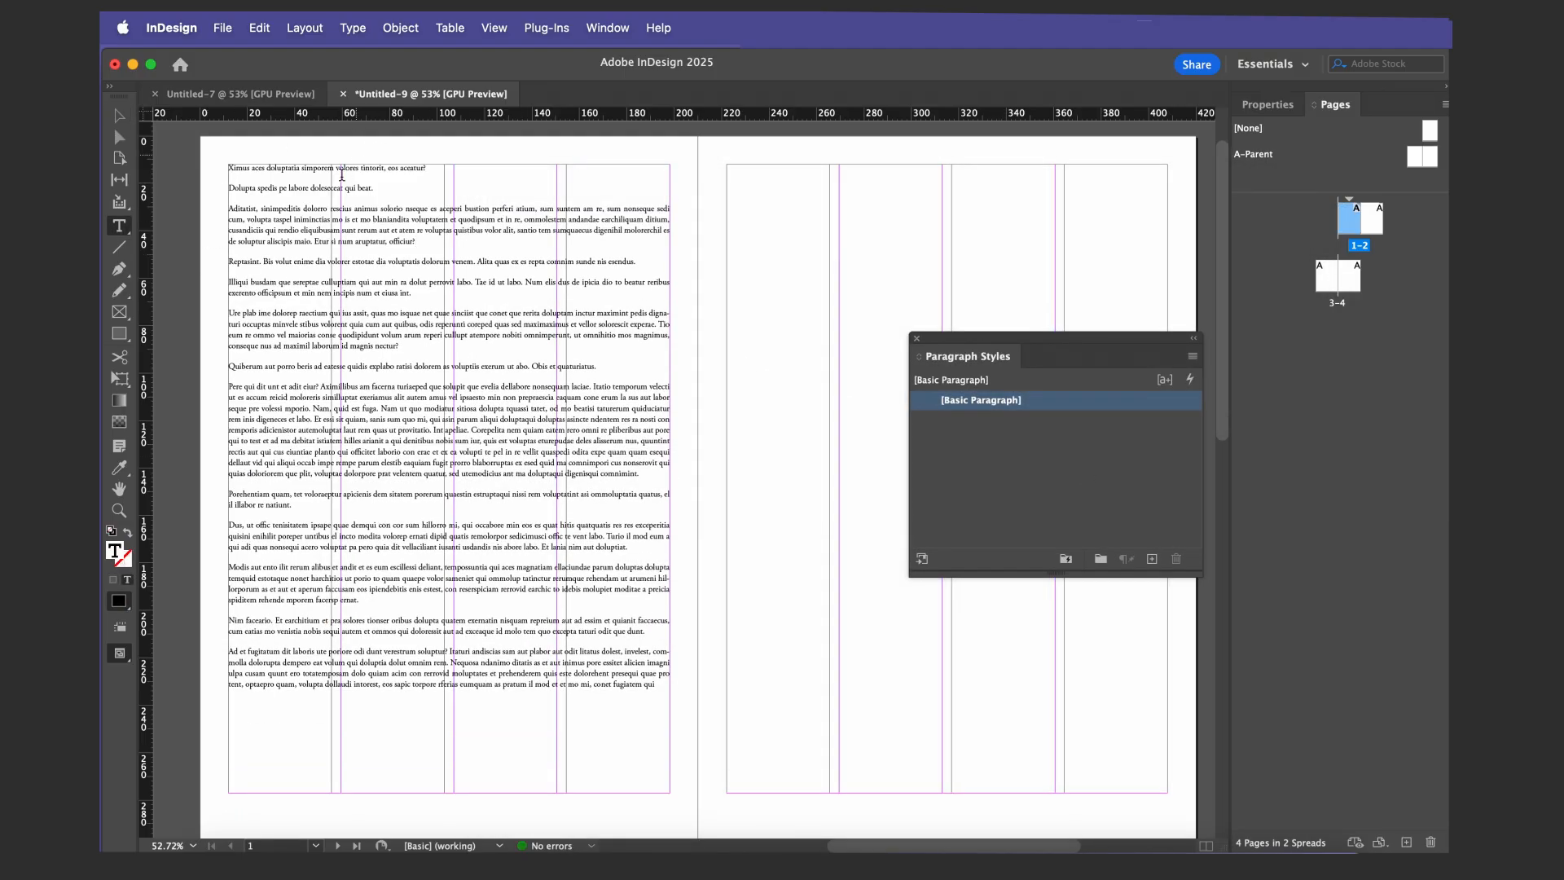
left_click_drag(232, 207, 229, 167)
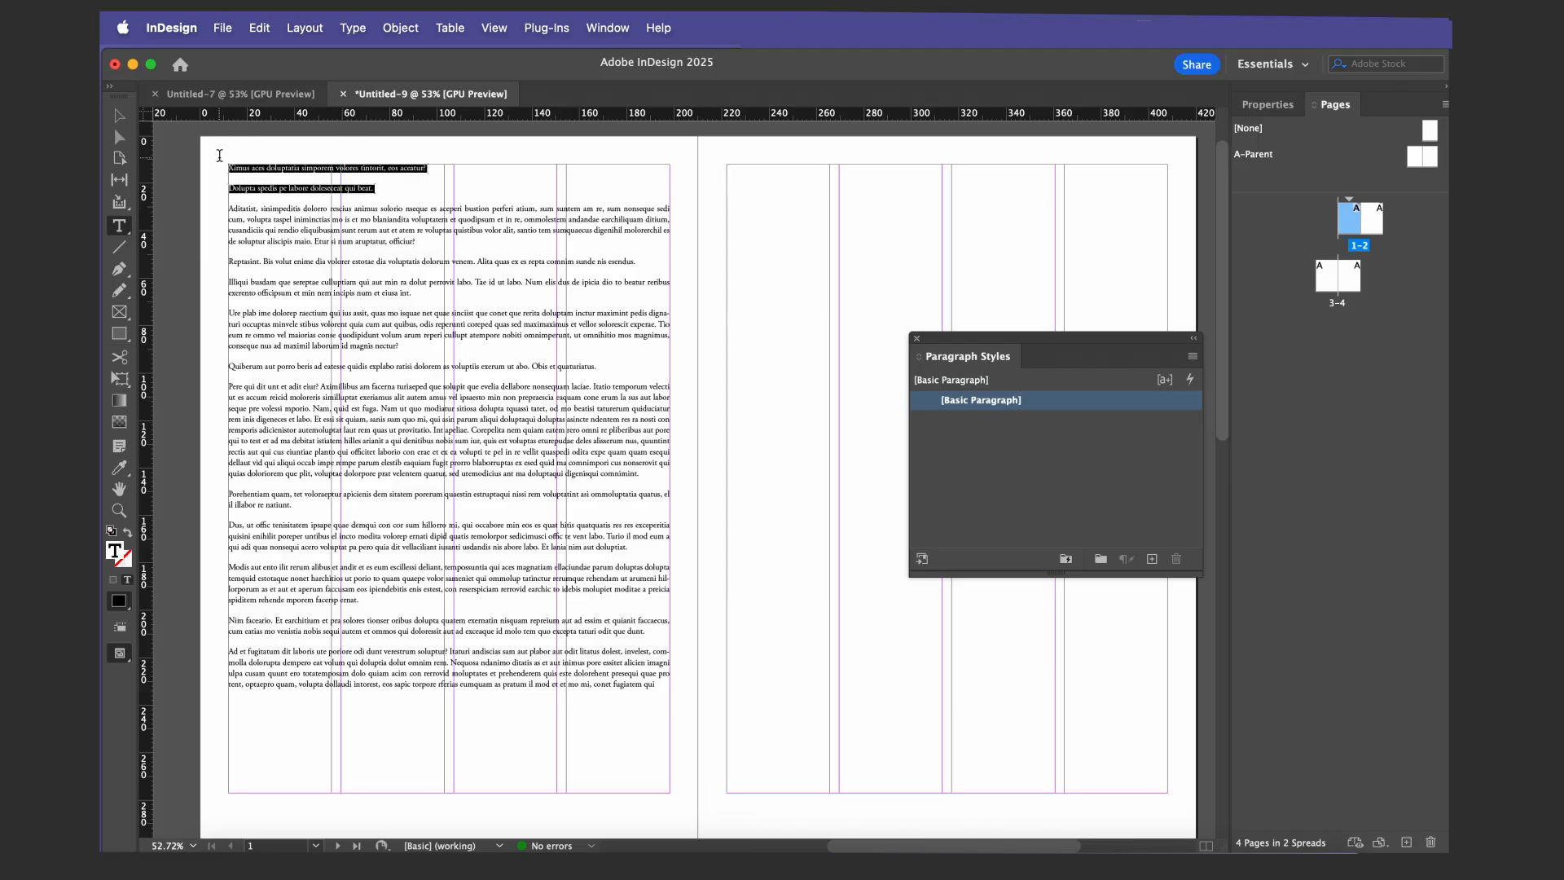
key("BackSpace")
left_click_drag(649, 222, 217, 214)
key("BackSpace")
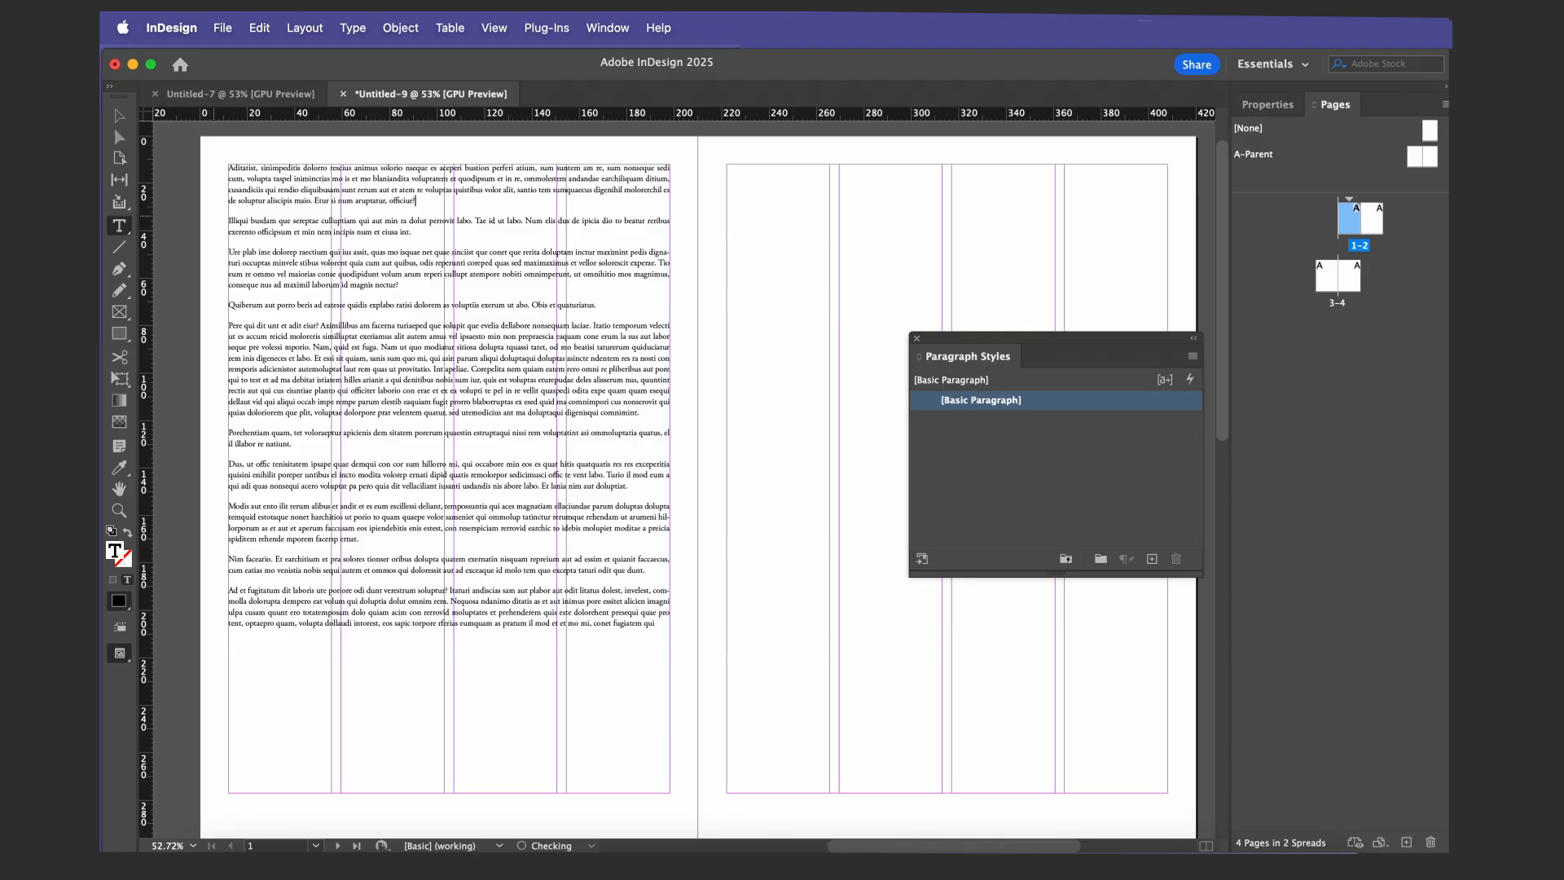
Delete the short "Quiberum" and "Porehentiam" paragraphs from page 1, then preview the spread without guides
left_click_drag(598, 306, 209, 308)
key("BackSpace")
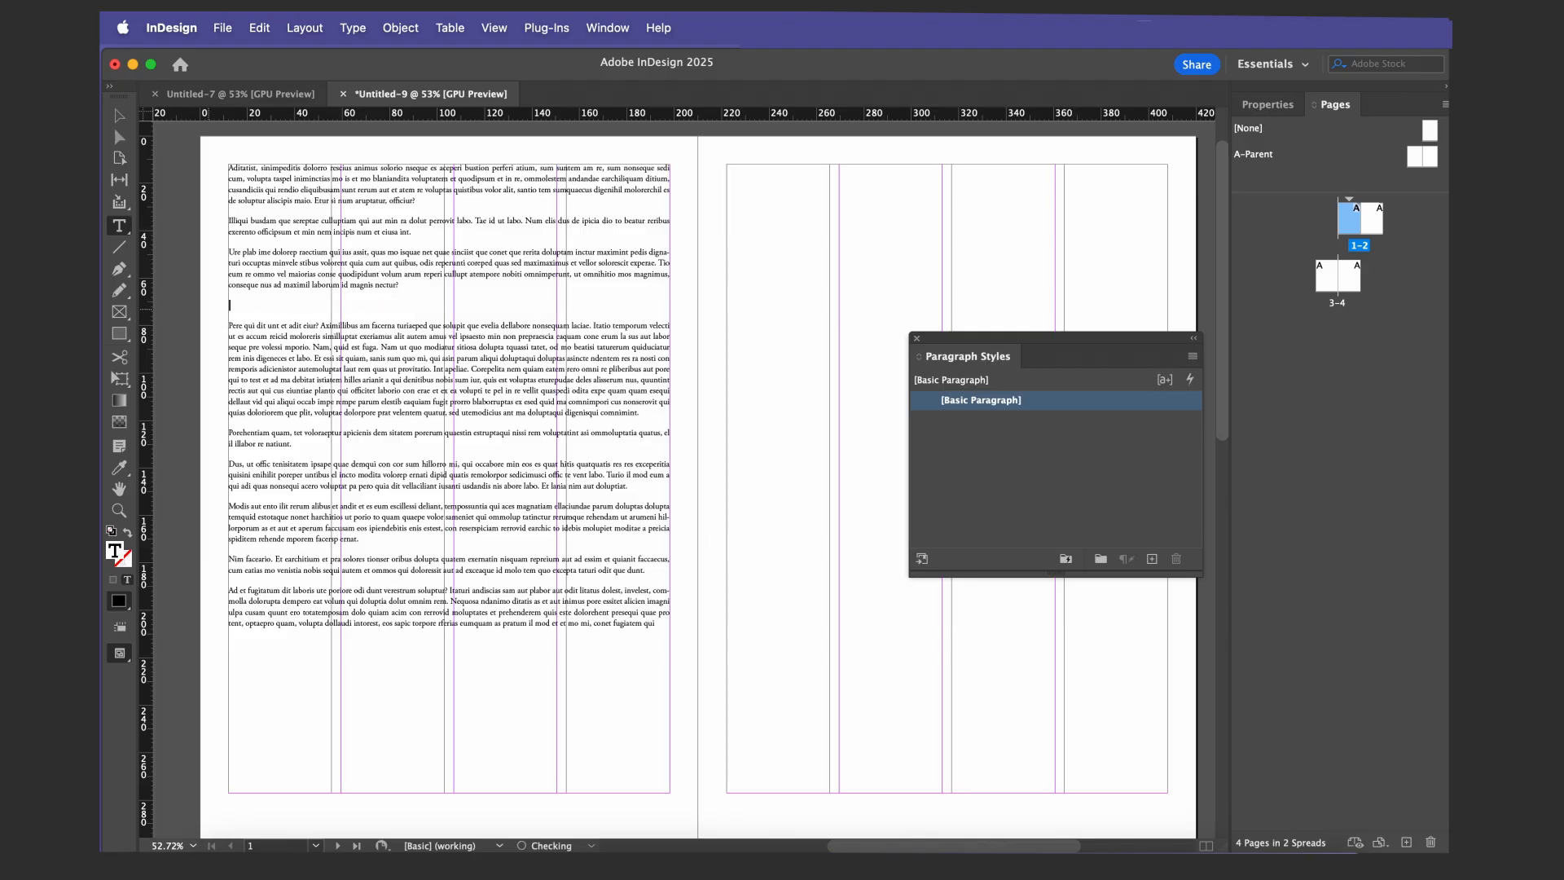
key("BackSpace")
left_click_drag(299, 429, 222, 413)
key("BackSpace")
key("BackSpace")
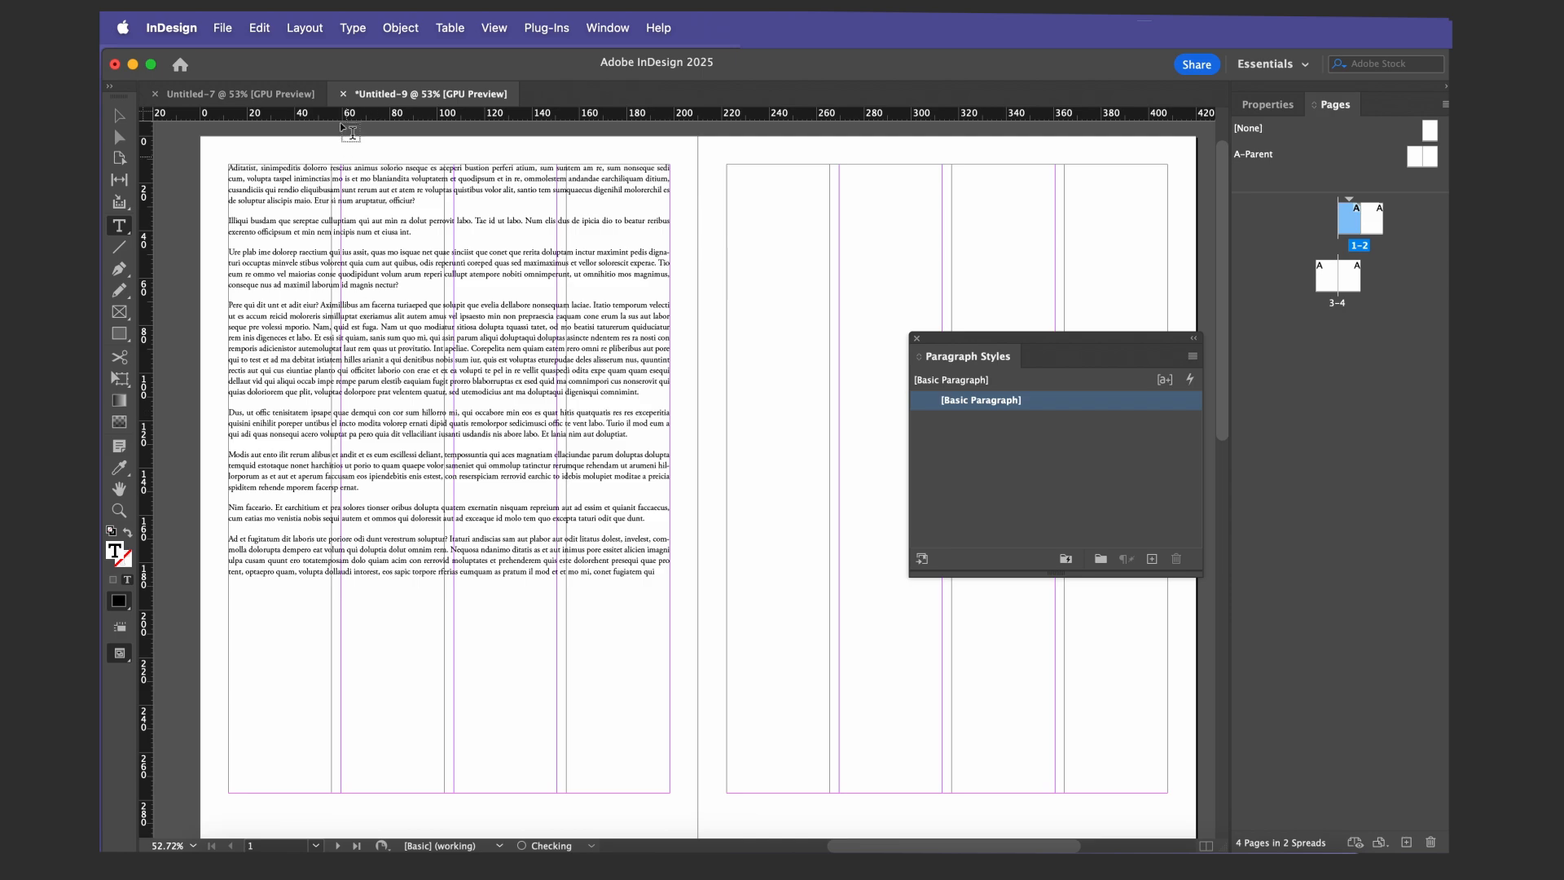
key("Escape")
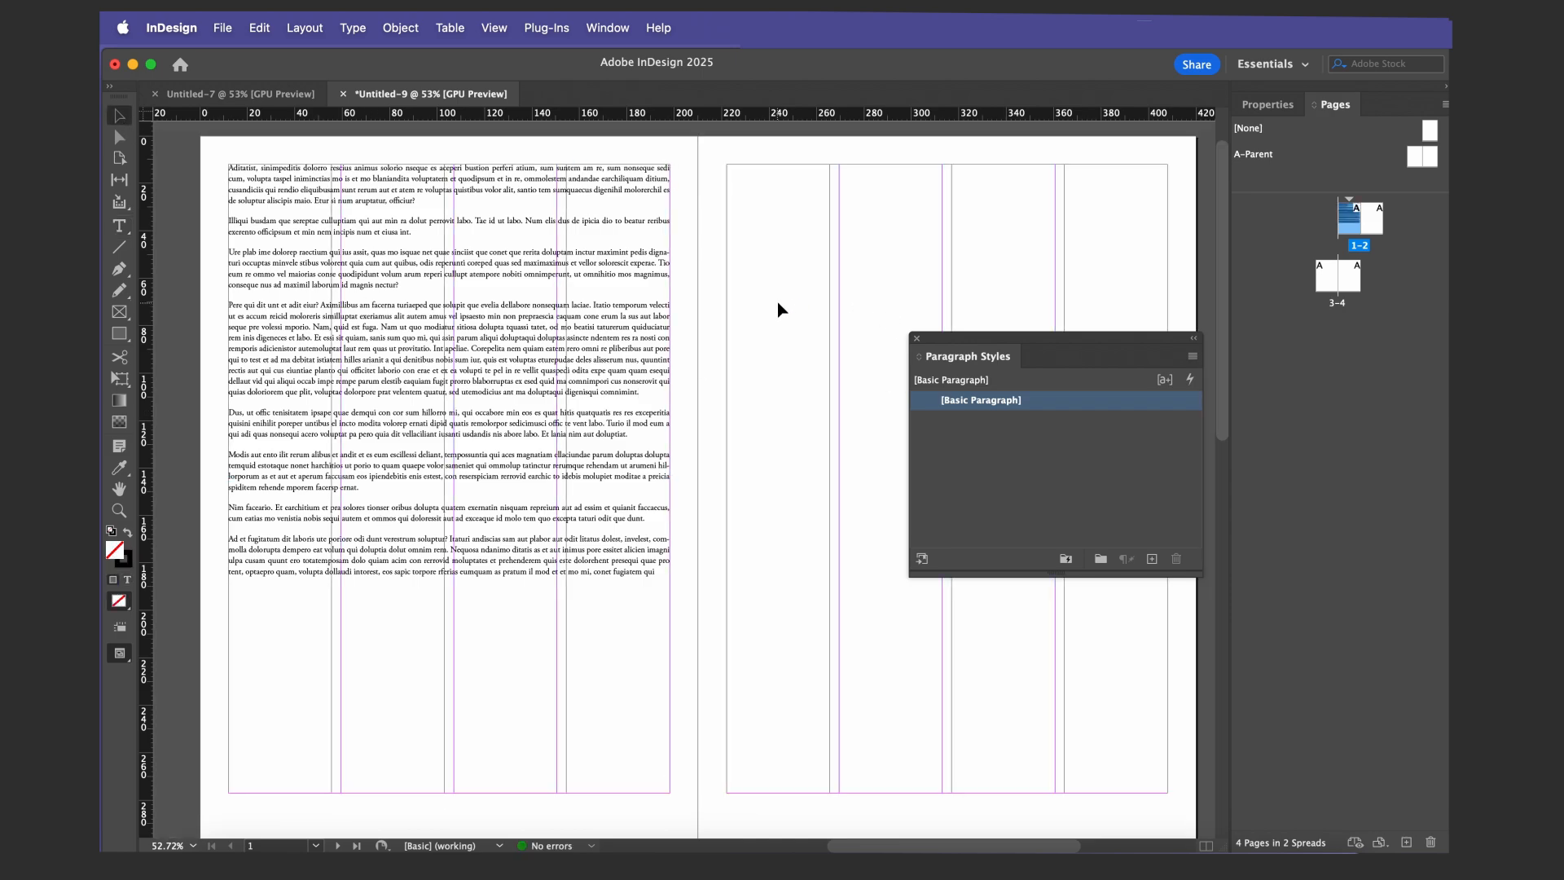
key("w")
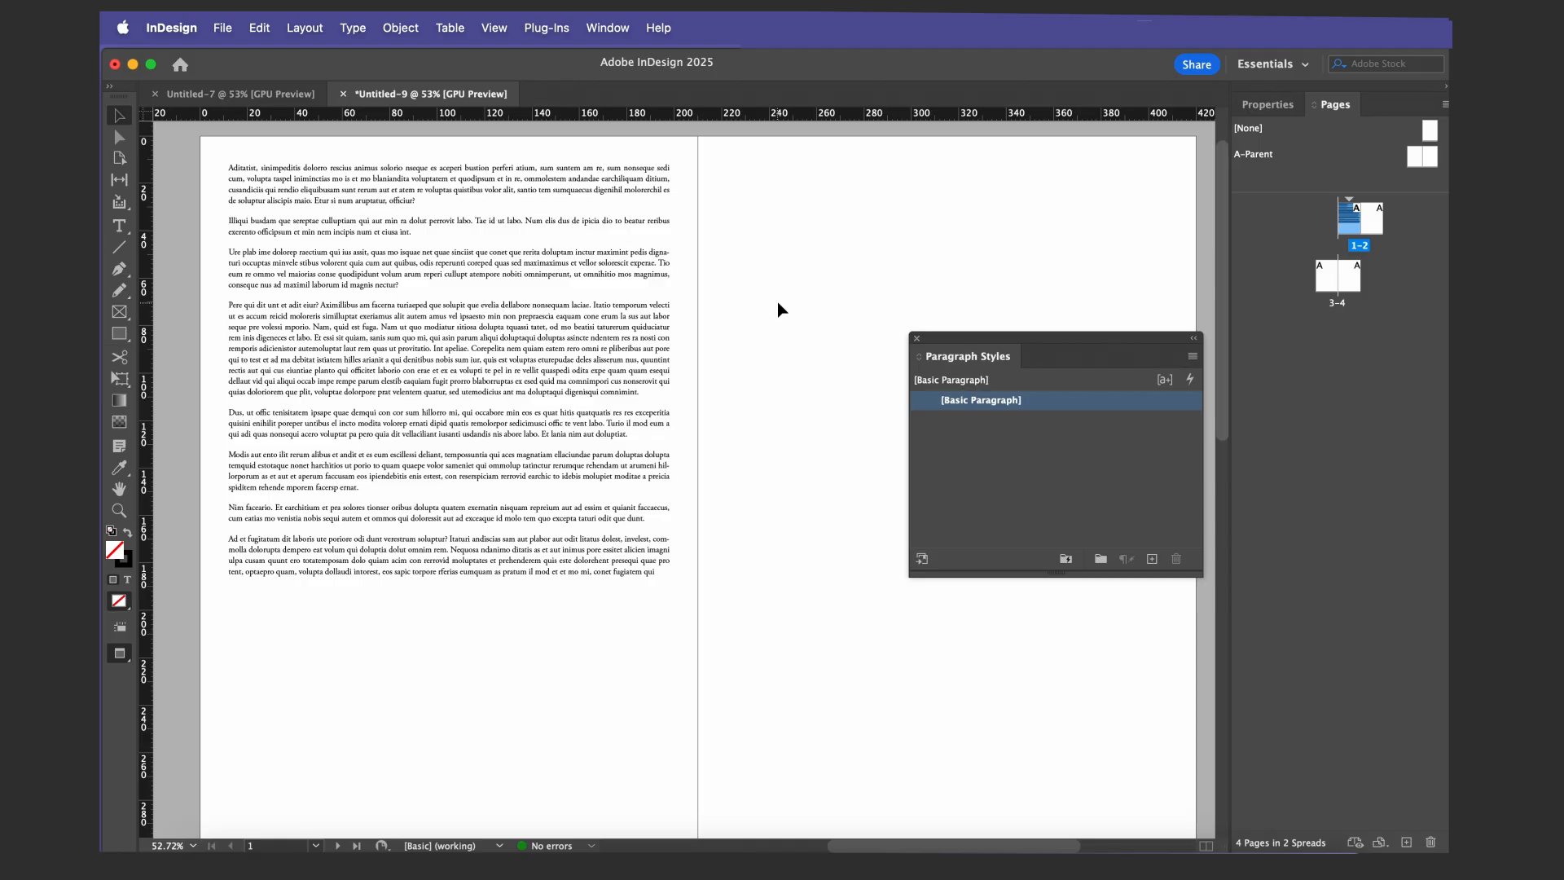
key("w")
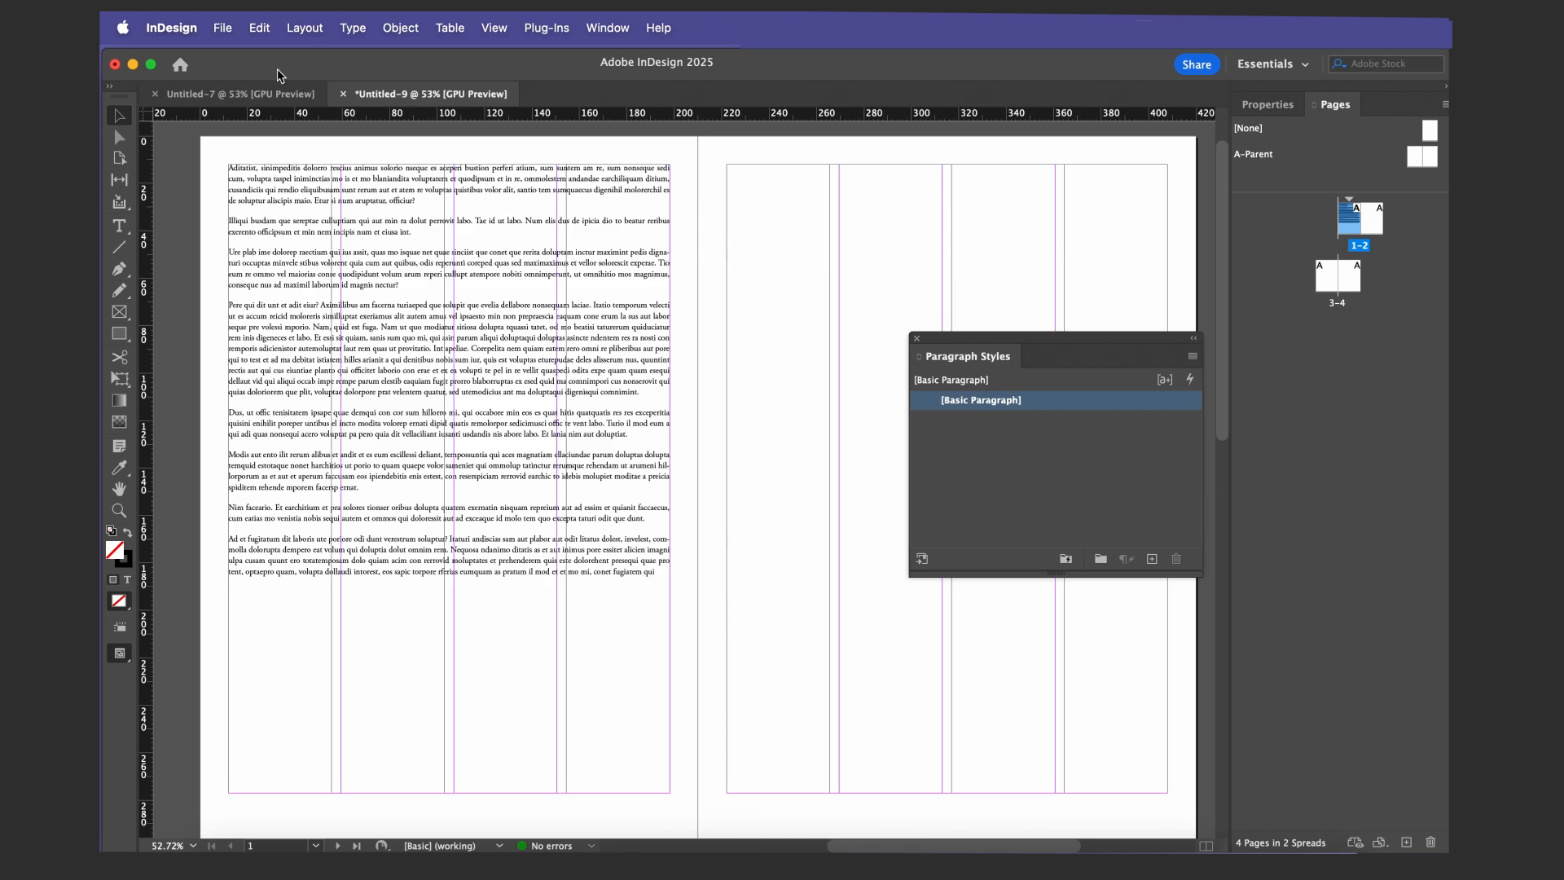
In the Grids preferences, set the baseline grid to start at 0 mm relative to the Top Margin
left_click(172, 27)
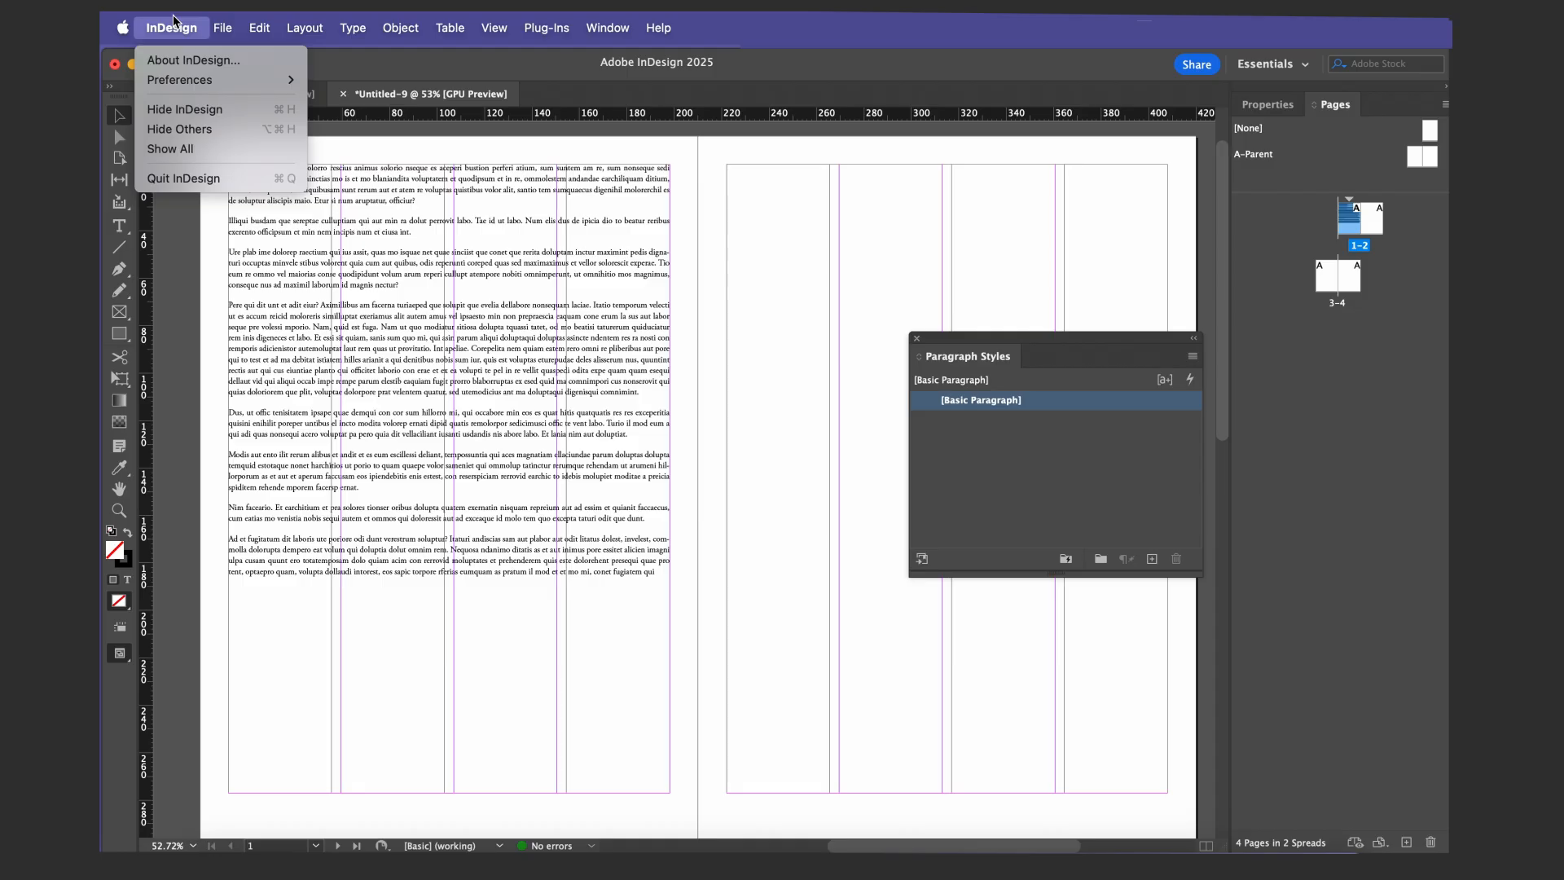
mouse_move(220, 78)
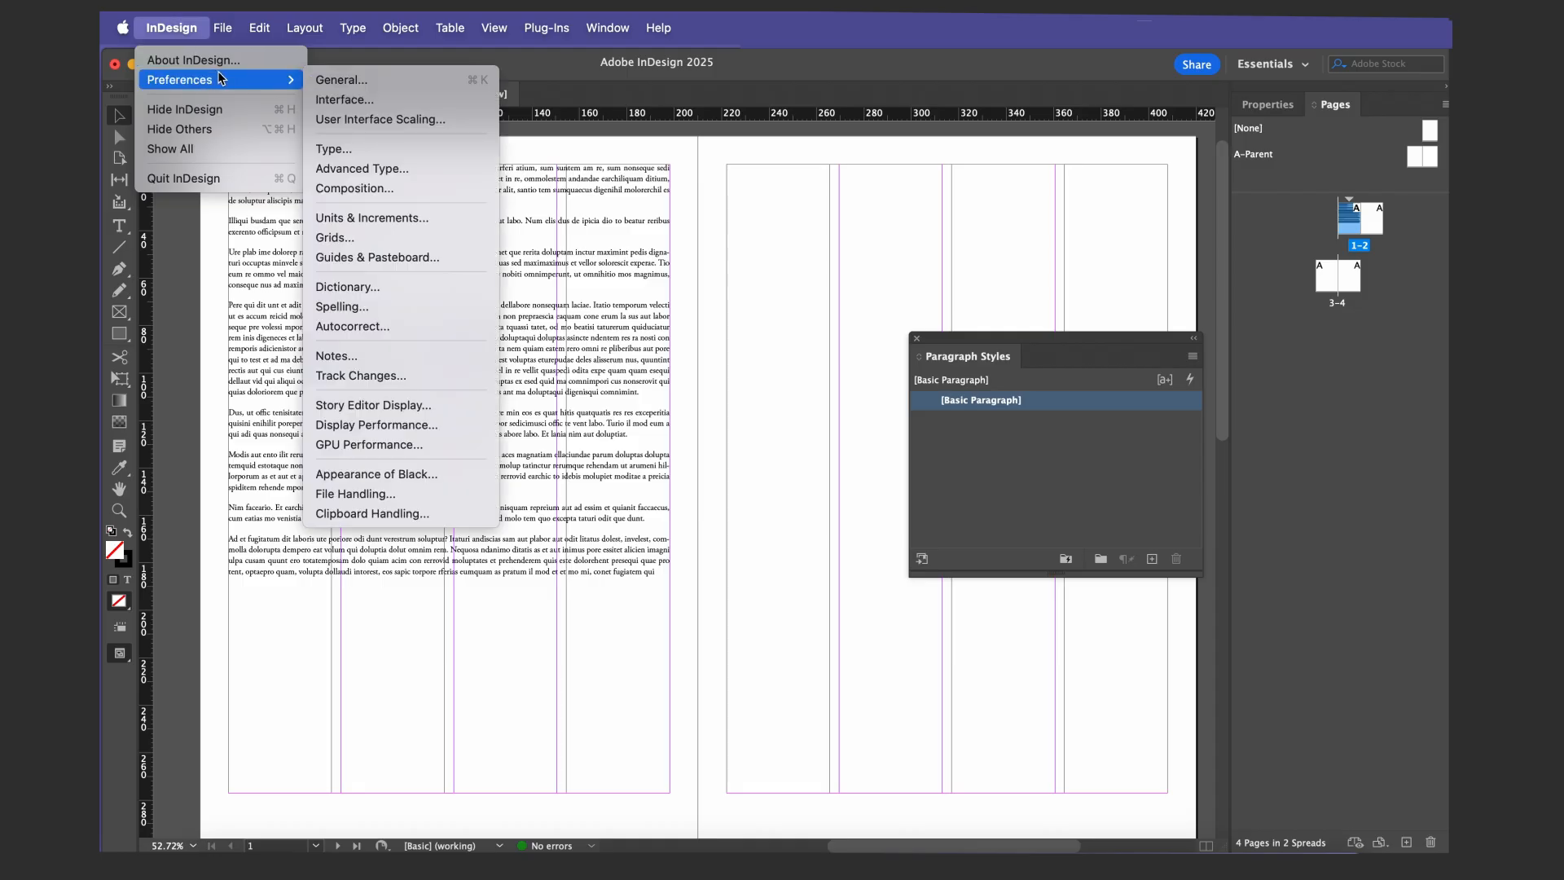
left_click(372, 238)
left_click_drag(521, 241, 557, 172)
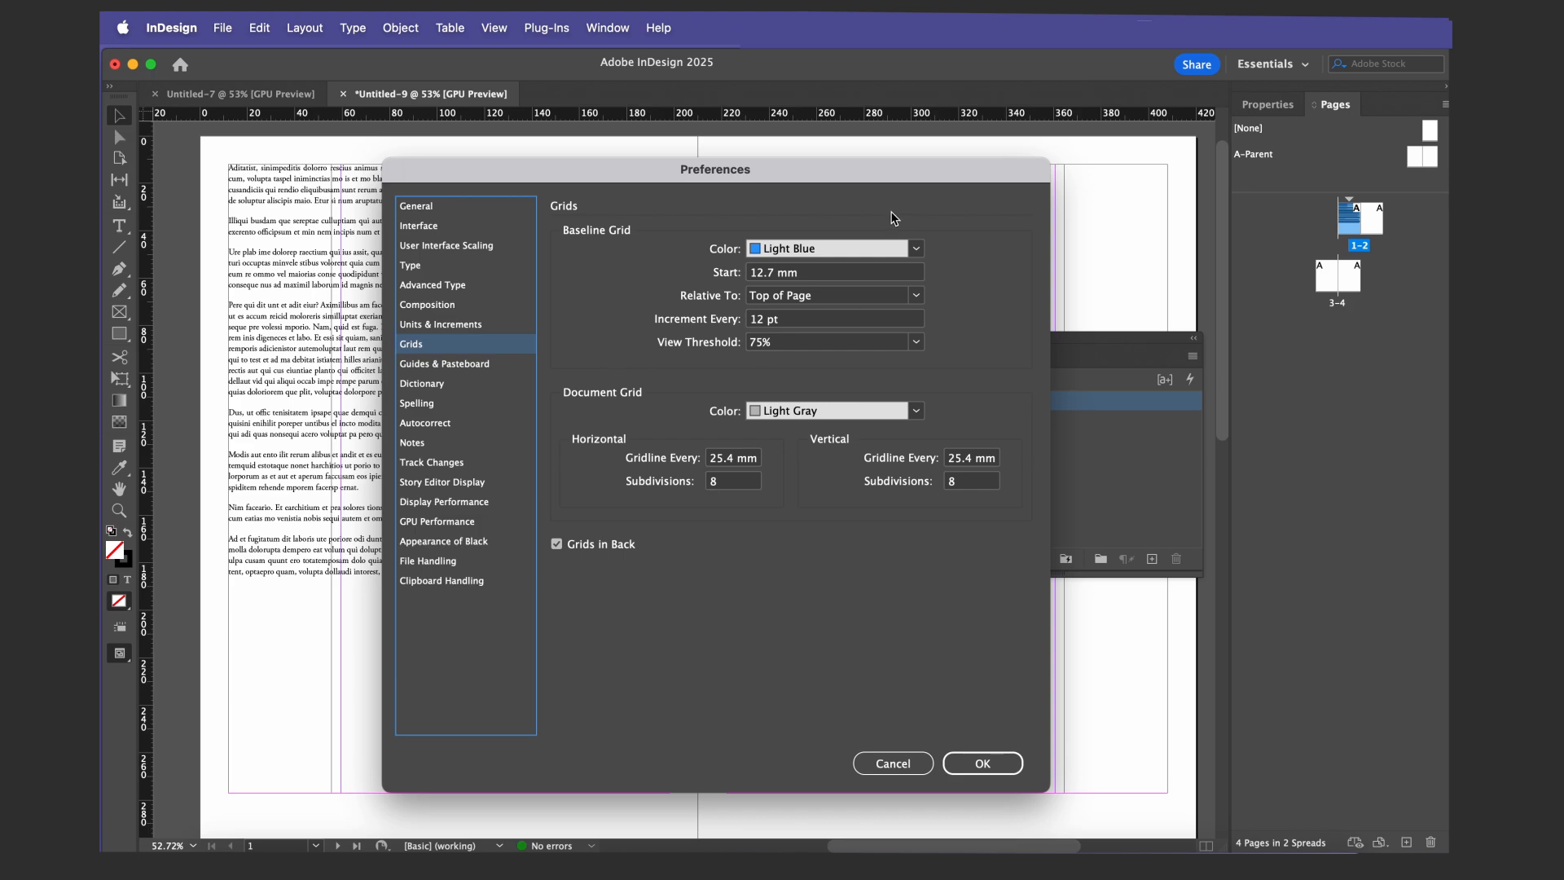
left_click(852, 274)
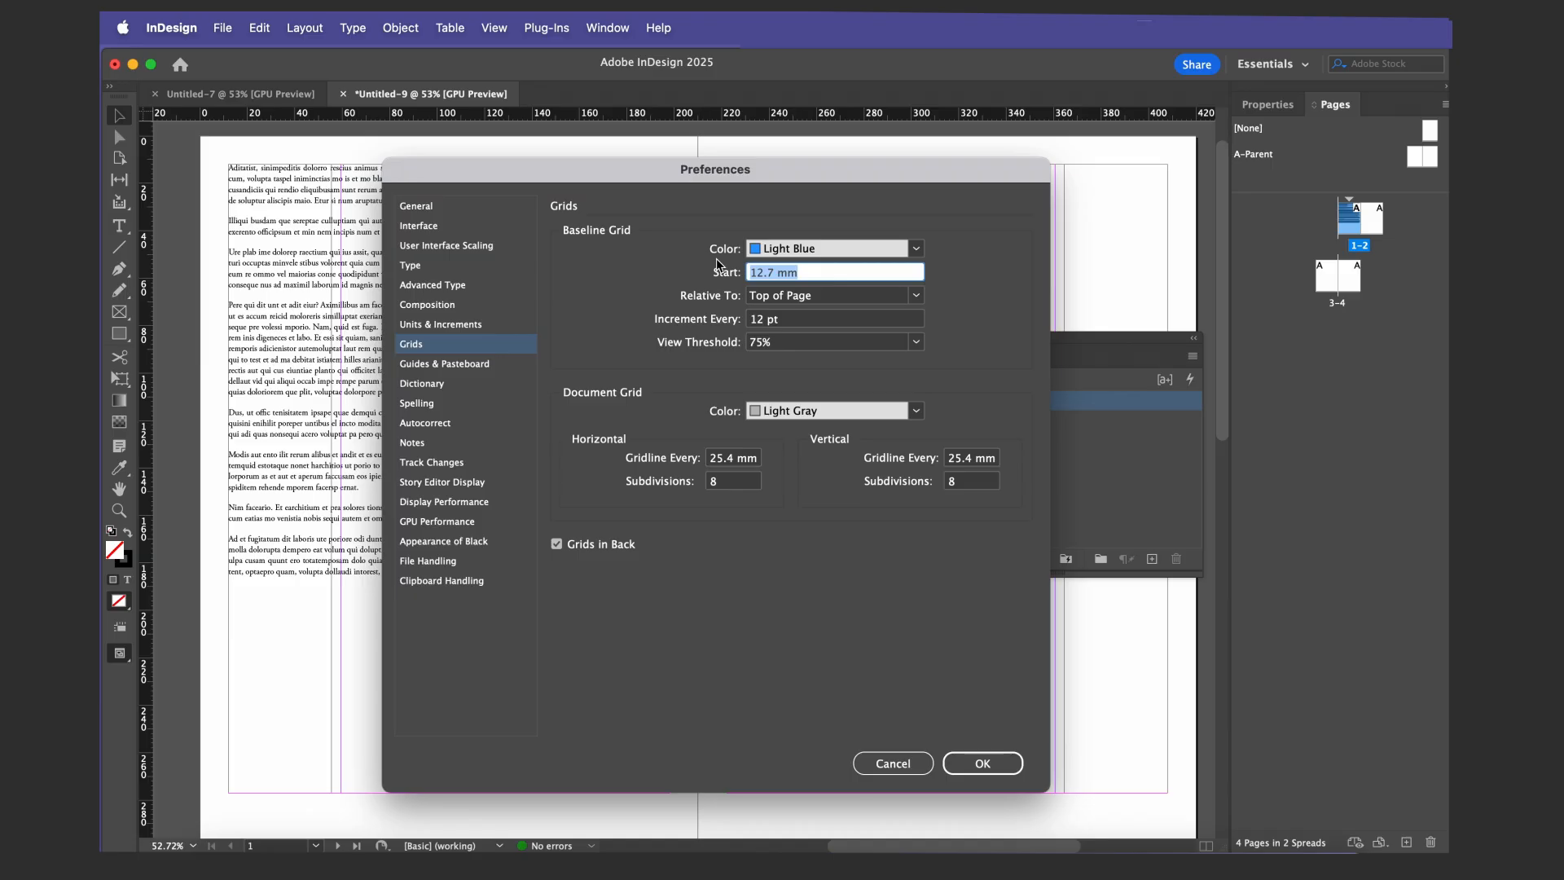
type("0")
left_click(916, 298)
left_click(795, 333)
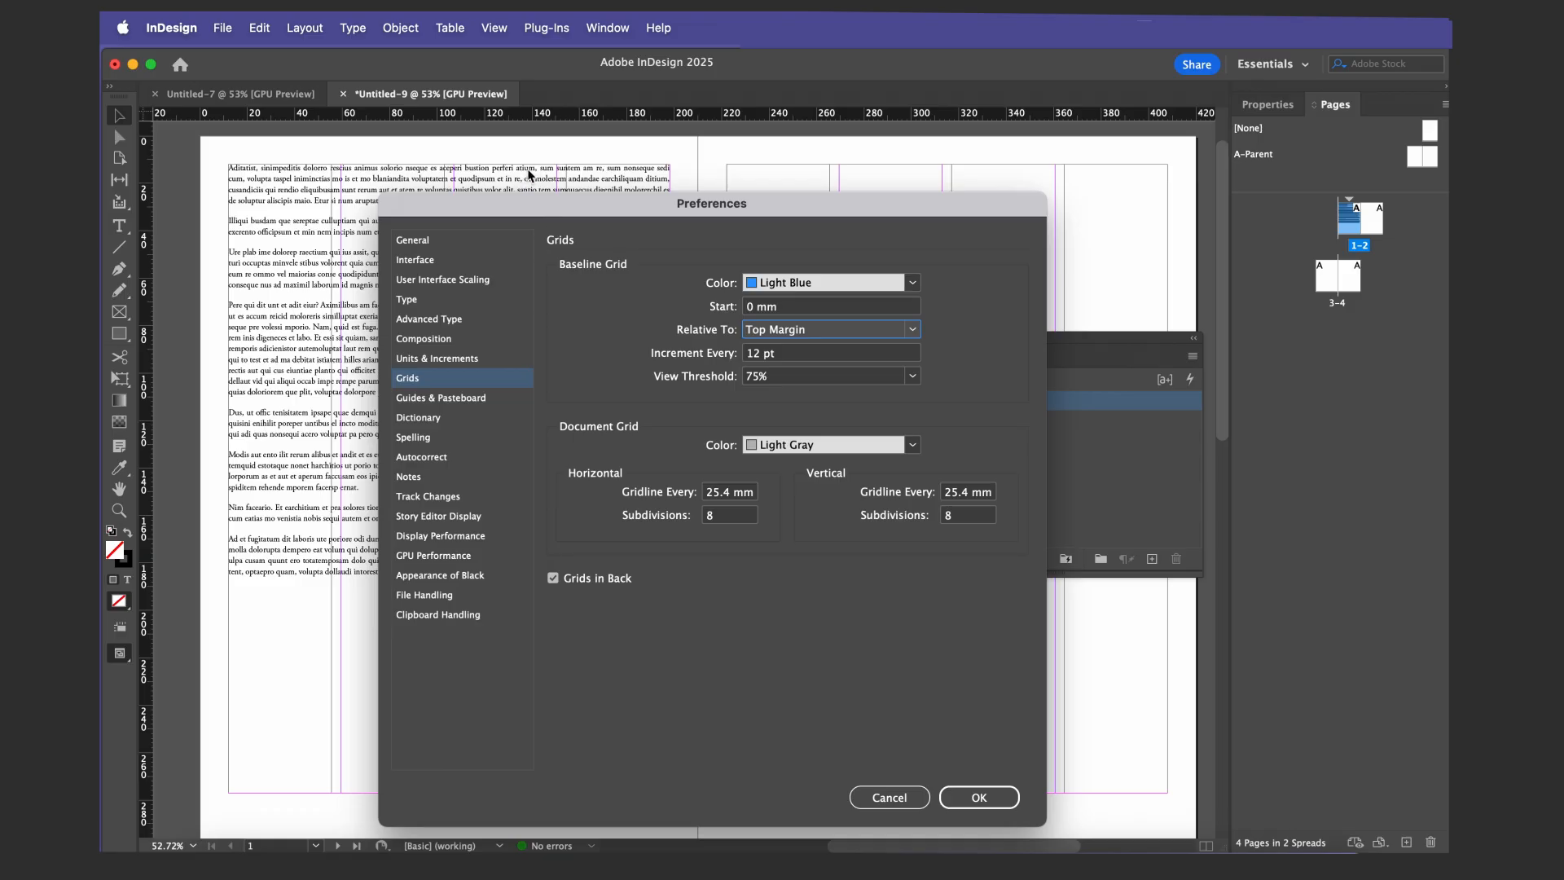
Set the baseline grid increment to 13 pt and its view threshold to 25%, and apply the preferences
double_click(756, 355)
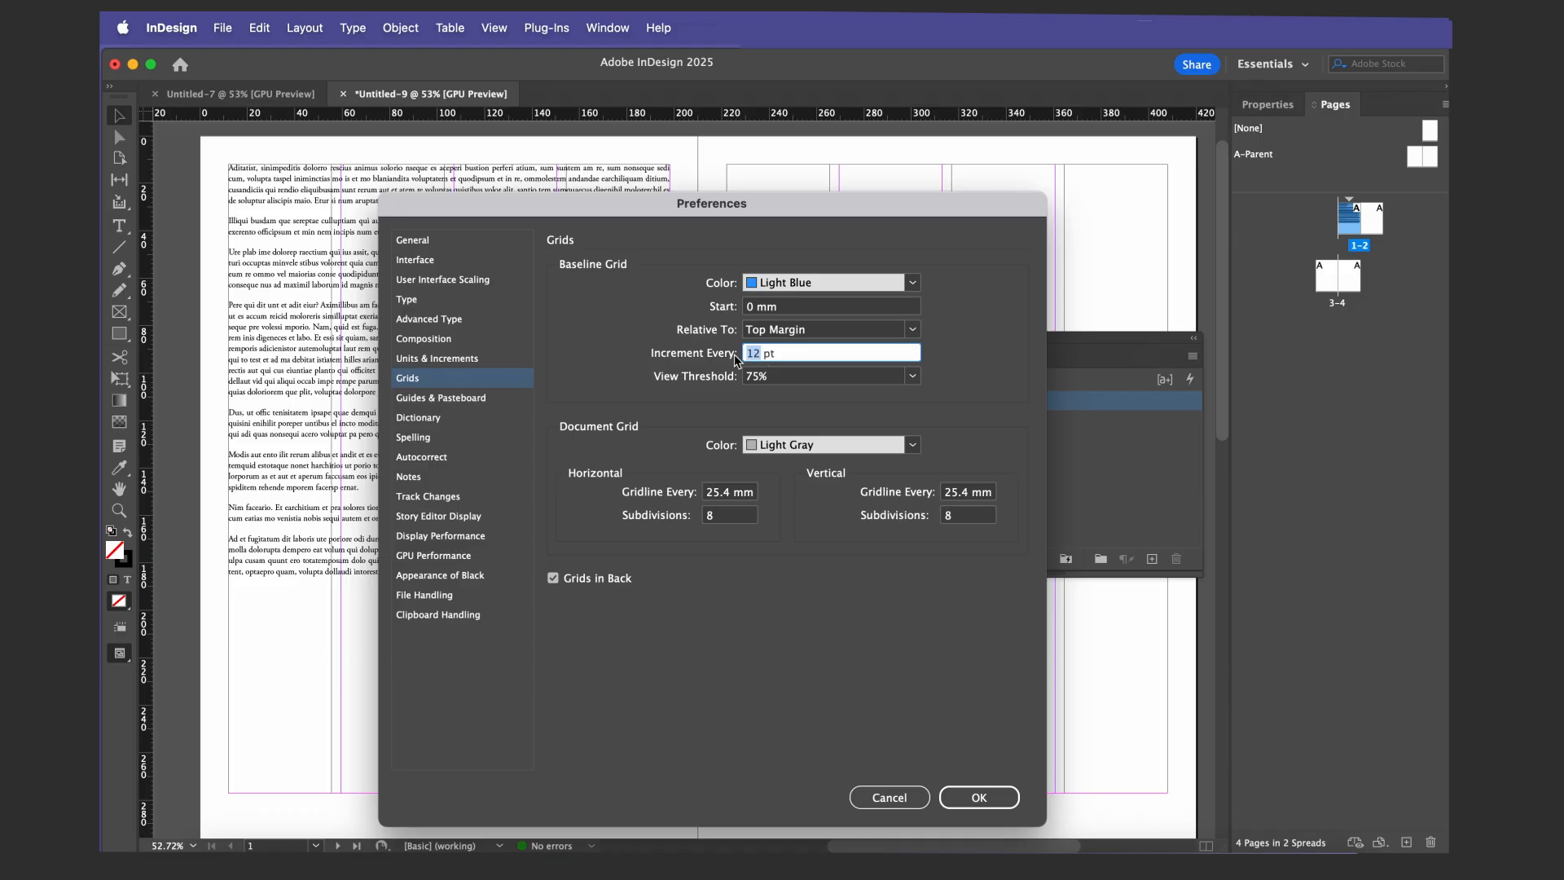
type("13")
left_click(915, 376)
left_click(942, 372)
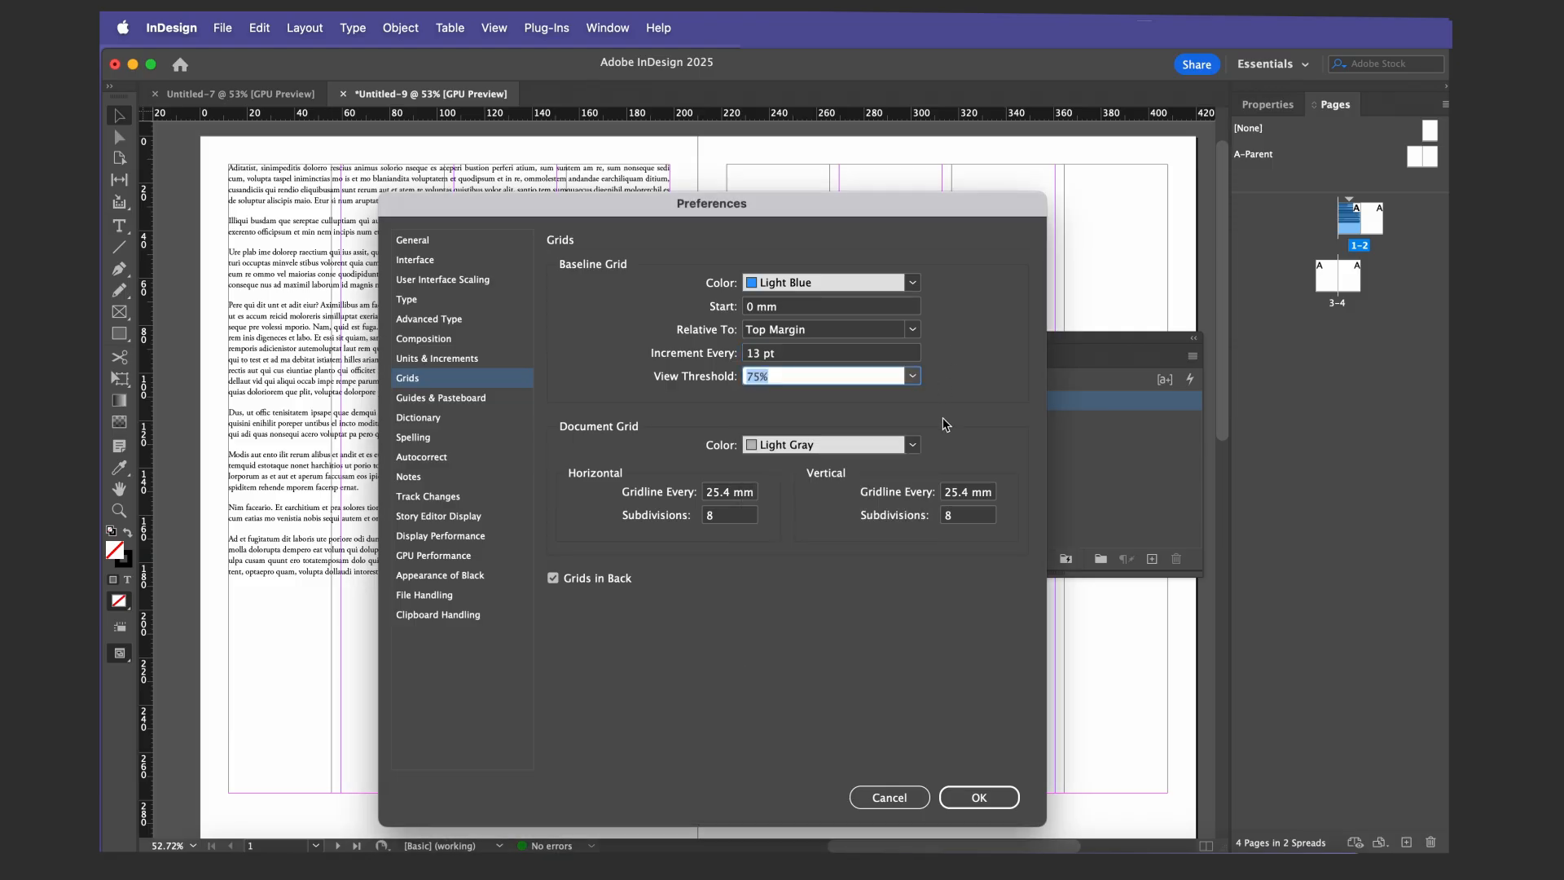
left_click(912, 375)
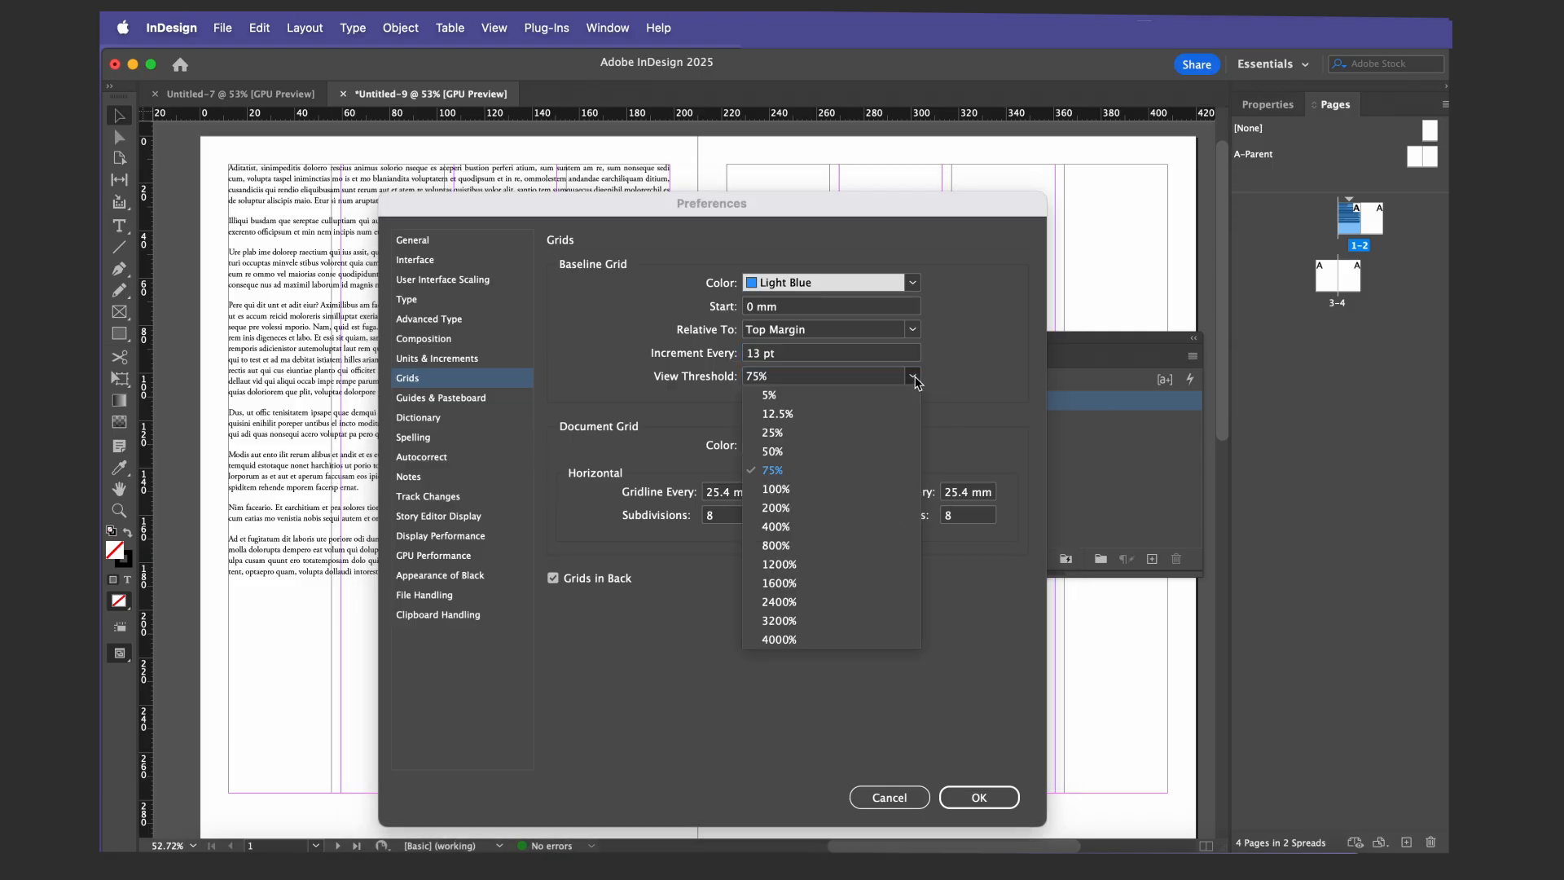
left_click(815, 447)
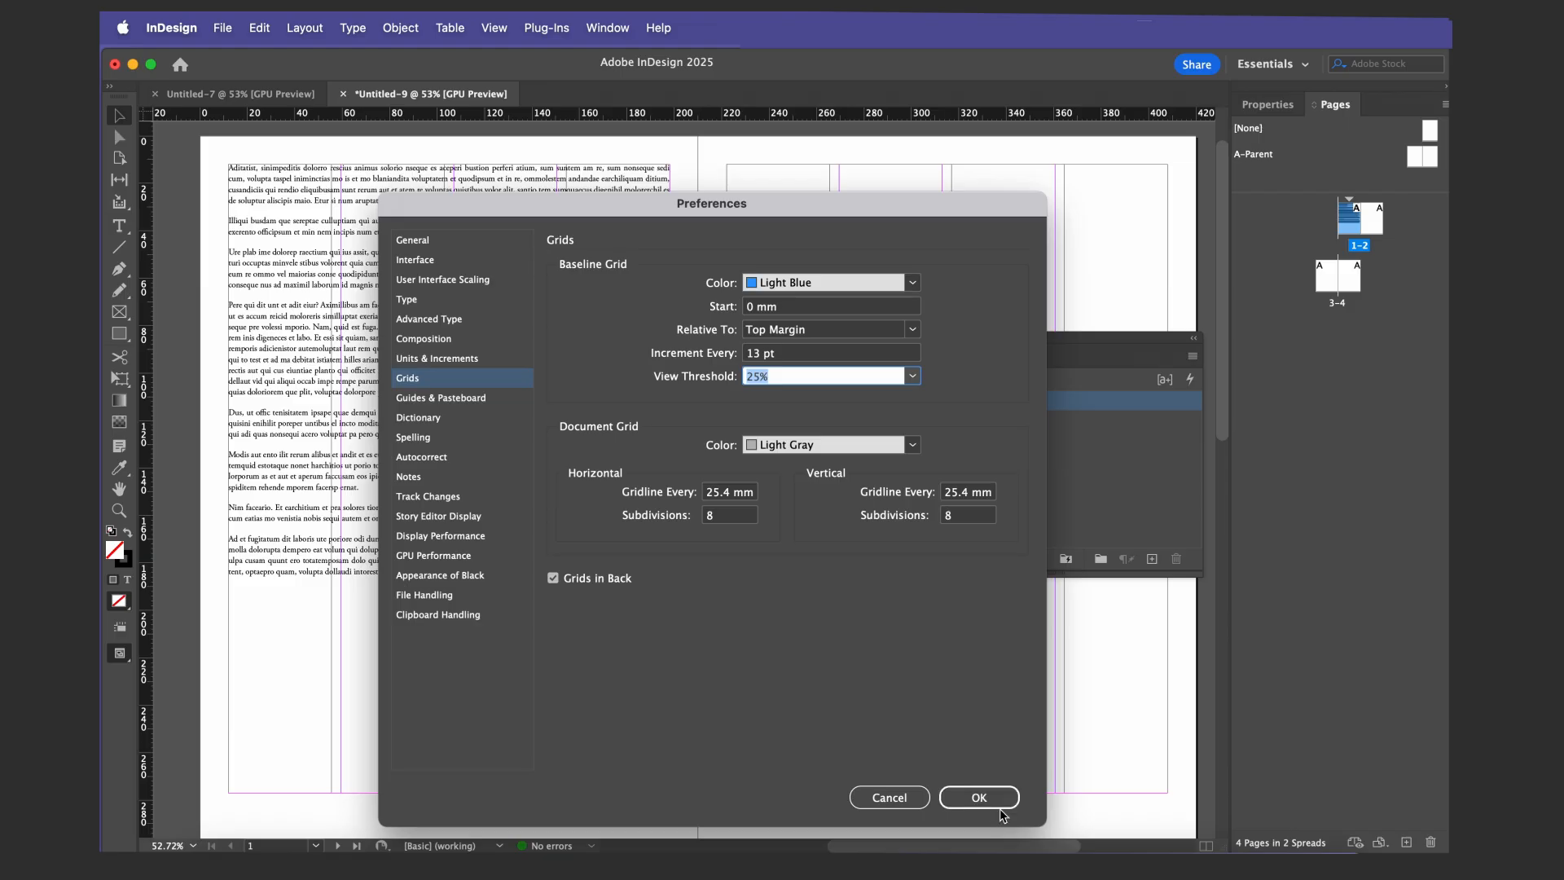
left_click(979, 797)
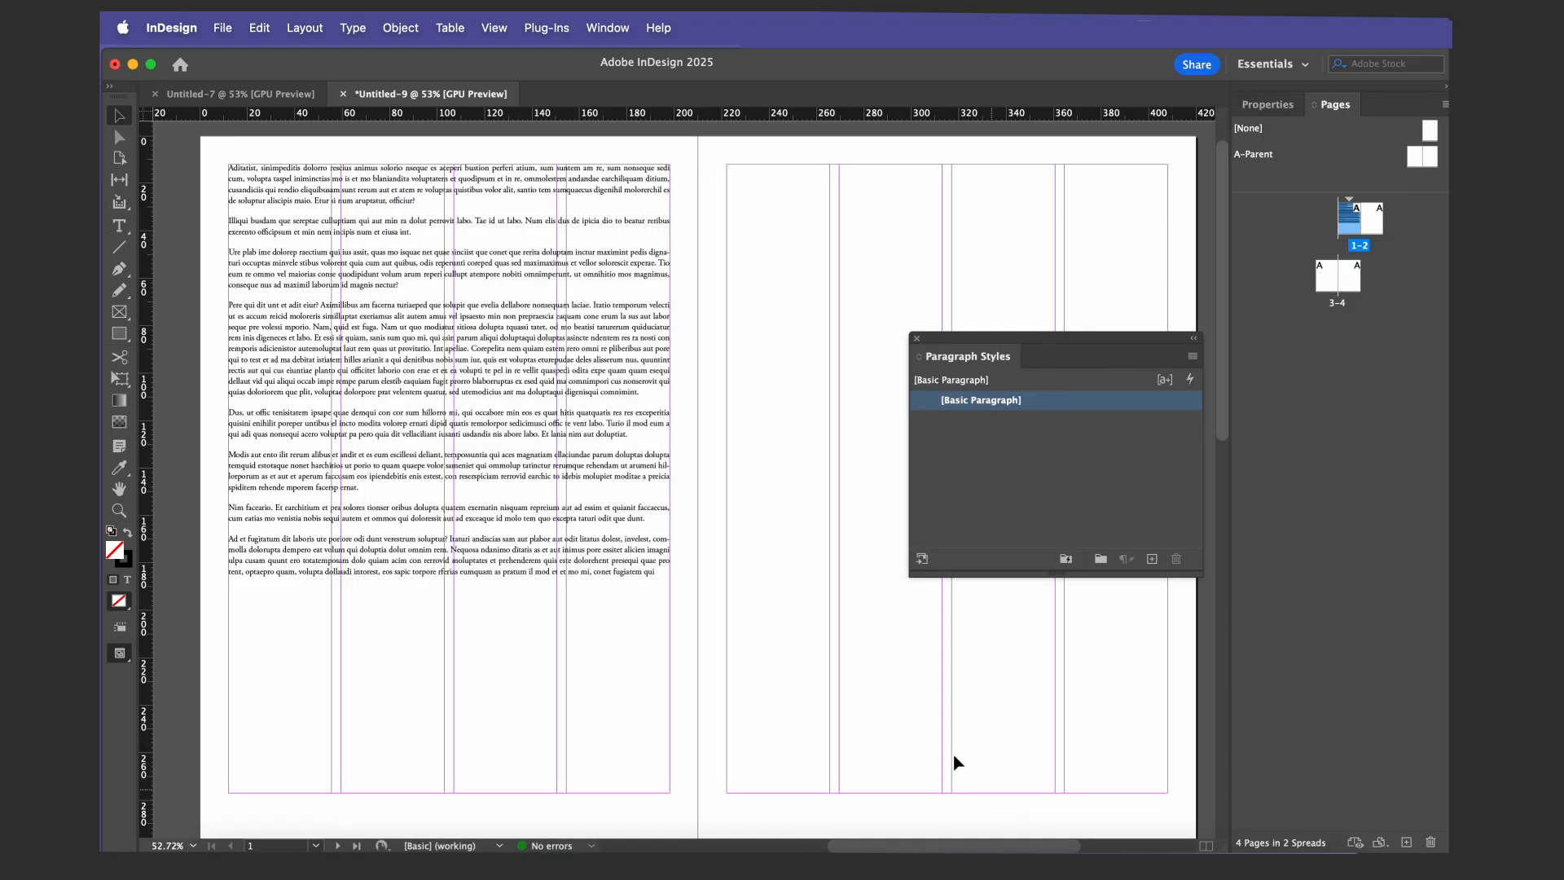
Show the baseline grid on the document pages
key("w")
key("w")
left_click(493, 27)
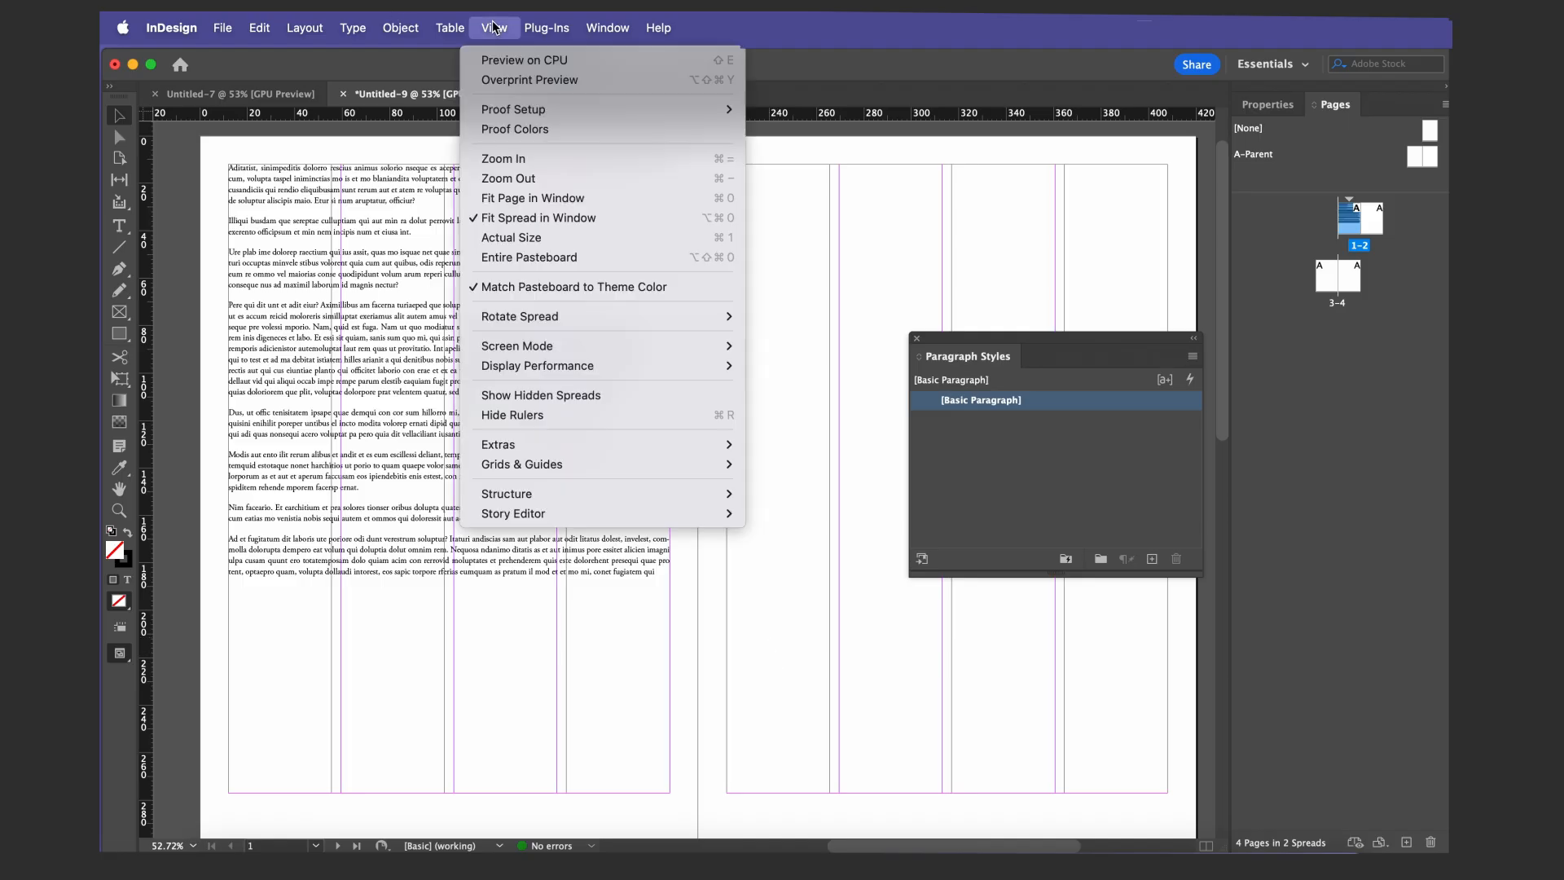
mouse_move(630, 470)
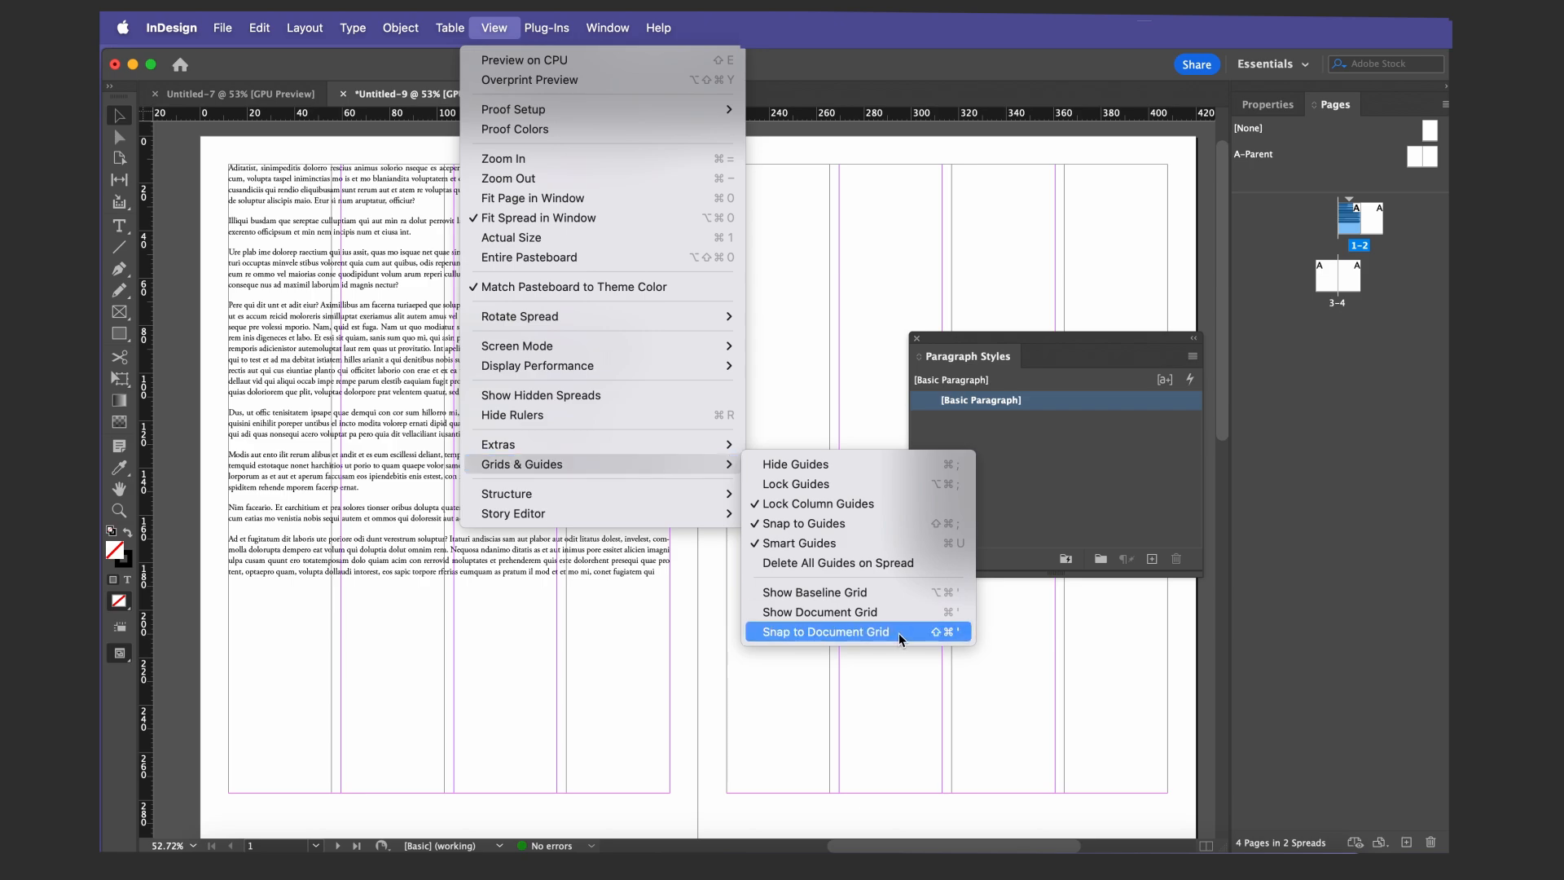
left_click(886, 597)
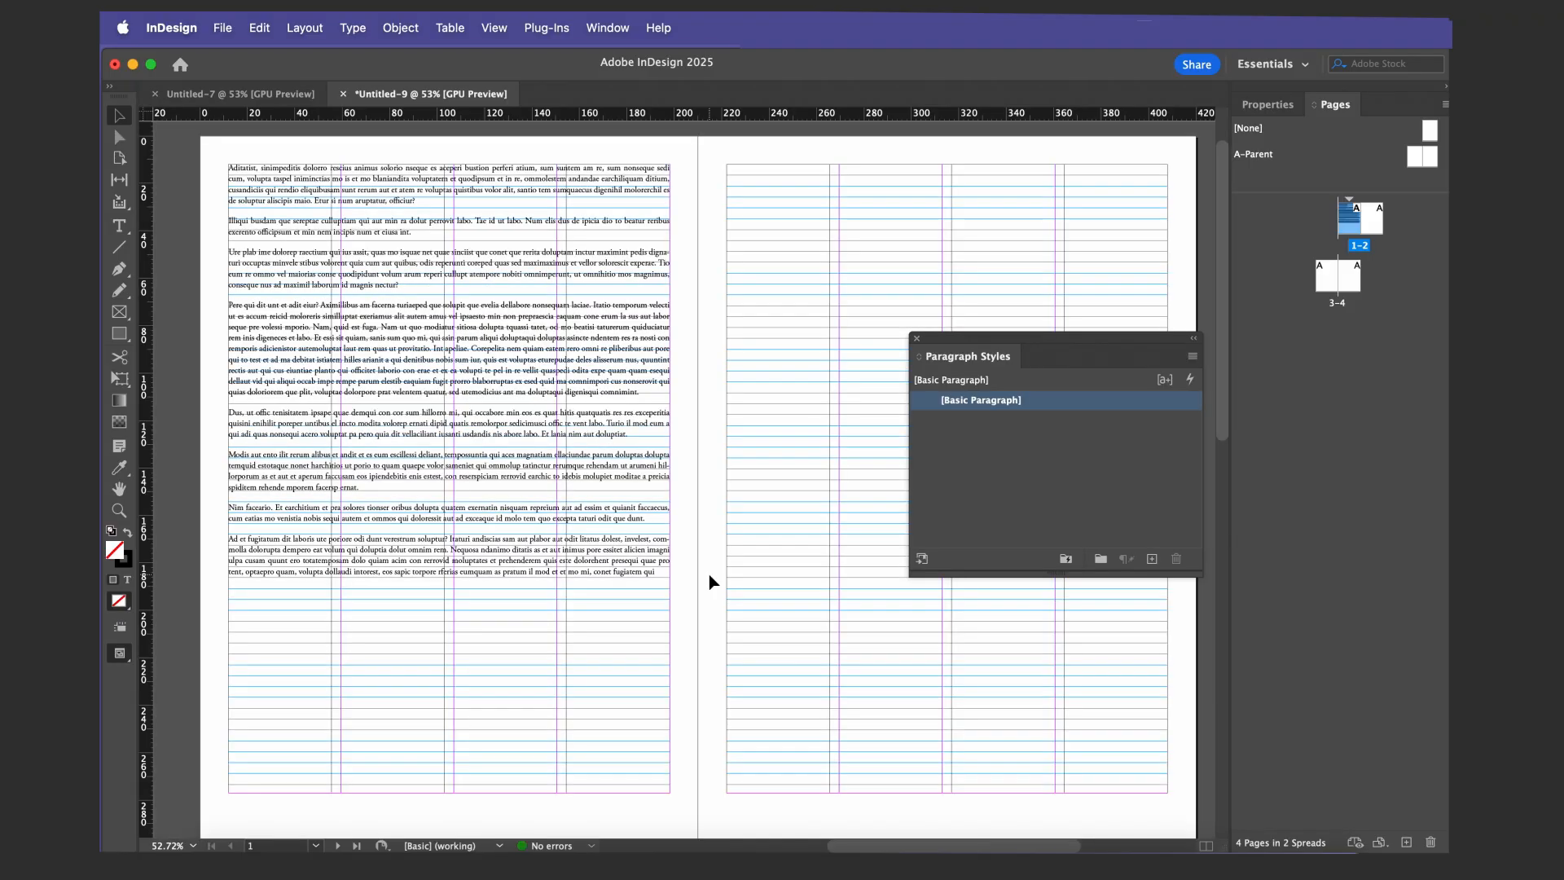
Examine up close and at spread level how the text lines on page 1 sit against the baseline grid
key("super+equal")
key("super+equal")
key("super+equal")
key("super+equal")
key("super+equal")
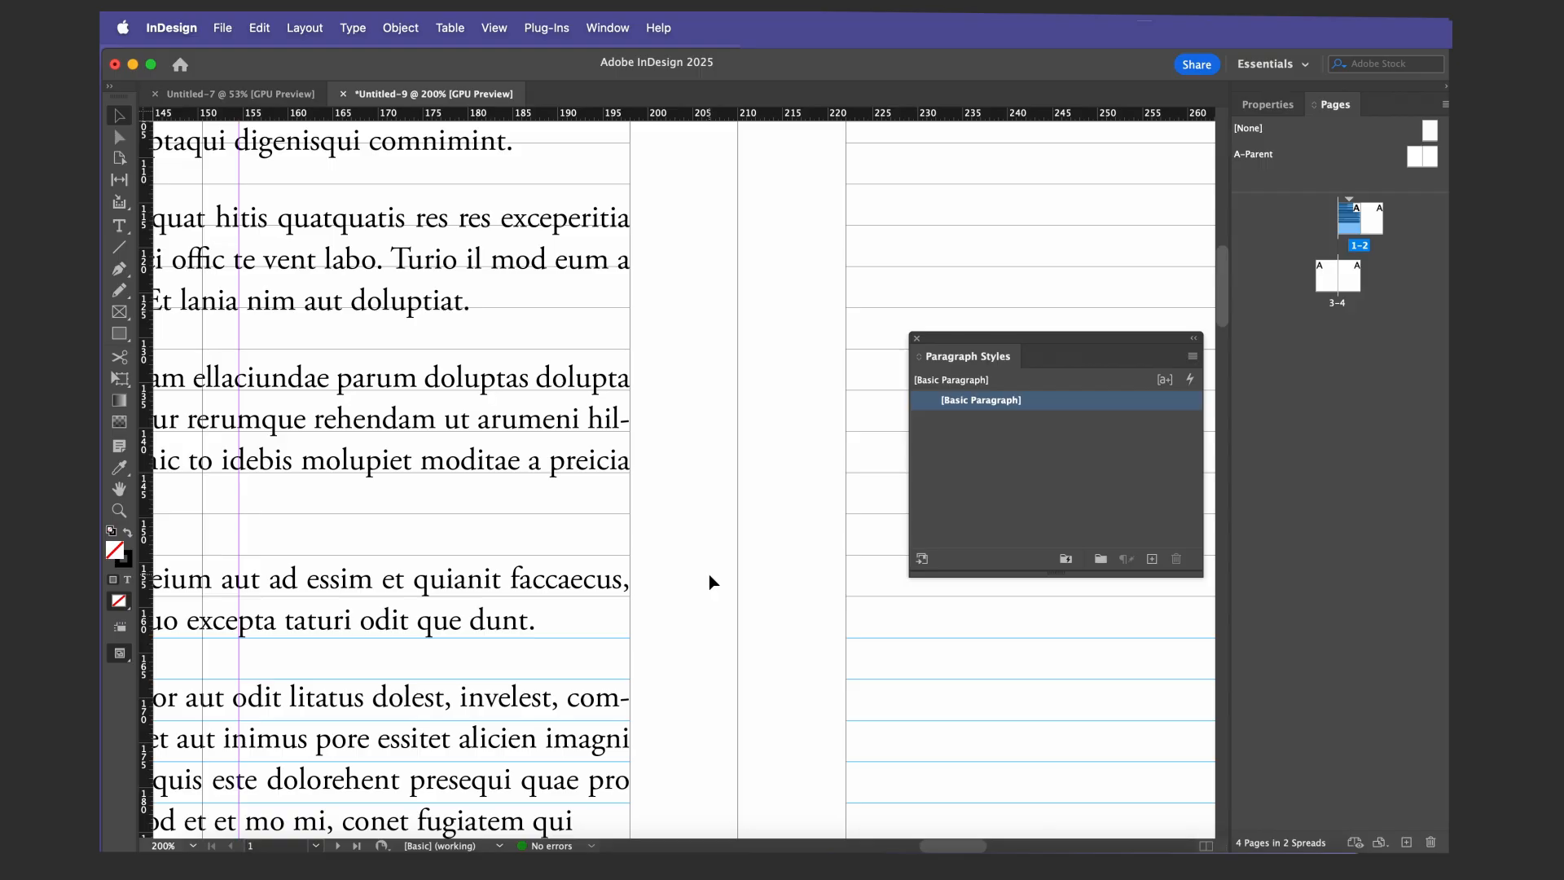
key("super+minus")
key("super+minus")
key("super+minus")
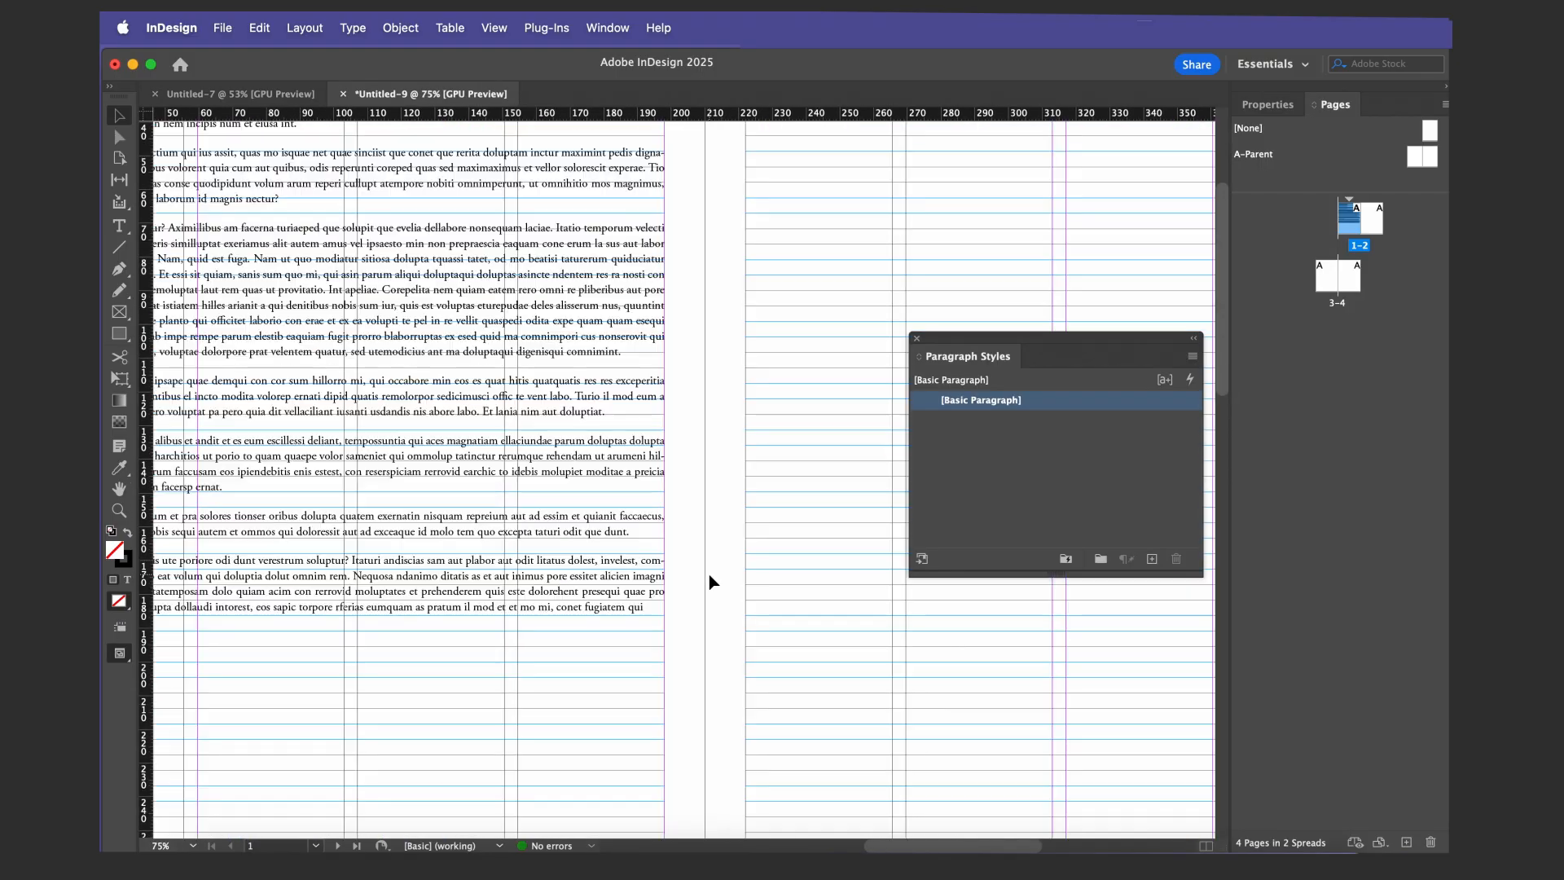
key("super+equal")
key("super+equal")
key("super+equal")
key("super+equal")
key("super+minus")
key("super+minus")
key("super+minus")
key("super+minus")
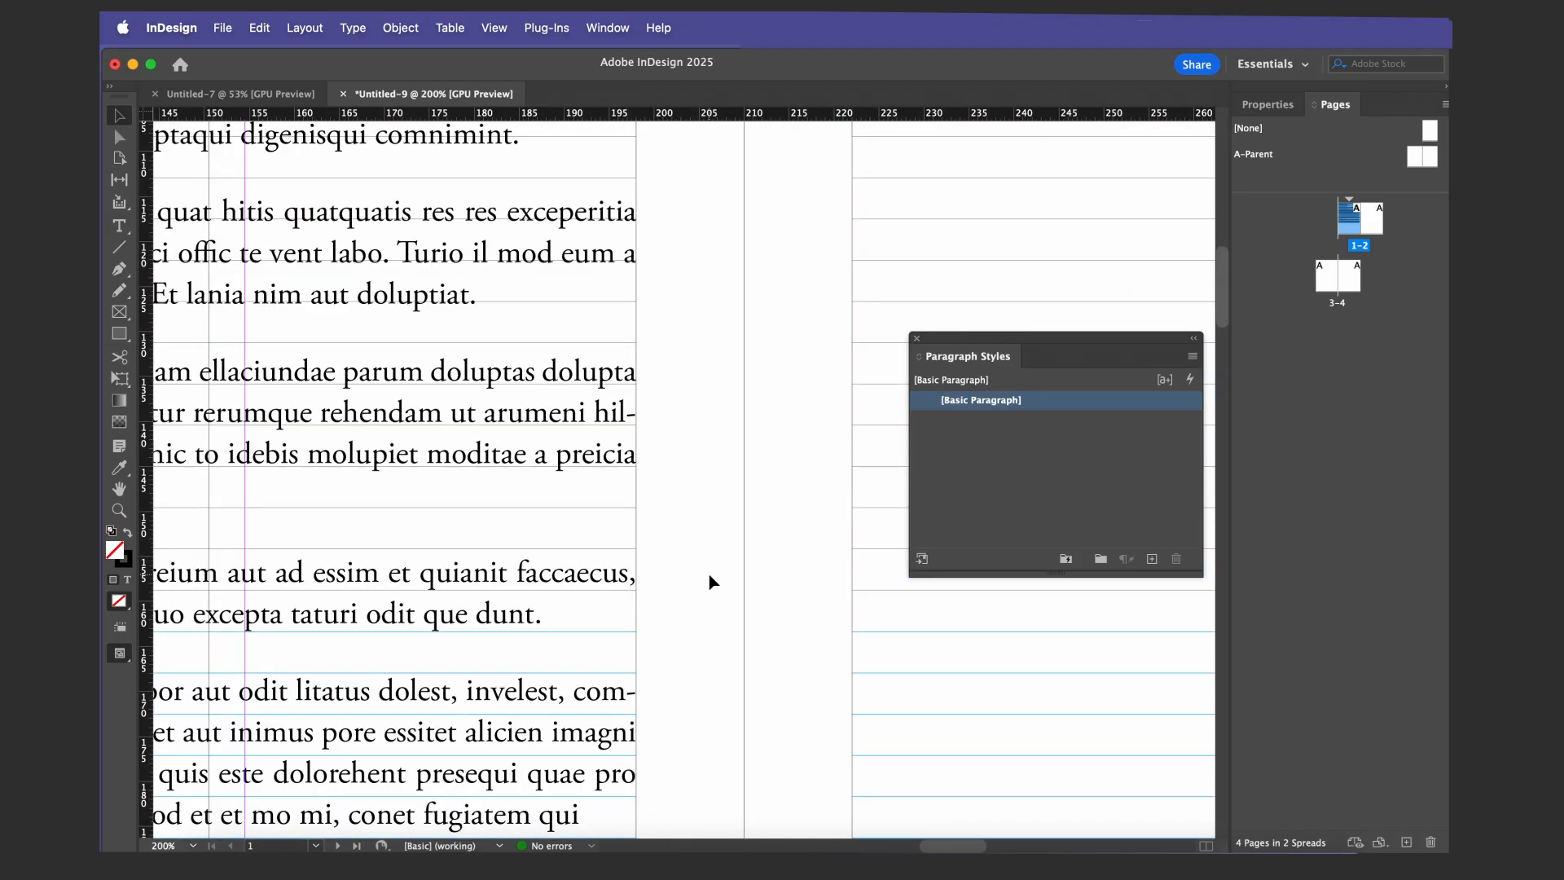
key("super+minus")
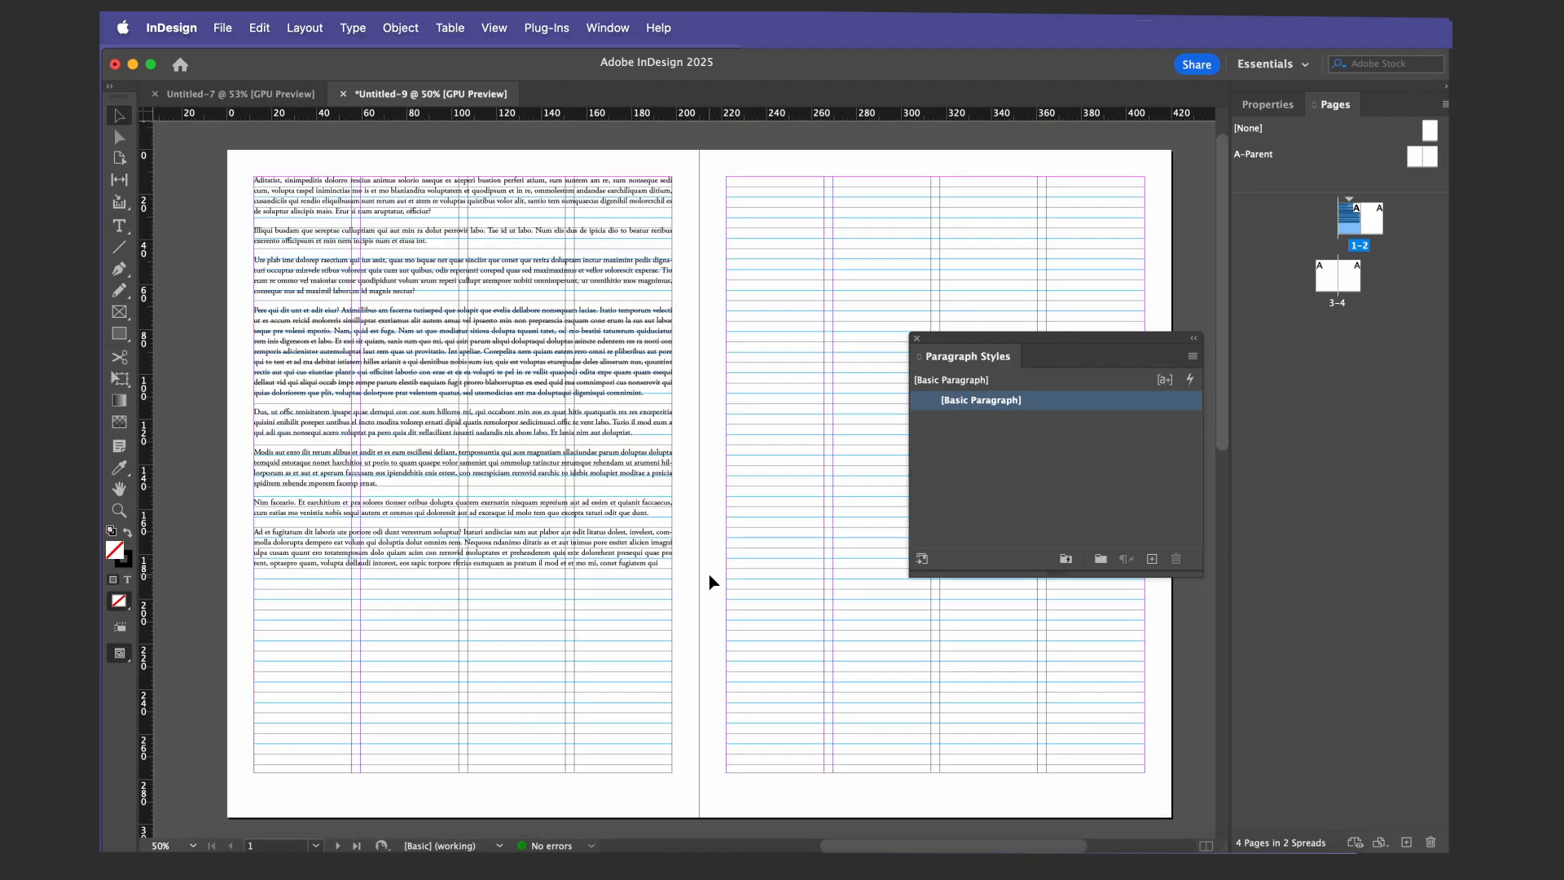
Open the Paragraph formatting controls and place them beside Paragraph Styles, clear of the text on page 1
key("t")
left_click(663, 562)
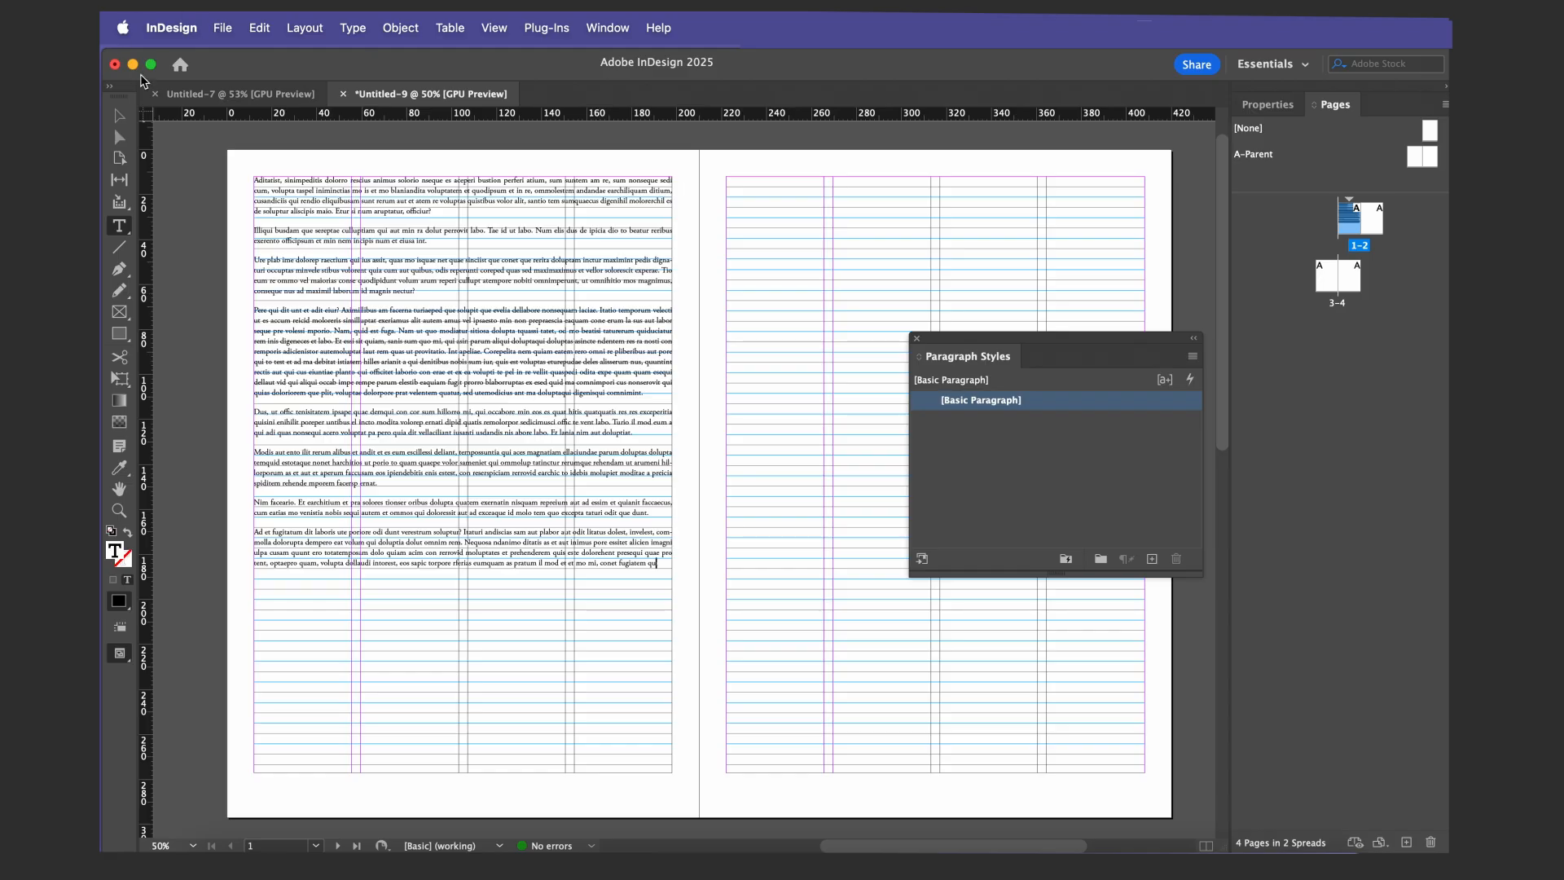
key("Escape")
left_click(623, 29)
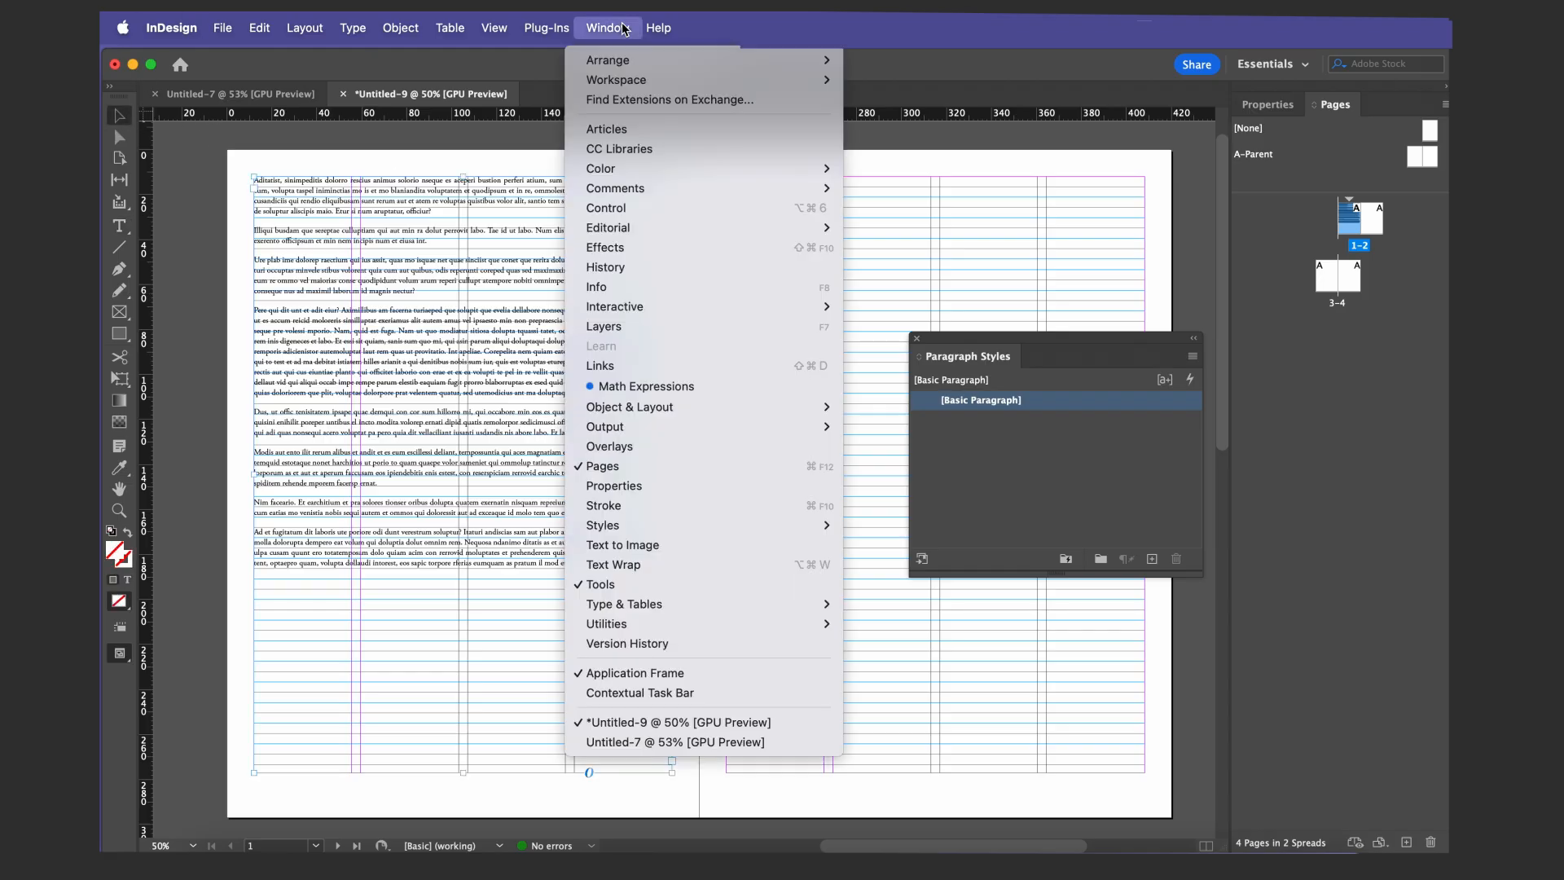
mouse_move(706, 607)
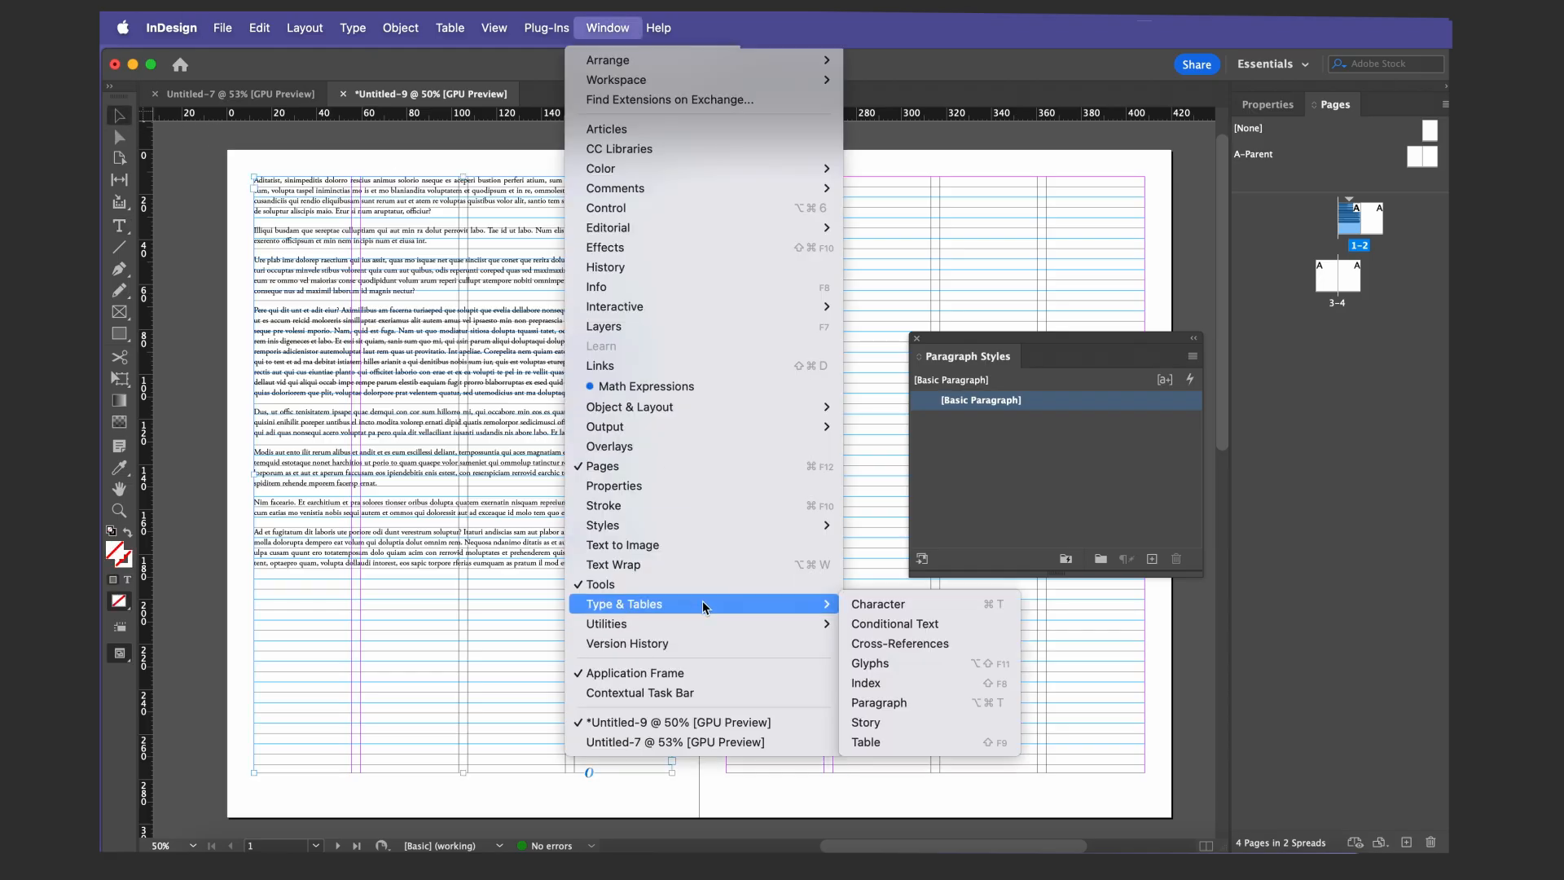
left_click(915, 701)
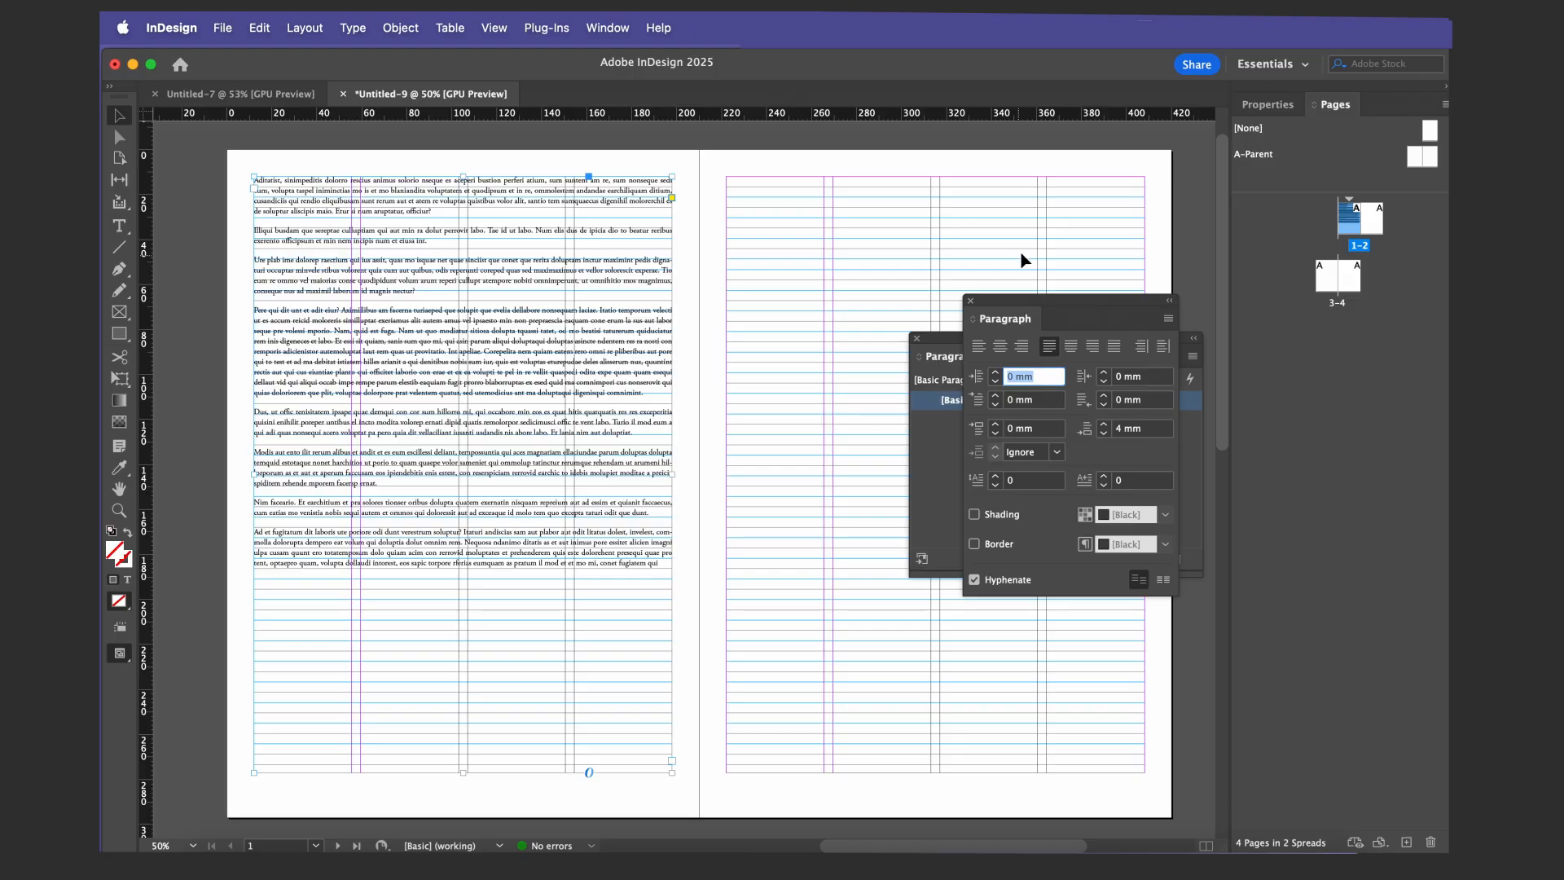
left_click_drag(1038, 309, 775, 341)
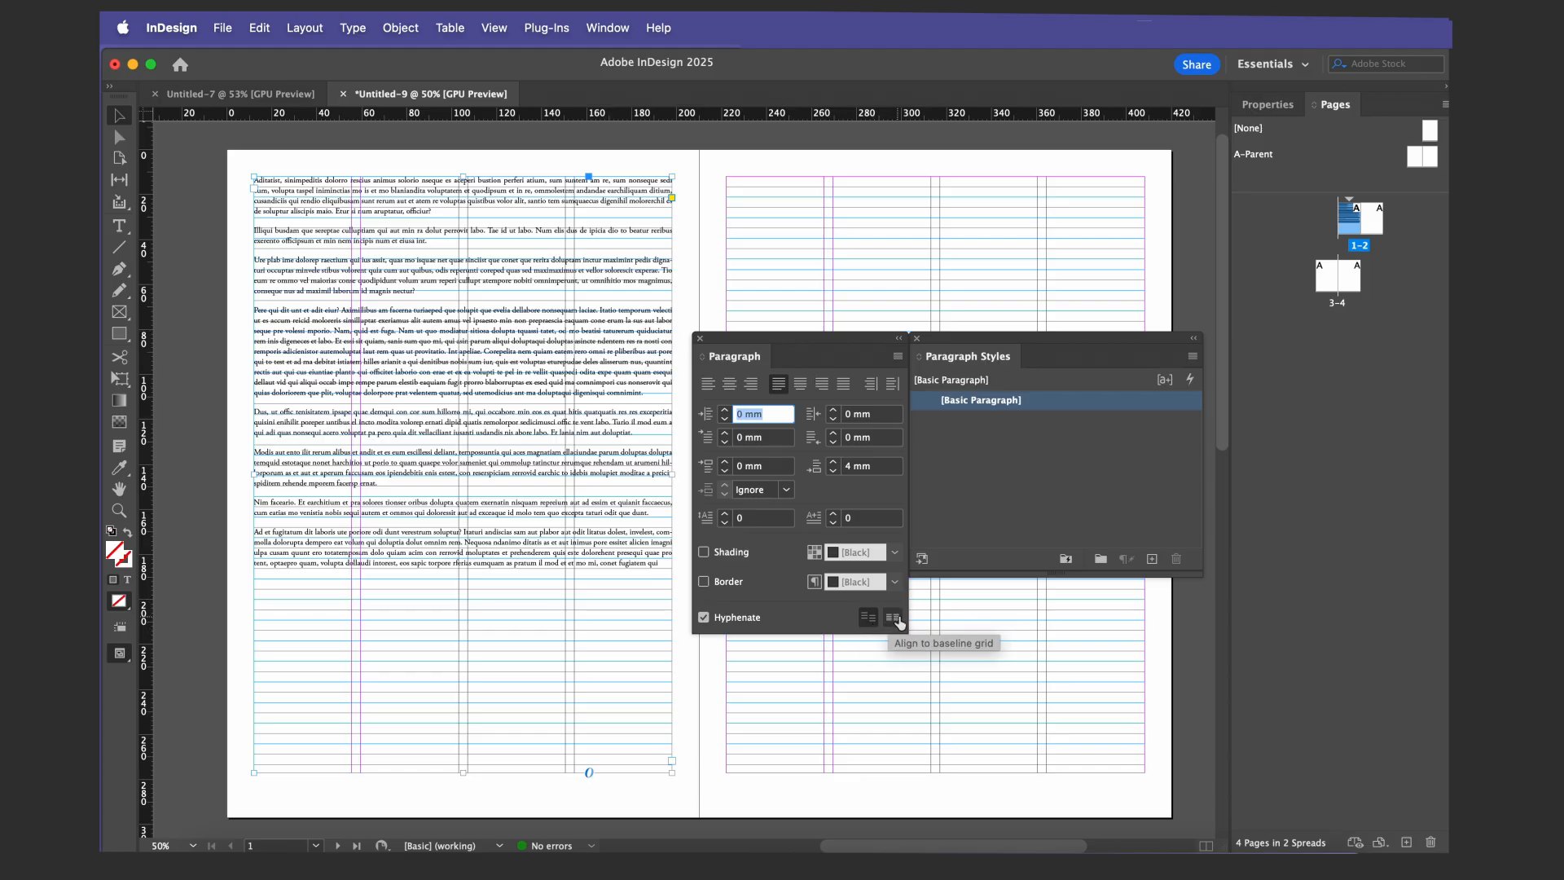
Align all the body text in the page 1 frame to the baseline grid
key("t")
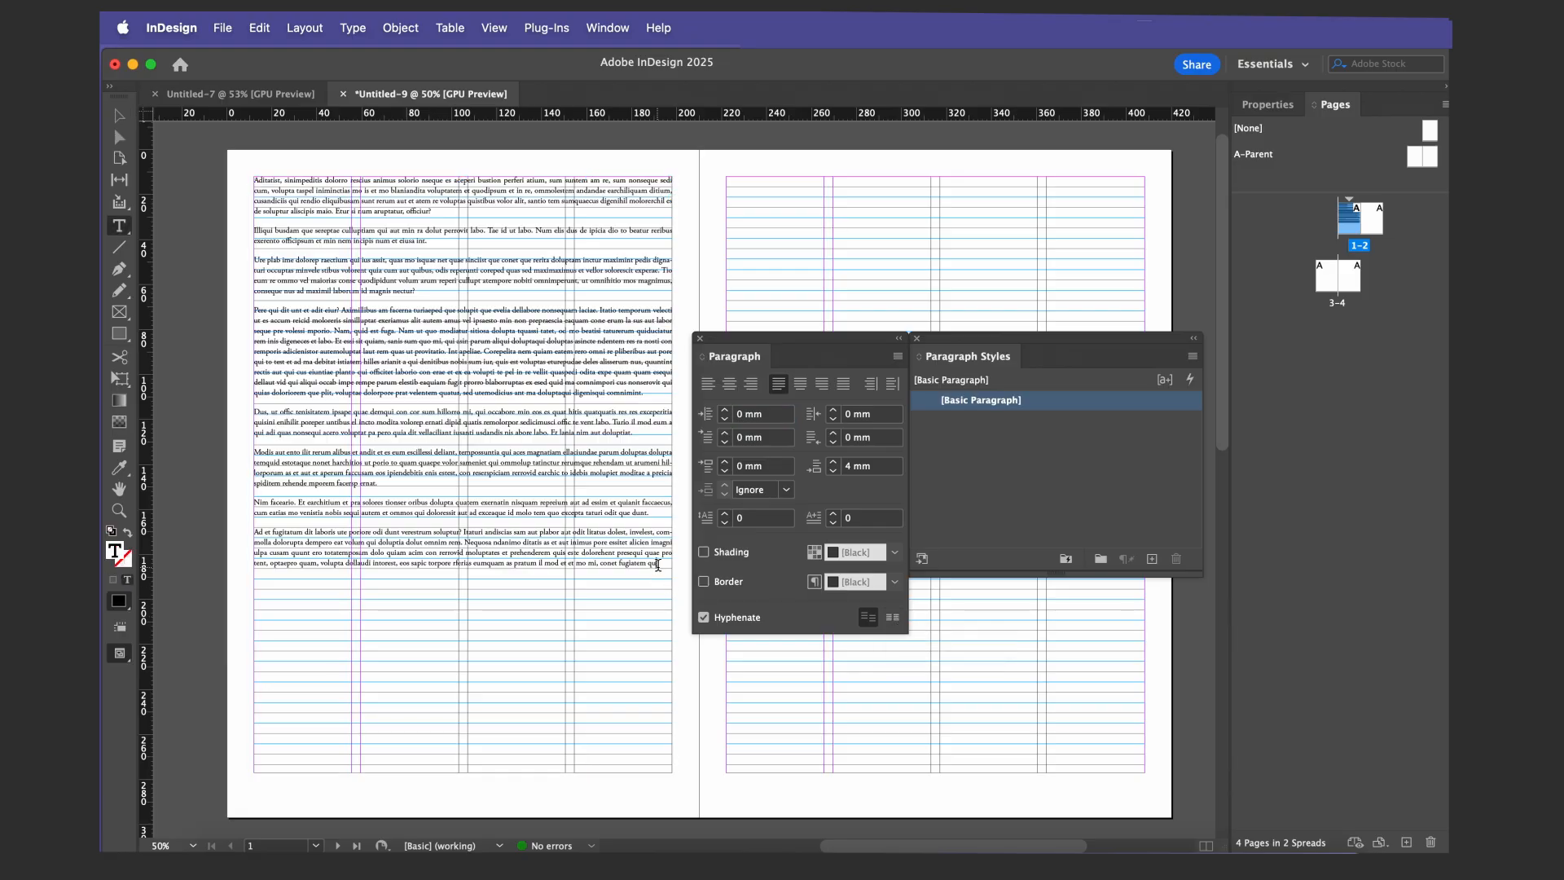
left_click_drag(659, 564, 573, 490)
key("super+a")
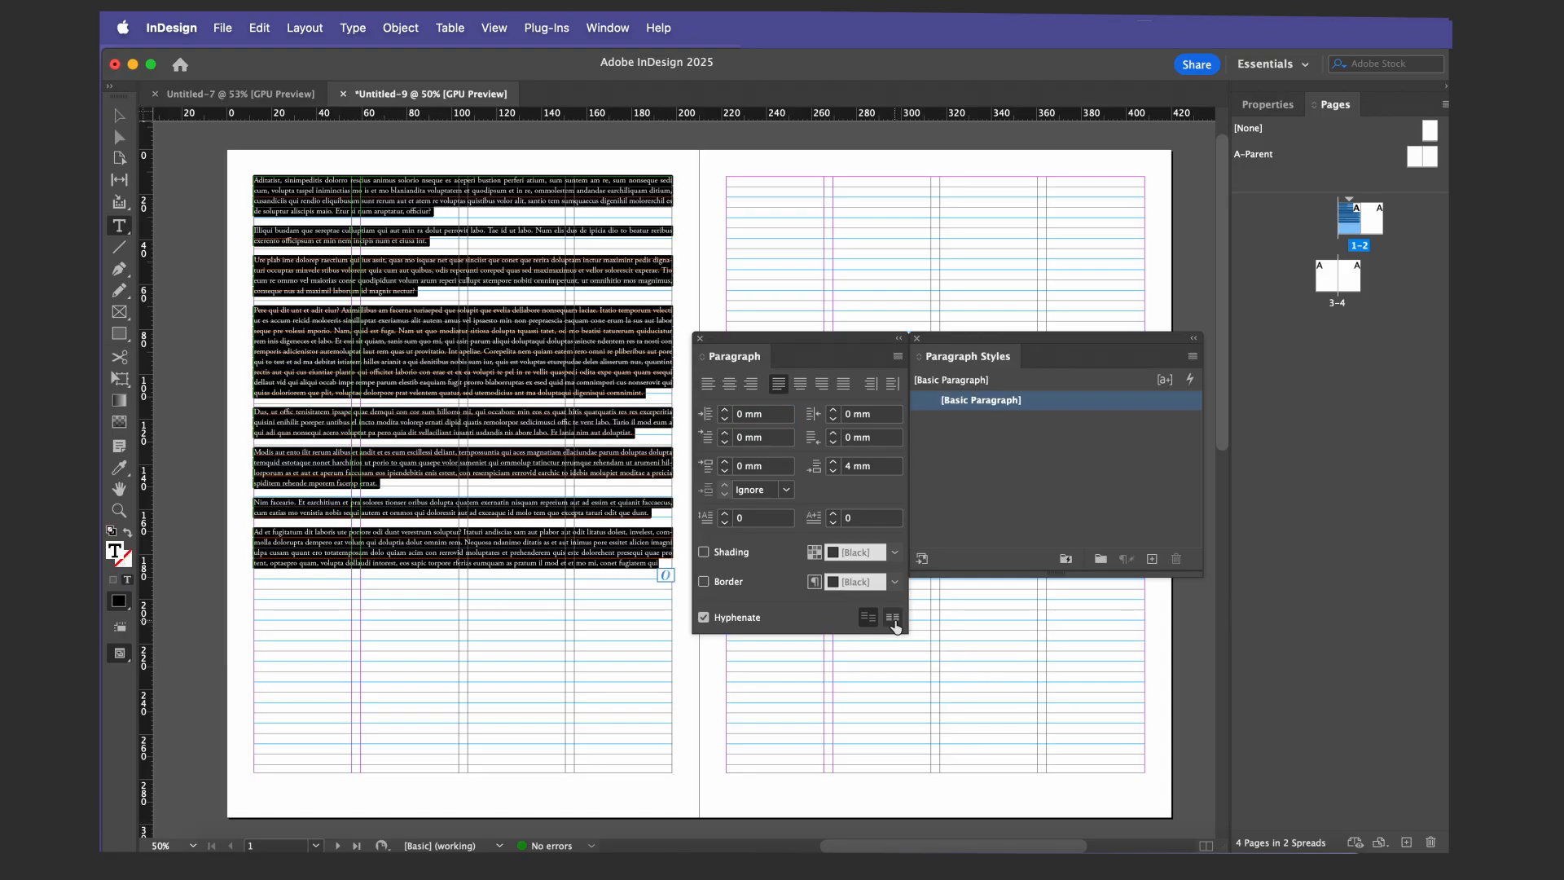
left_click(892, 618)
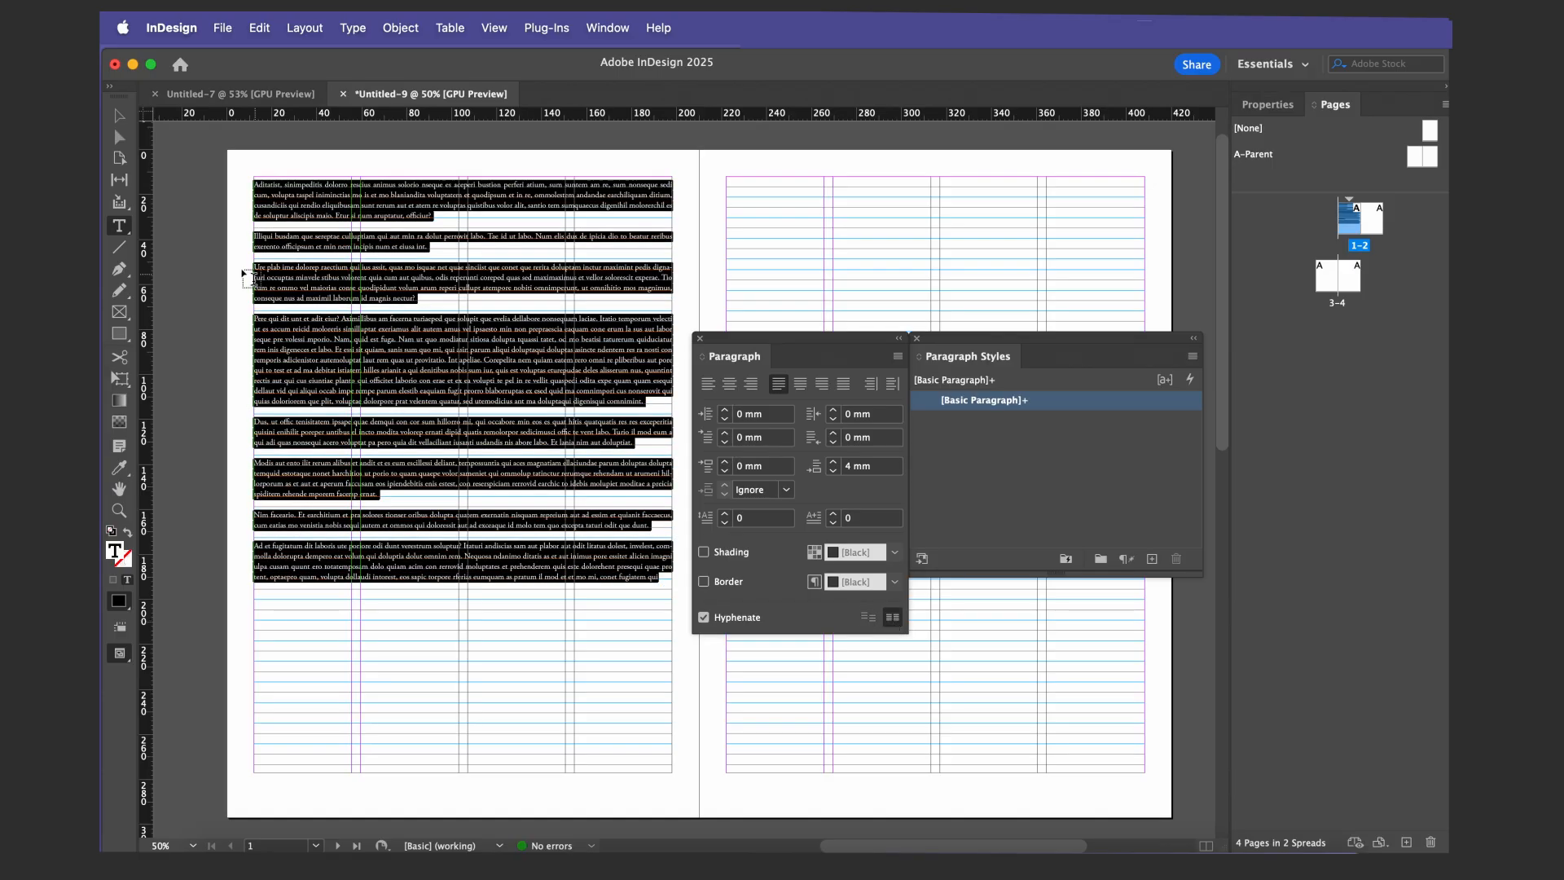
key("Escape")
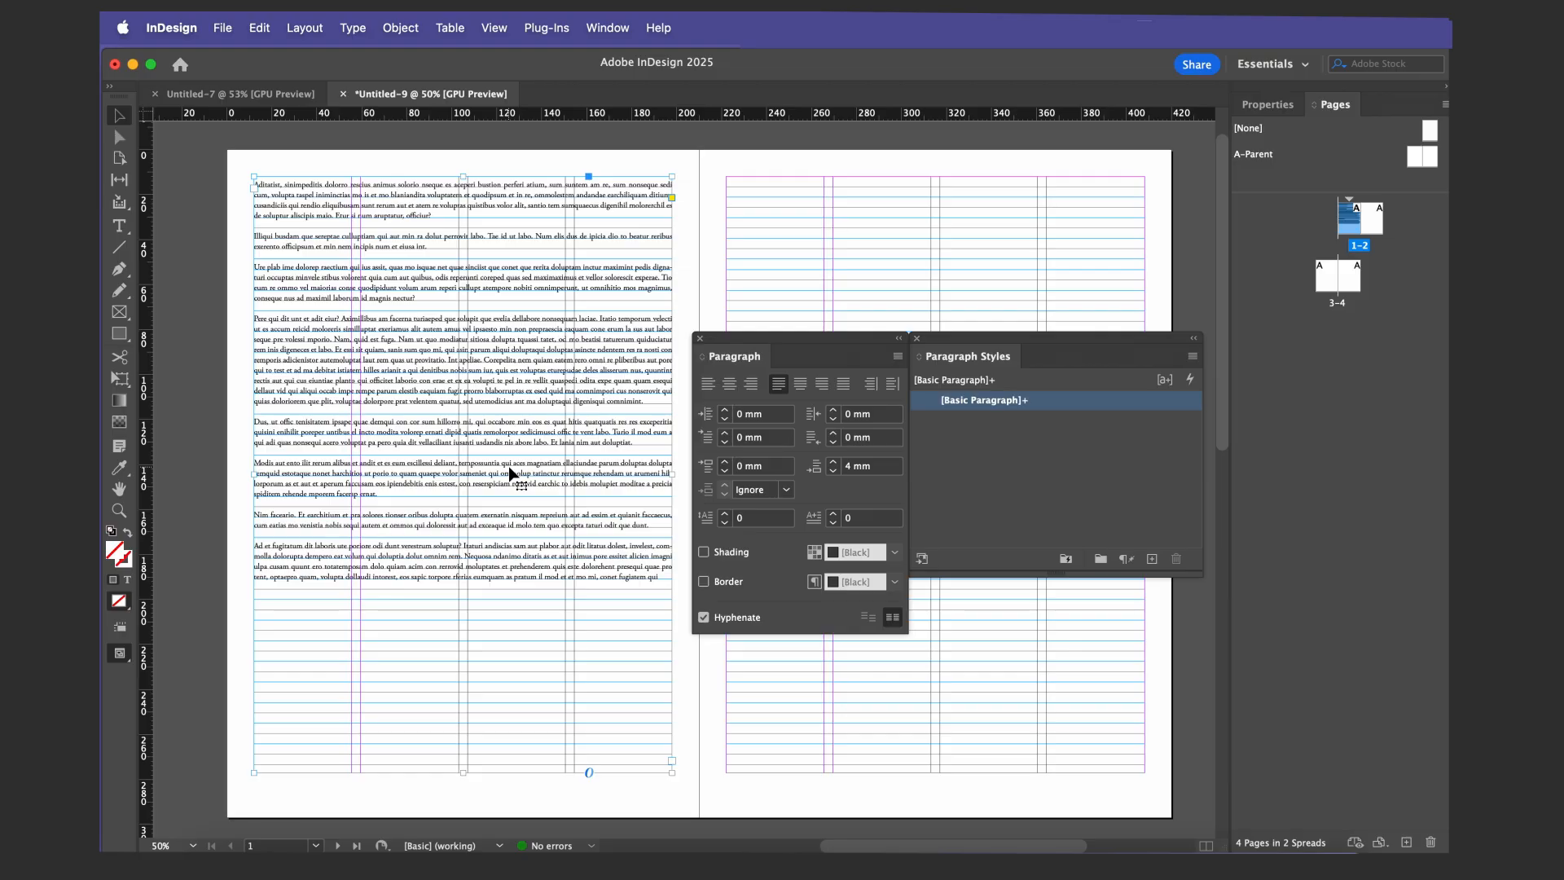
Examine at several magnifications how the lines and paragraph gaps on page 1 sit on the baseline grid
scroll(512, 474, "up", 5)
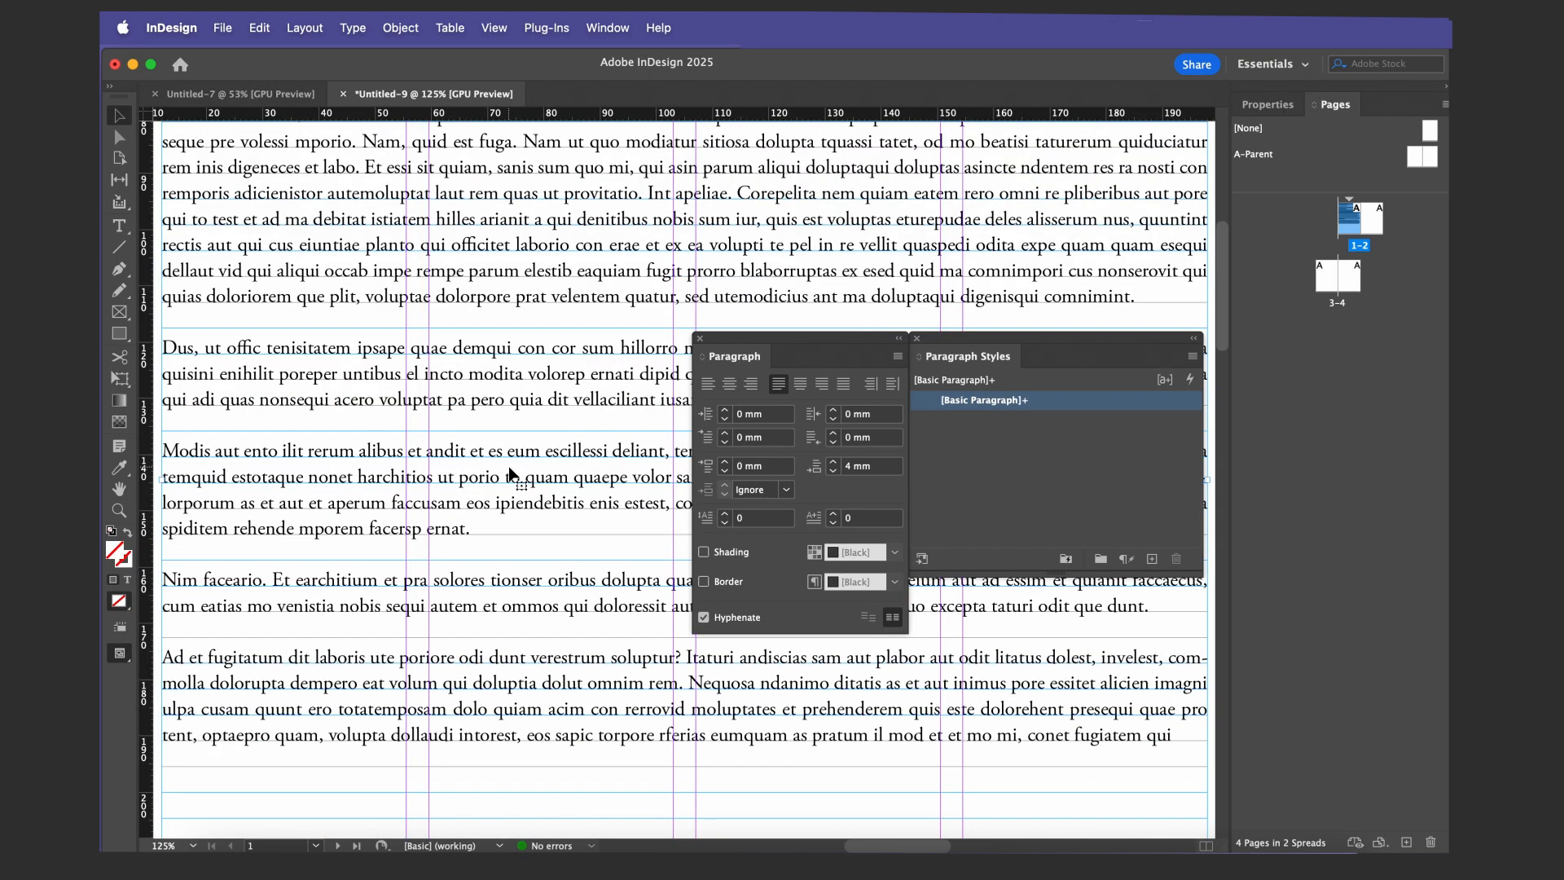
scroll(511, 474, "down", 1)
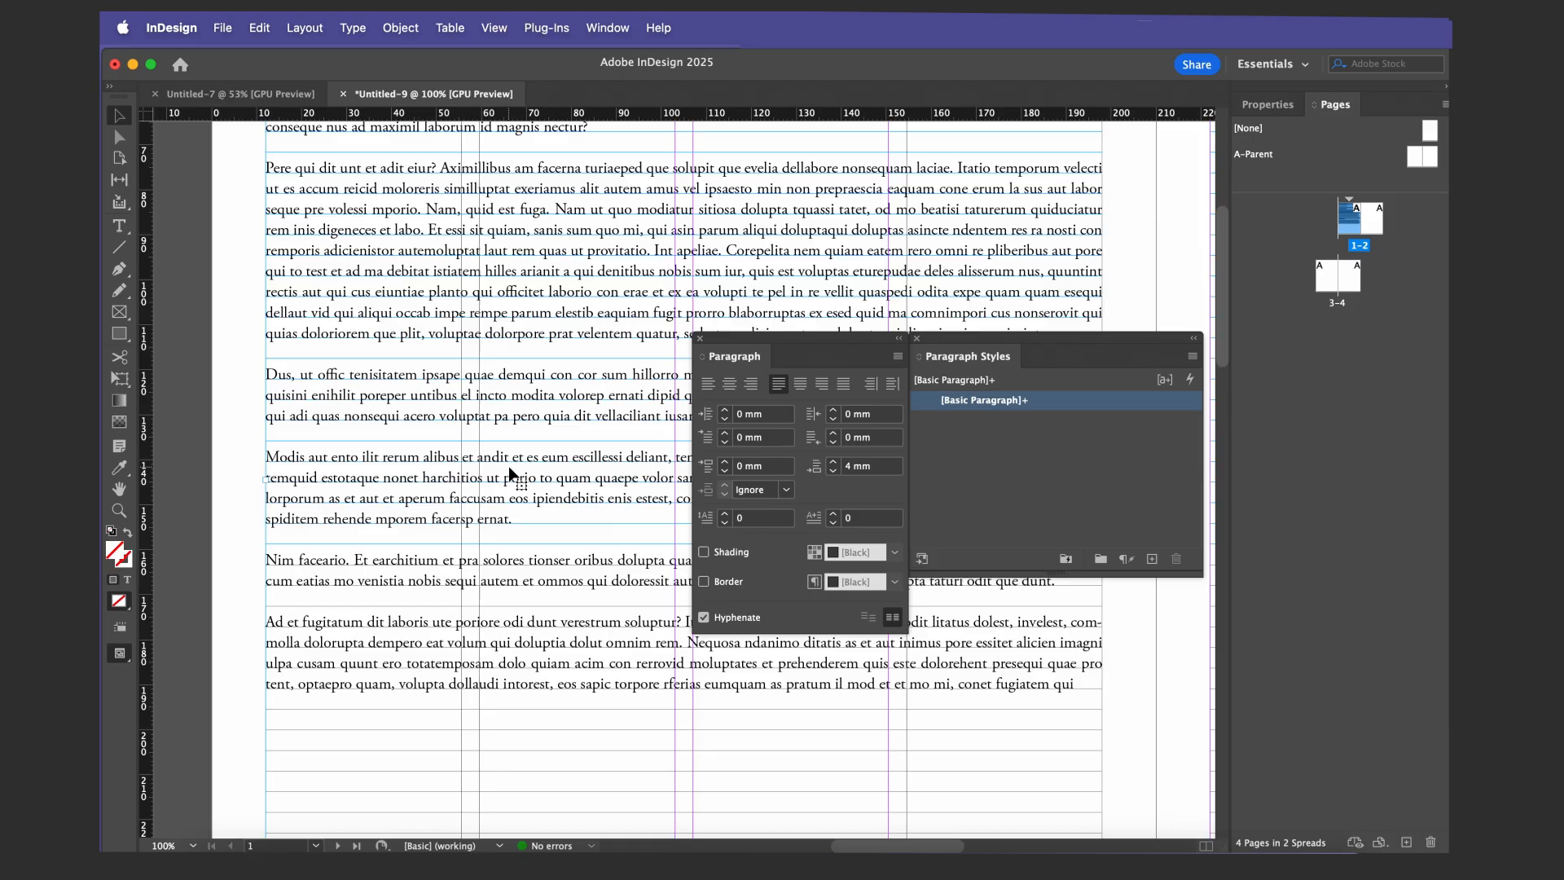
scroll(555, 415, "up", 2)
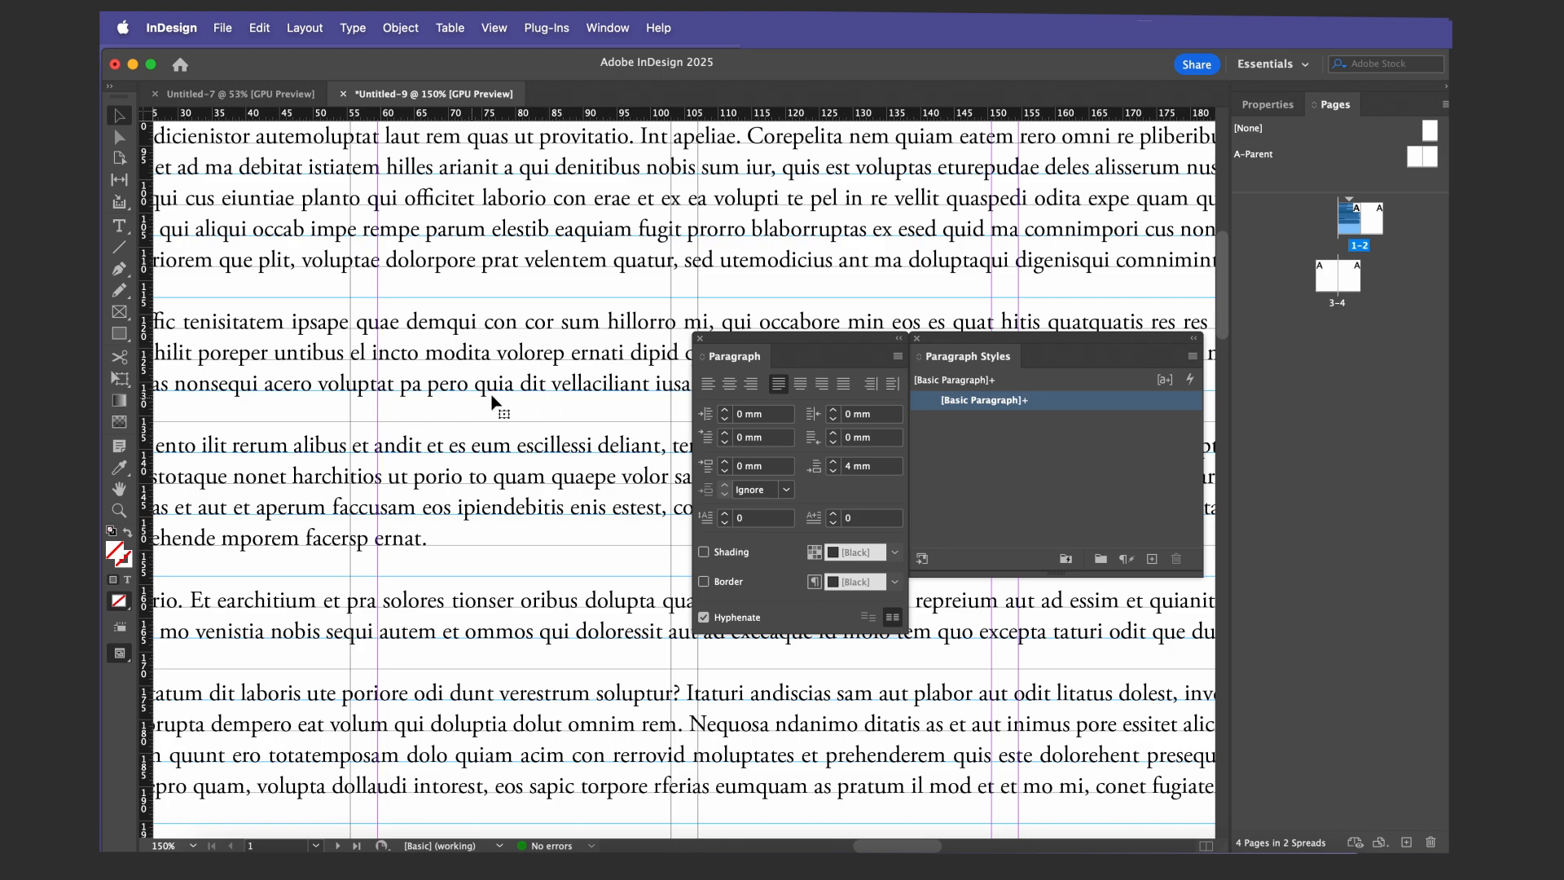
key("super+minus")
key("super+minus")
key("super+minus")
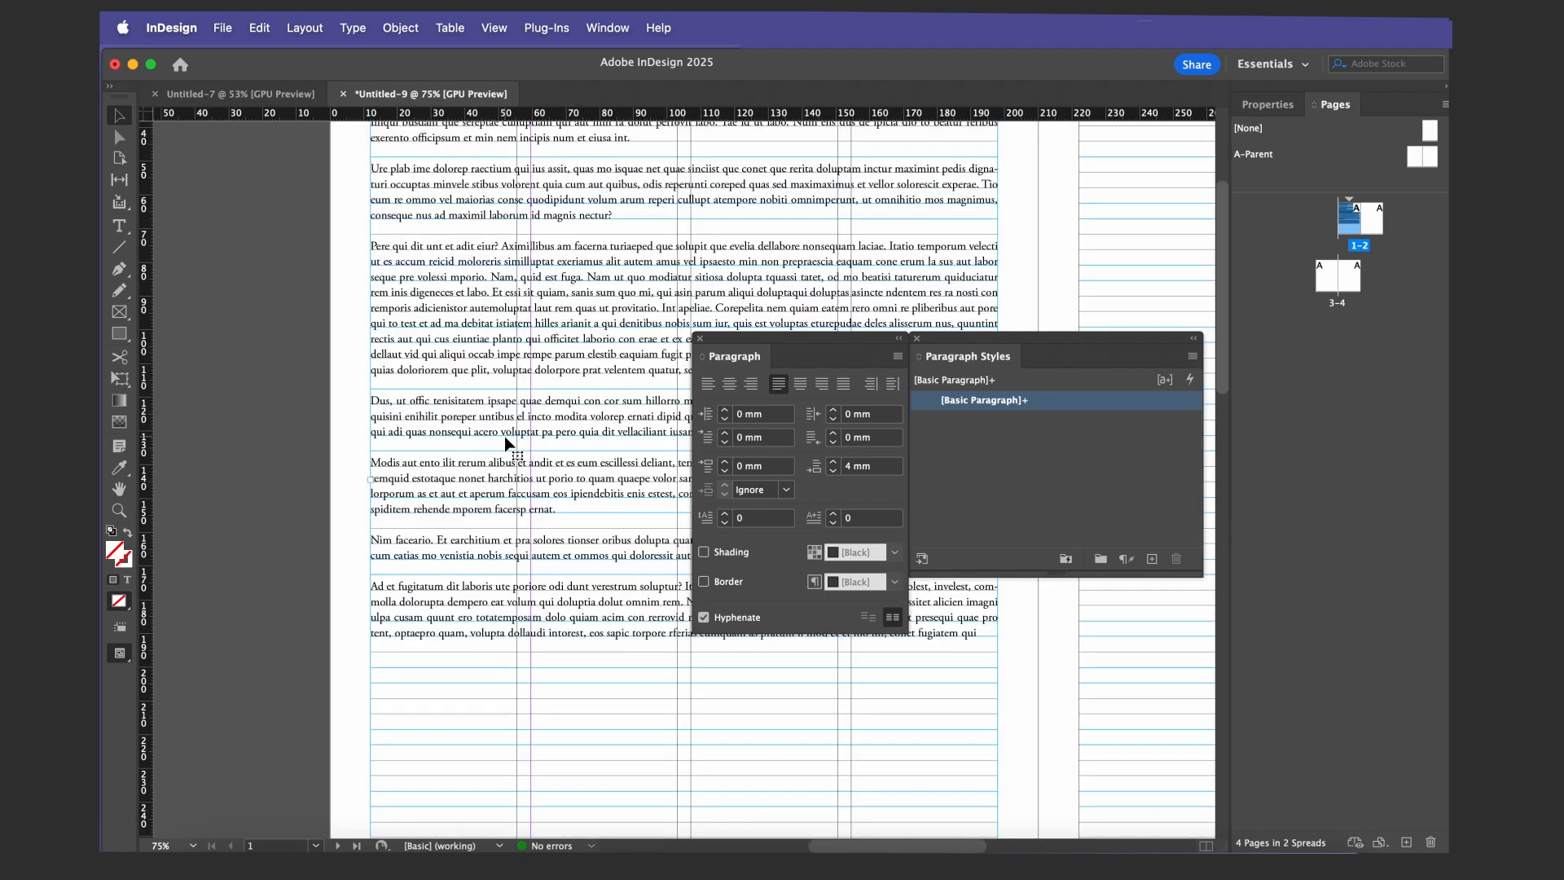
Lower the top edge of page 1's body text frame by about 65 mm, and deselect the frame
scroll(504, 444, "up", 5)
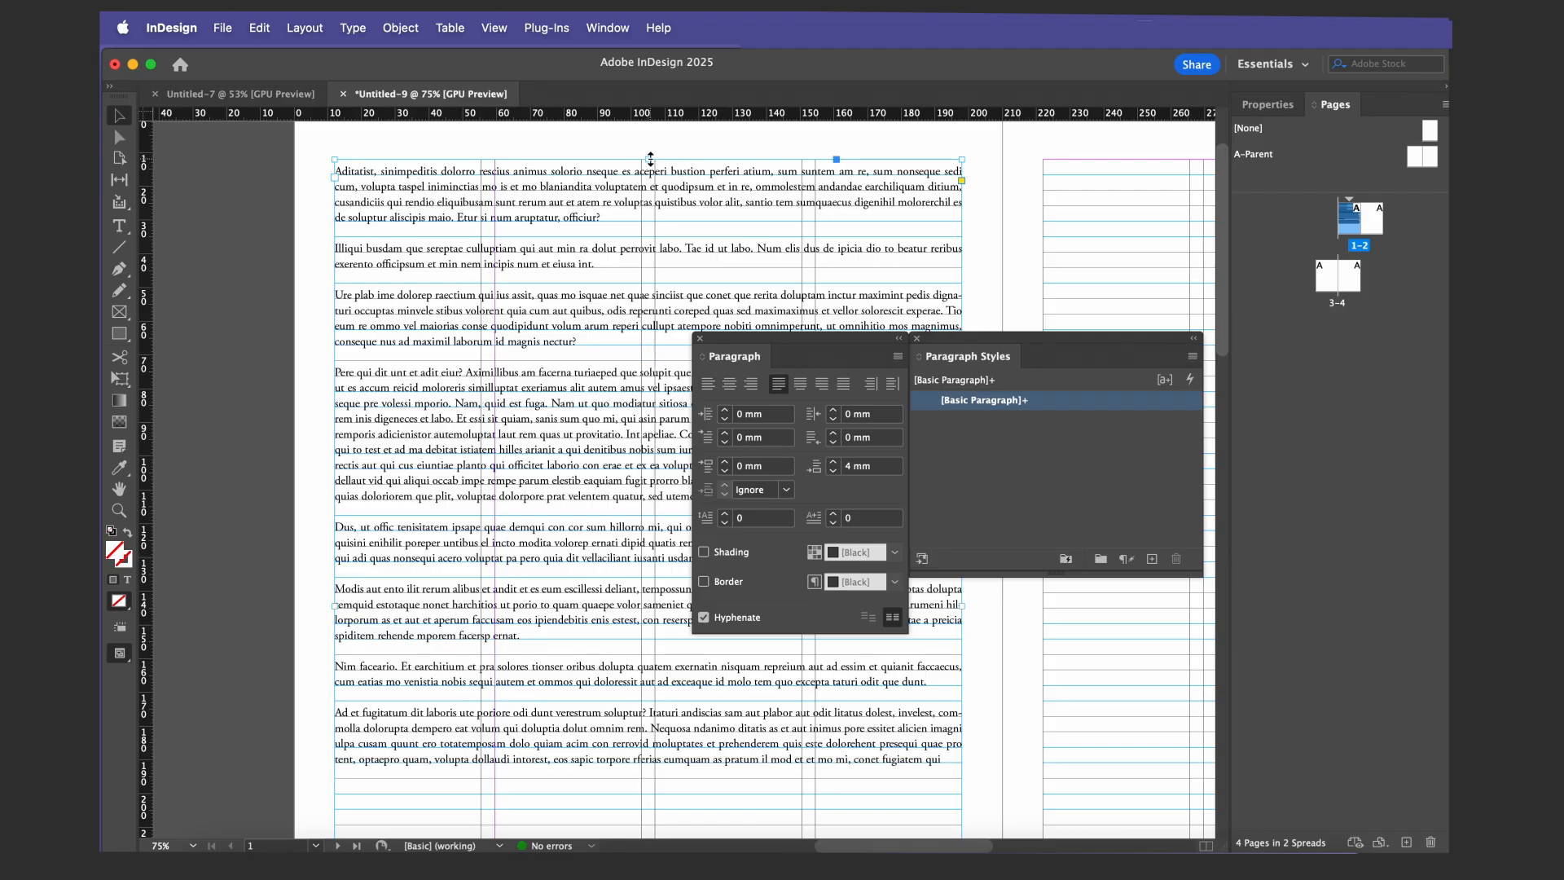
left_click_drag(650, 159, 644, 376)
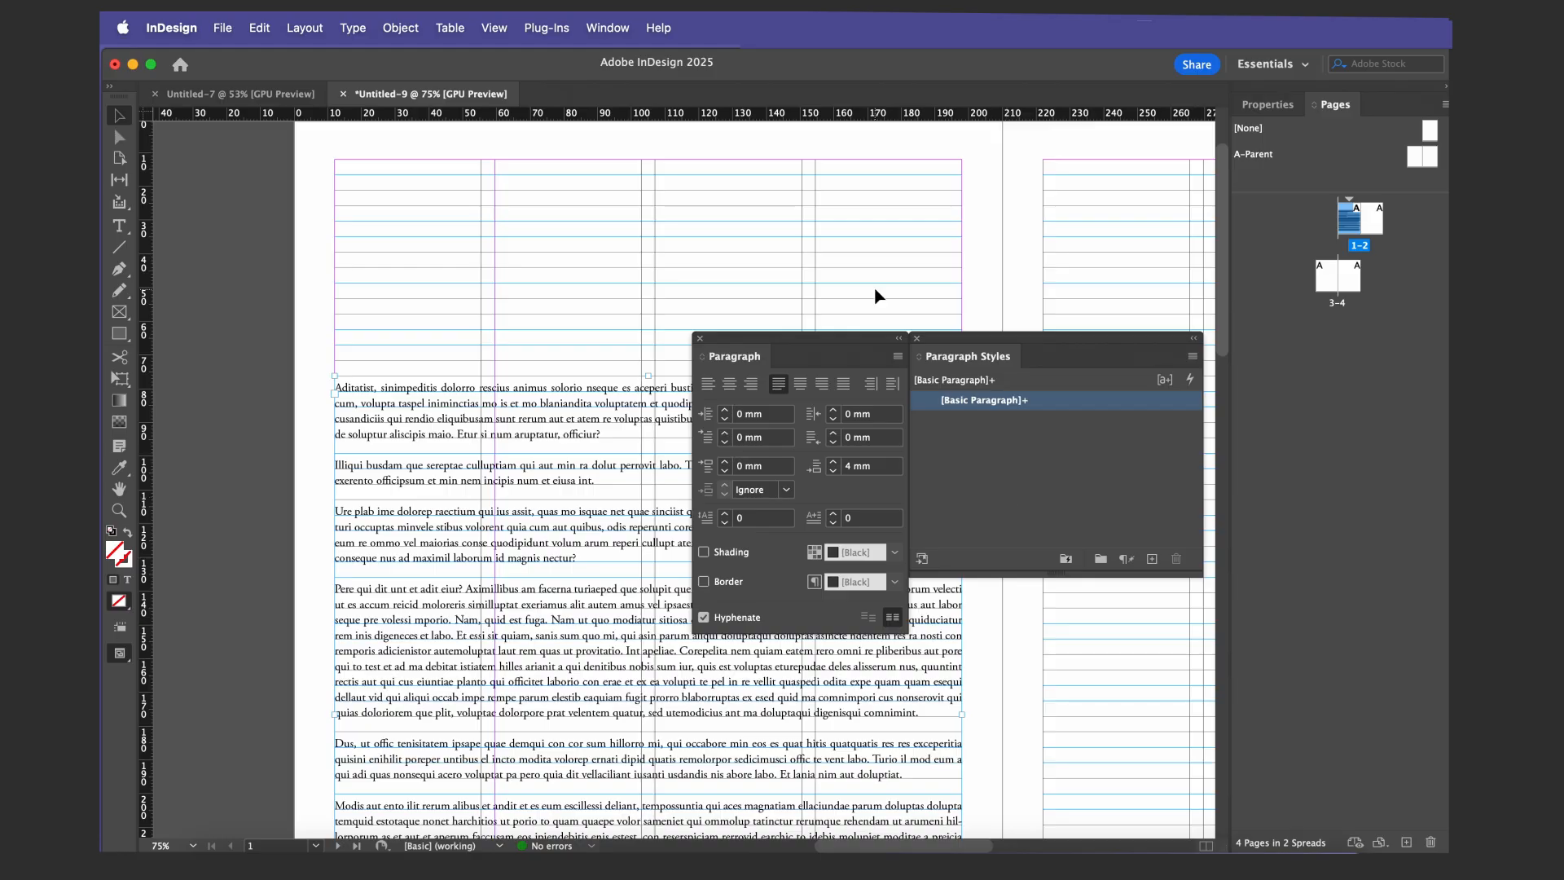
left_click(208, 234)
Start a new paragraph style named Deck
left_click(1191, 356)
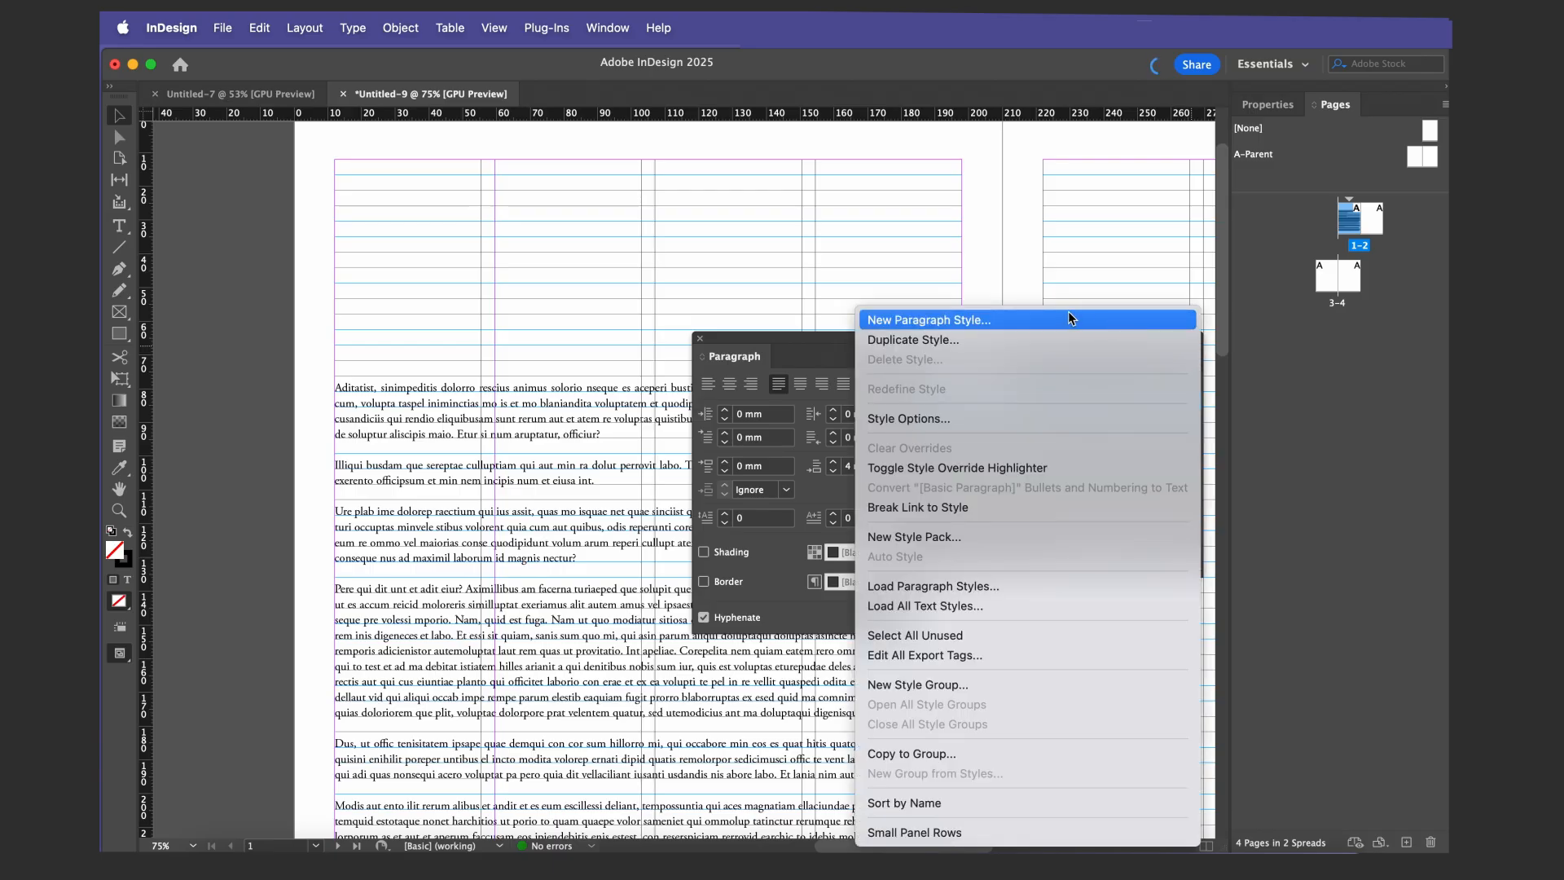
left_click(1071, 317)
type("Deck")
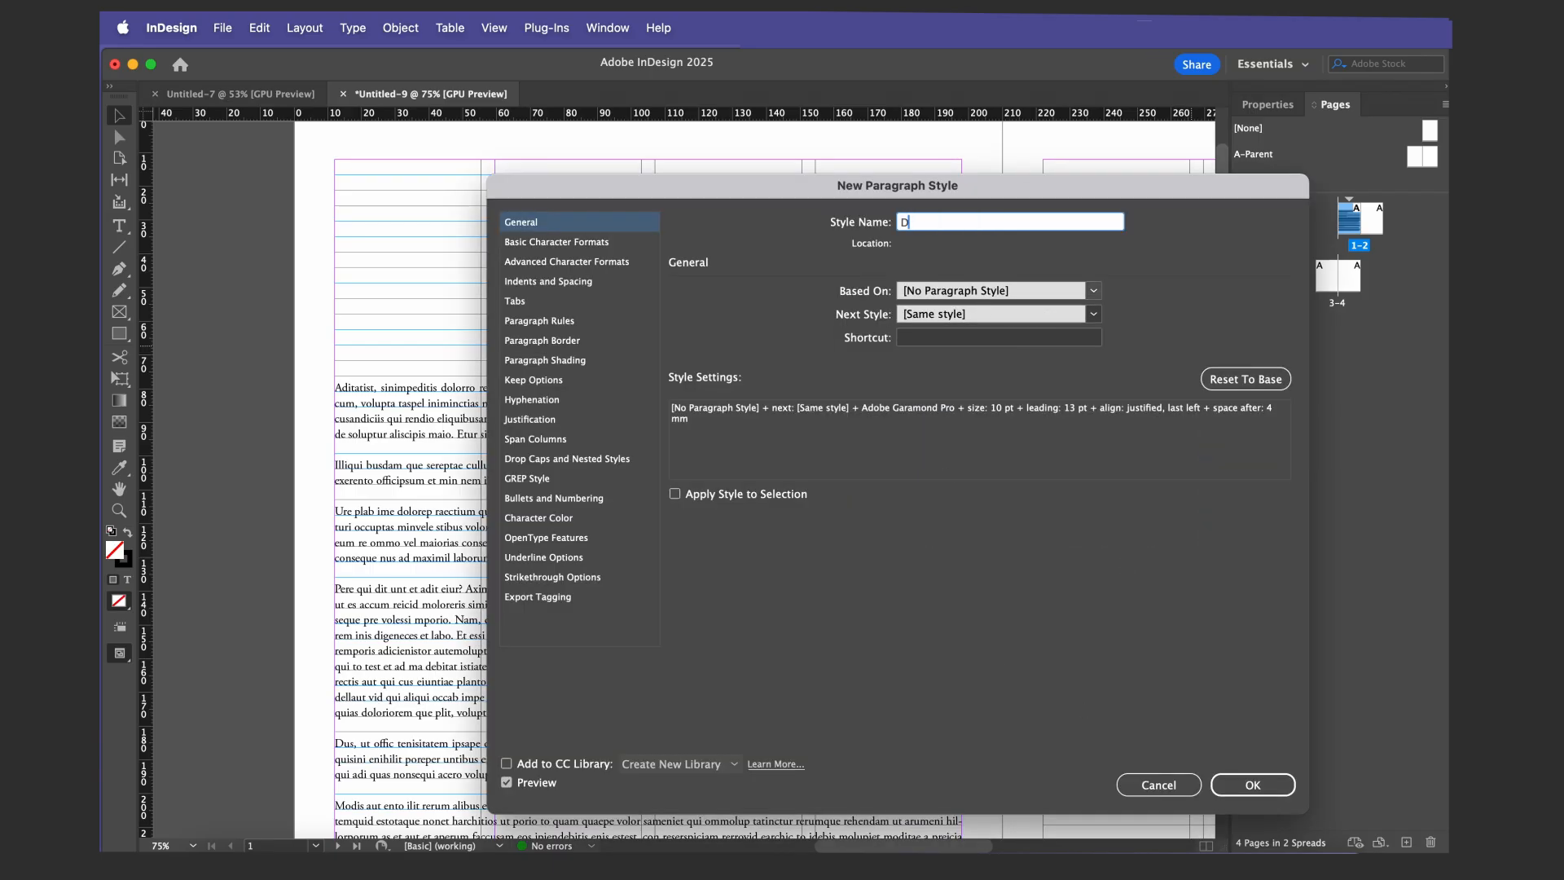
Set the Deck style's font family to Avenir Next and its font style to Medium
left_click(605, 245)
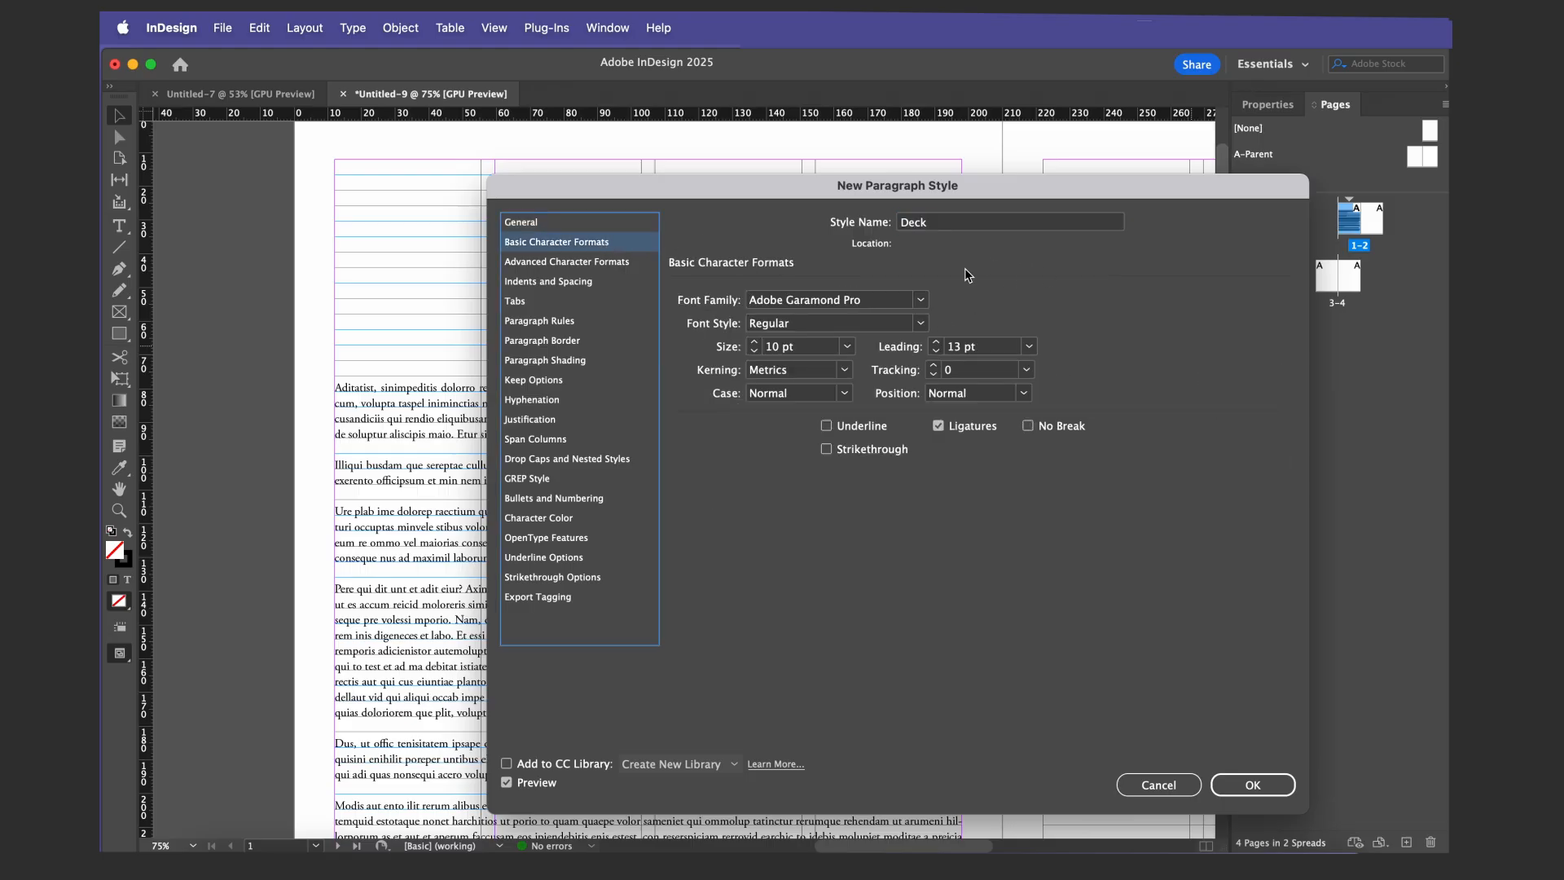
left_click(921, 301)
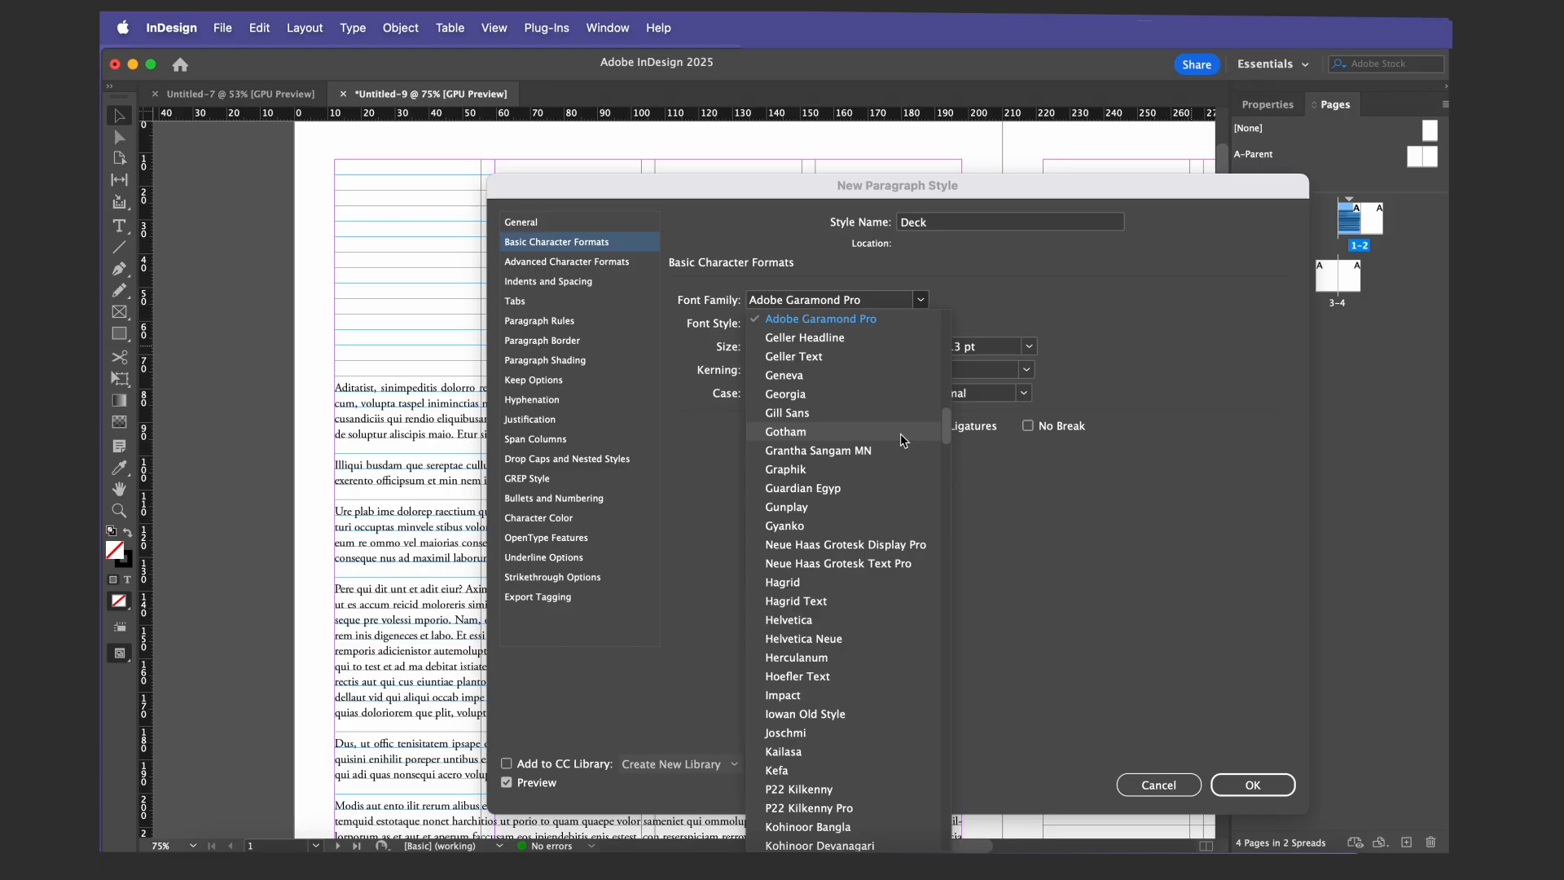
scroll(901, 433, "up", 10)
scroll(901, 434, "up", 10)
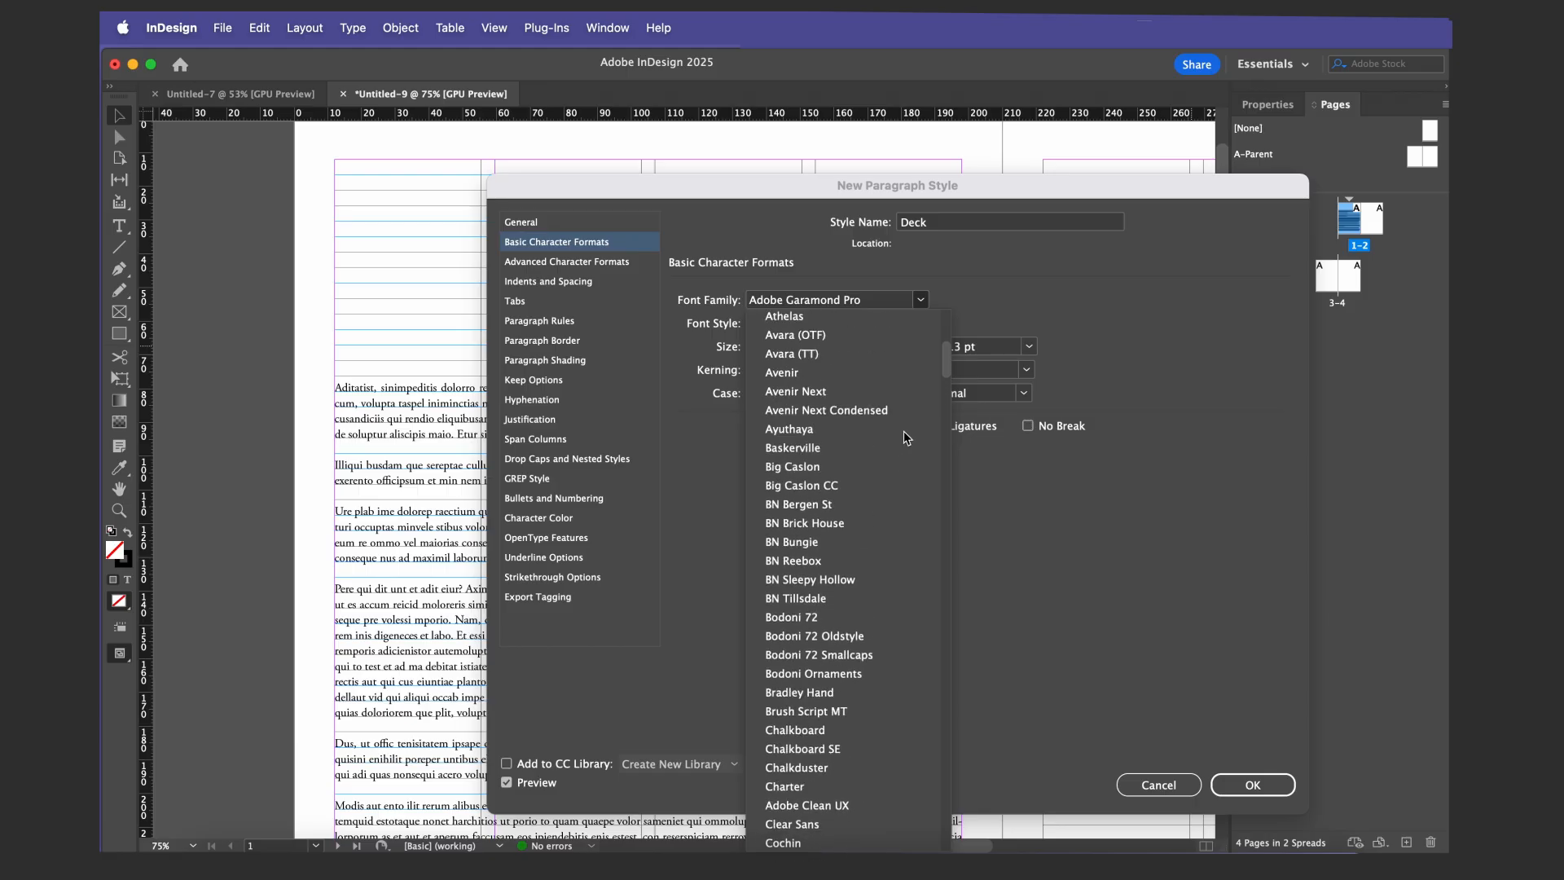
left_click(844, 393)
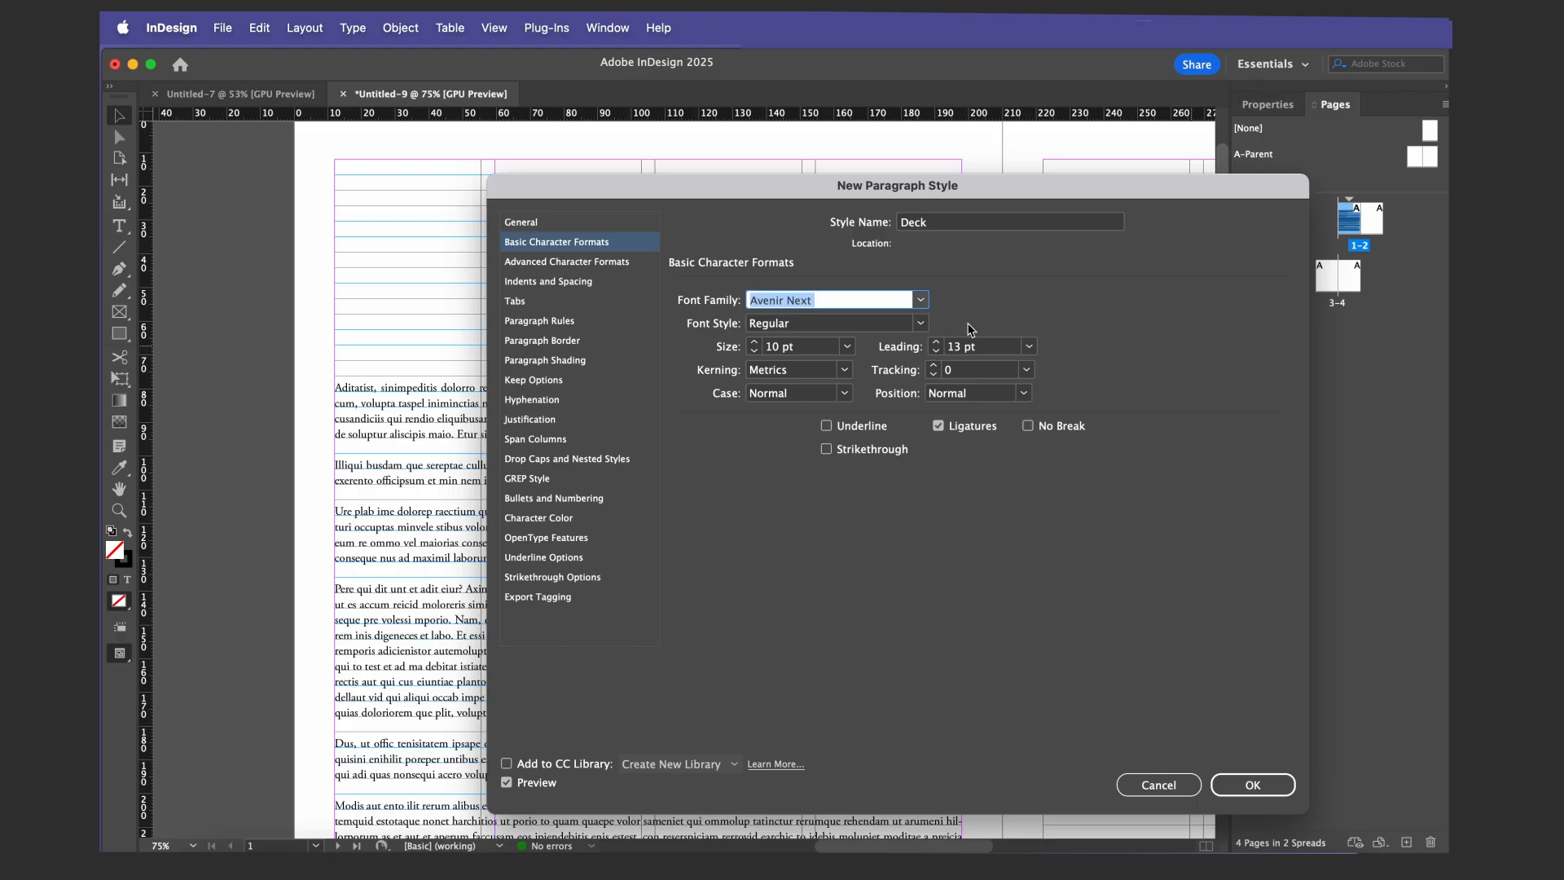
left_click(921, 323)
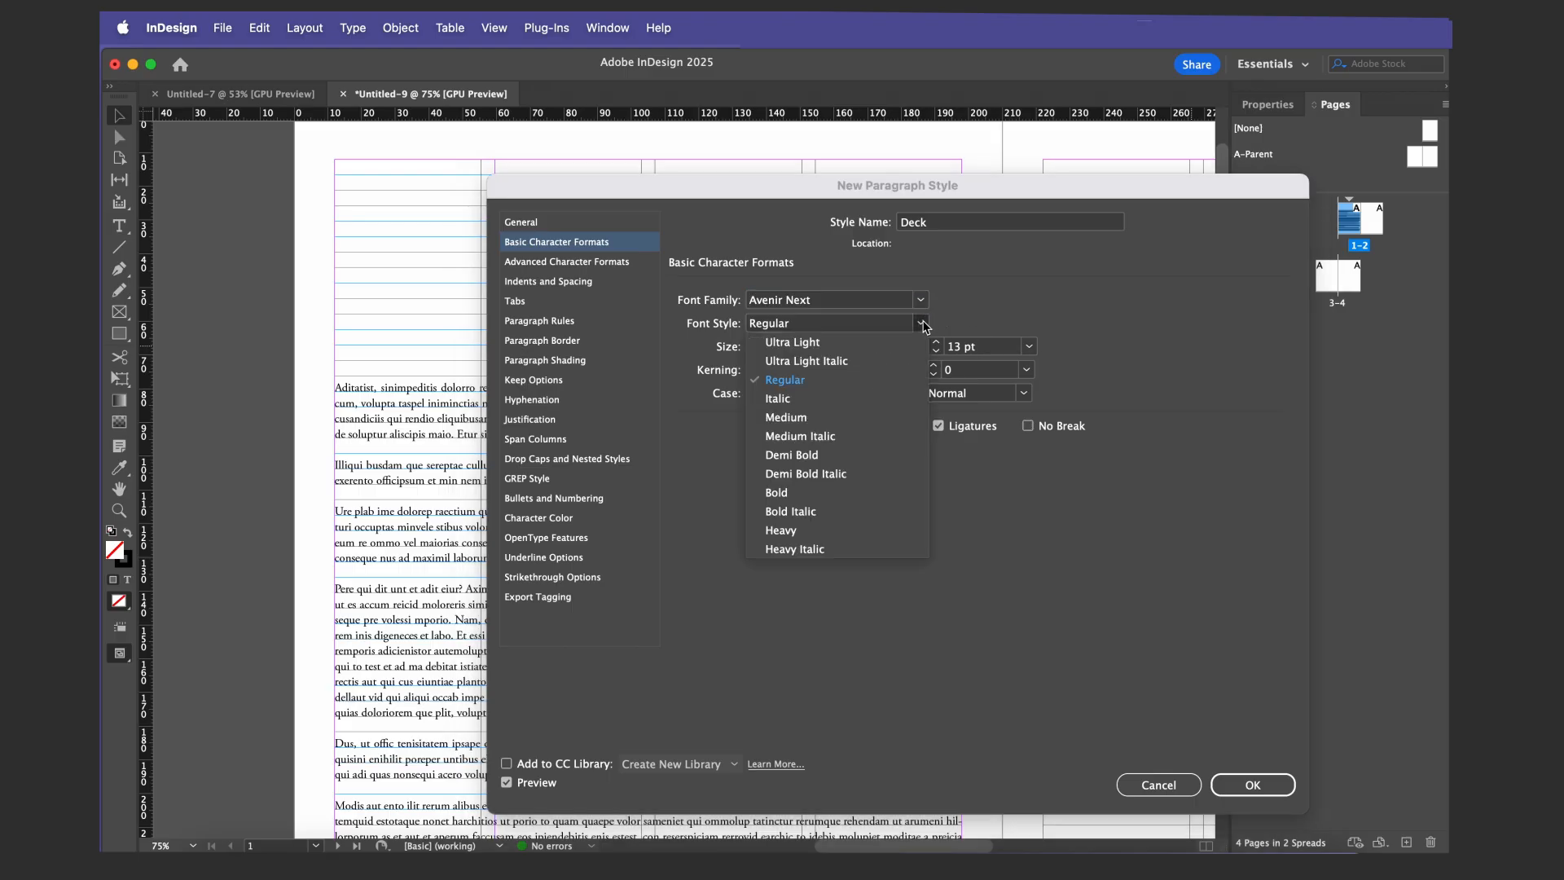
left_click(876, 417)
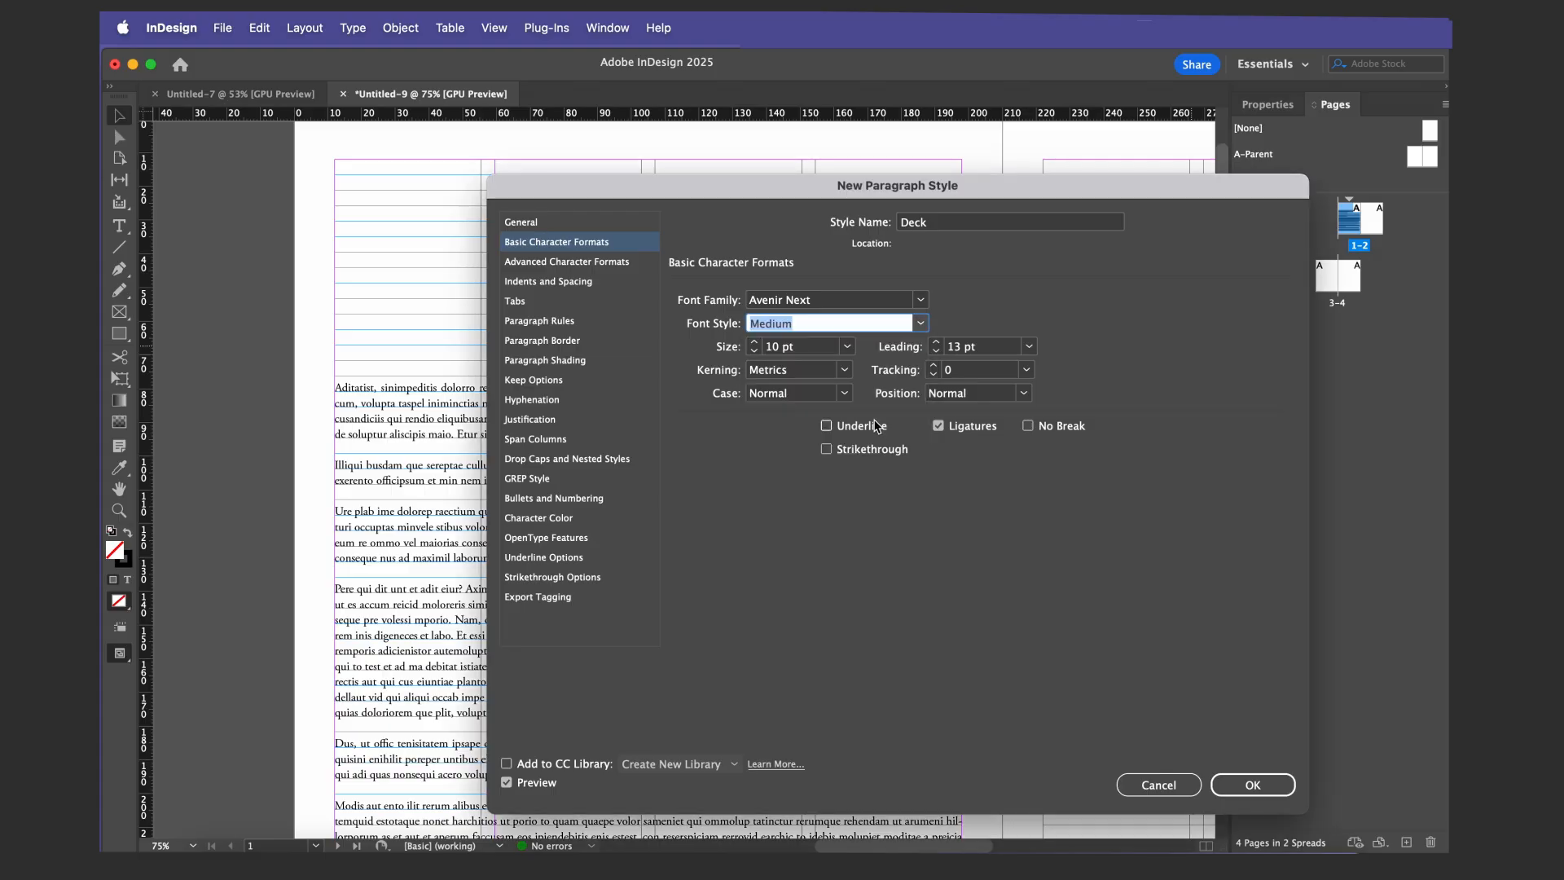
Set the Deck style's size to 26 pt and its leading to 26 pt, and save the style
left_click(850, 348)
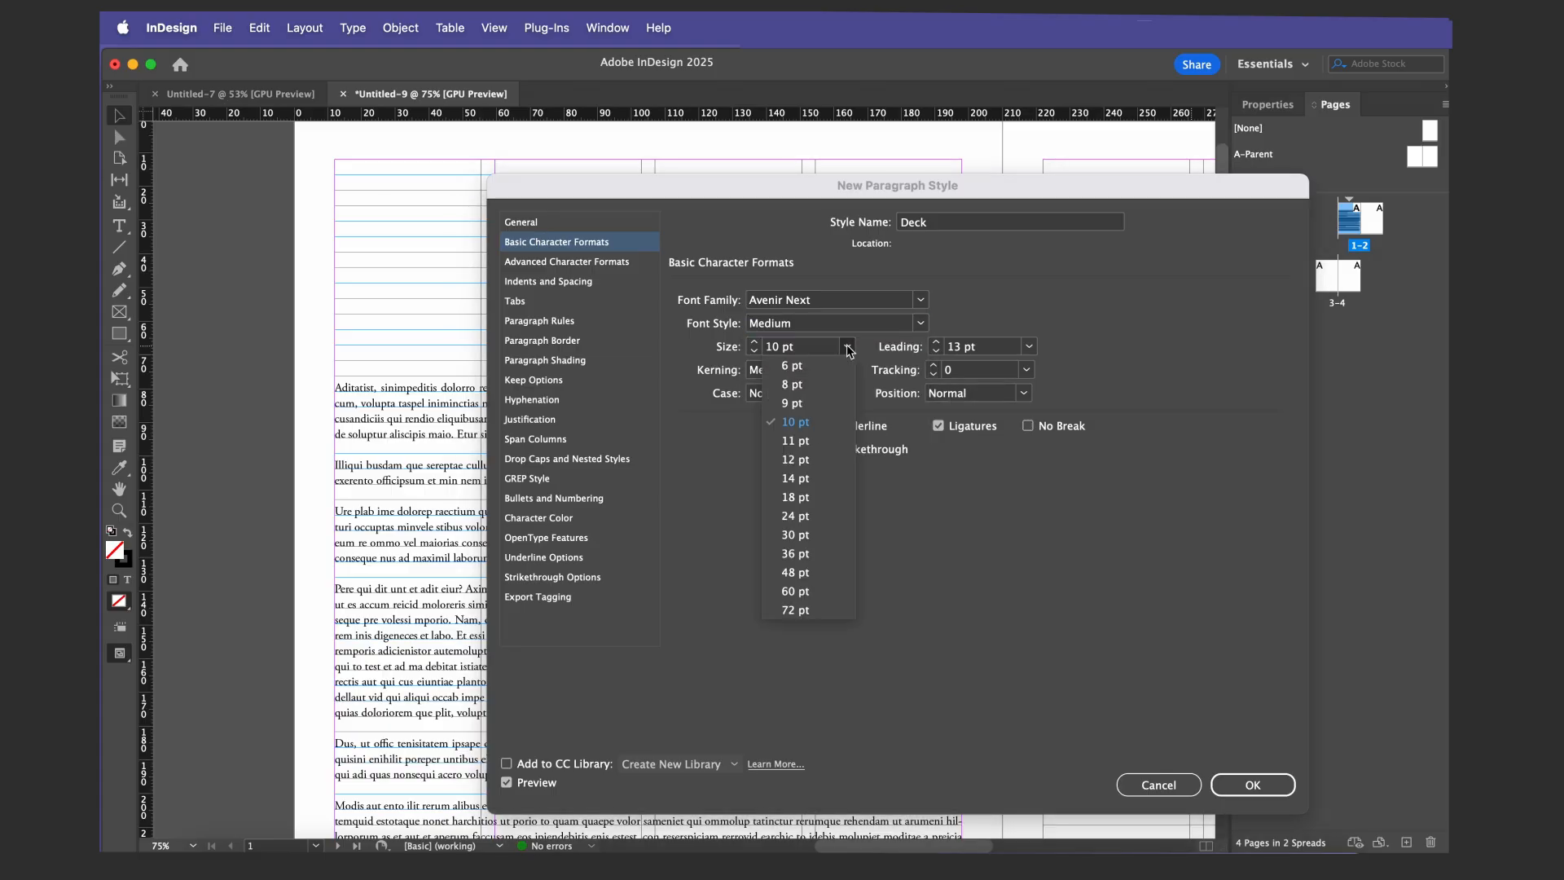
left_click(816, 520)
left_click(753, 342)
left_click(754, 341)
double_click(965, 353)
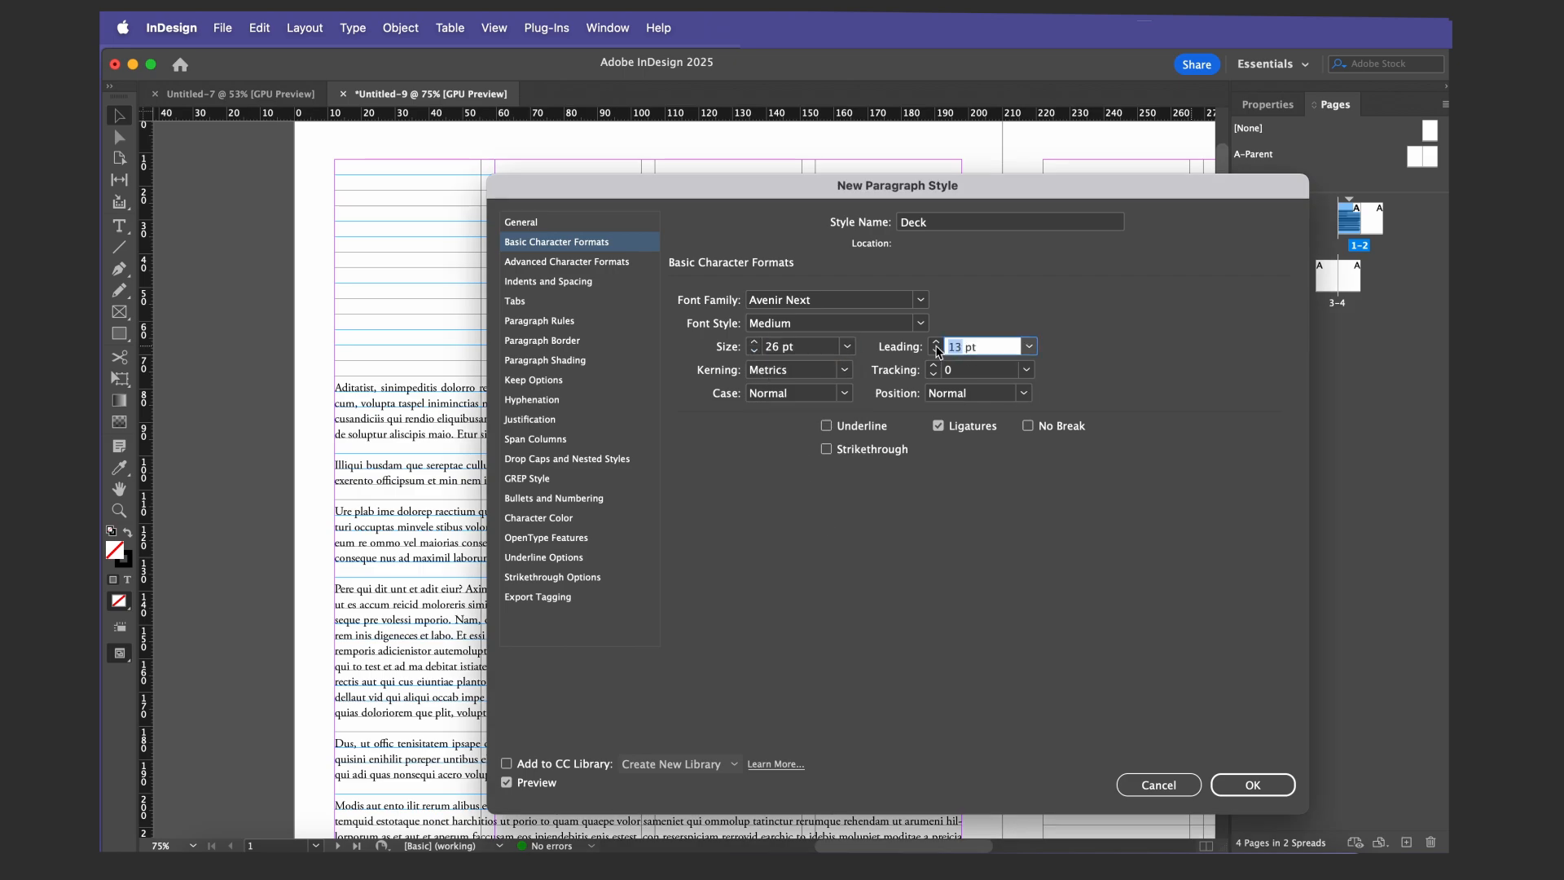
type("26")
left_click(575, 281)
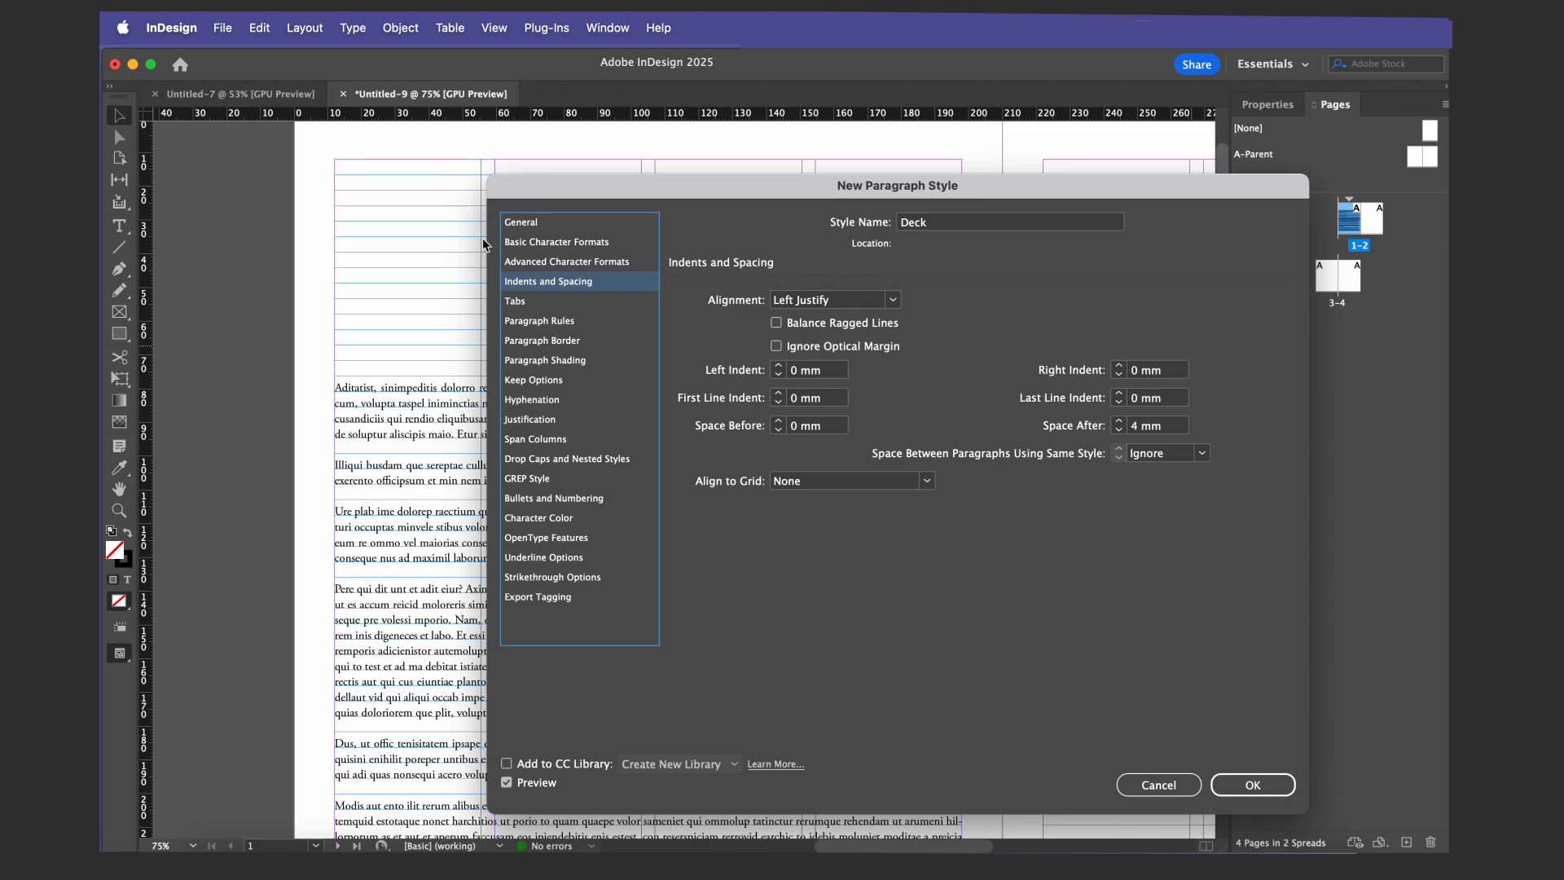
left_click(550, 245)
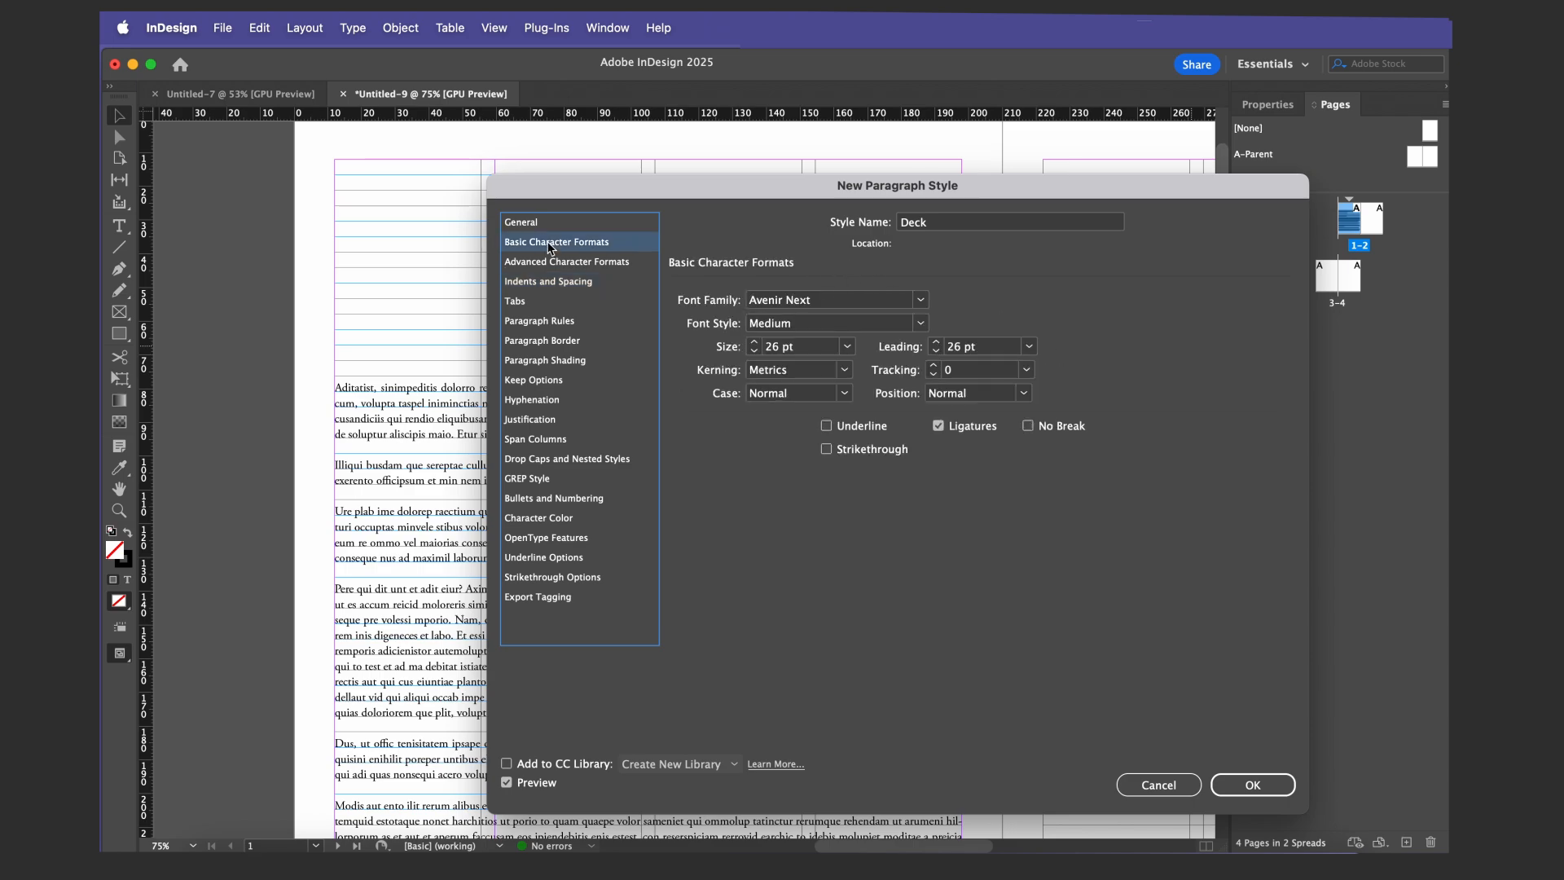
left_click(1252, 785)
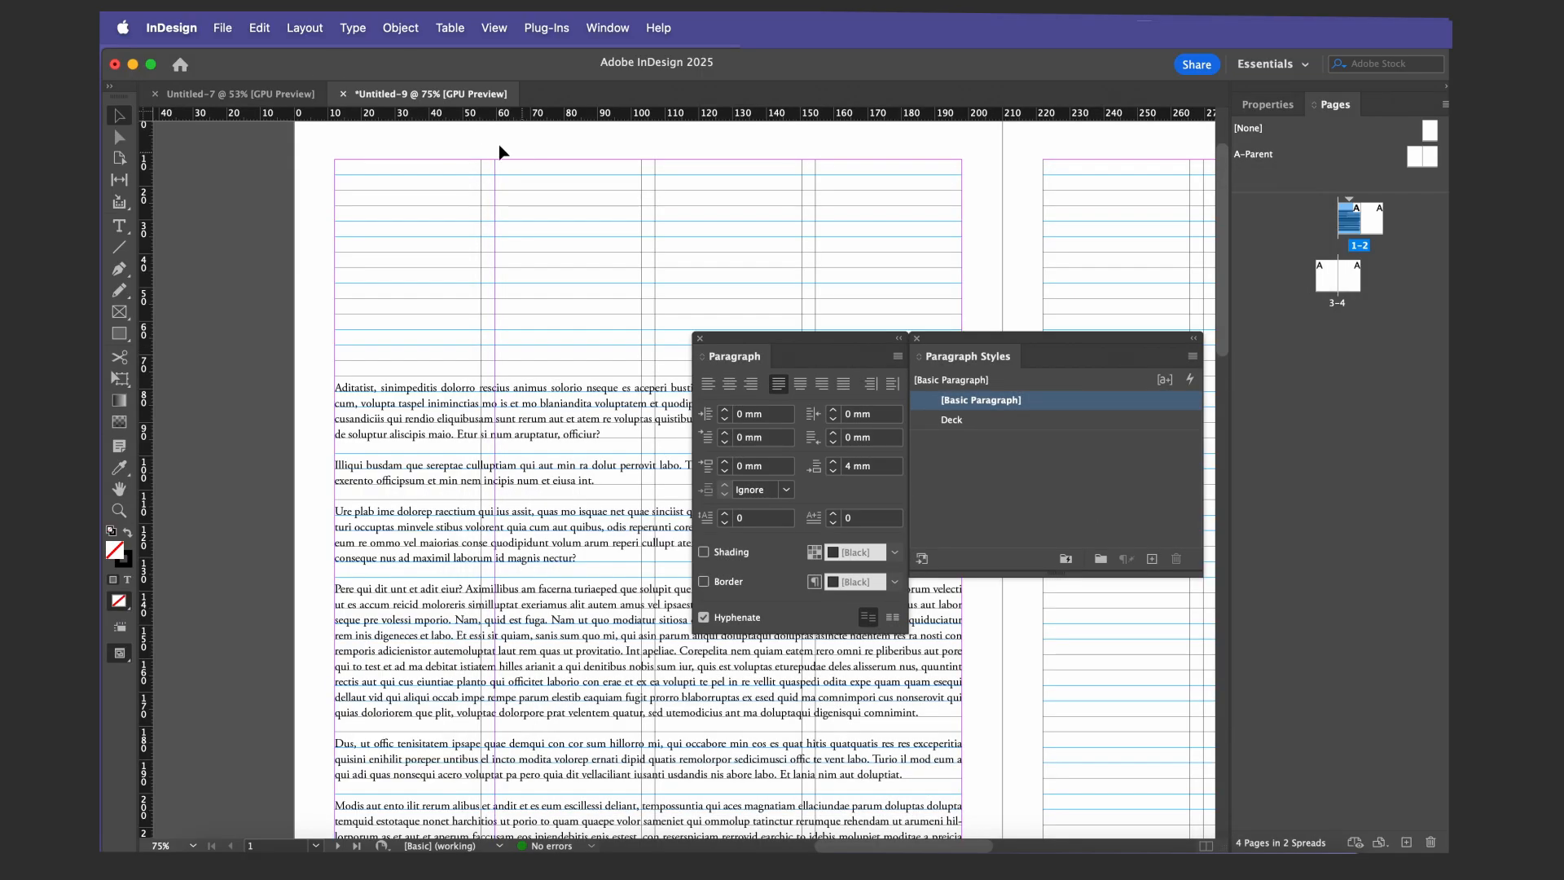
Move the Paragraph controls off the body text and lower the body frame's top edge by about 5 mm, one baseline grid line
key("t")
left_click(119, 135)
left_click(120, 119)
left_click(532, 507)
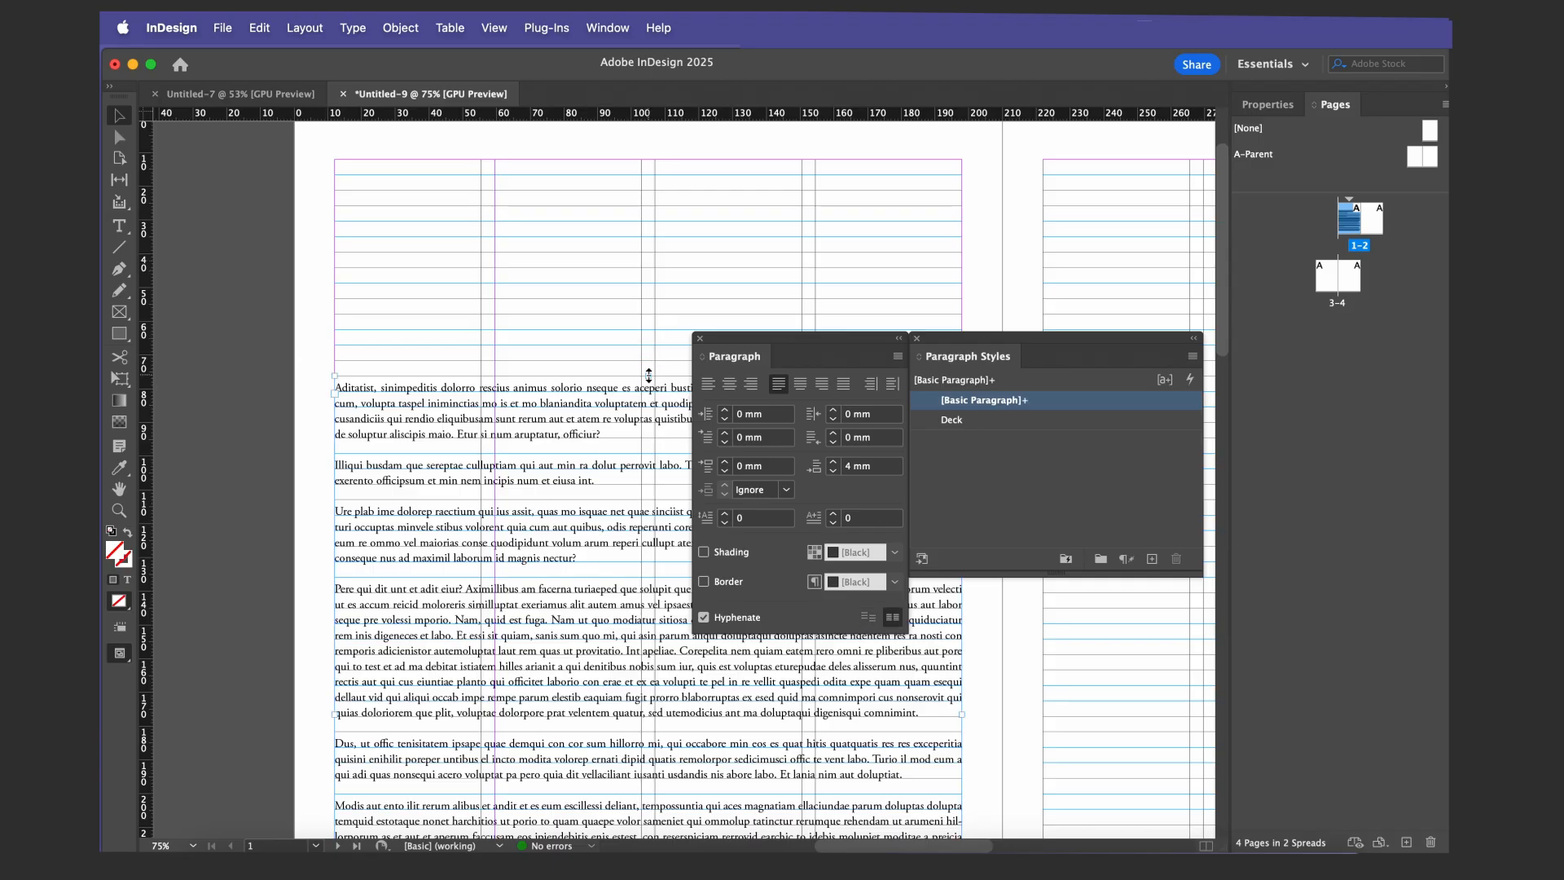
left_click_drag(745, 347, 947, 475)
mouse_move(651, 375)
left_mouse_down()
mouse_move(649, 220)
mouse_move(650, 393)
left_mouse_up()
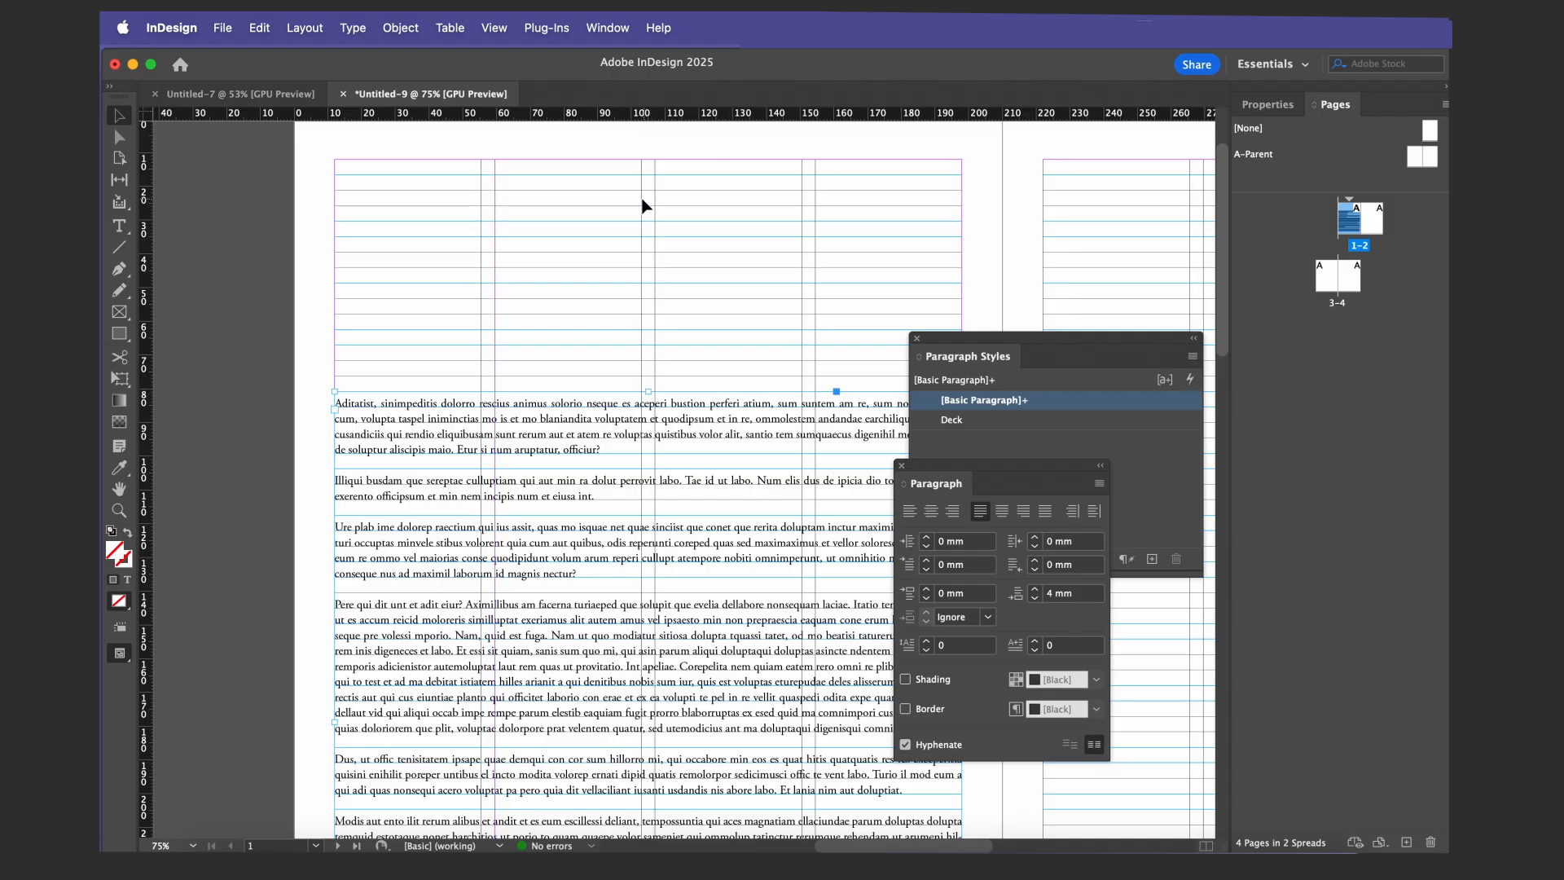
Draw a margin-to-margin text frame about 56 mm tall above the body text and fill it with placeholder text
left_click(118, 226)
left_click_drag(335, 160, 963, 350)
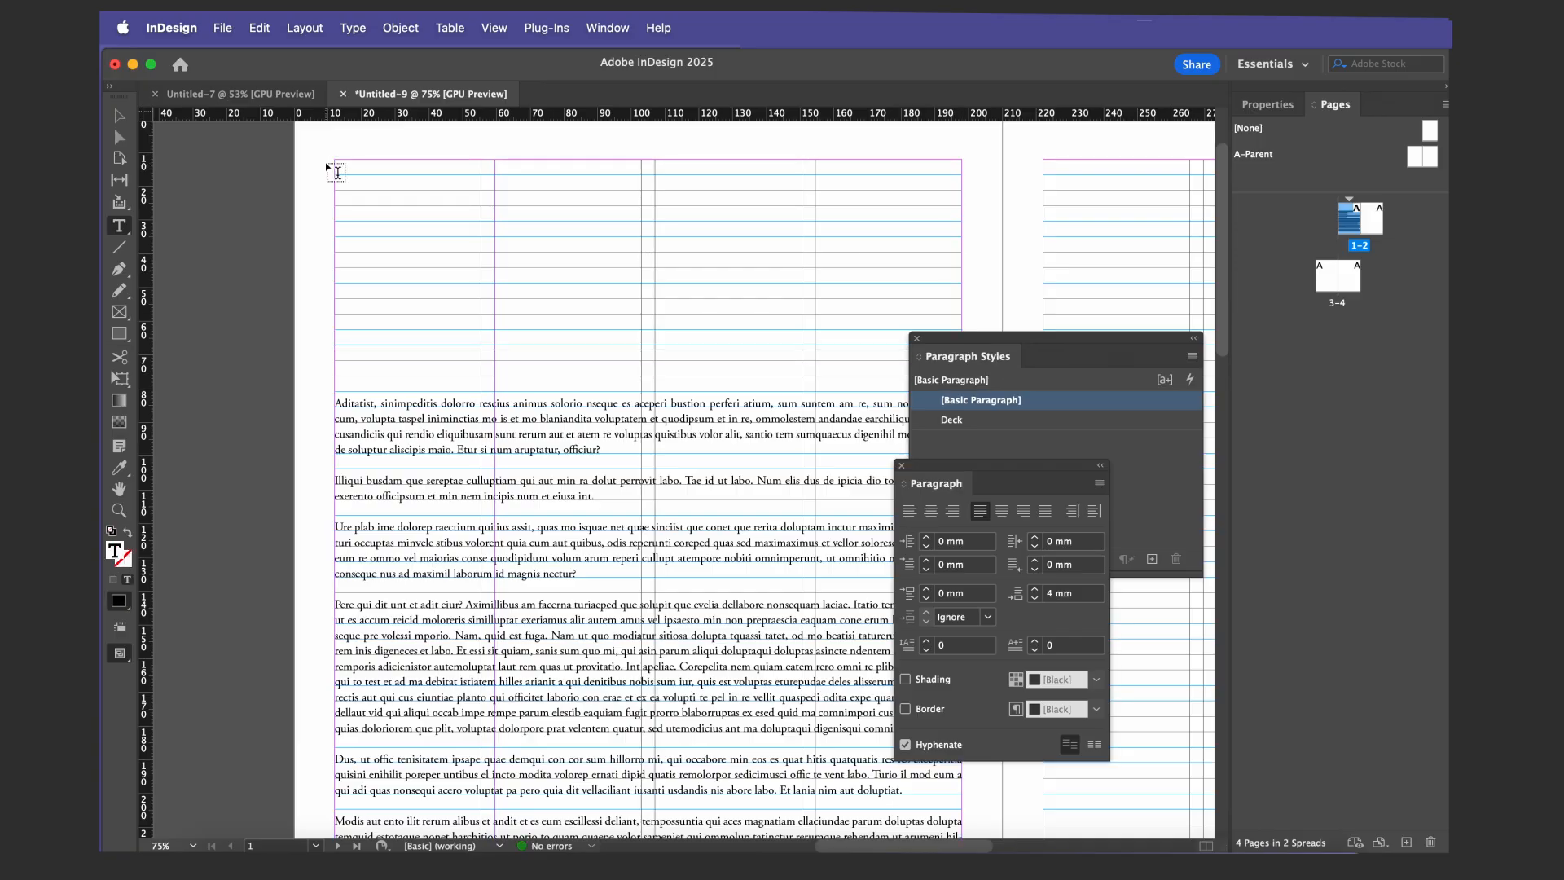
left_click(353, 28)
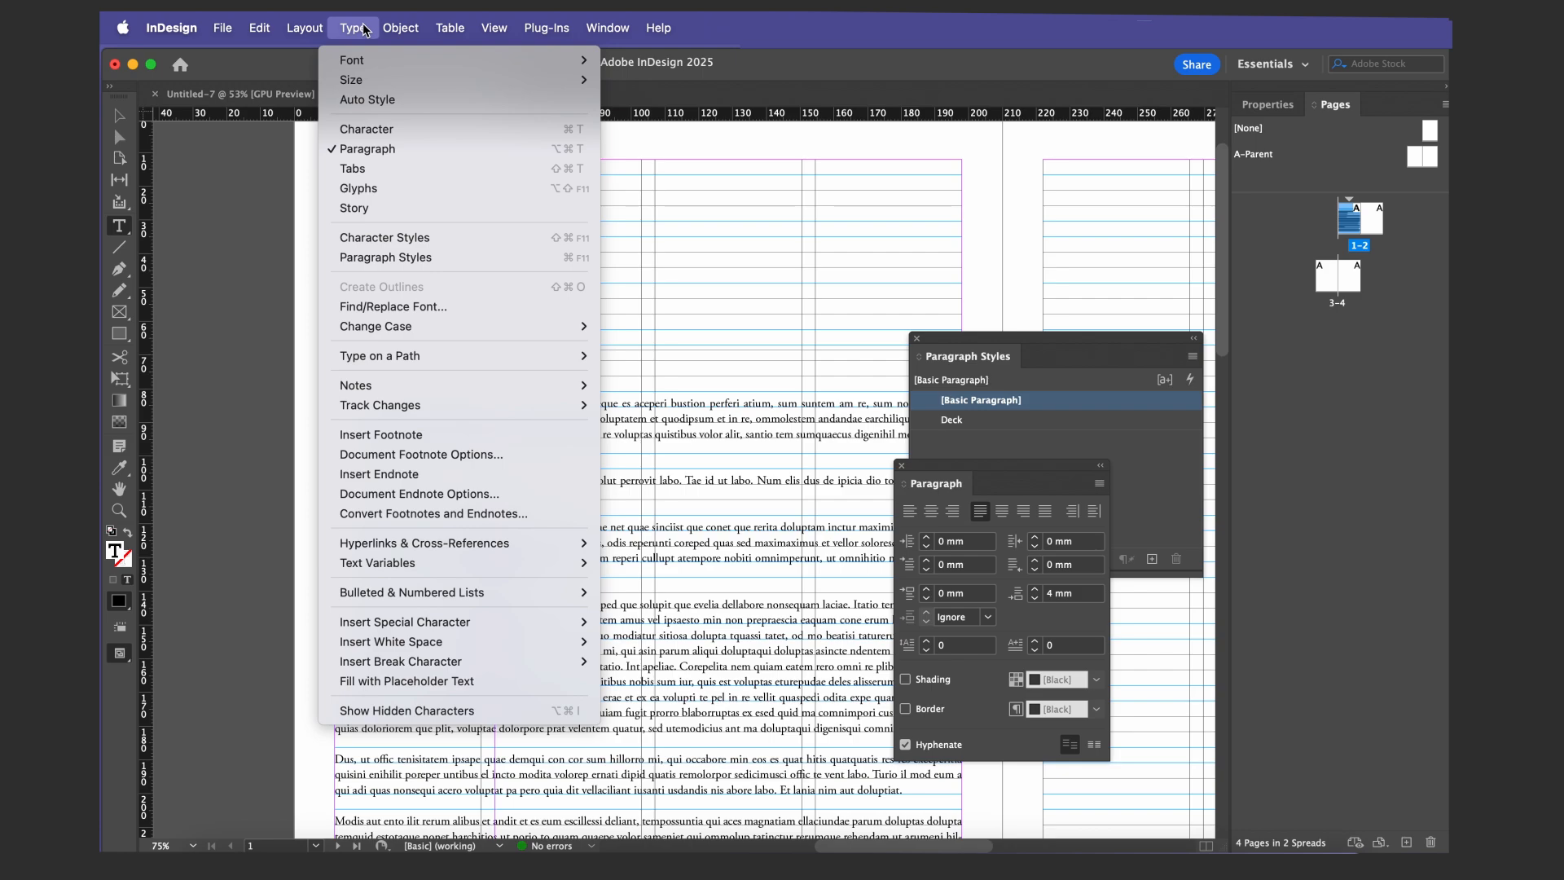
left_click(529, 682)
Apply the Deck paragraph style to the new text frame above the body text
left_click(119, 115)
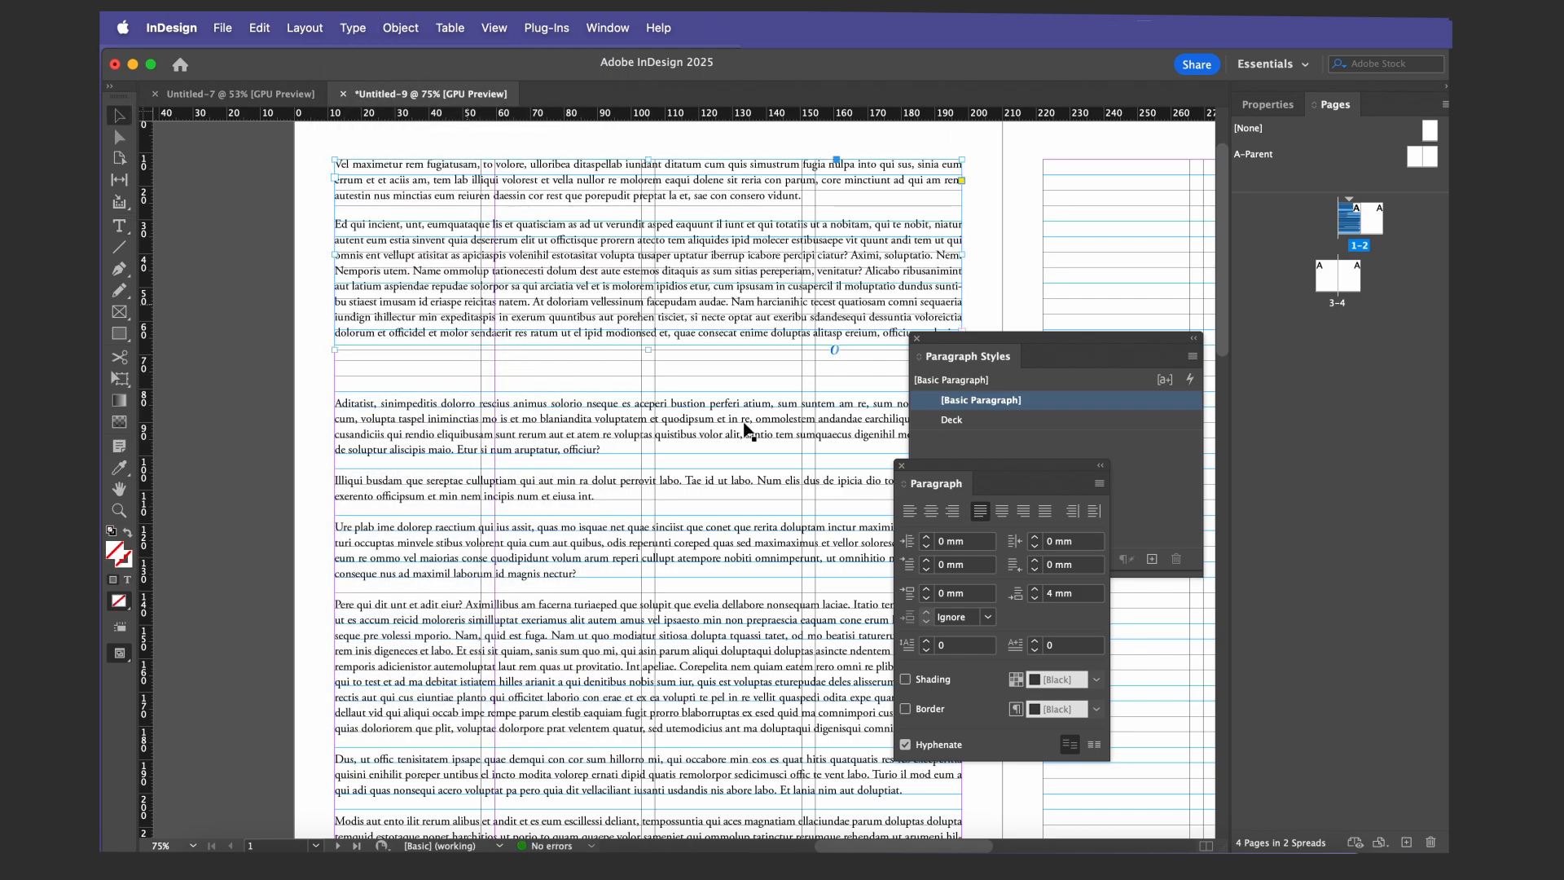
double_click(953, 420)
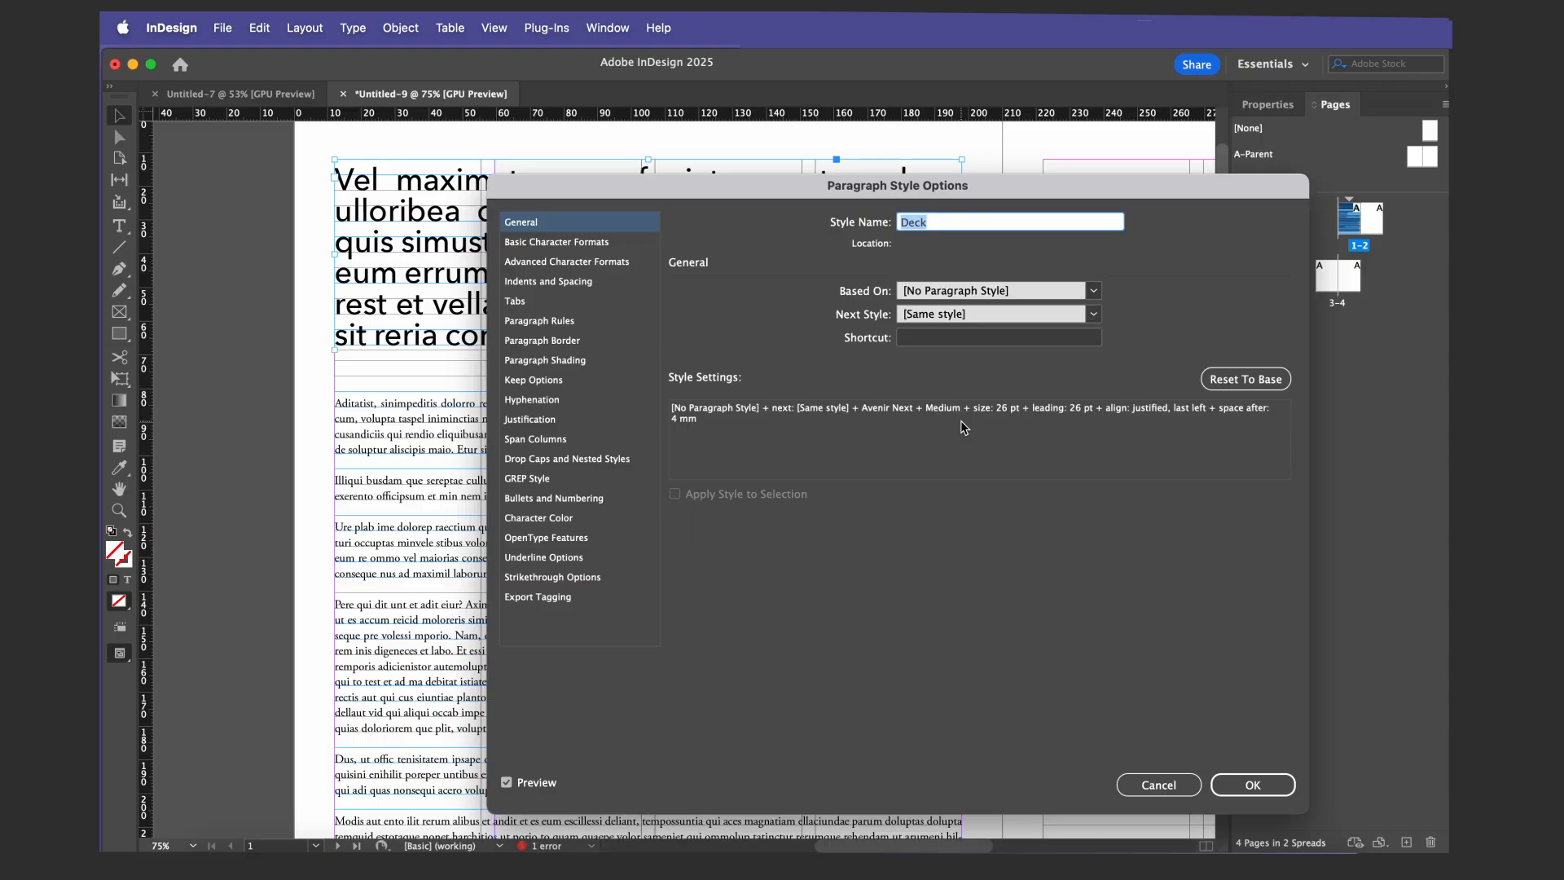
left_click(1250, 787)
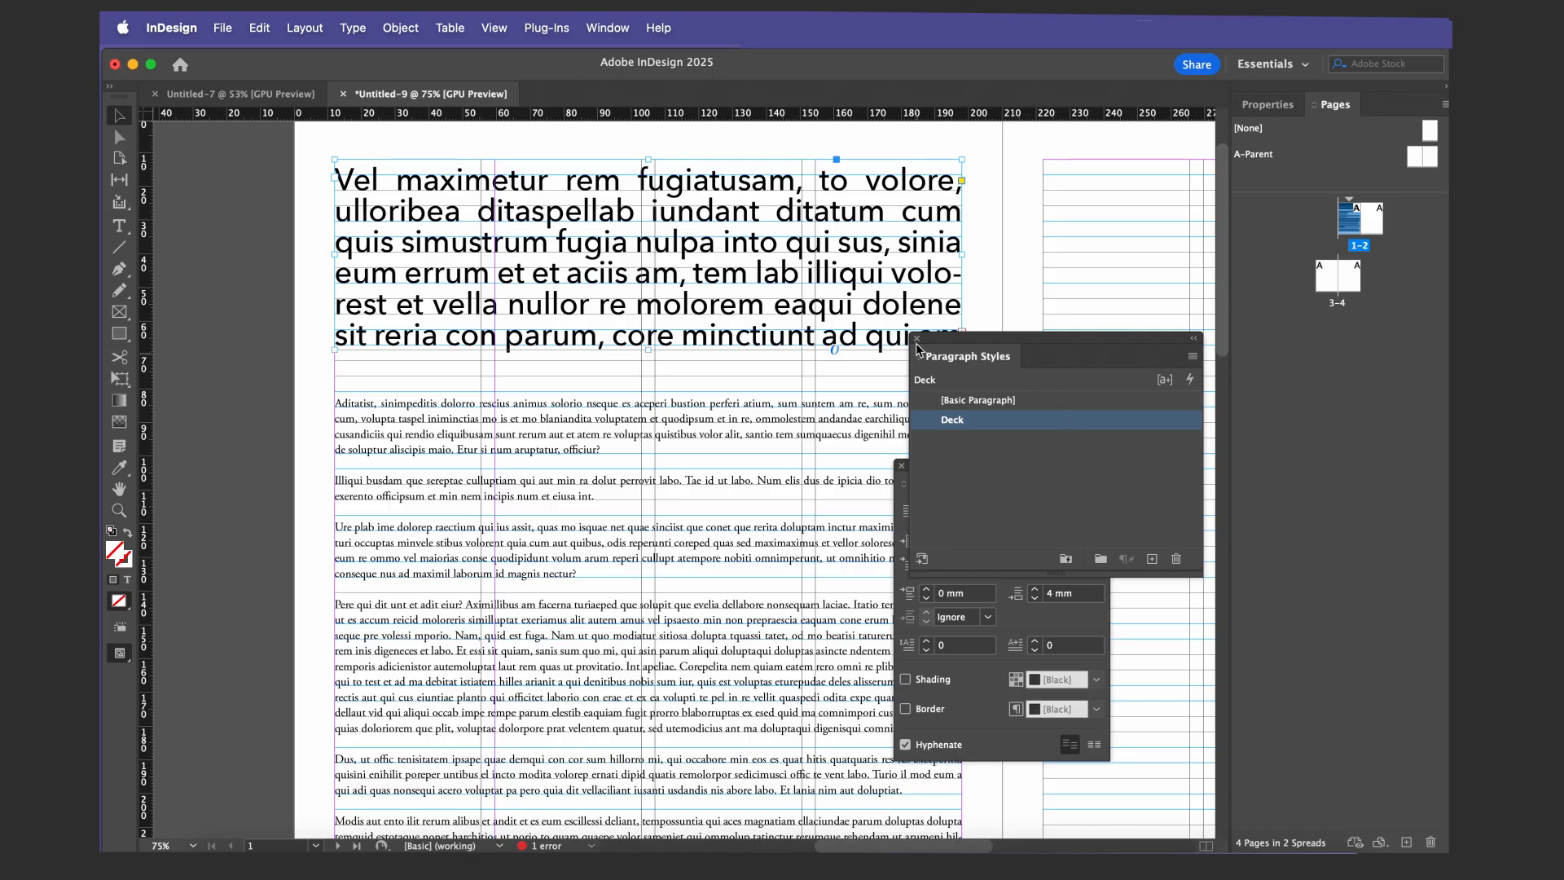
Select all text in the intro frame above the body text and align it to the baseline grid
double_click(785, 333)
key("super+a")
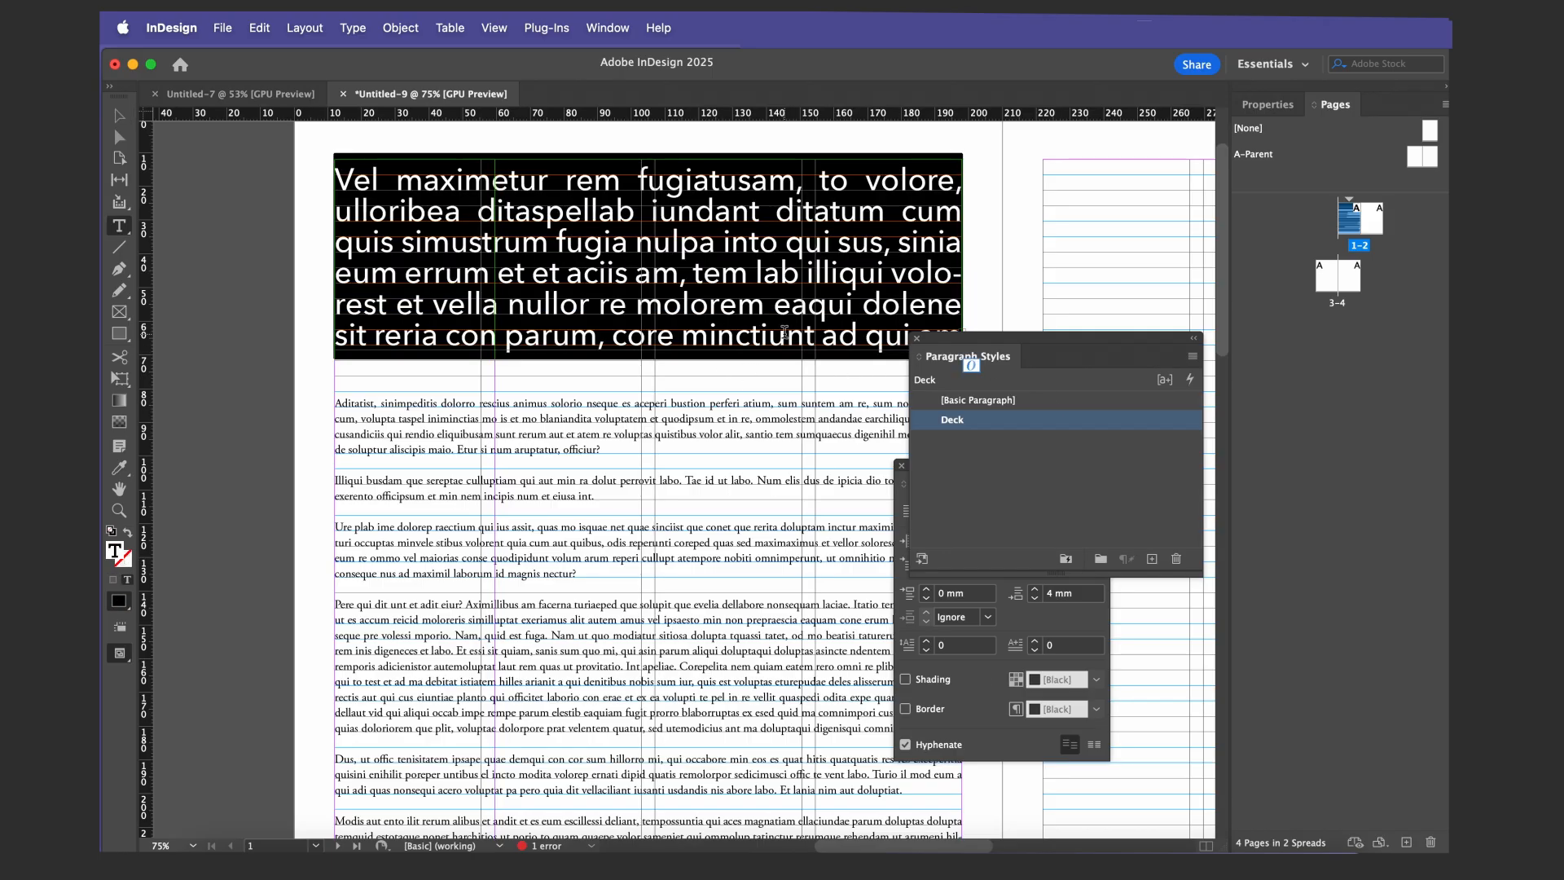
left_click(1094, 746)
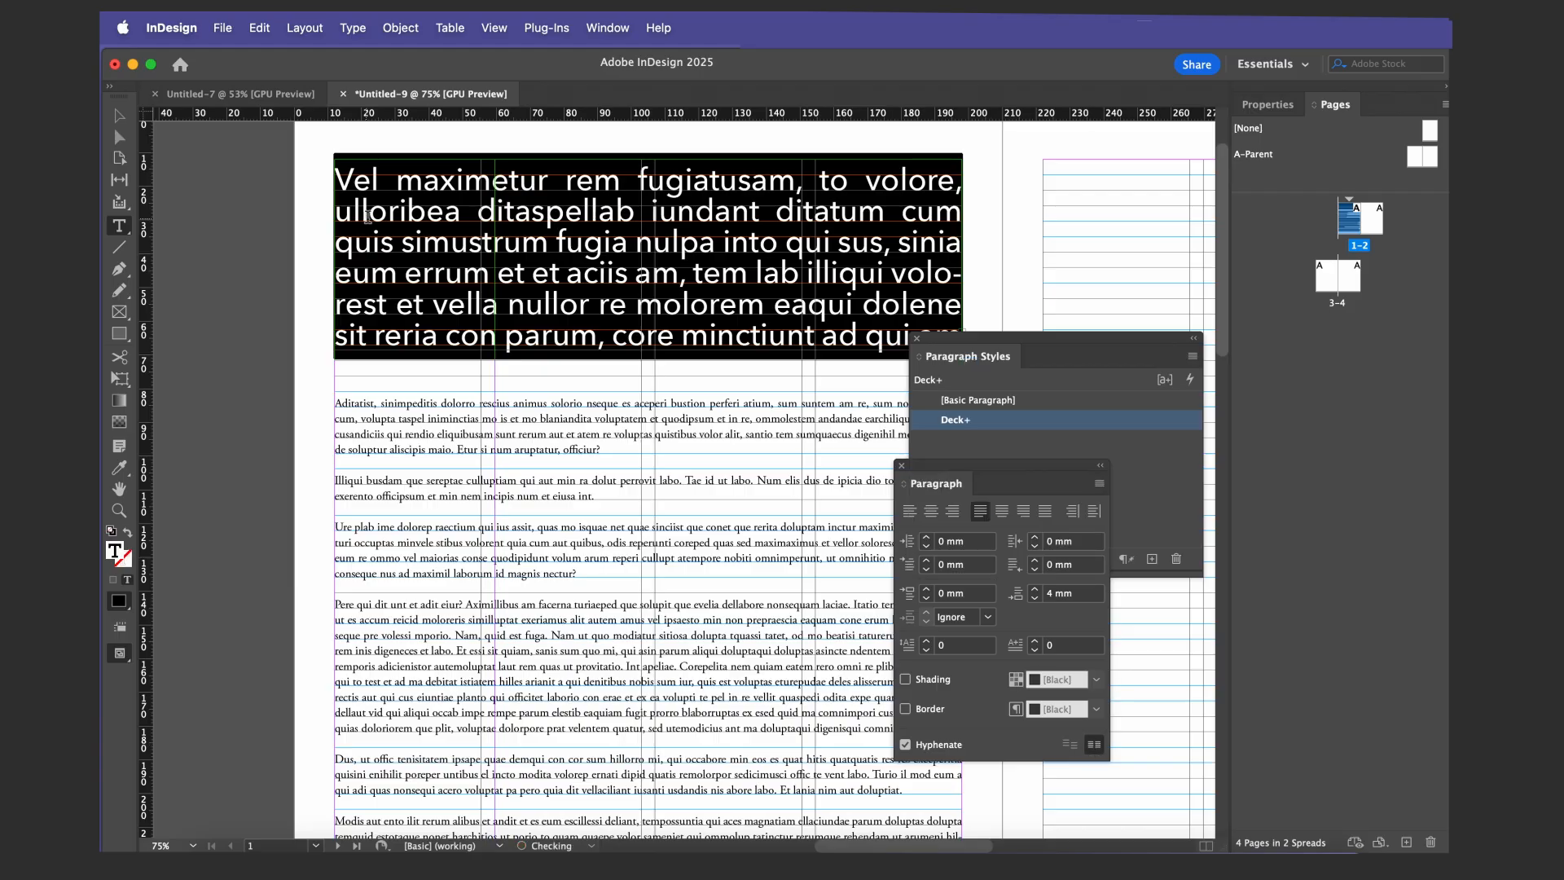
key("Escape")
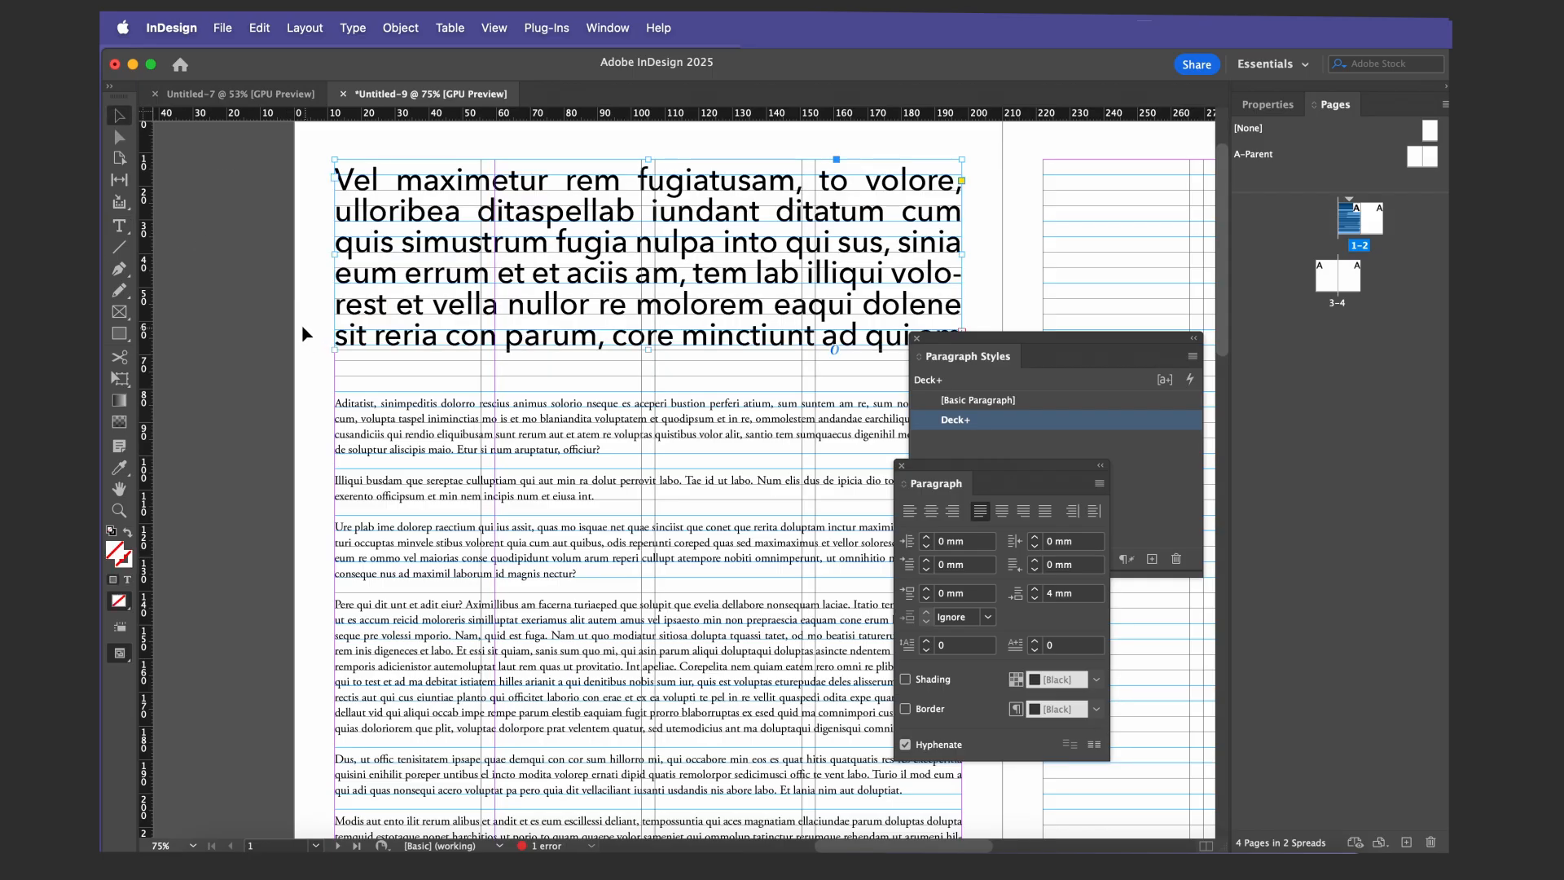
Examine the intro text against the baseline grid and in a clean preview, up close and across the spread
key("super+equal")
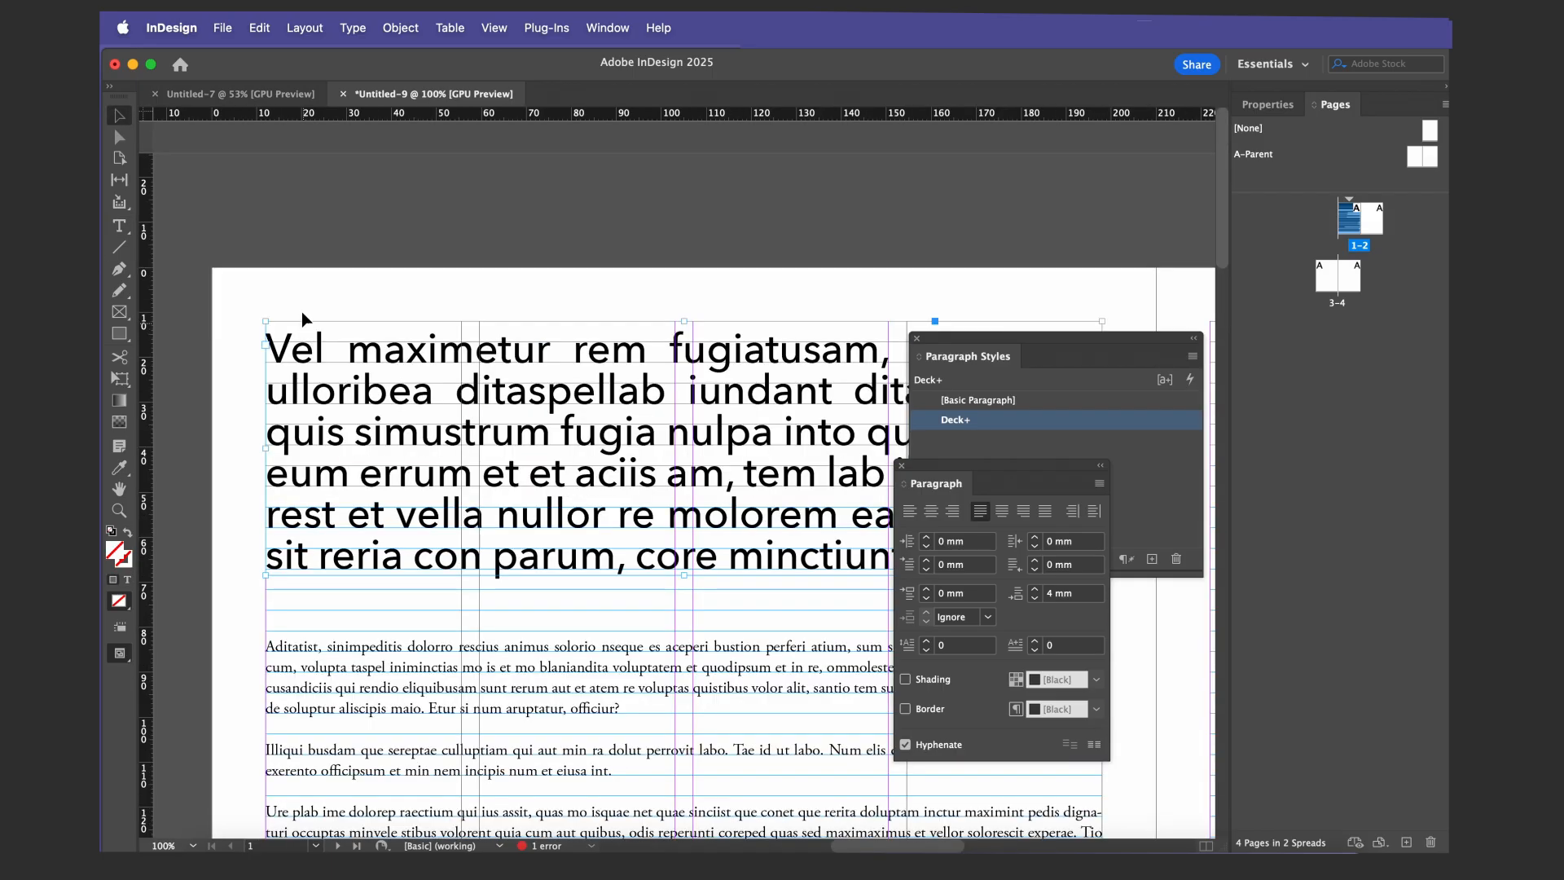
key("w")
key("w")
key("w")
left_click(595, 298)
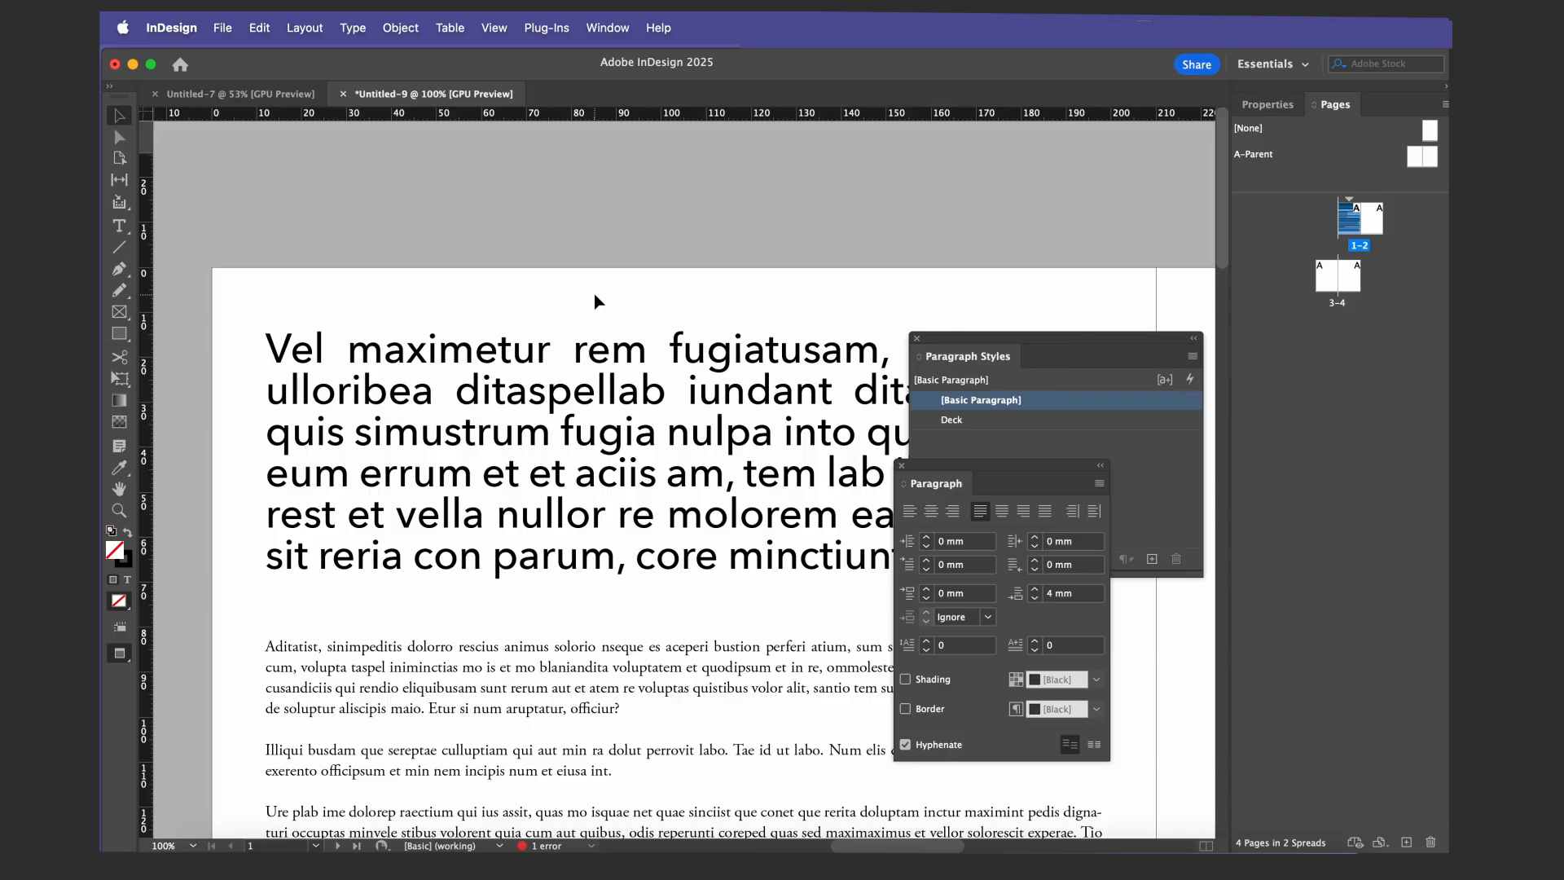
key("super+minus")
key("super+minus")
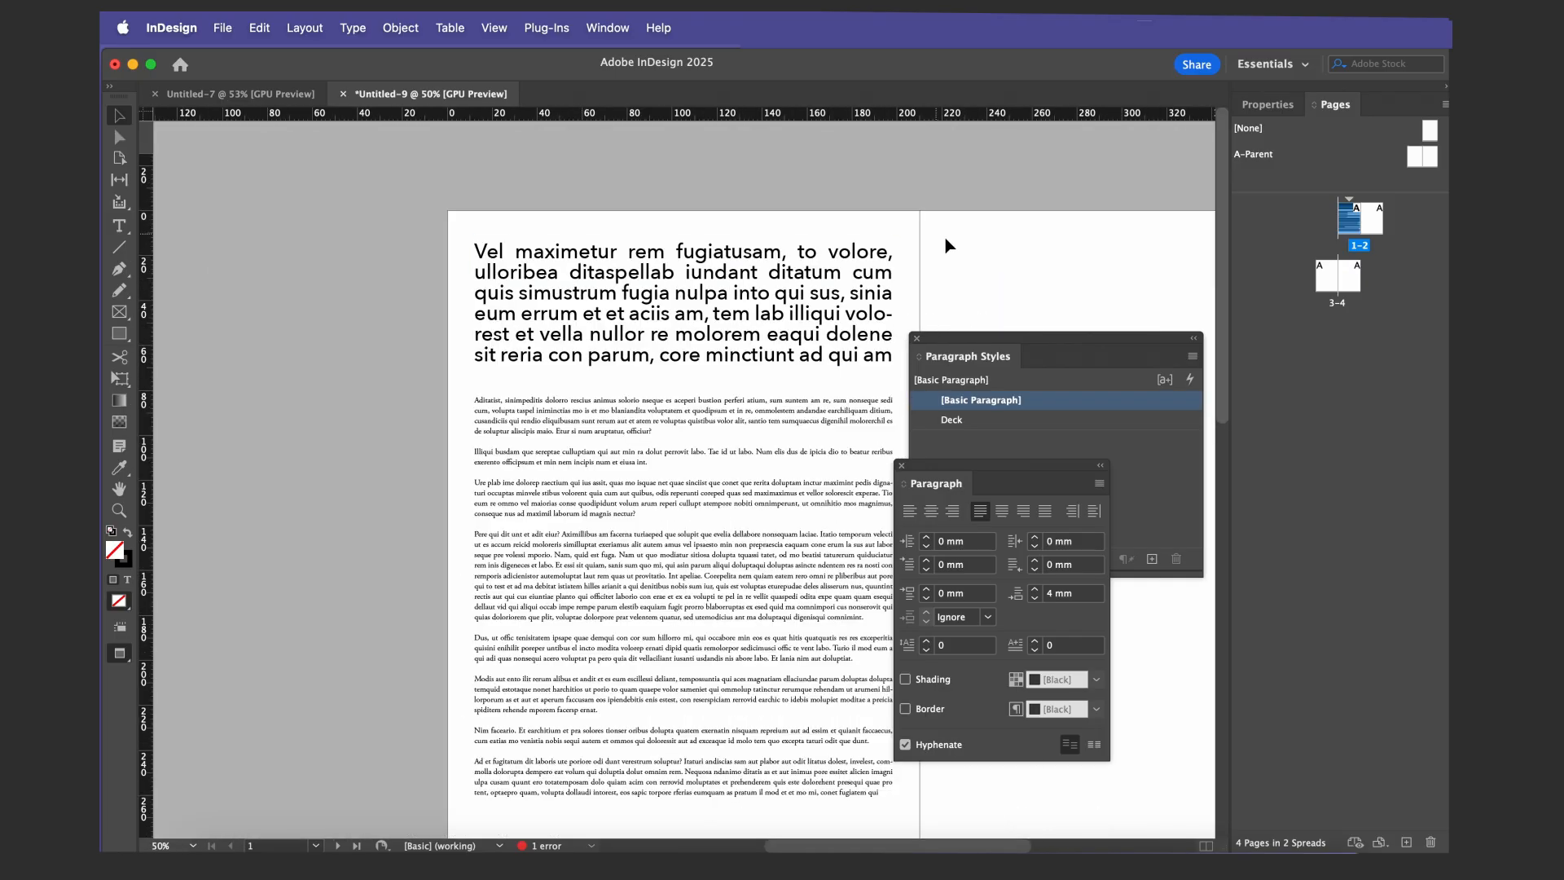
scroll(949, 245, "right", 6)
Move the intro frame to different heights on the facing page to test its baseline snapping, and return it above the body text
left_click(599, 291)
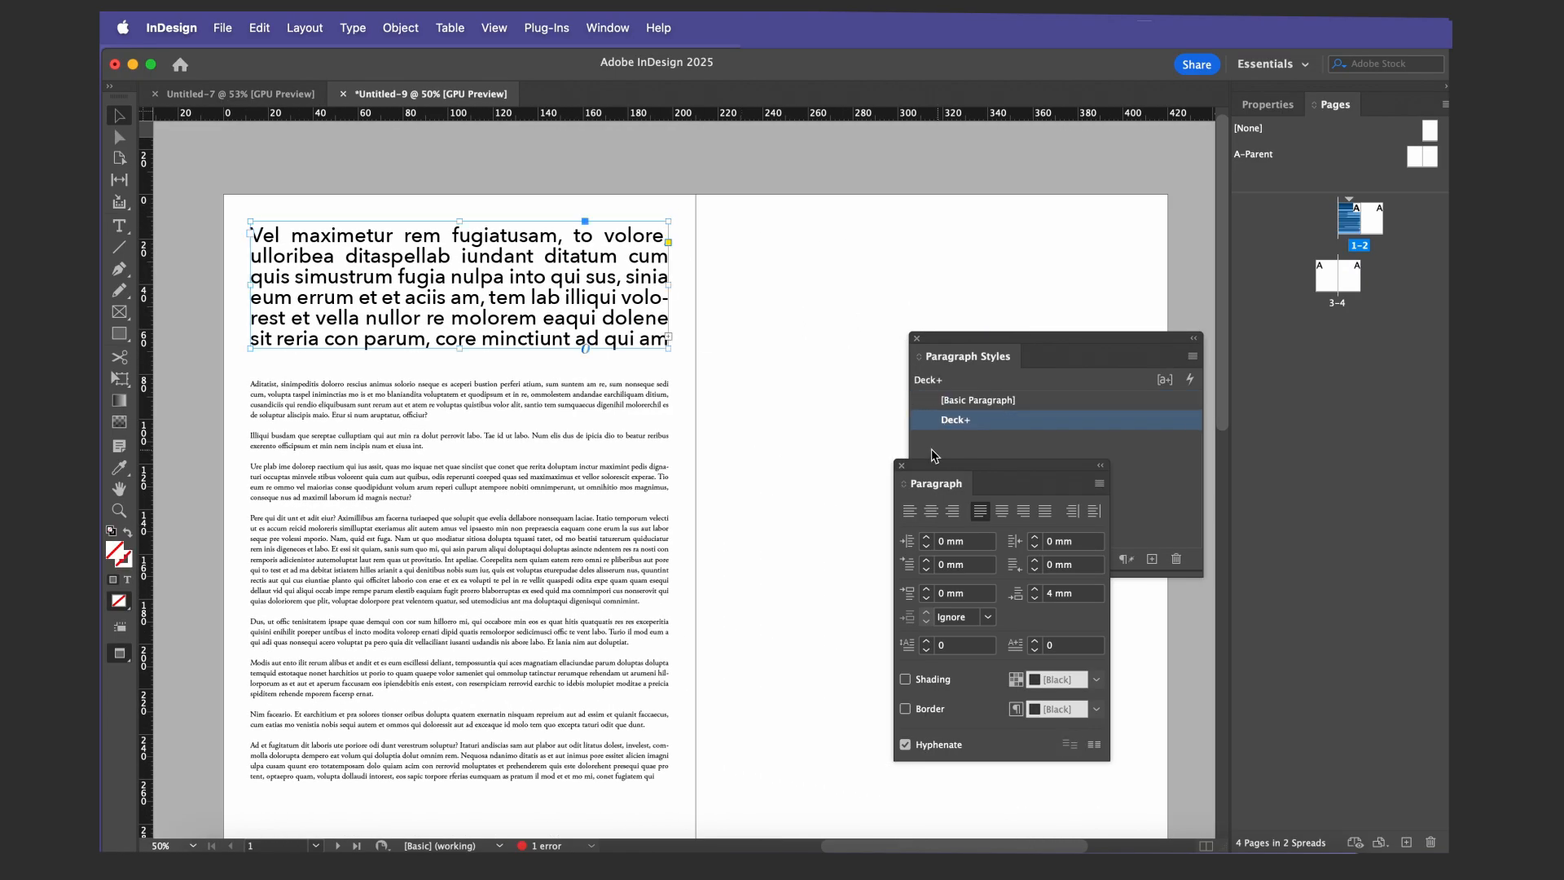
left_click_drag(1026, 346, 1177, 400)
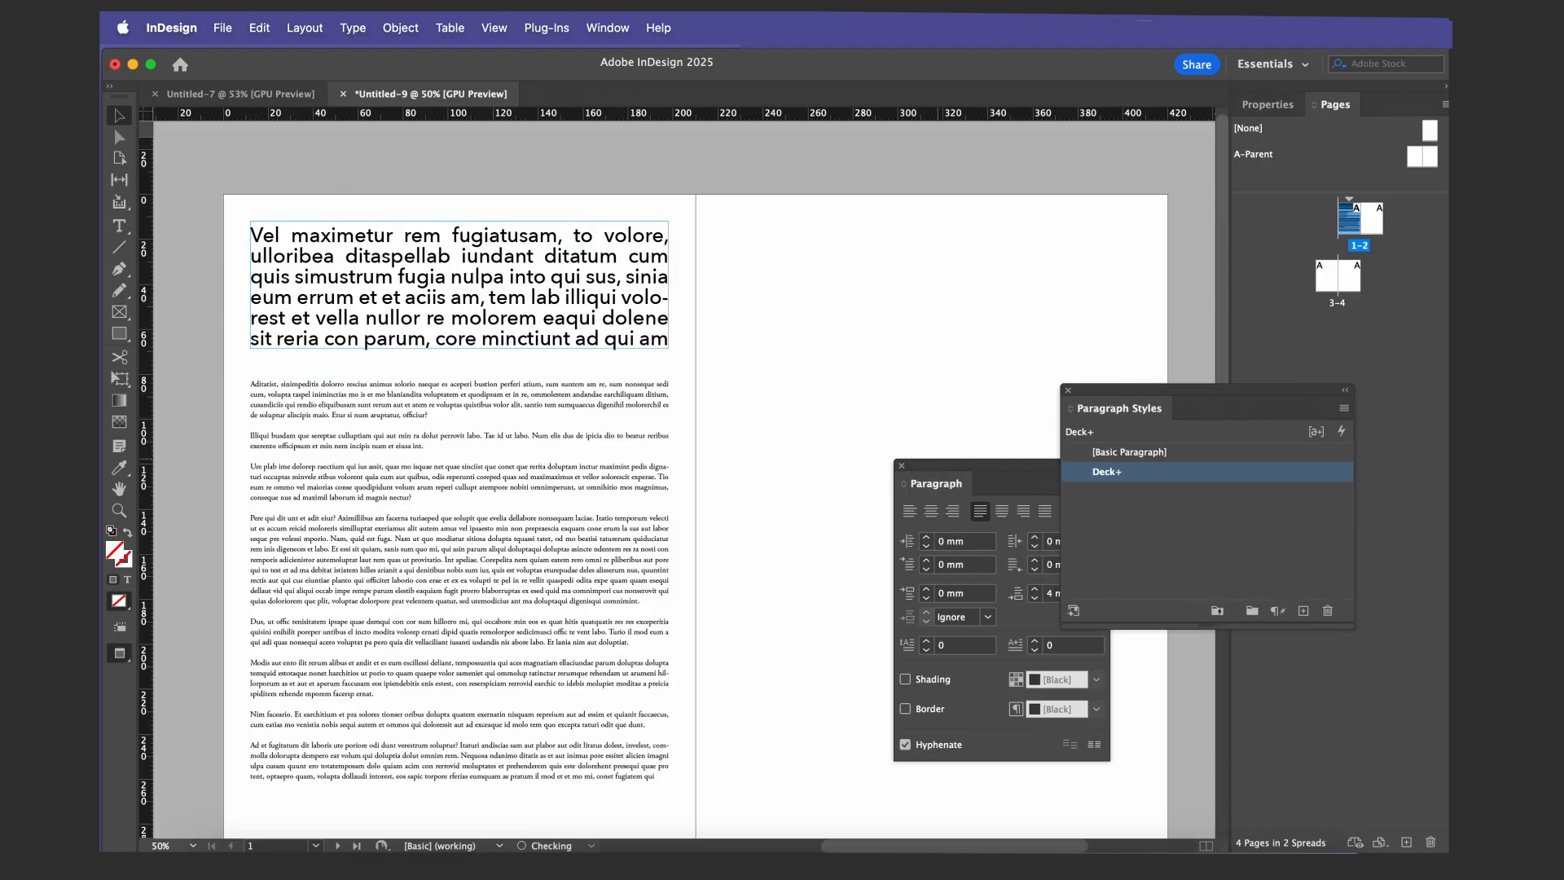
left_click_drag(503, 331, 967, 462)
key("w")
left_click_drag(858, 428, 870, 449)
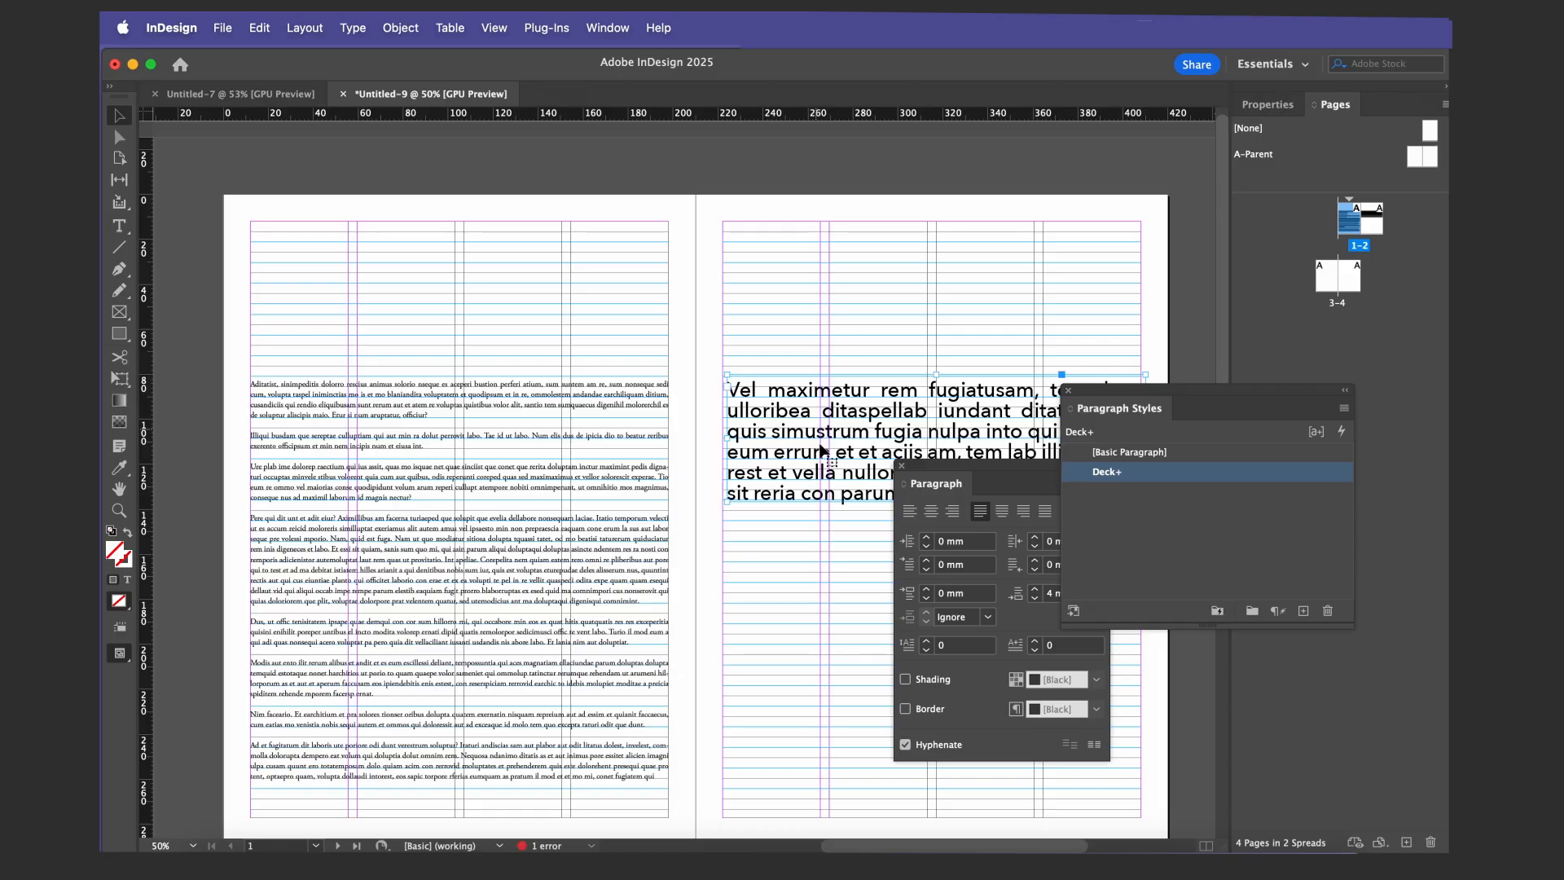
key("shift+Up")
key("shift+Up")
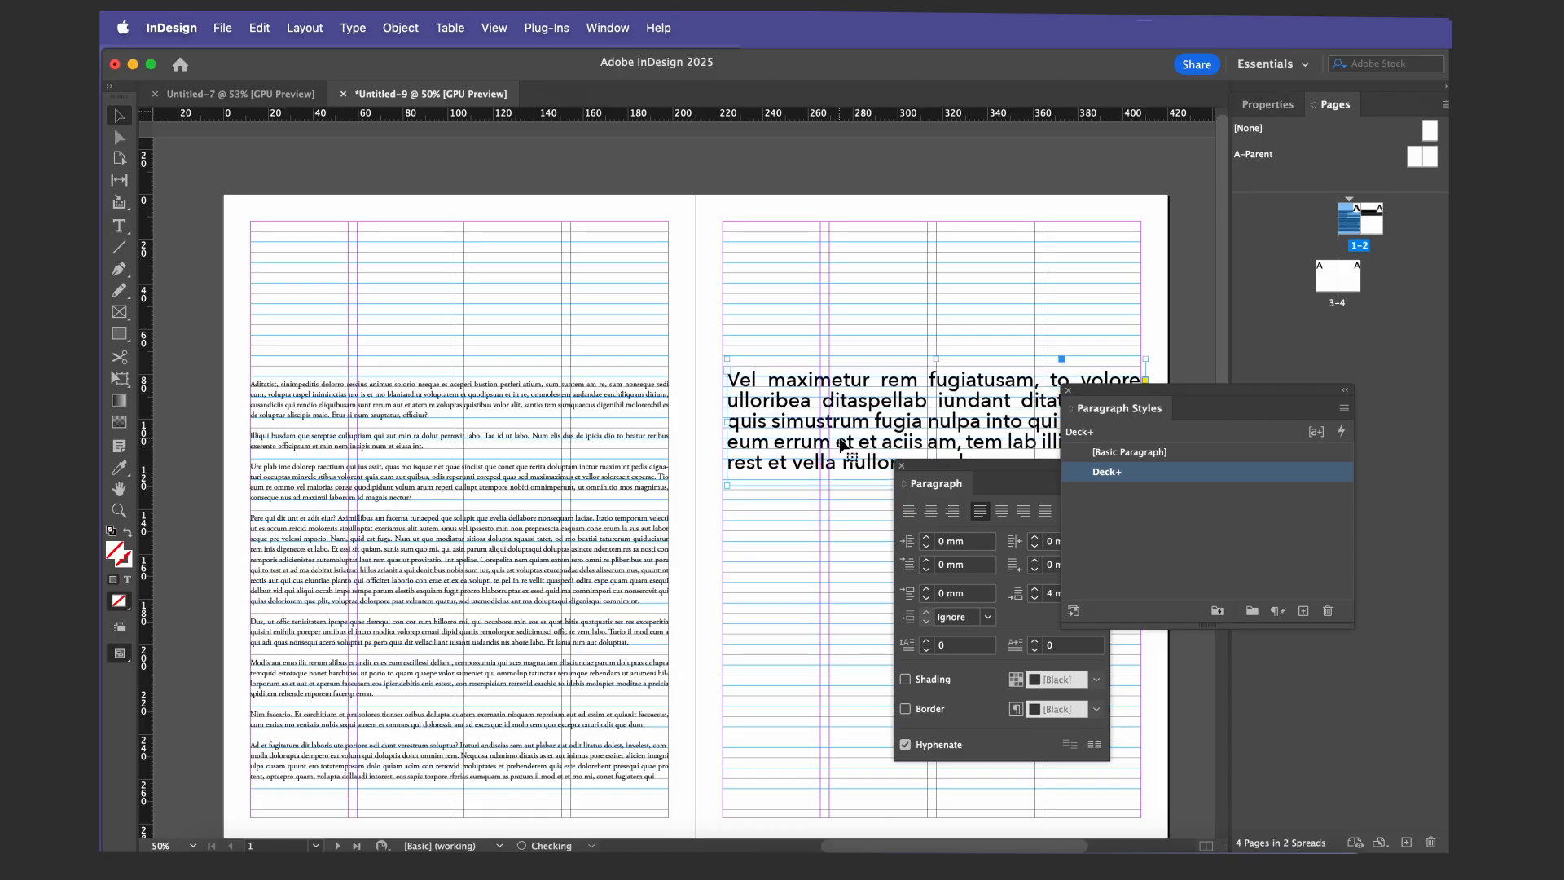
left_click(796, 252)
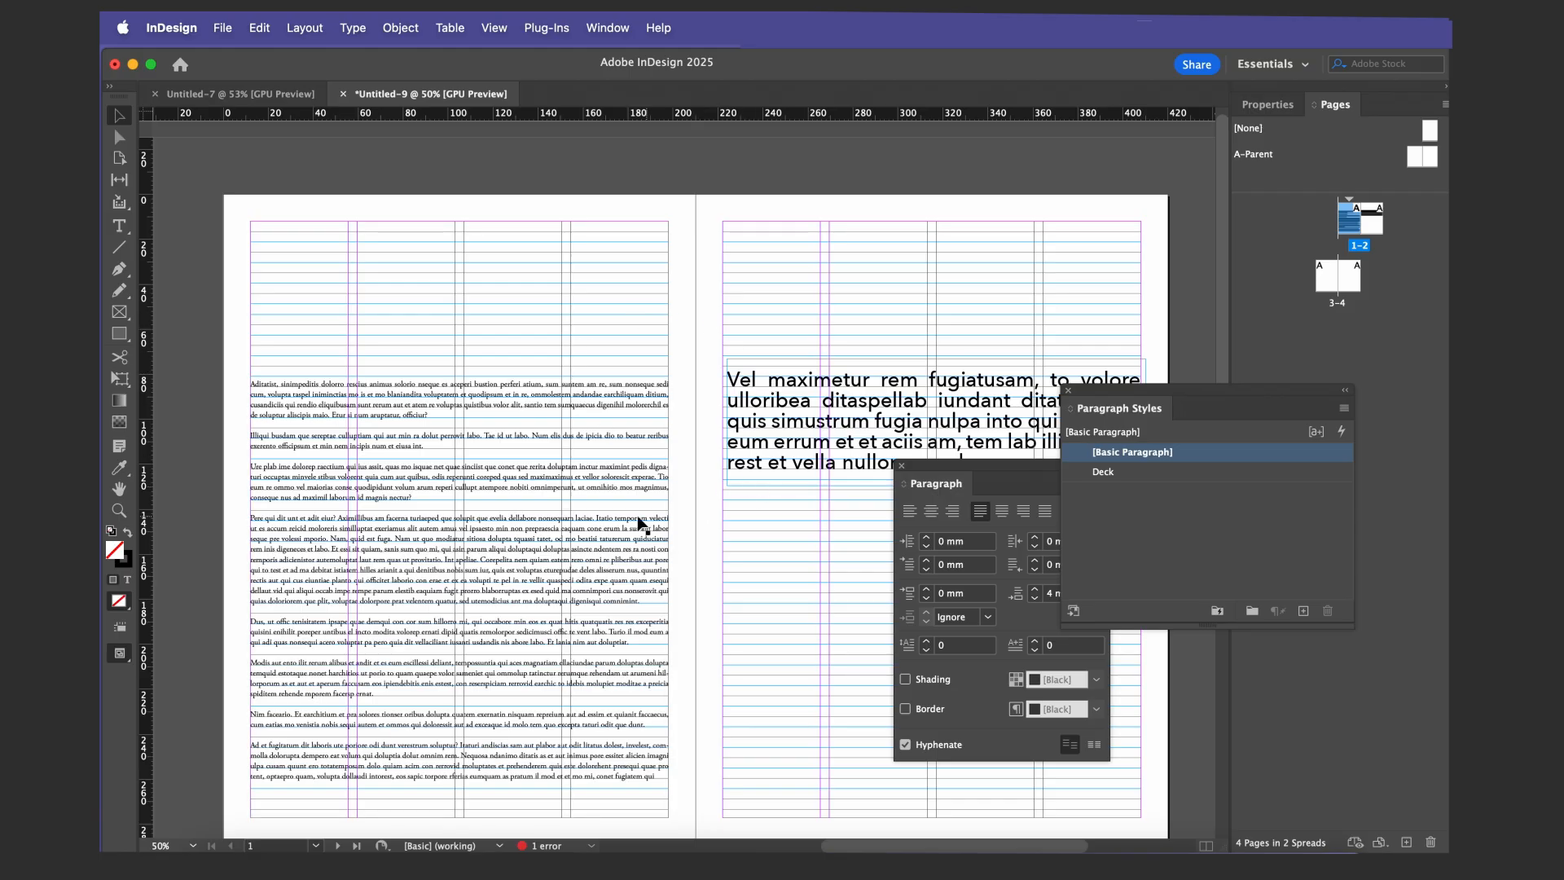
left_click_drag(817, 432, 346, 295)
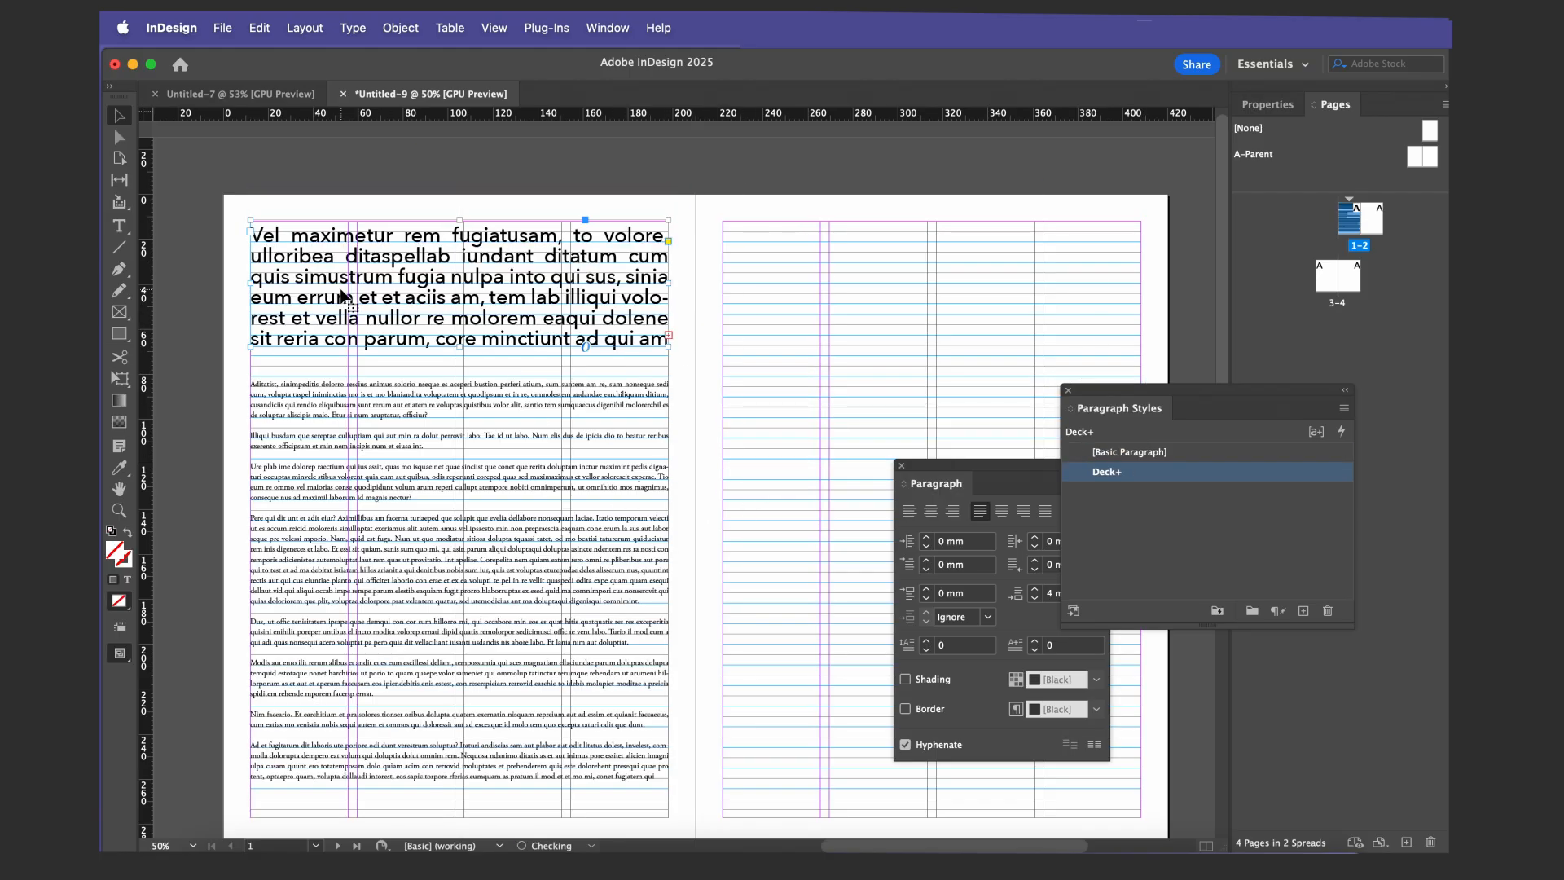
Compare the first page with guides and baseline grid shown and hidden, ending in the clean preview
left_click(420, 187)
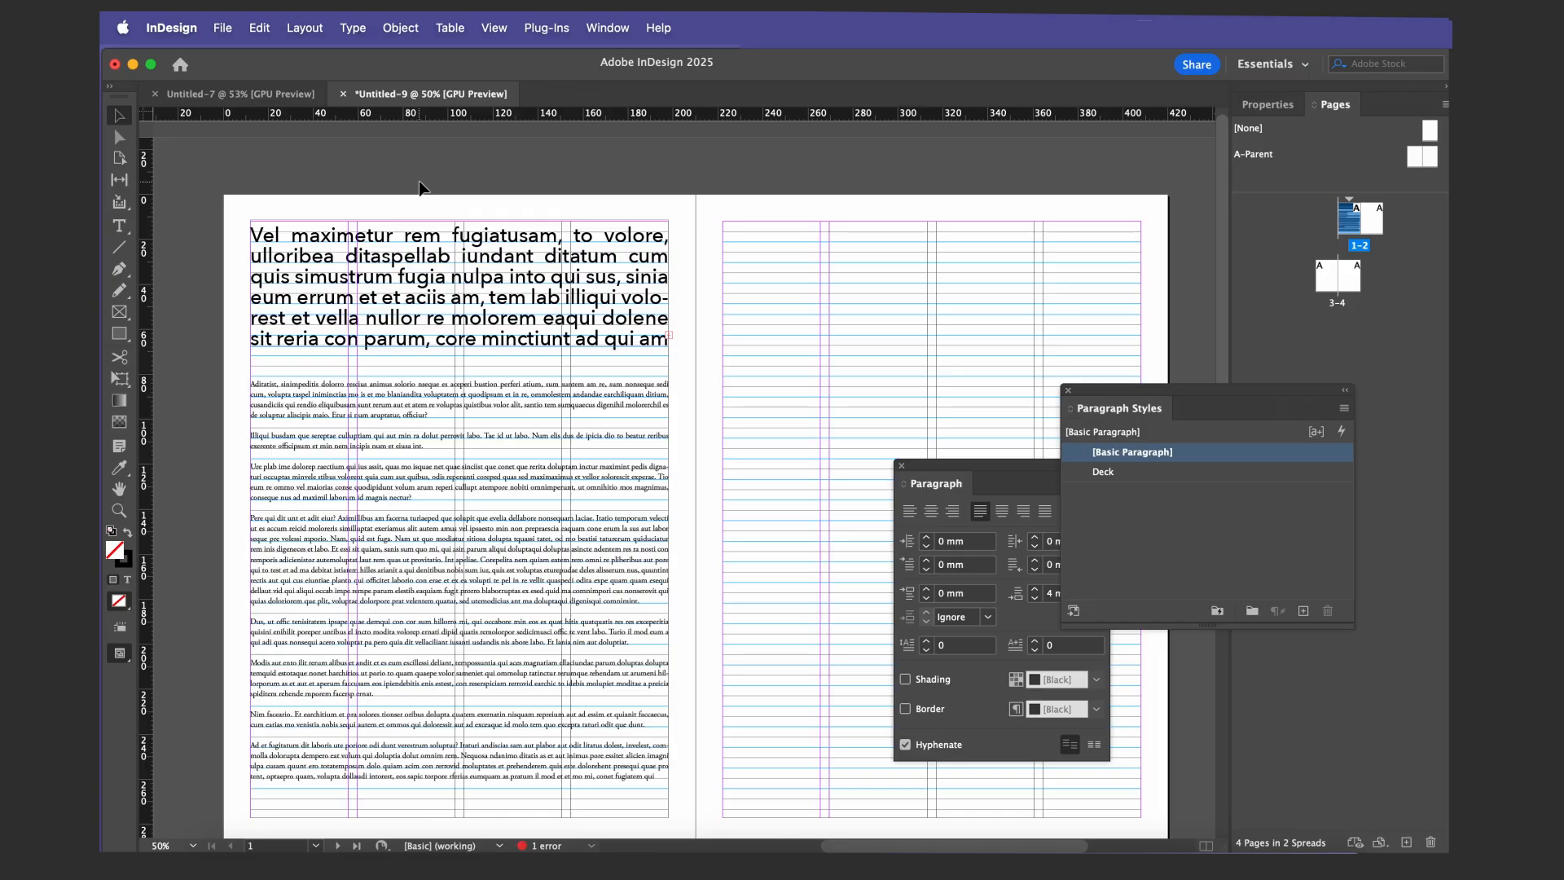
key("w")
key("w")
left_click_drag(350, 253, 423, 271)
key("w")
key("w")
key("w")
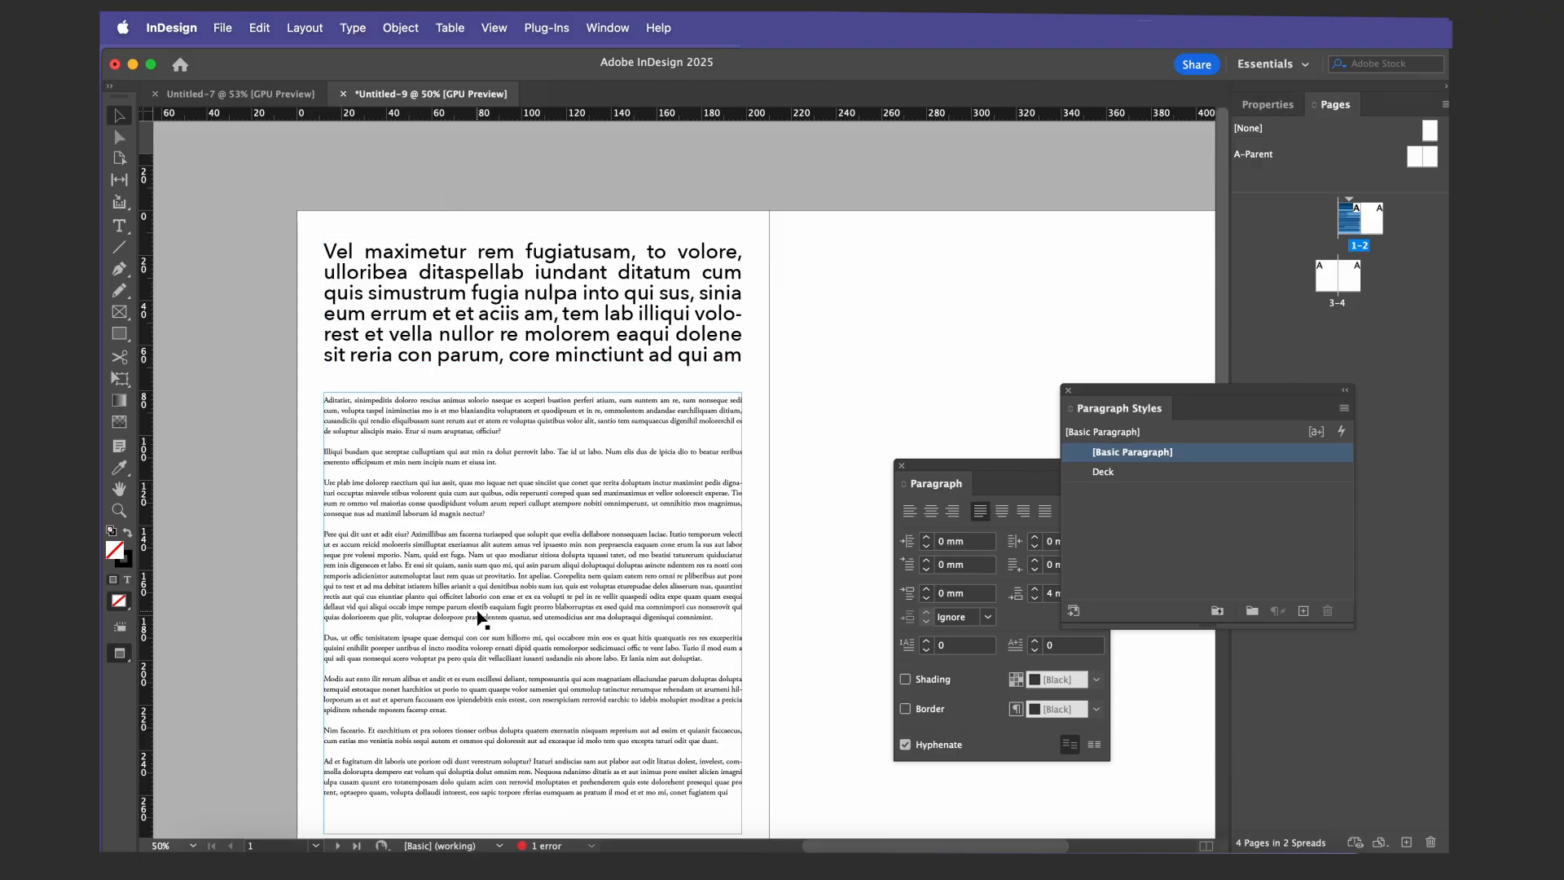
key("w")
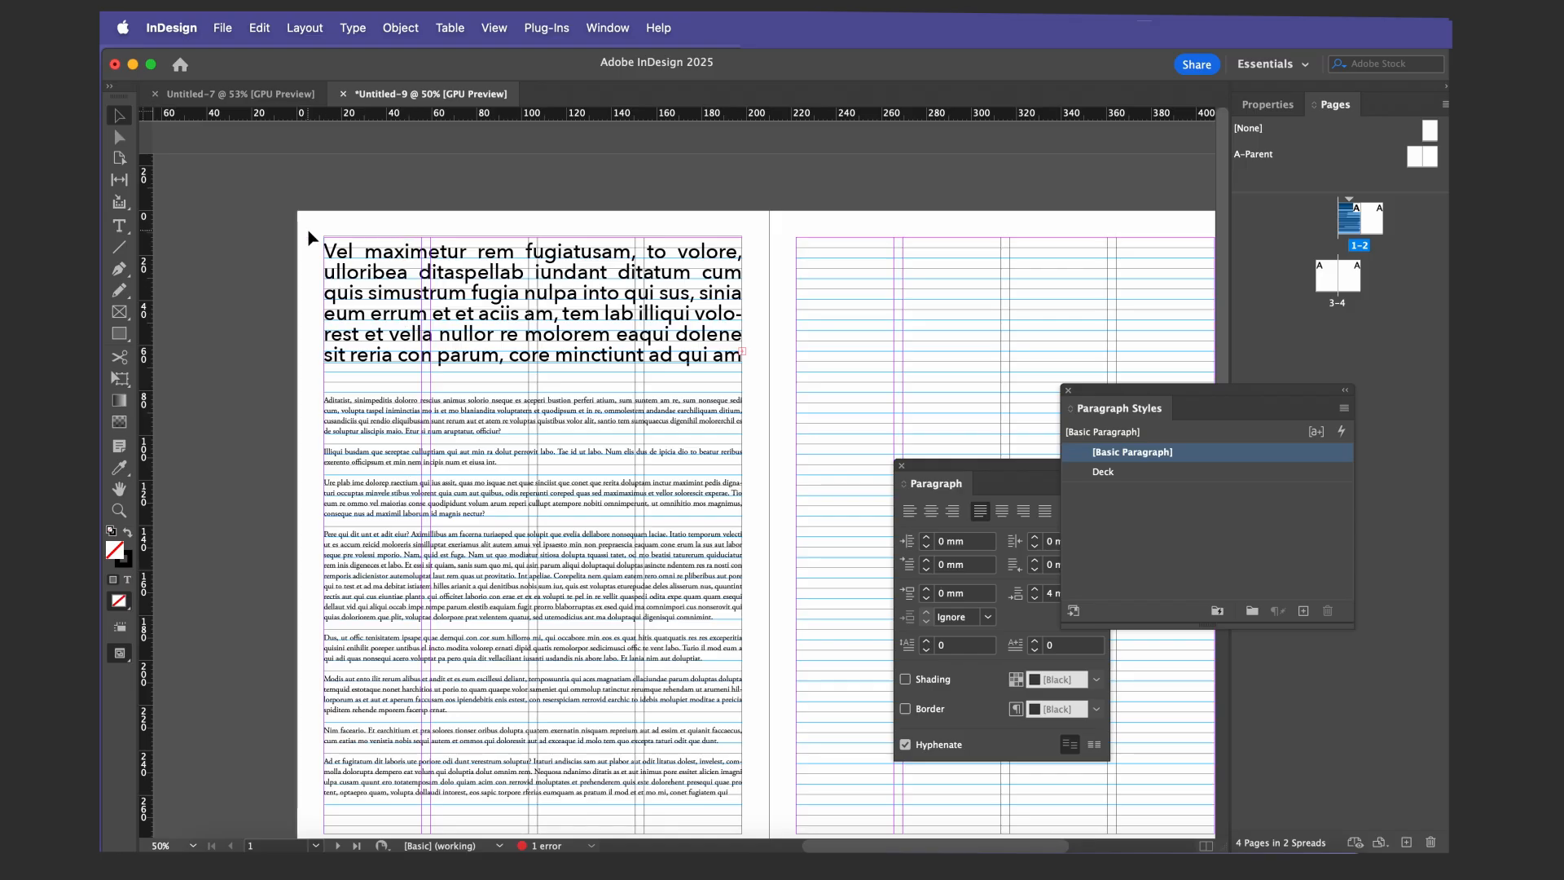
key("w")
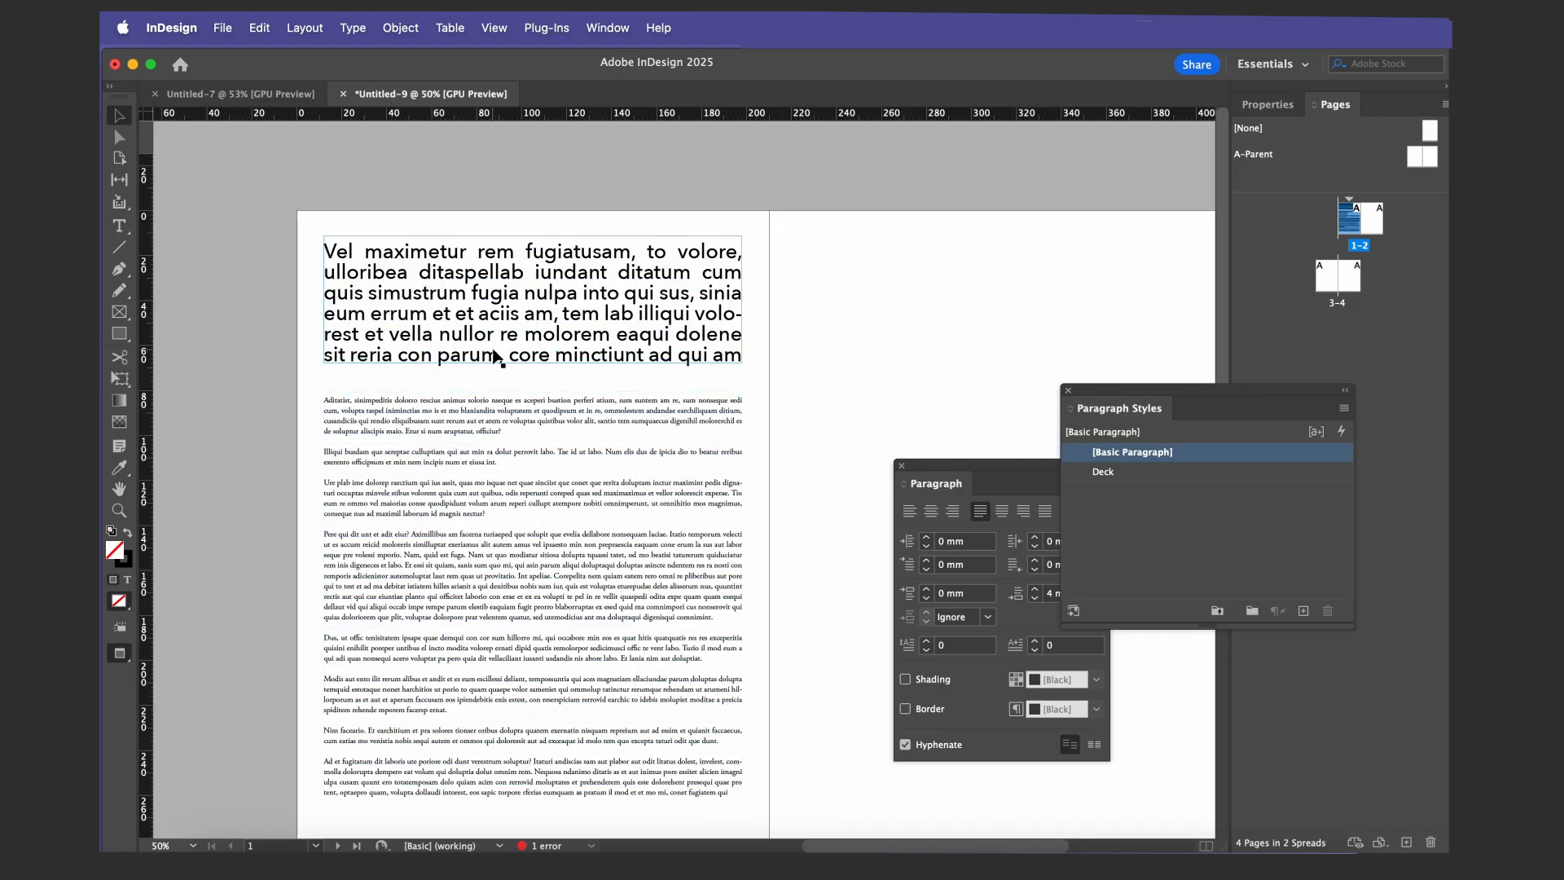
Copy the intro text frame and place the duplicate near the upper margin of the facing page
left_click(471, 287)
key("super+c")
key("super+v")
left_click_drag(689, 489, 1004, 303)
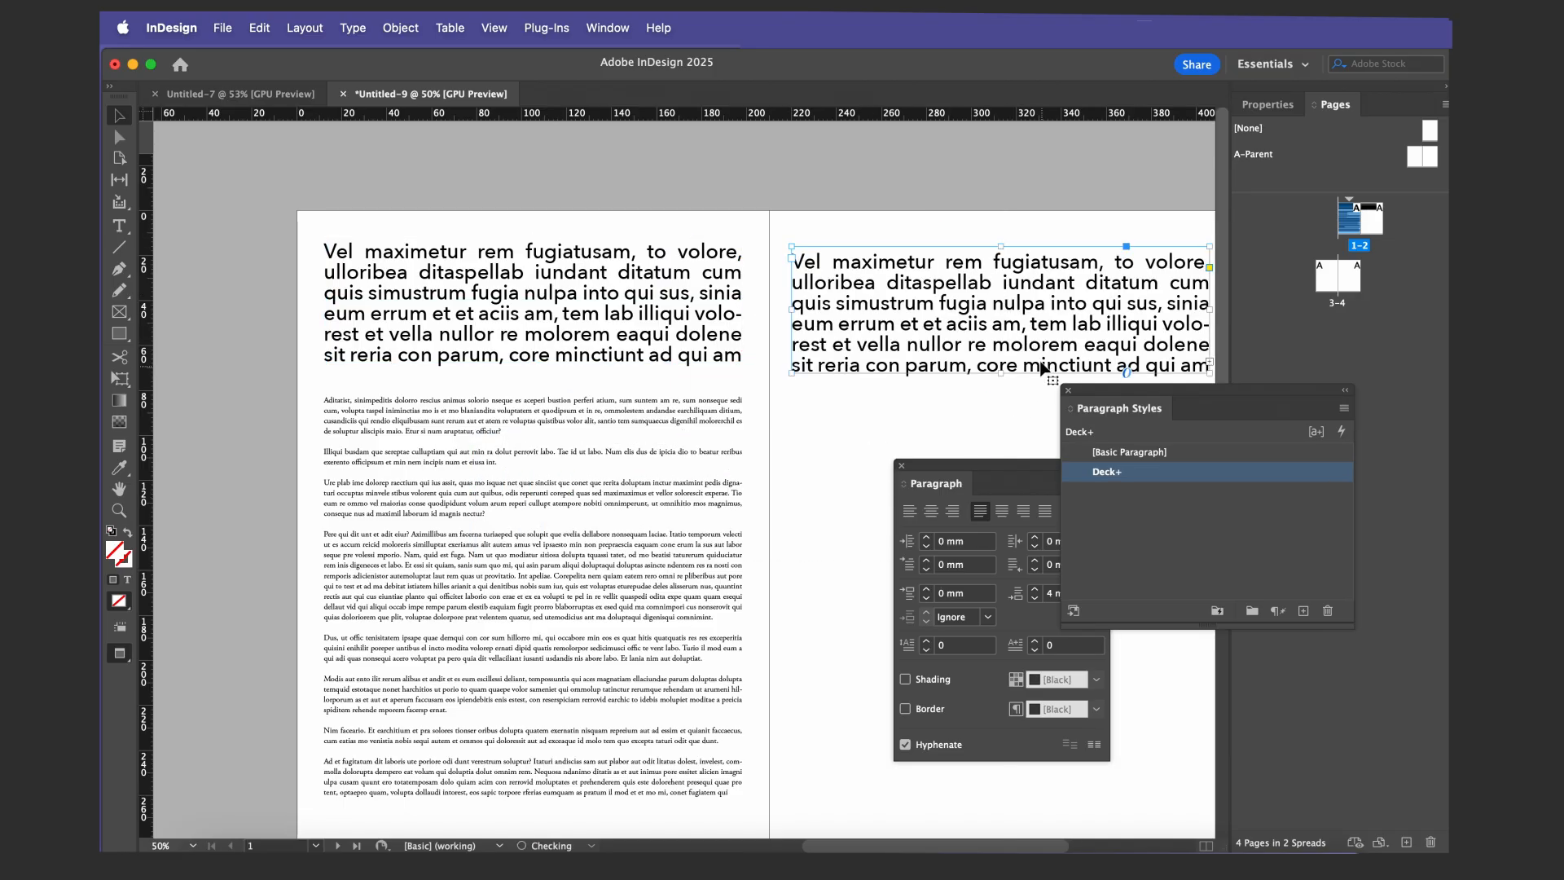
Create a new paragraph style named Headline based on Deck and set its font style to Bold
left_click(1269, 514)
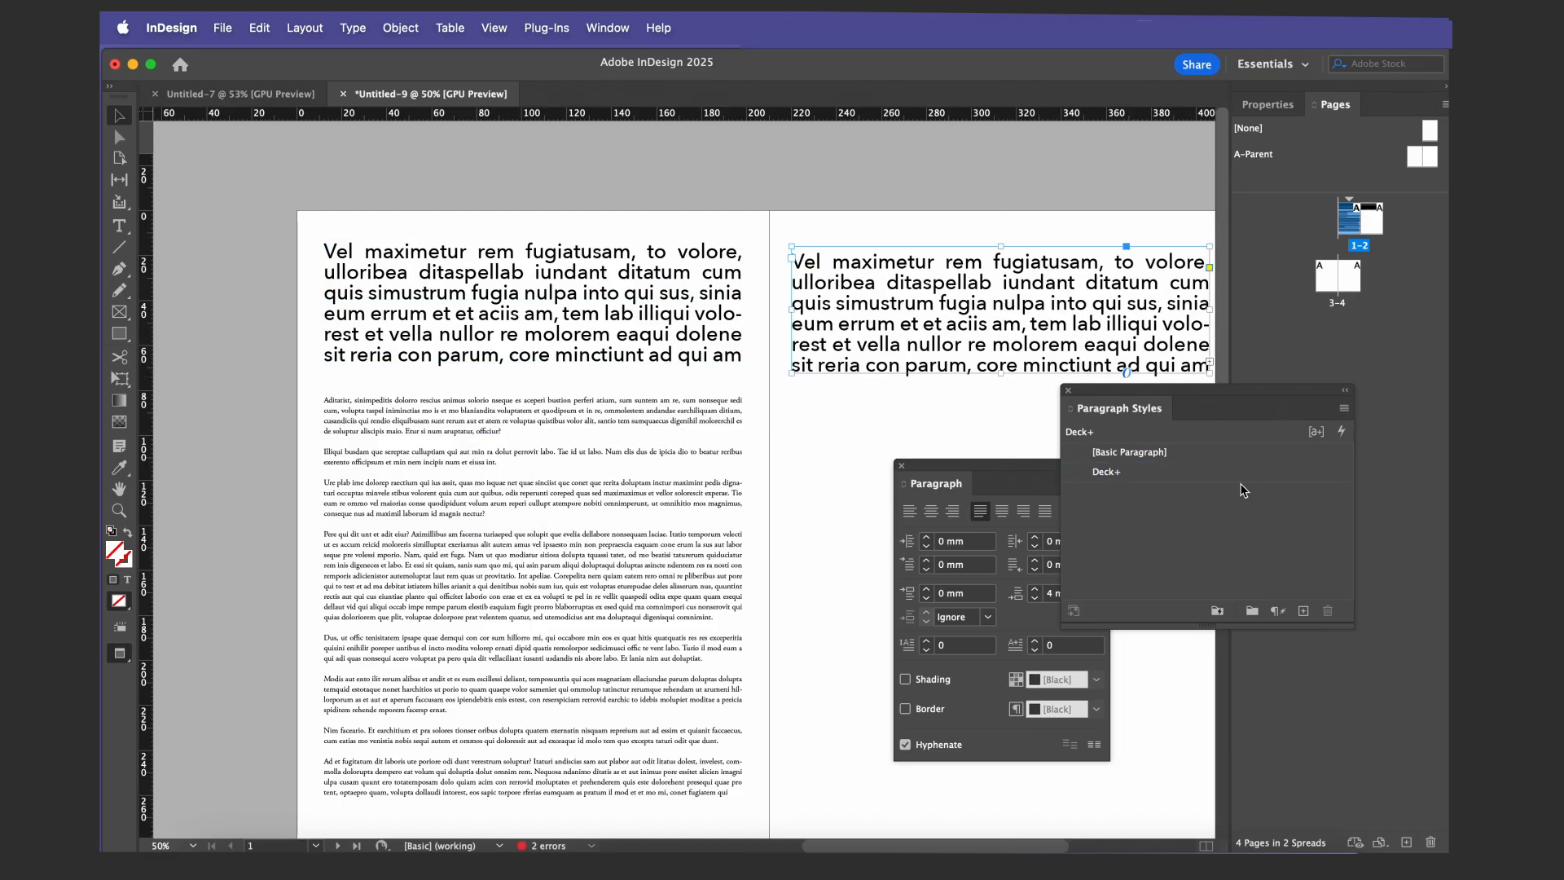
left_click(1344, 407)
left_click(1156, 311)
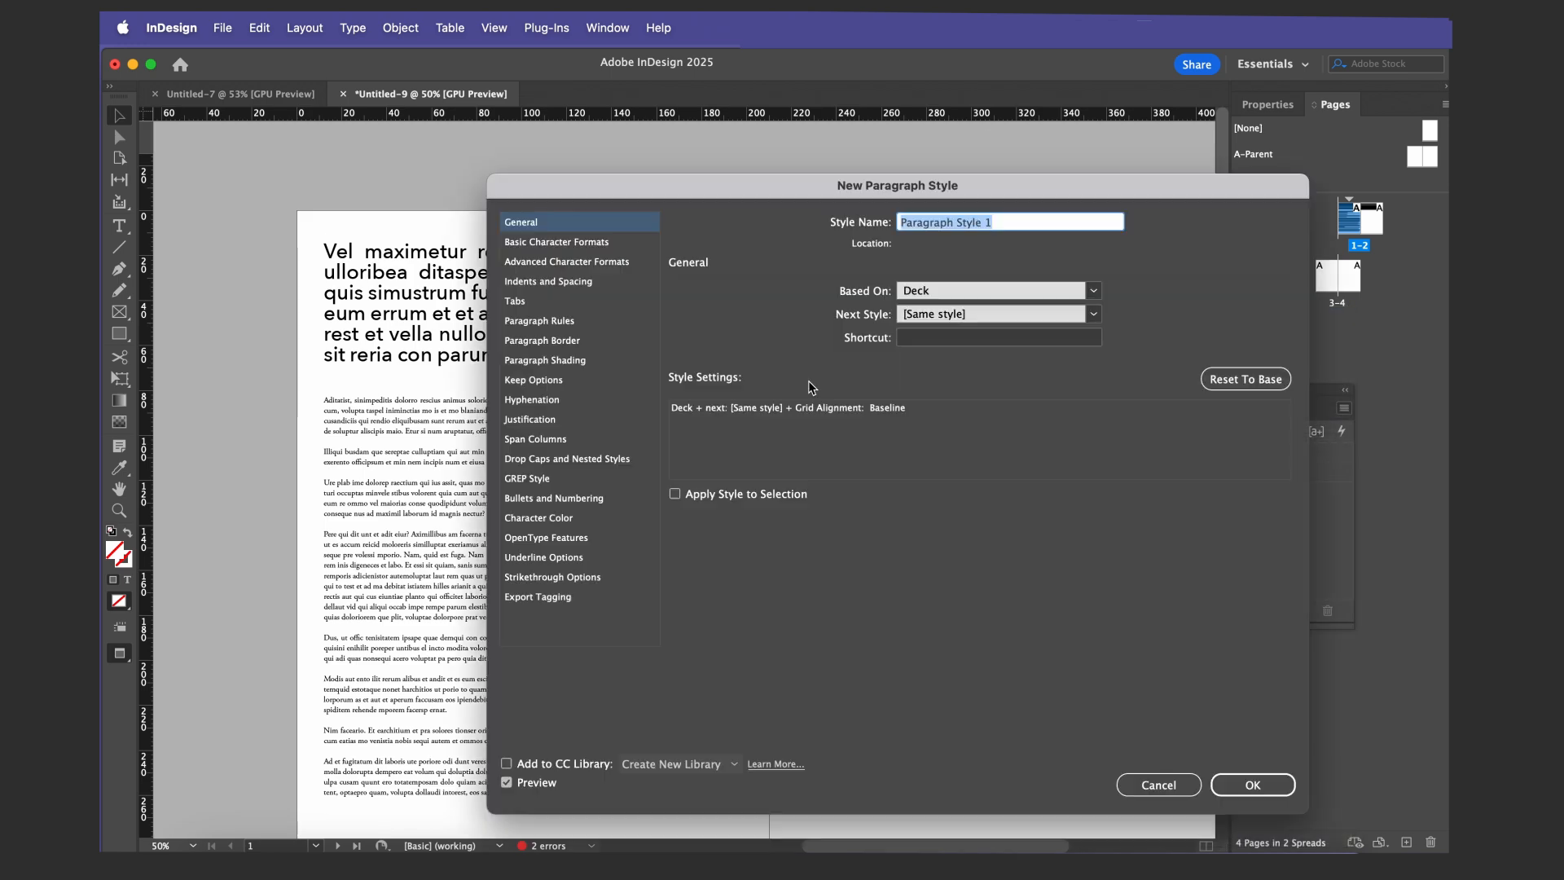
type("Head")
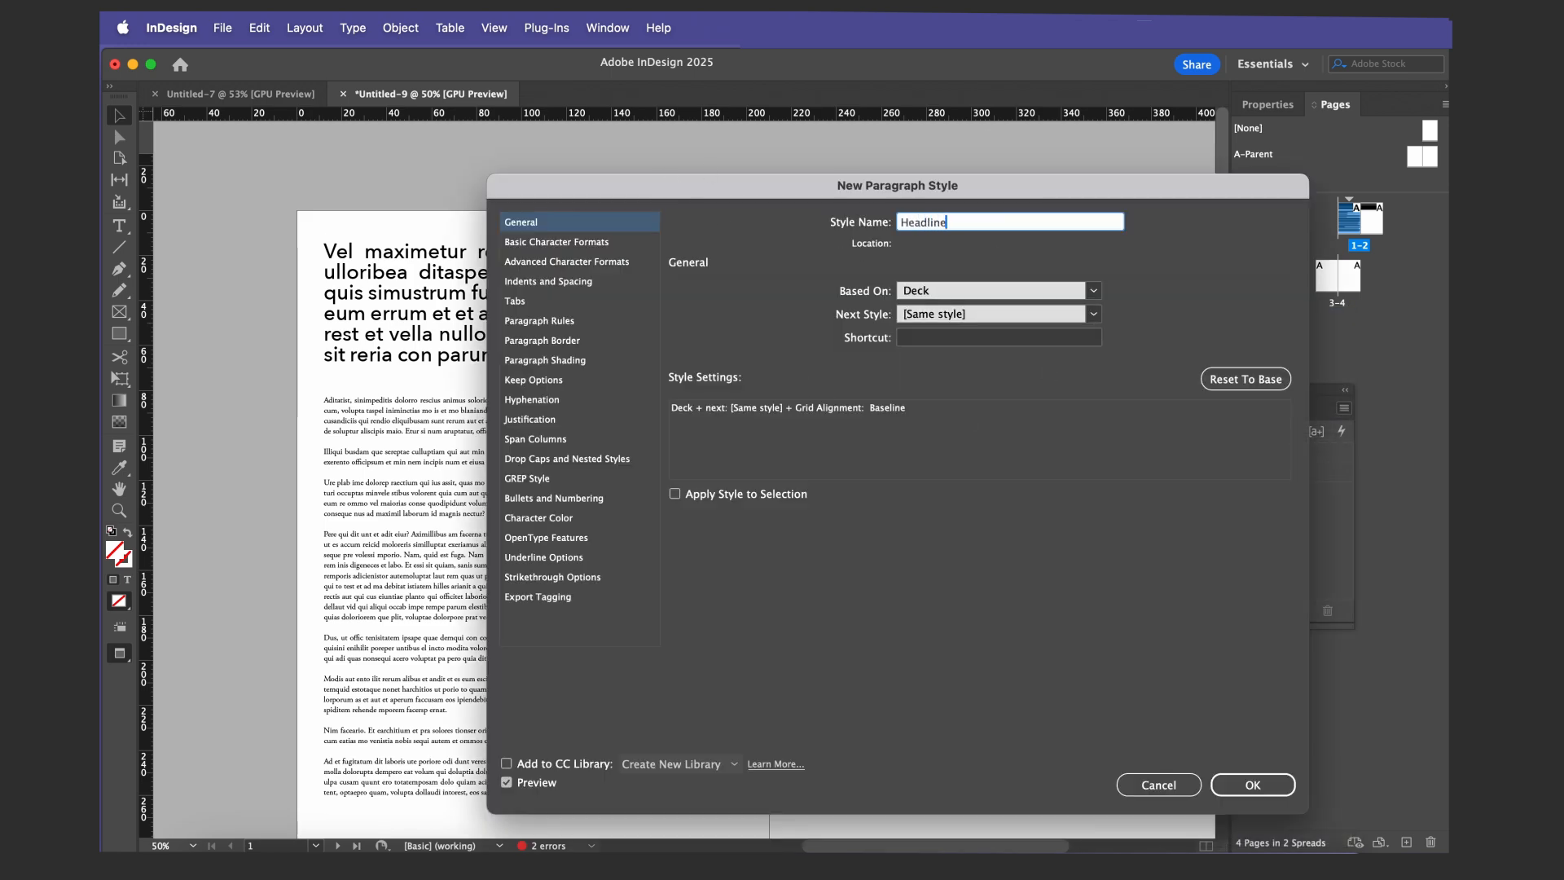
type("line")
left_click(544, 243)
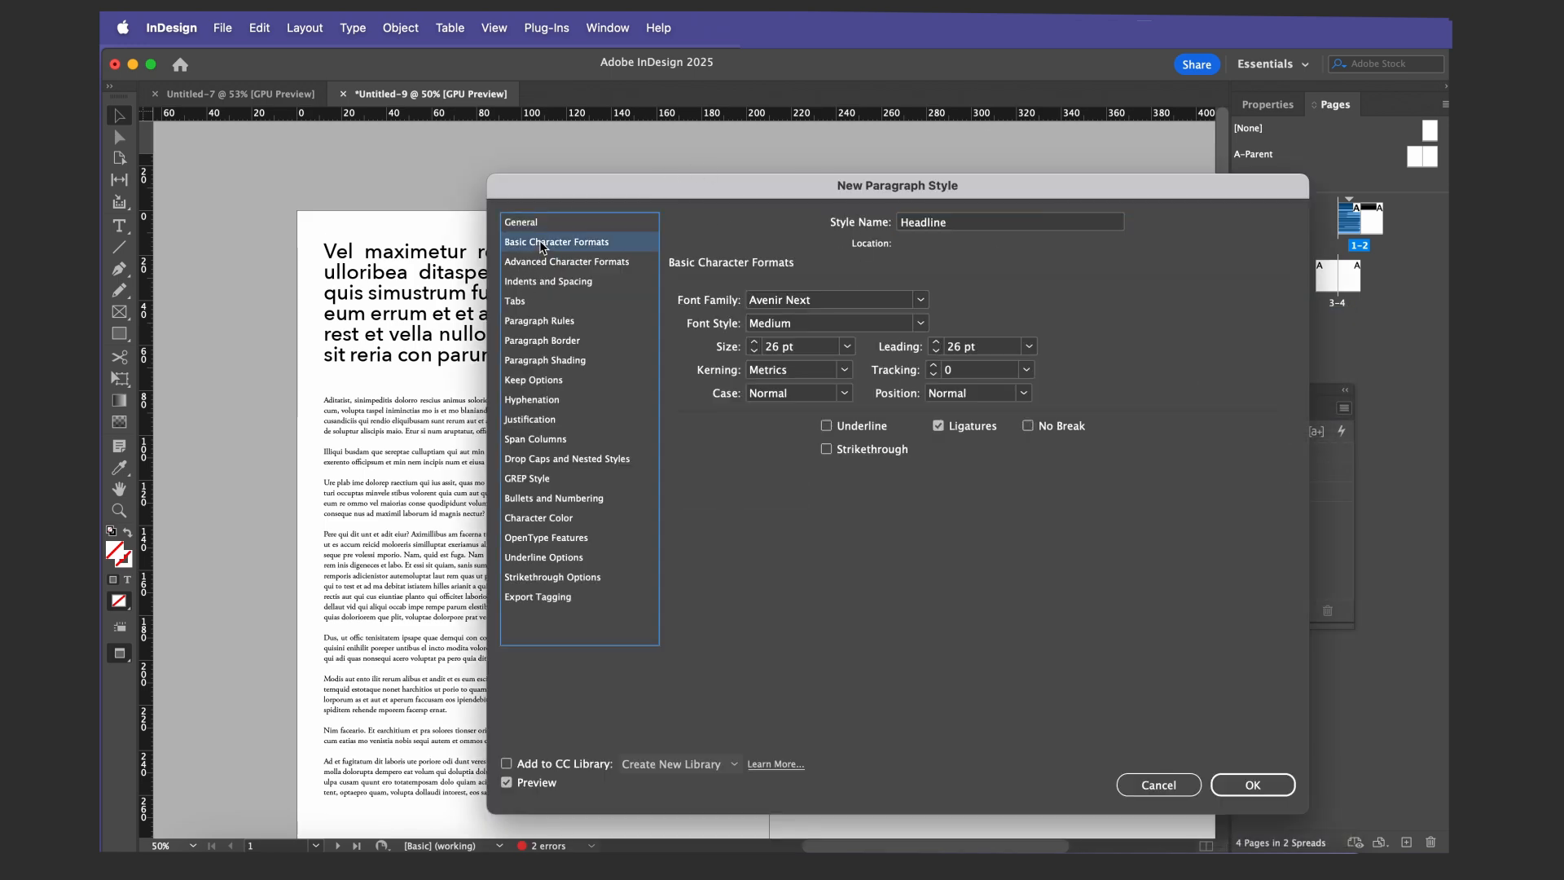
left_click(922, 324)
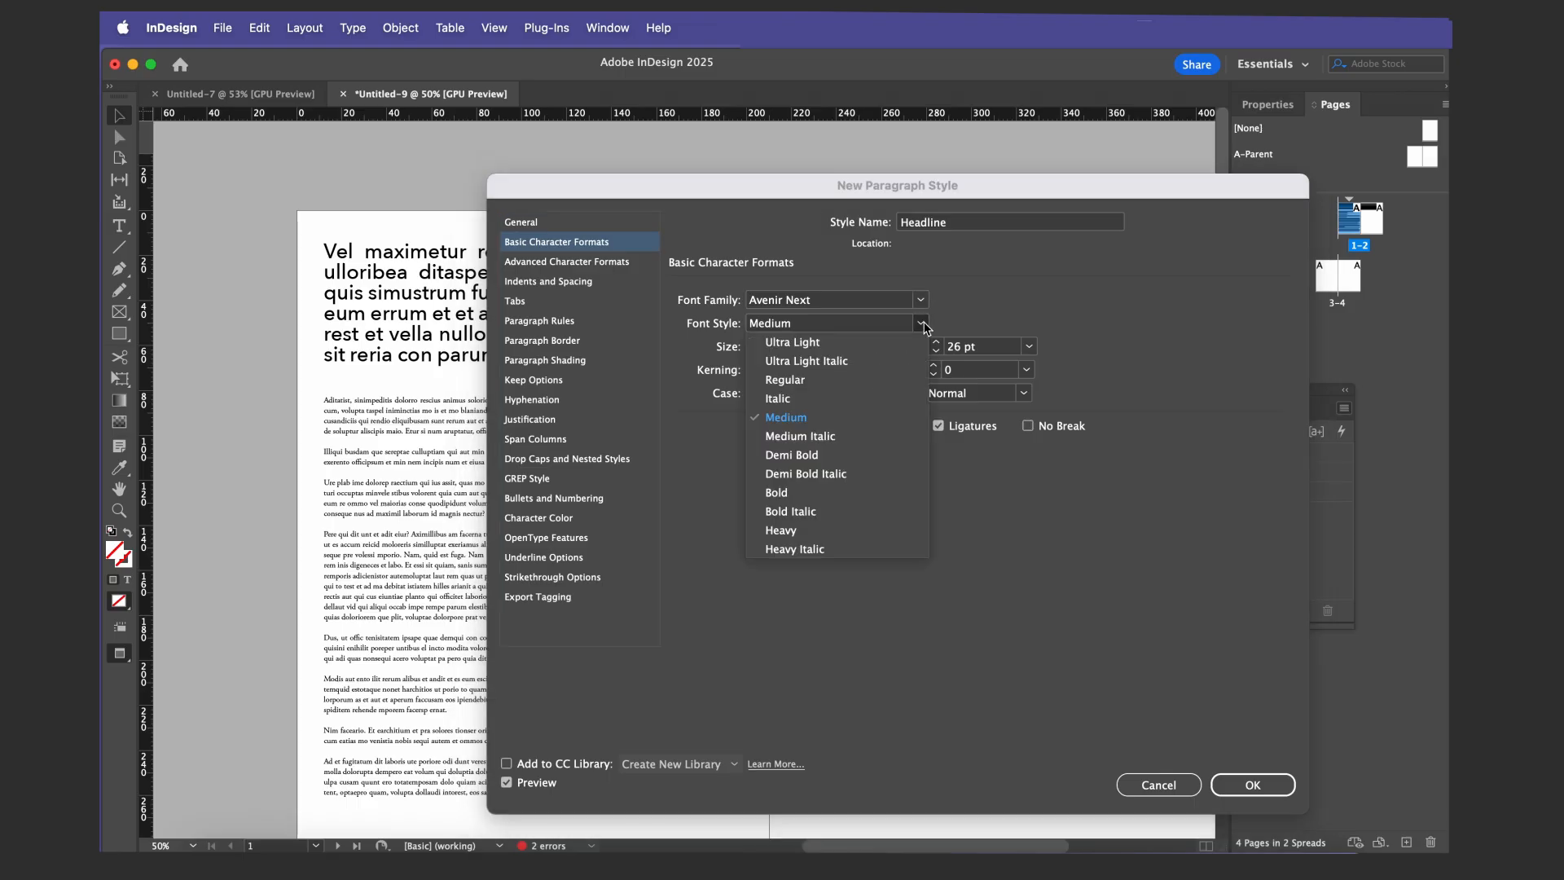
left_click(808, 494)
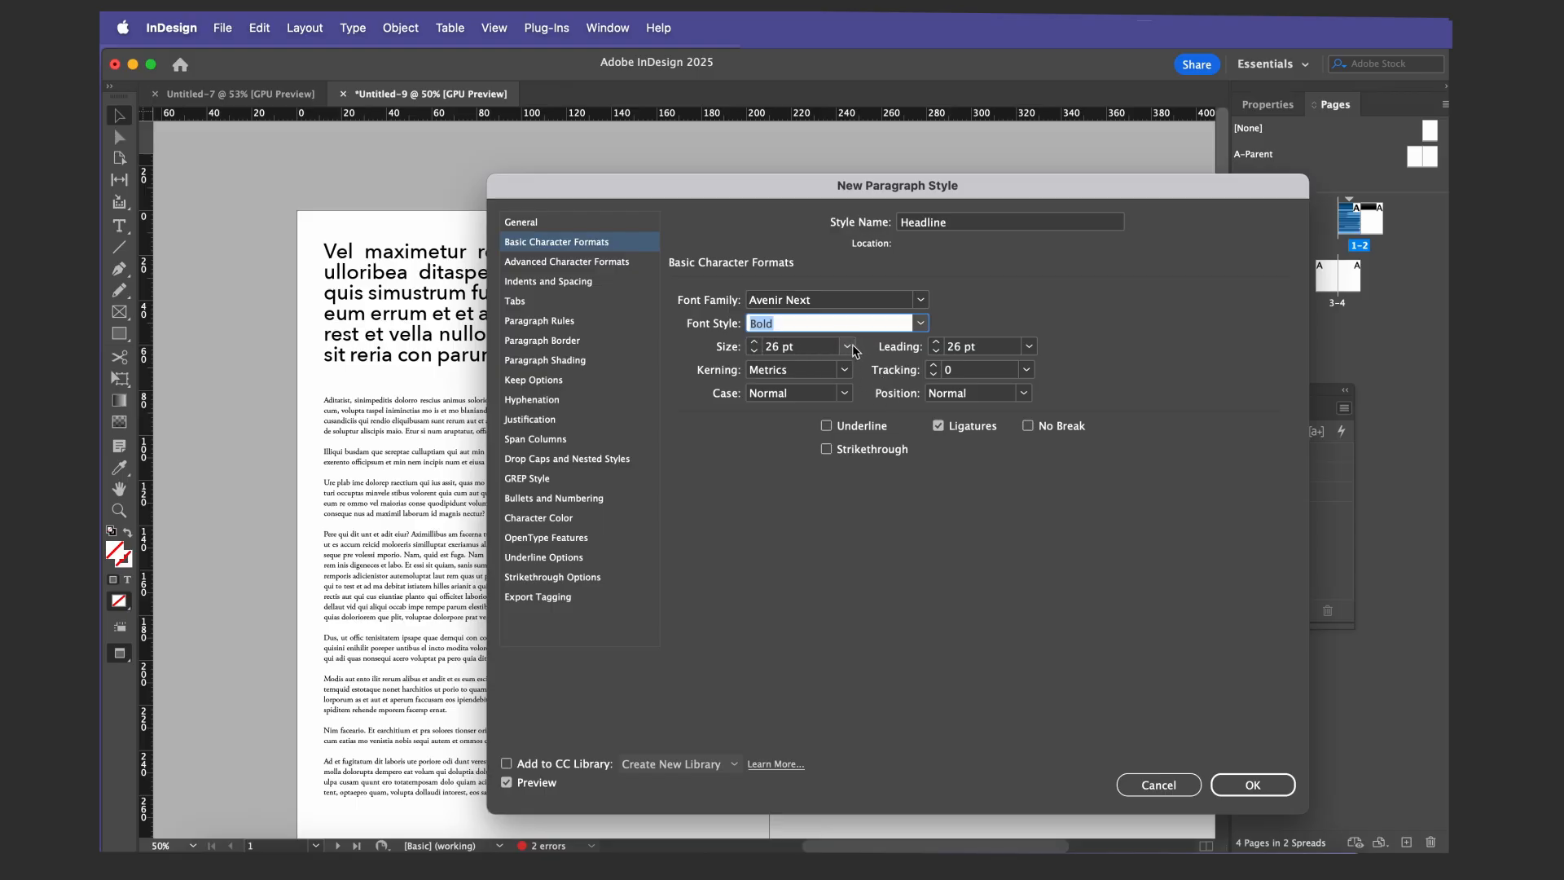
Set the Headline style's size and leading to 52 pt, save it, and apply it to the duplicated text frame
double_click(772, 347)
type("52")
double_click(961, 348)
type("52")
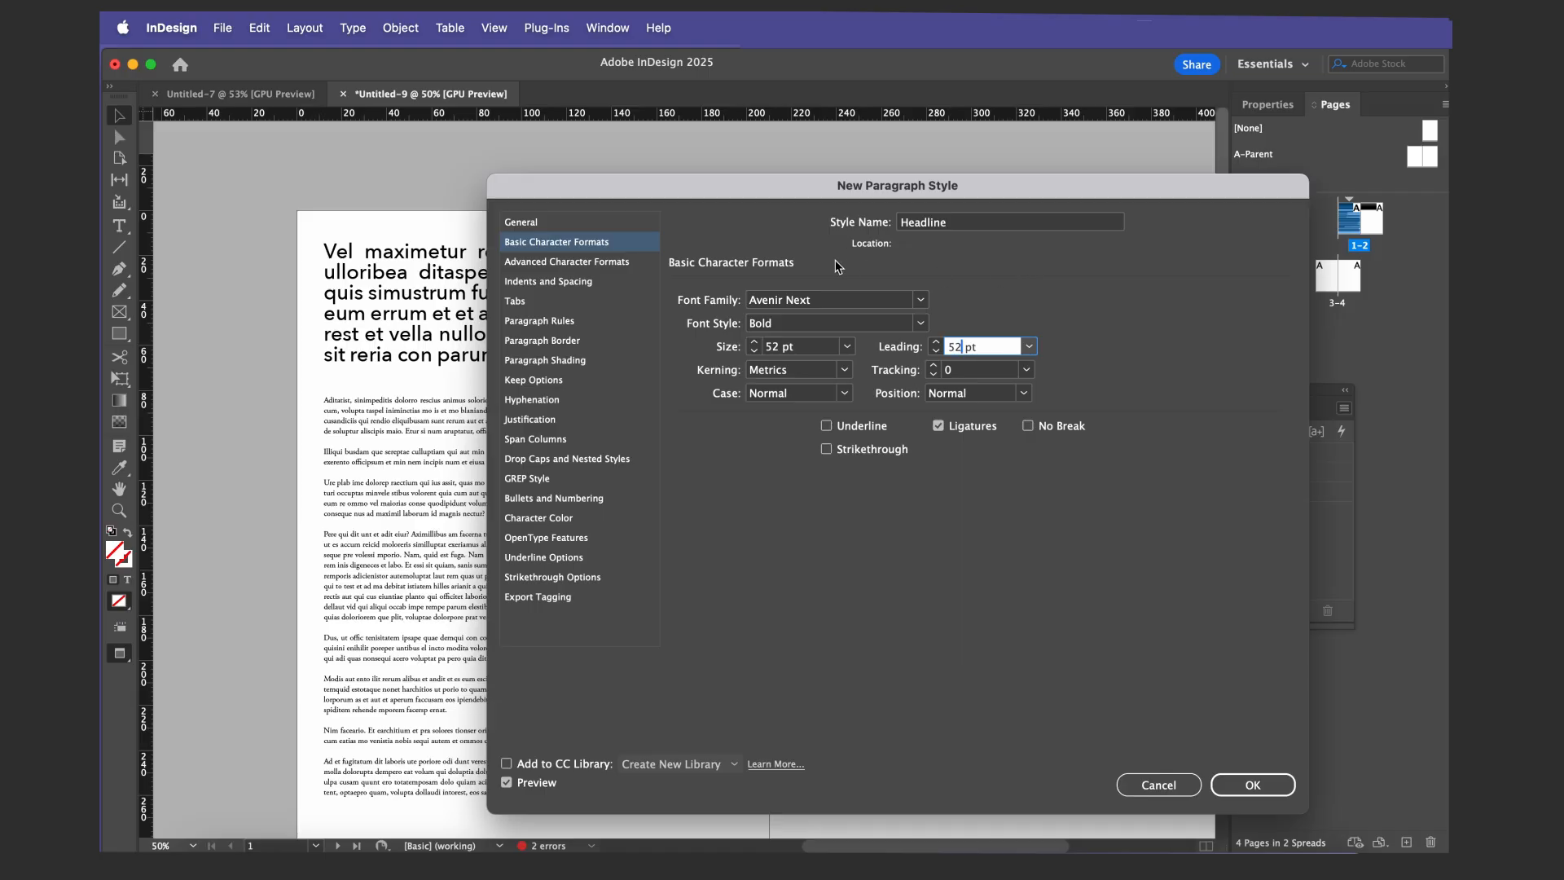
left_click(1242, 785)
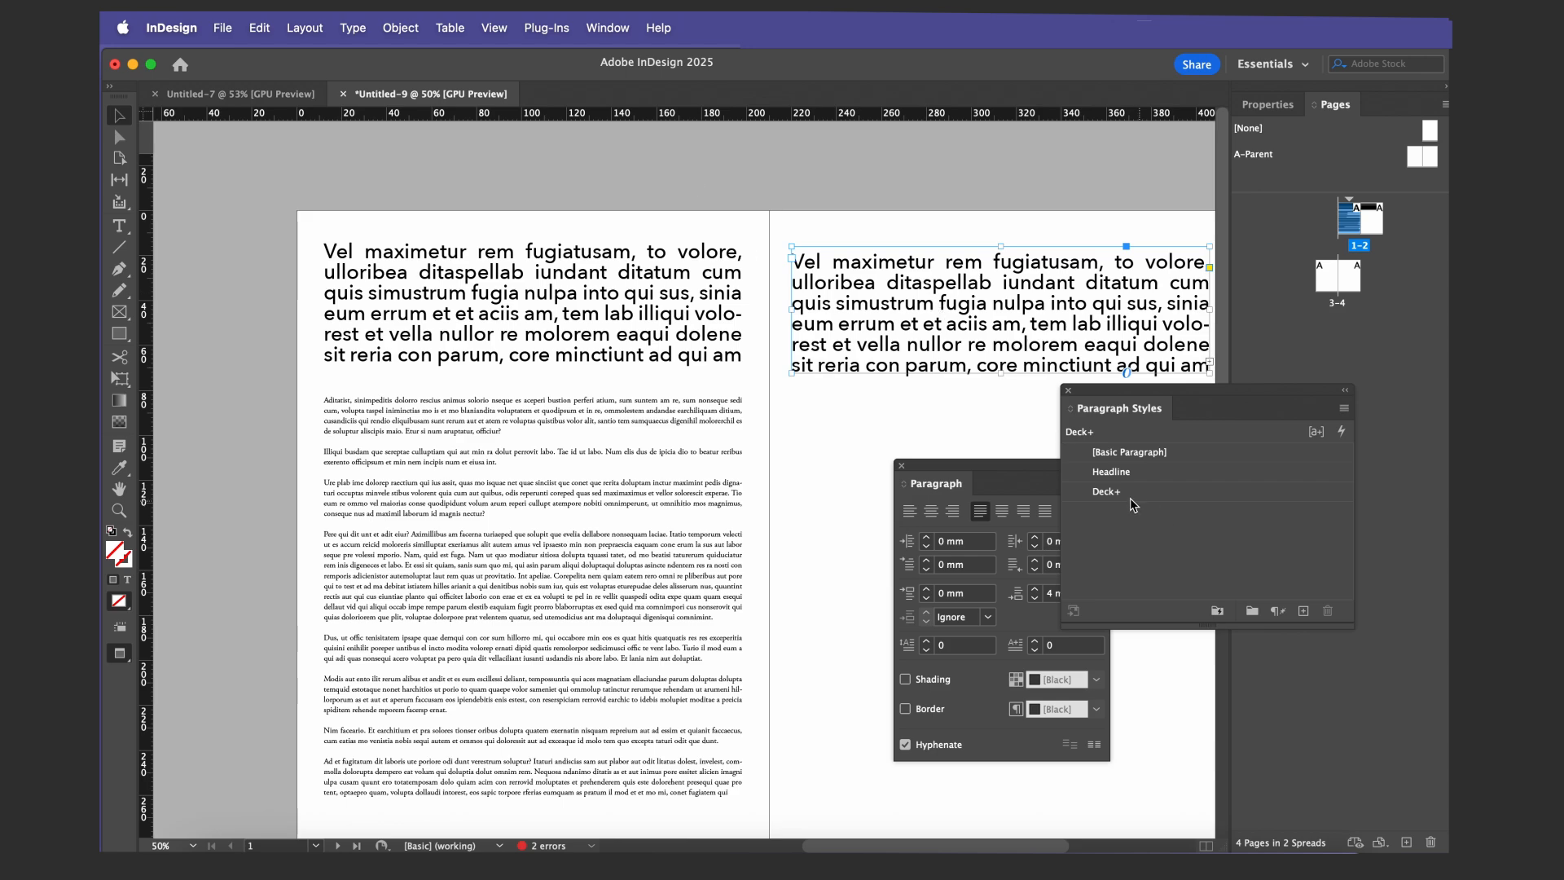
double_click(1120, 478)
left_click(1246, 783)
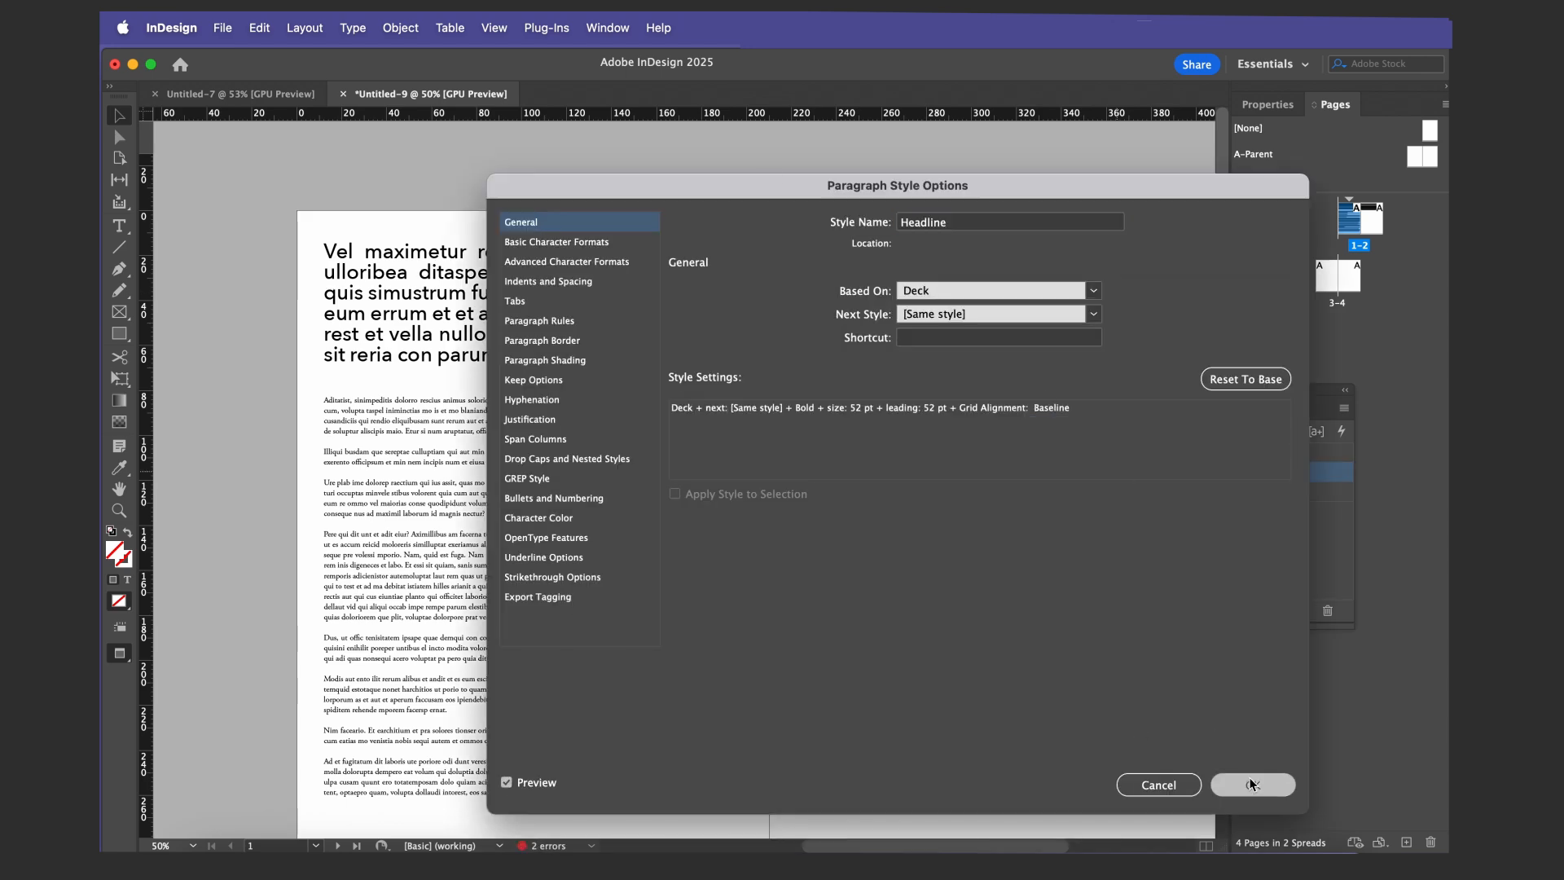
Lower the body frame's top edge by about 59 mm, move the intro frame down to it, and place the headline frame above both
left_click(582, 535)
left_click_drag(531, 393, 531, 525)
double_click(518, 355)
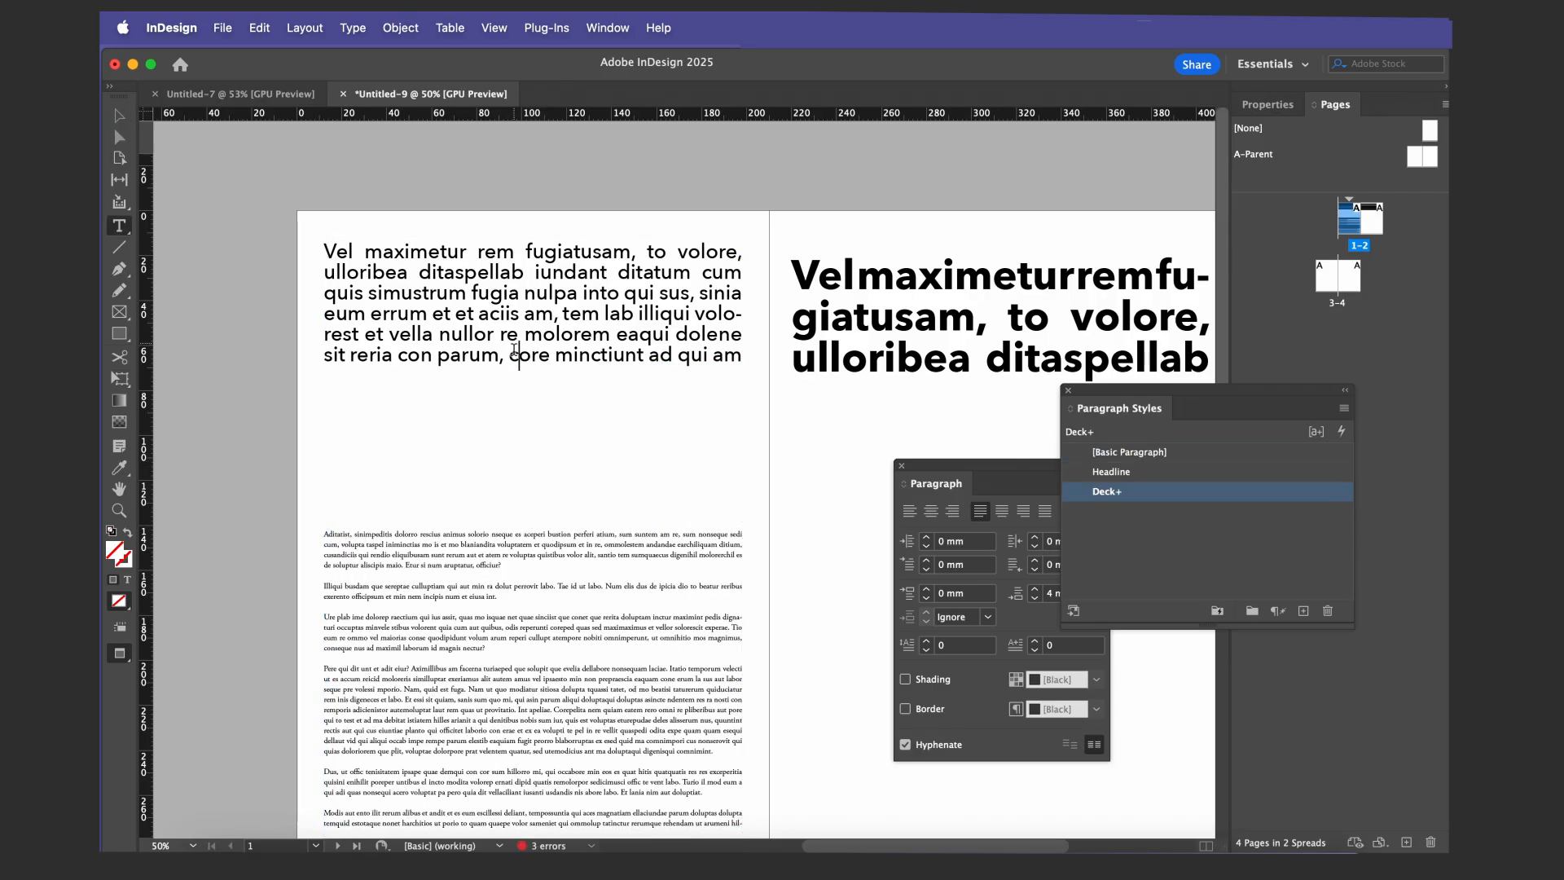
key("Escape")
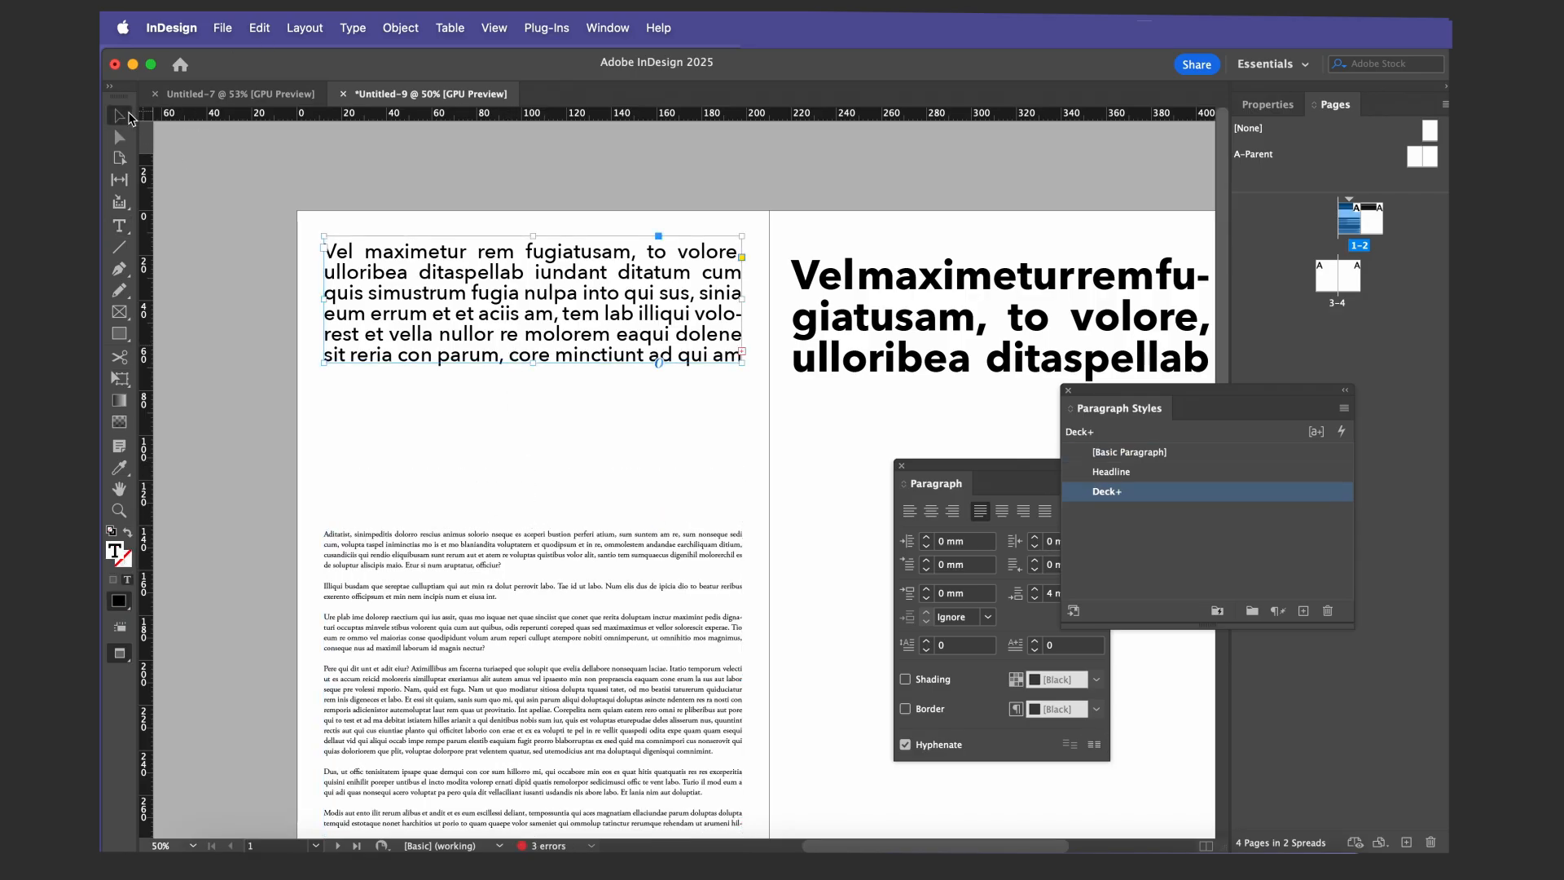
left_click_drag(471, 281, 471, 437)
left_click_drag(439, 505, 446, 375)
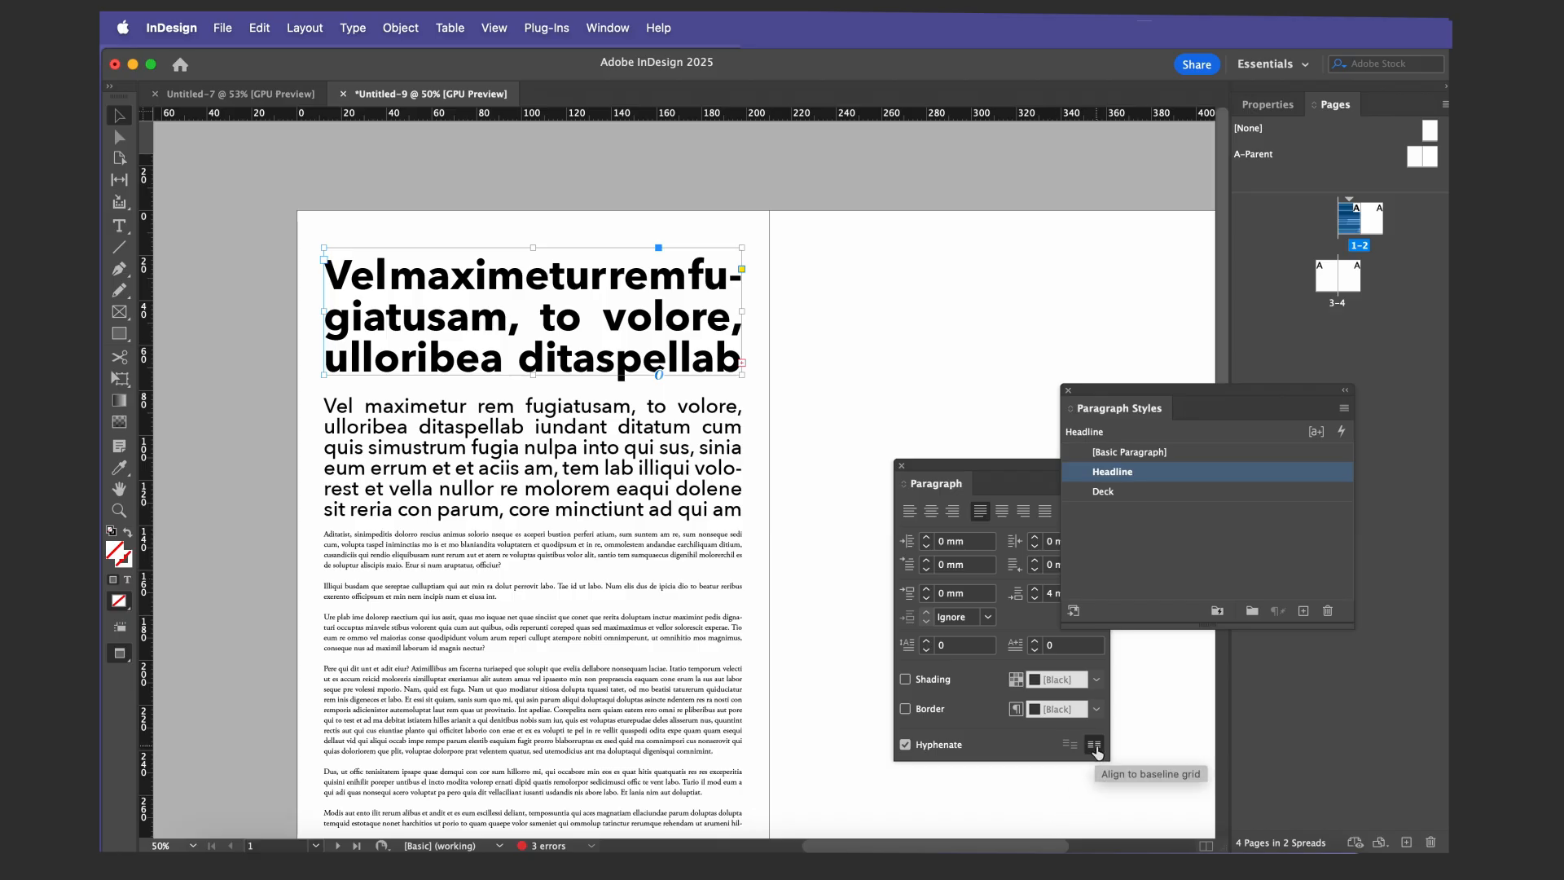
Show the guides and baseline grid and check how the headline, intro and body text sit on them
left_click(875, 235)
key("w")
key("w")
key("w")
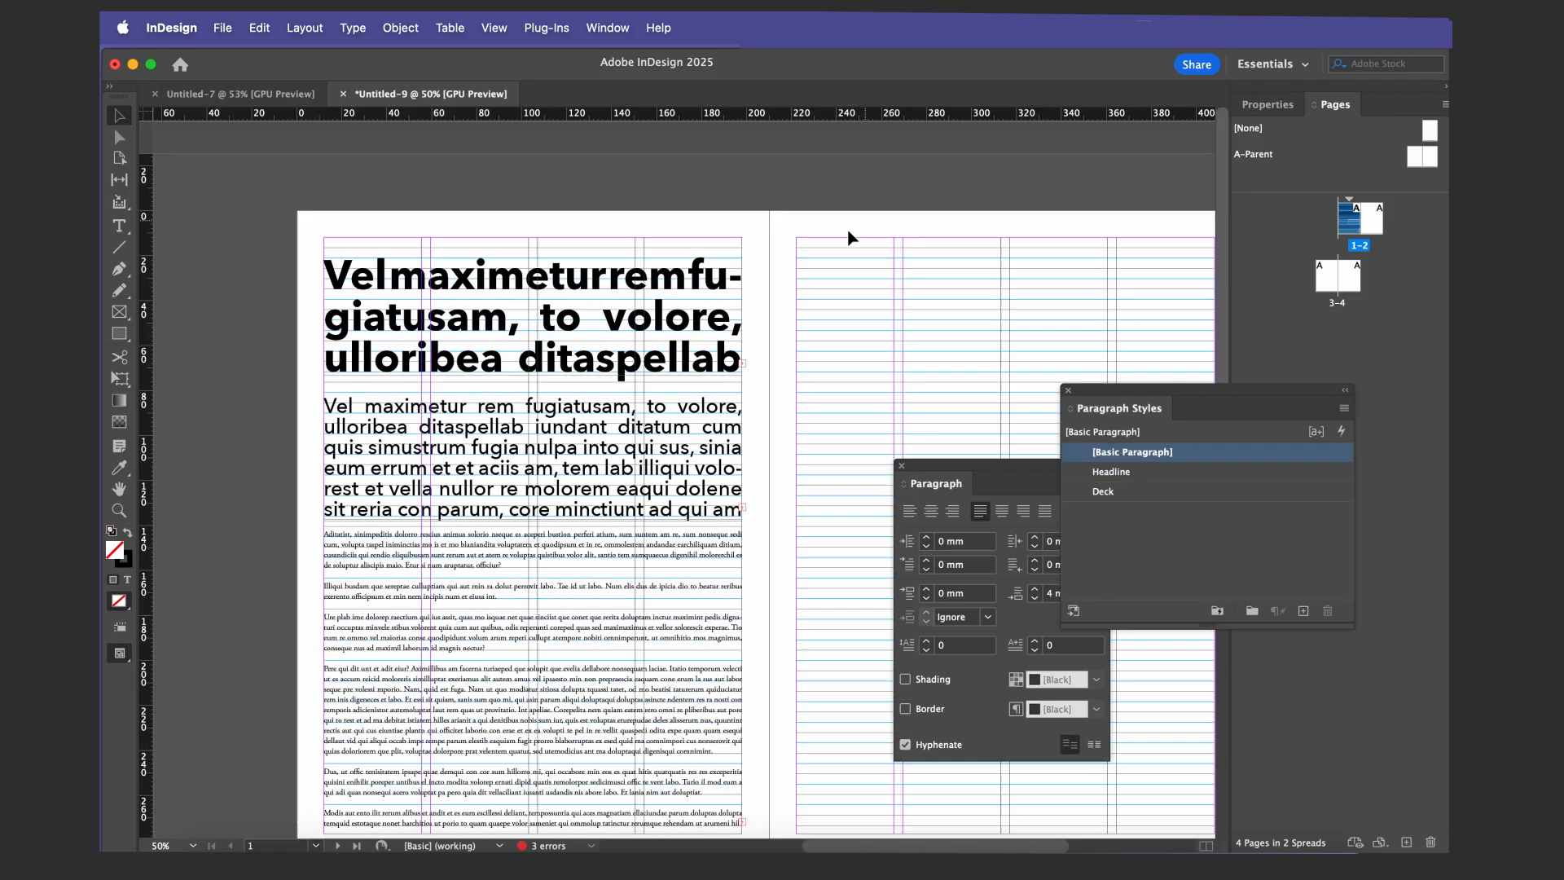
Select the whole headline paragraph and set it to align only its first line to the baseline grid
triple_click(699, 342)
left_click(699, 319)
triple_click(698, 319)
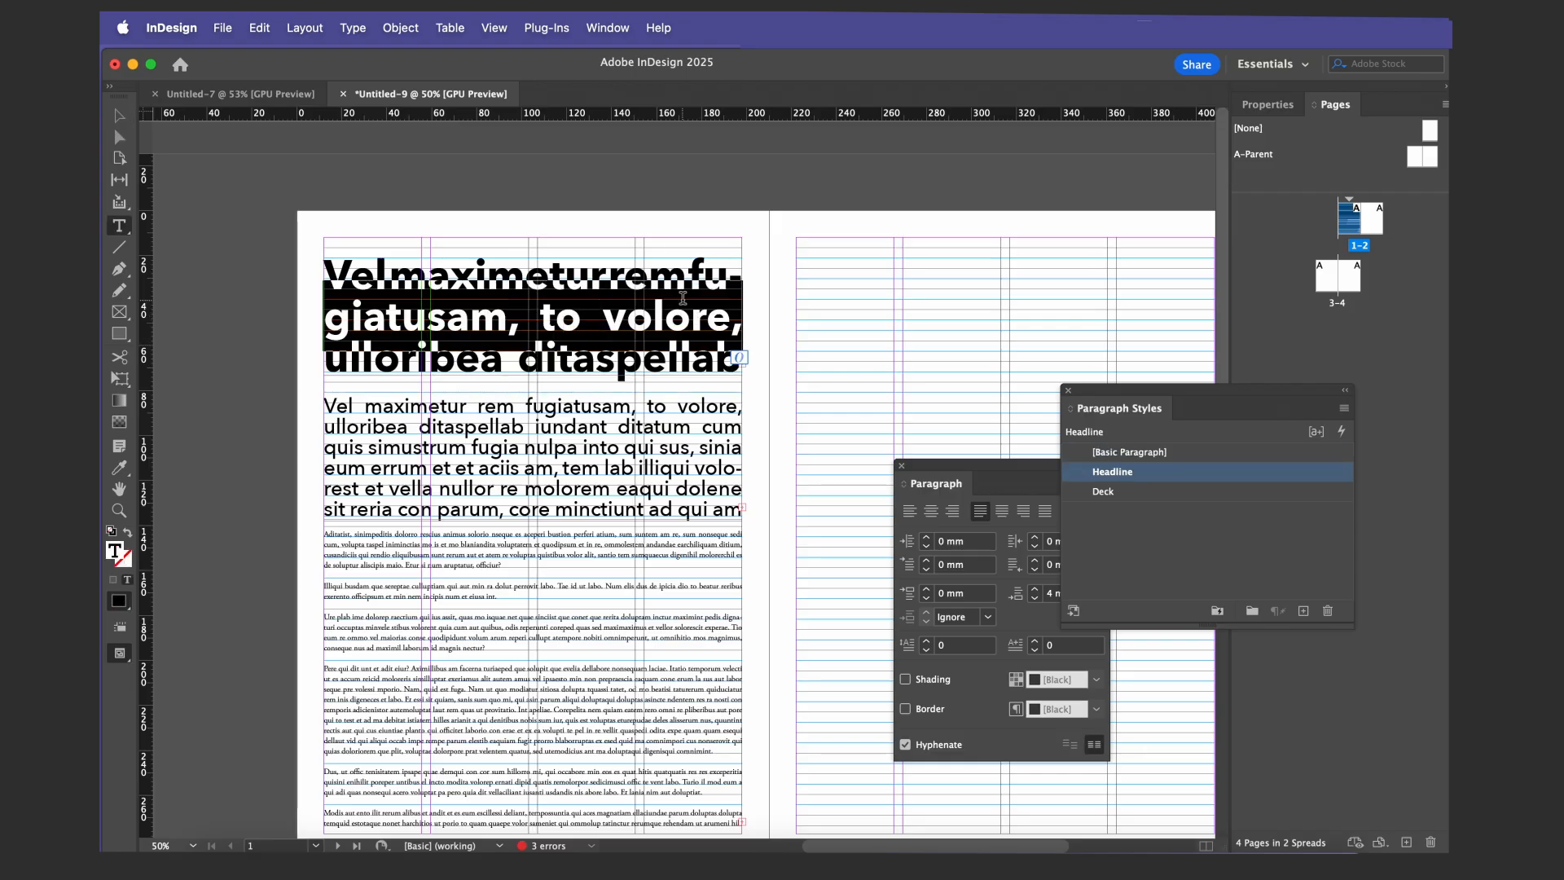
left_click(682, 298)
left_click(119, 116)
double_click(479, 372)
triple_click(479, 365)
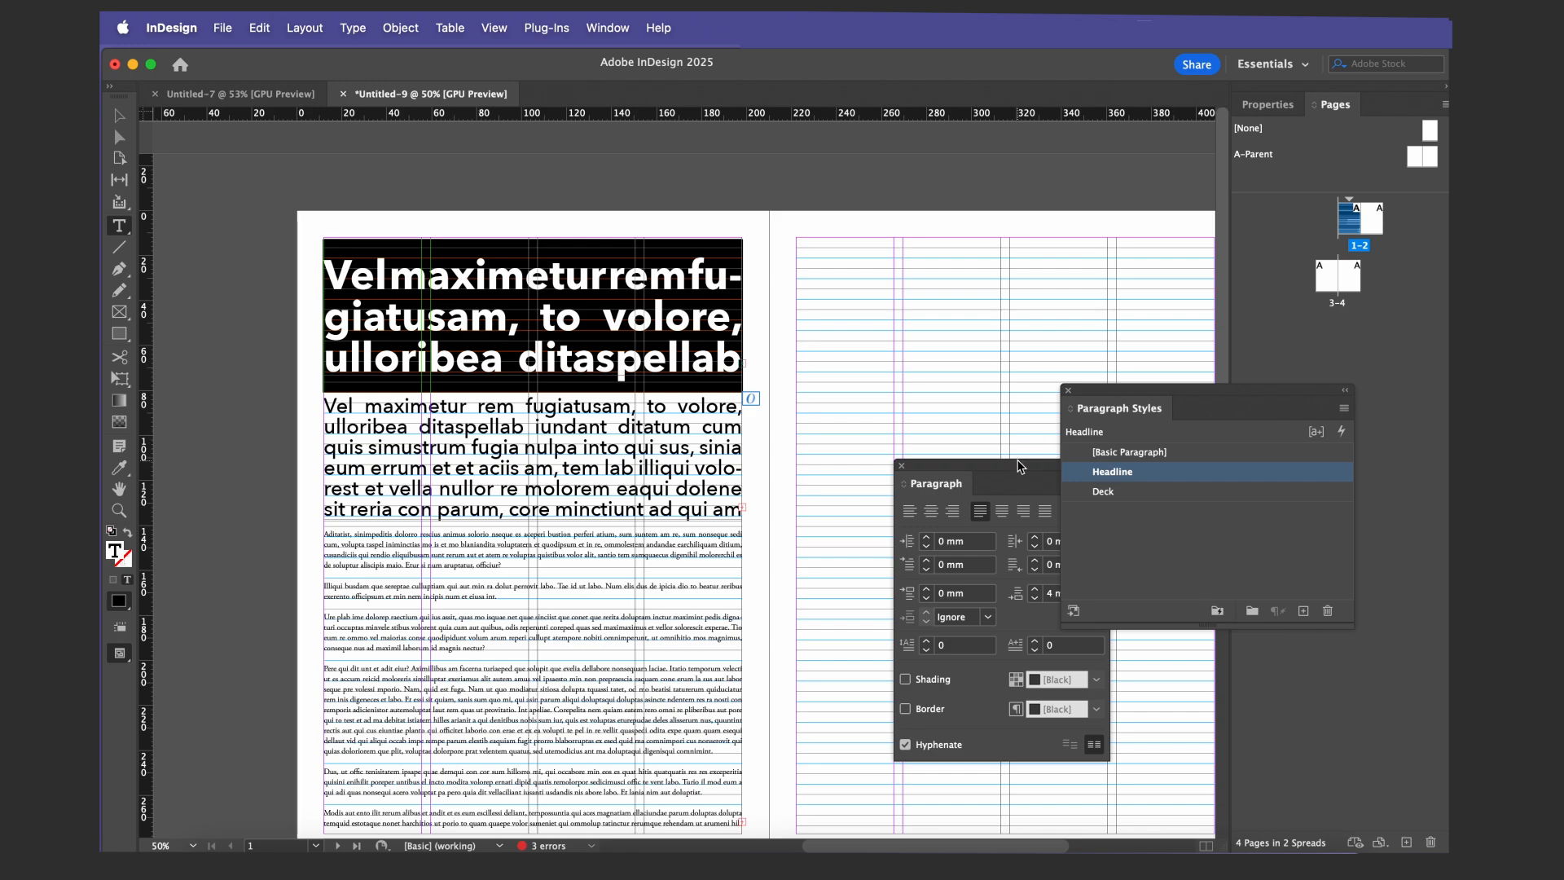
left_click_drag(1023, 465, 981, 466)
left_click(1058, 484)
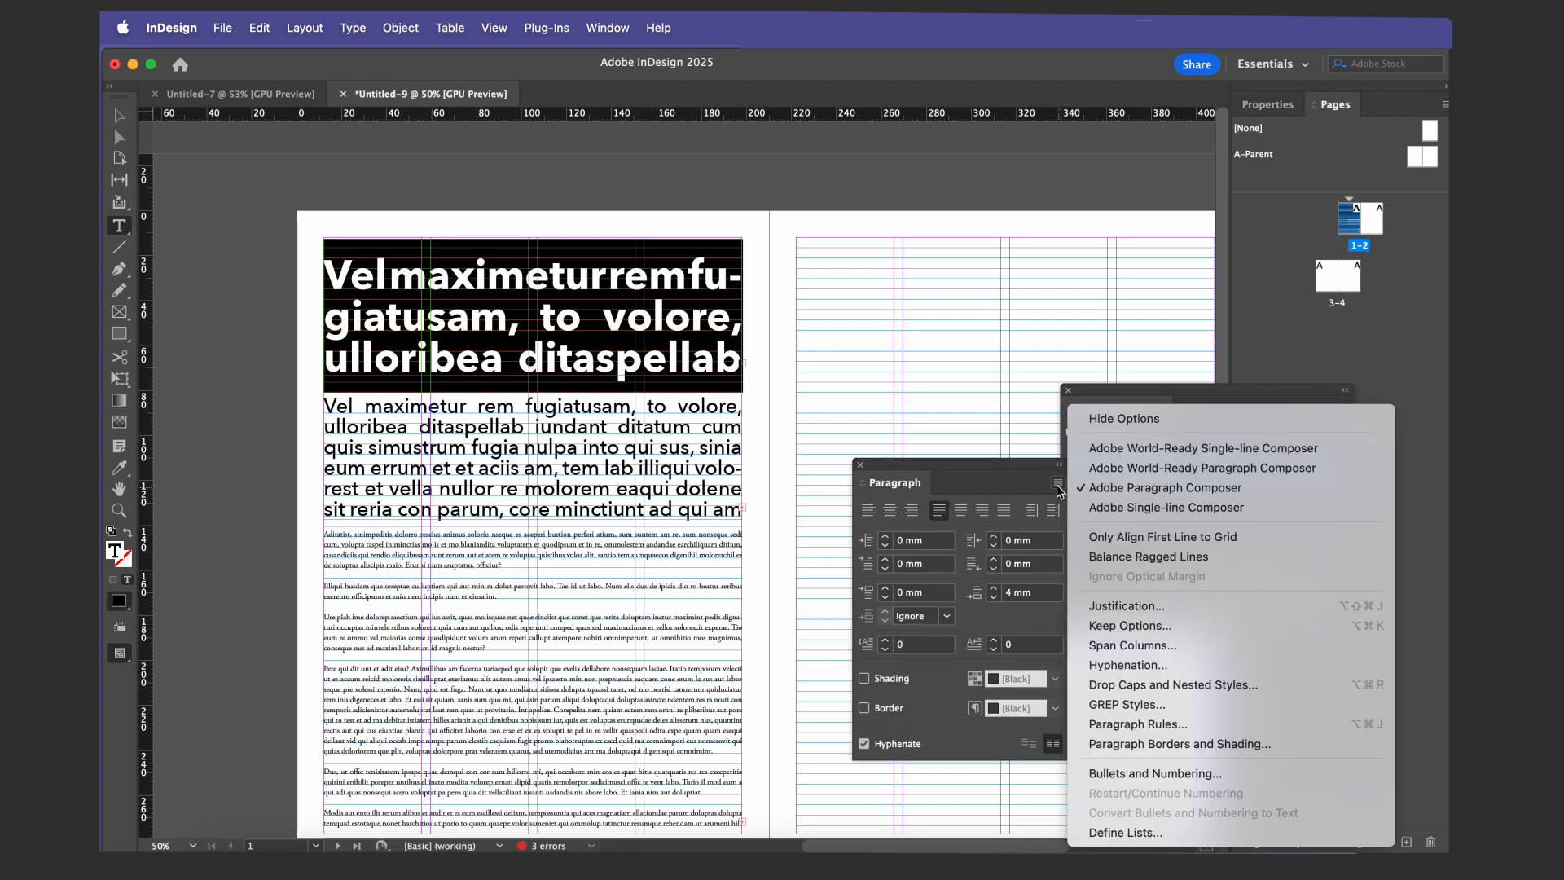
left_click(1117, 544)
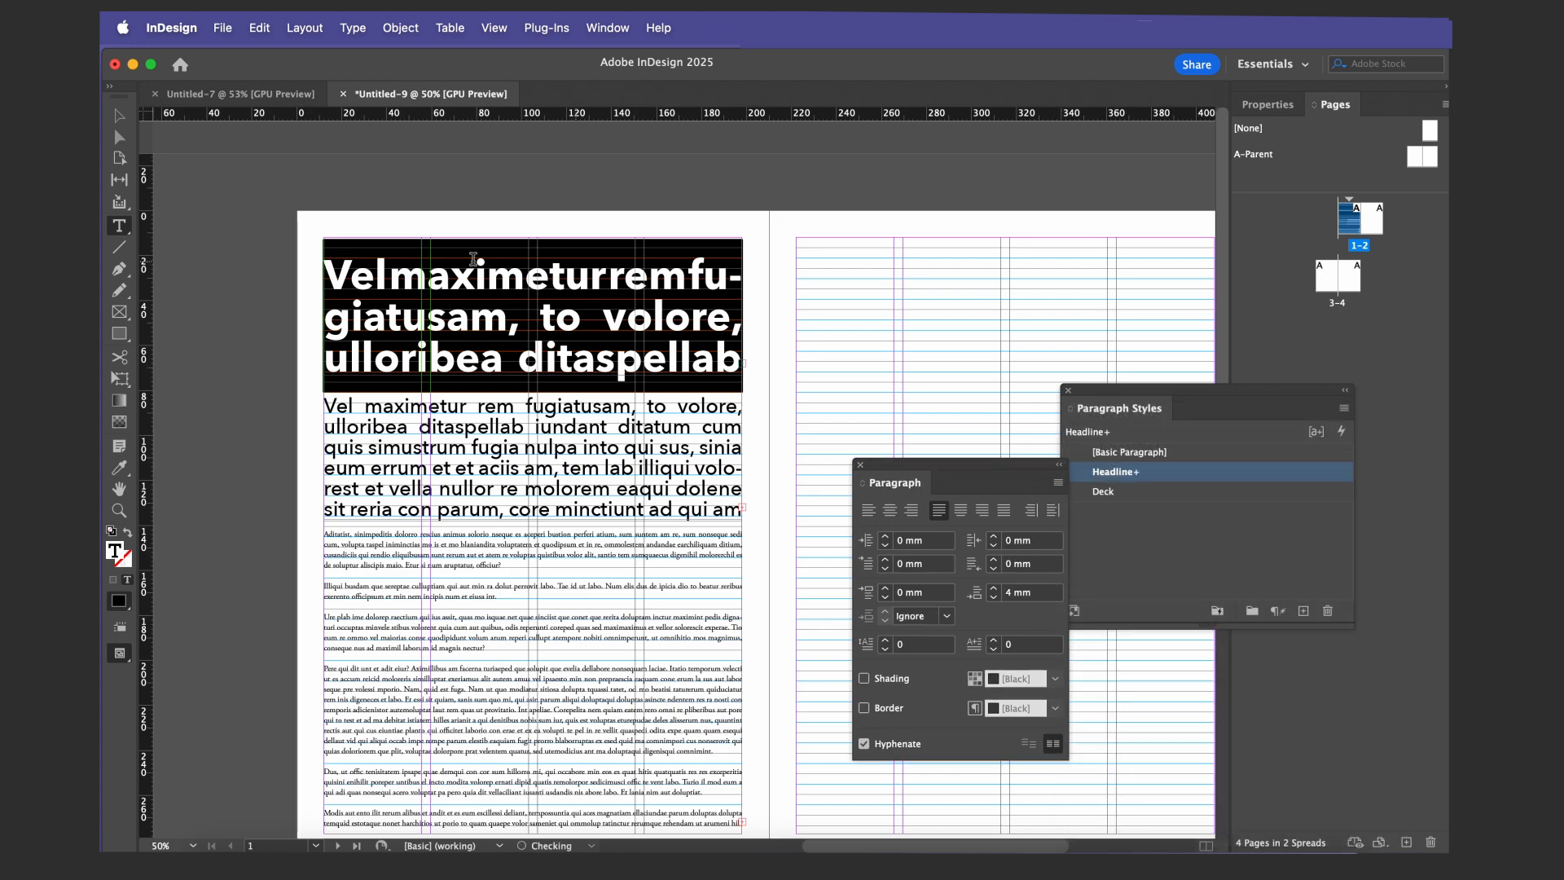
key("Escape")
left_click(168, 150)
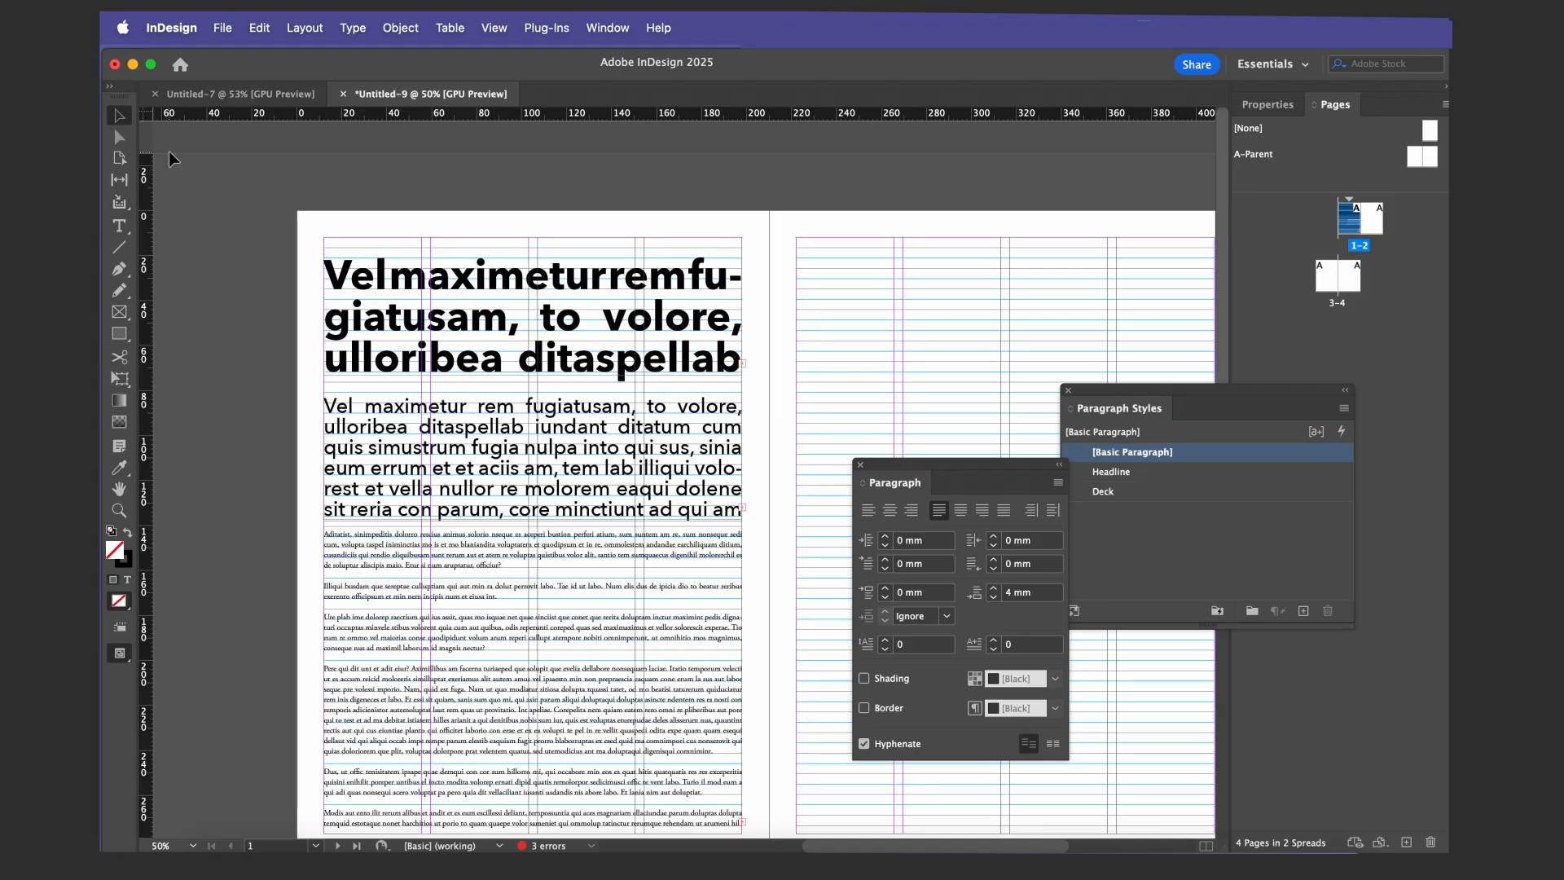
Turn off hyphenation in the Headline paragraph style and check the headline with the guides hidden
key("w")
key("w")
double_click(1114, 472)
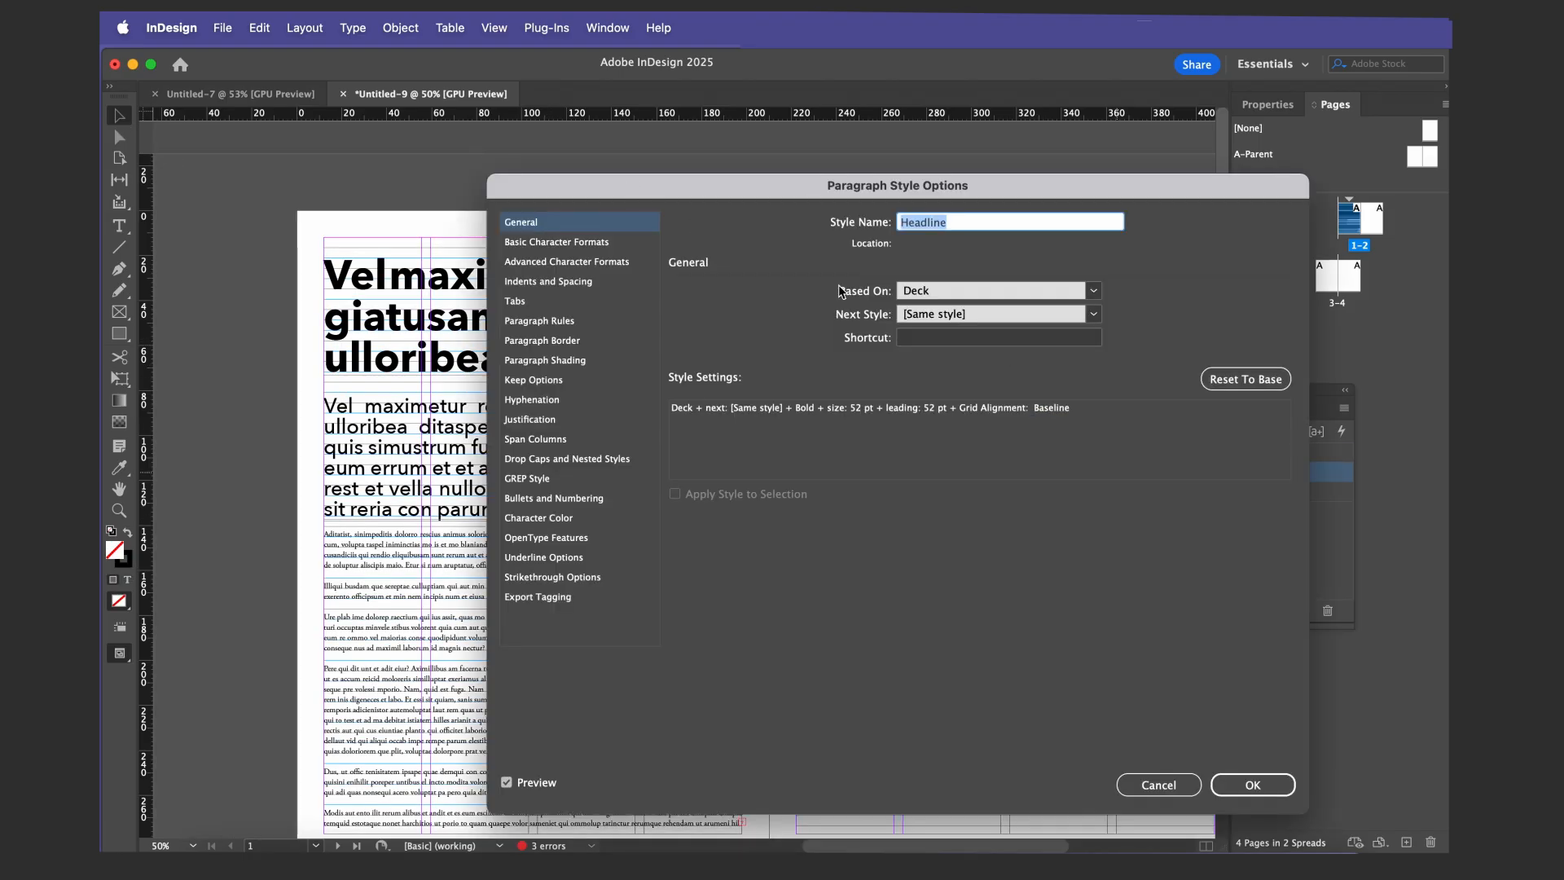
left_click(549, 403)
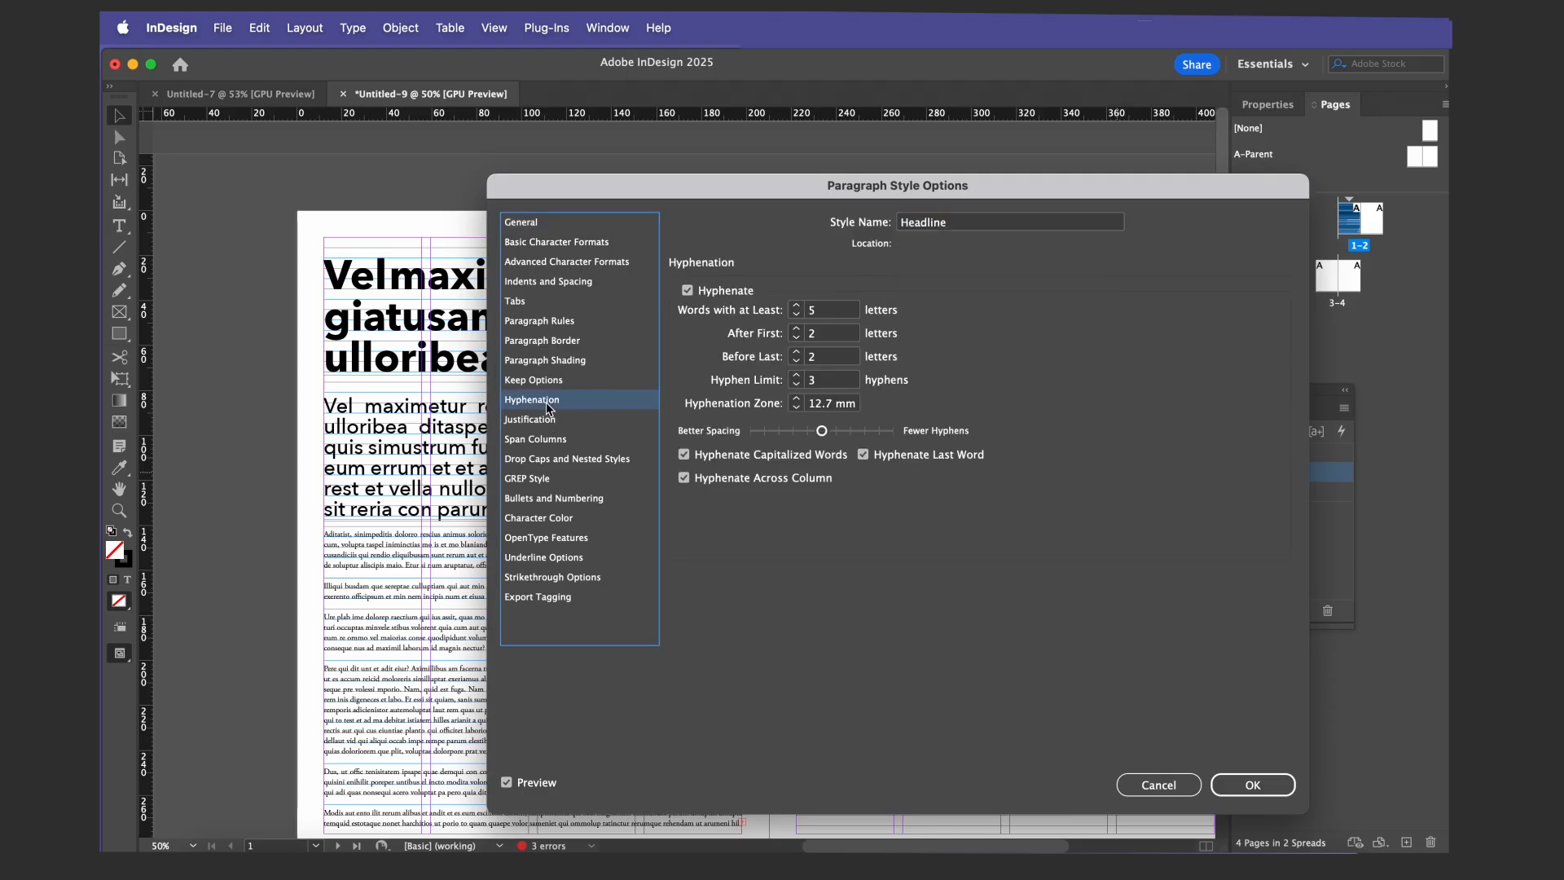
left_click(687, 290)
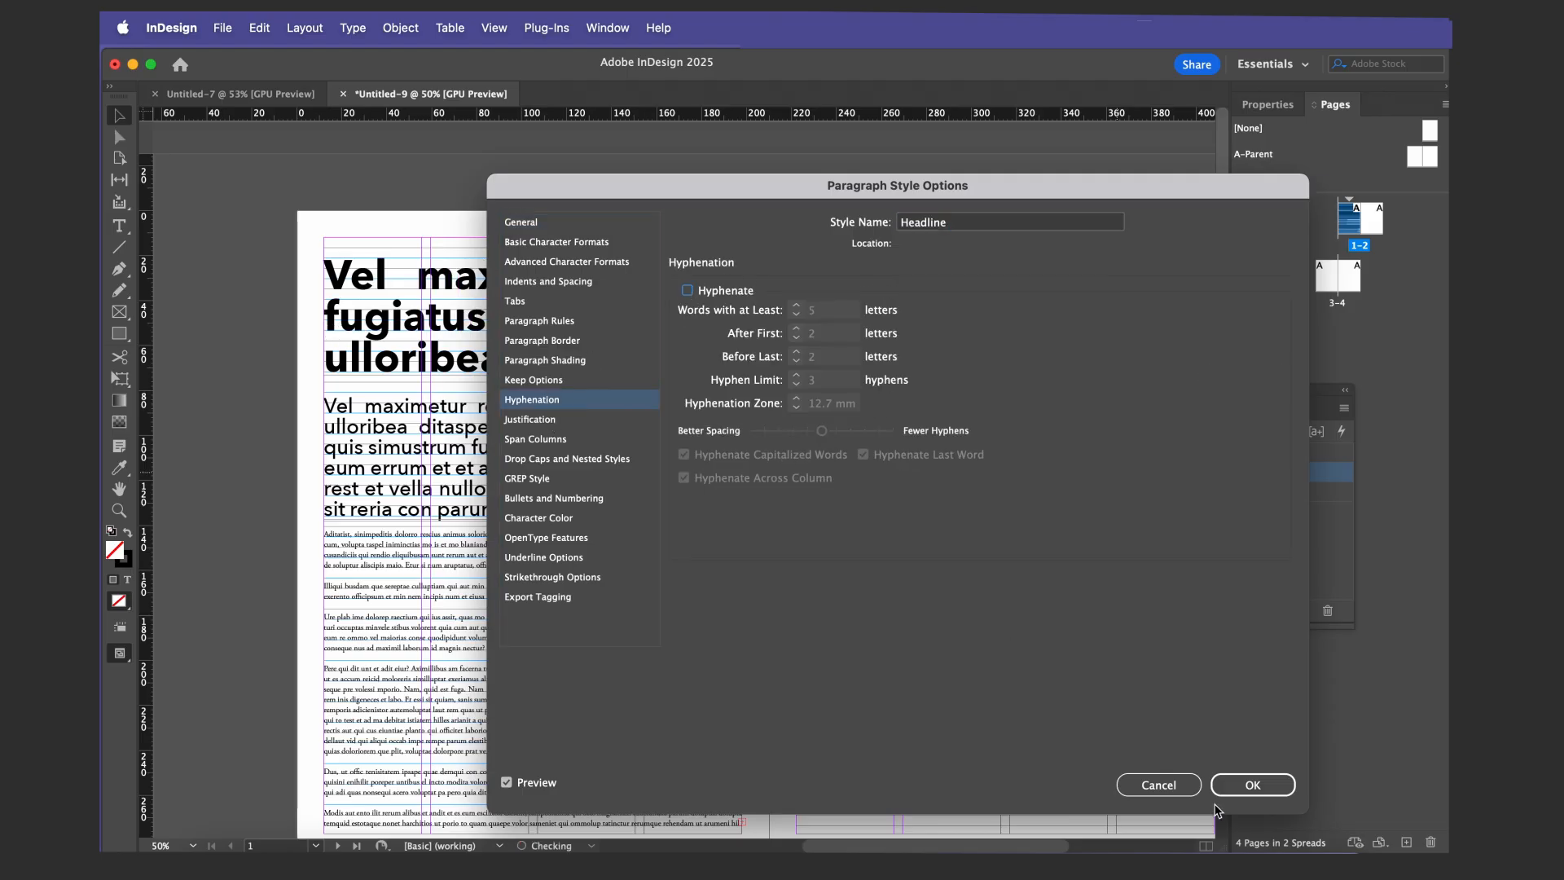
left_click(1250, 786)
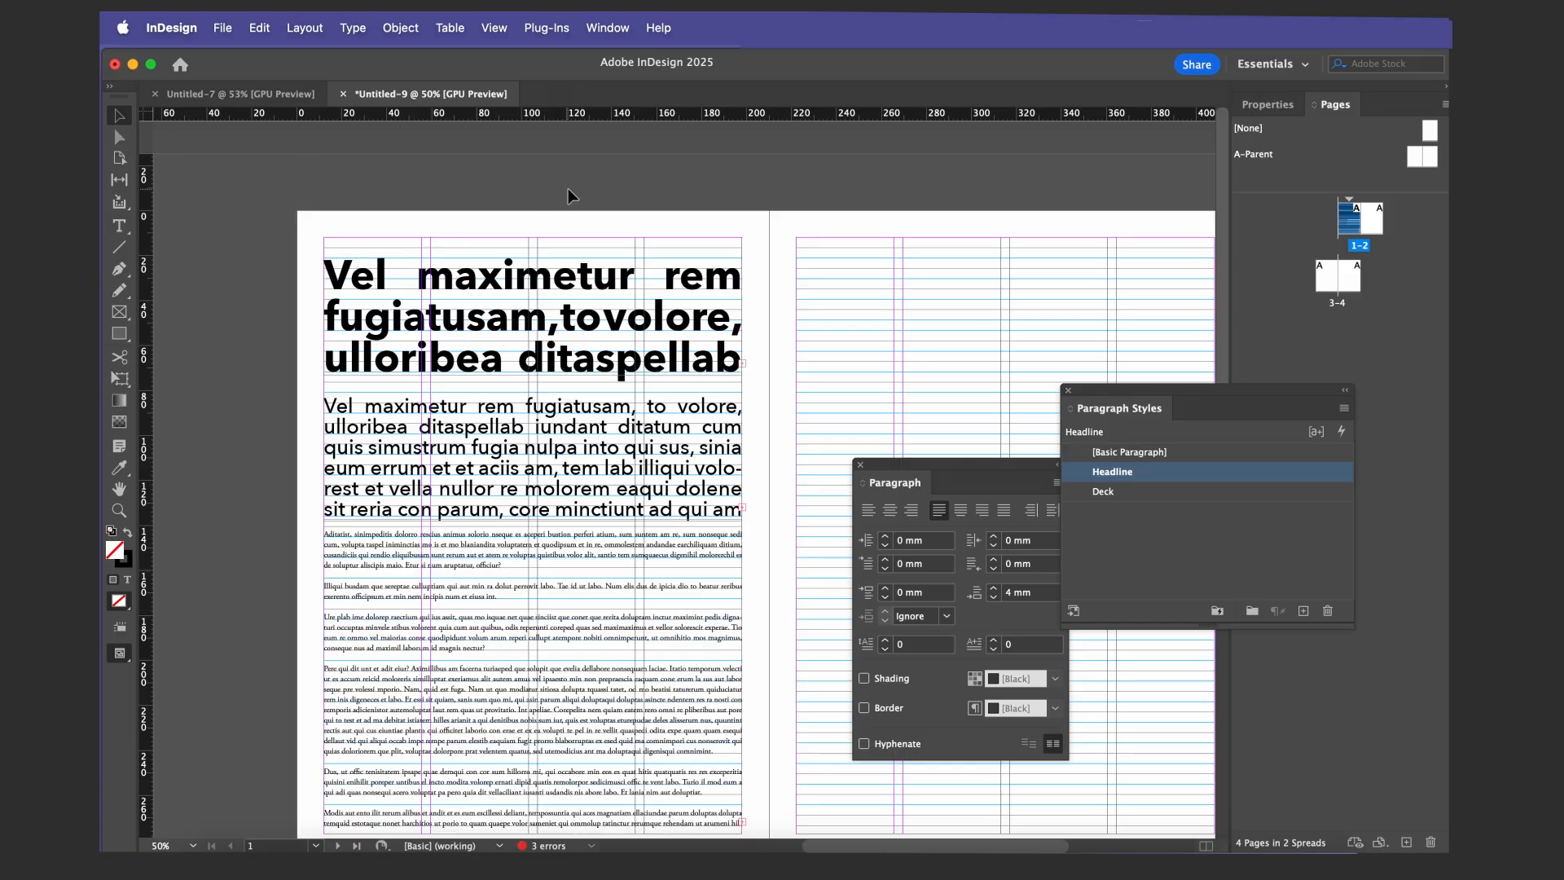
key("w")
key("w")
key("w")
Try applying the Deck style to the headline text frame
left_click(609, 311)
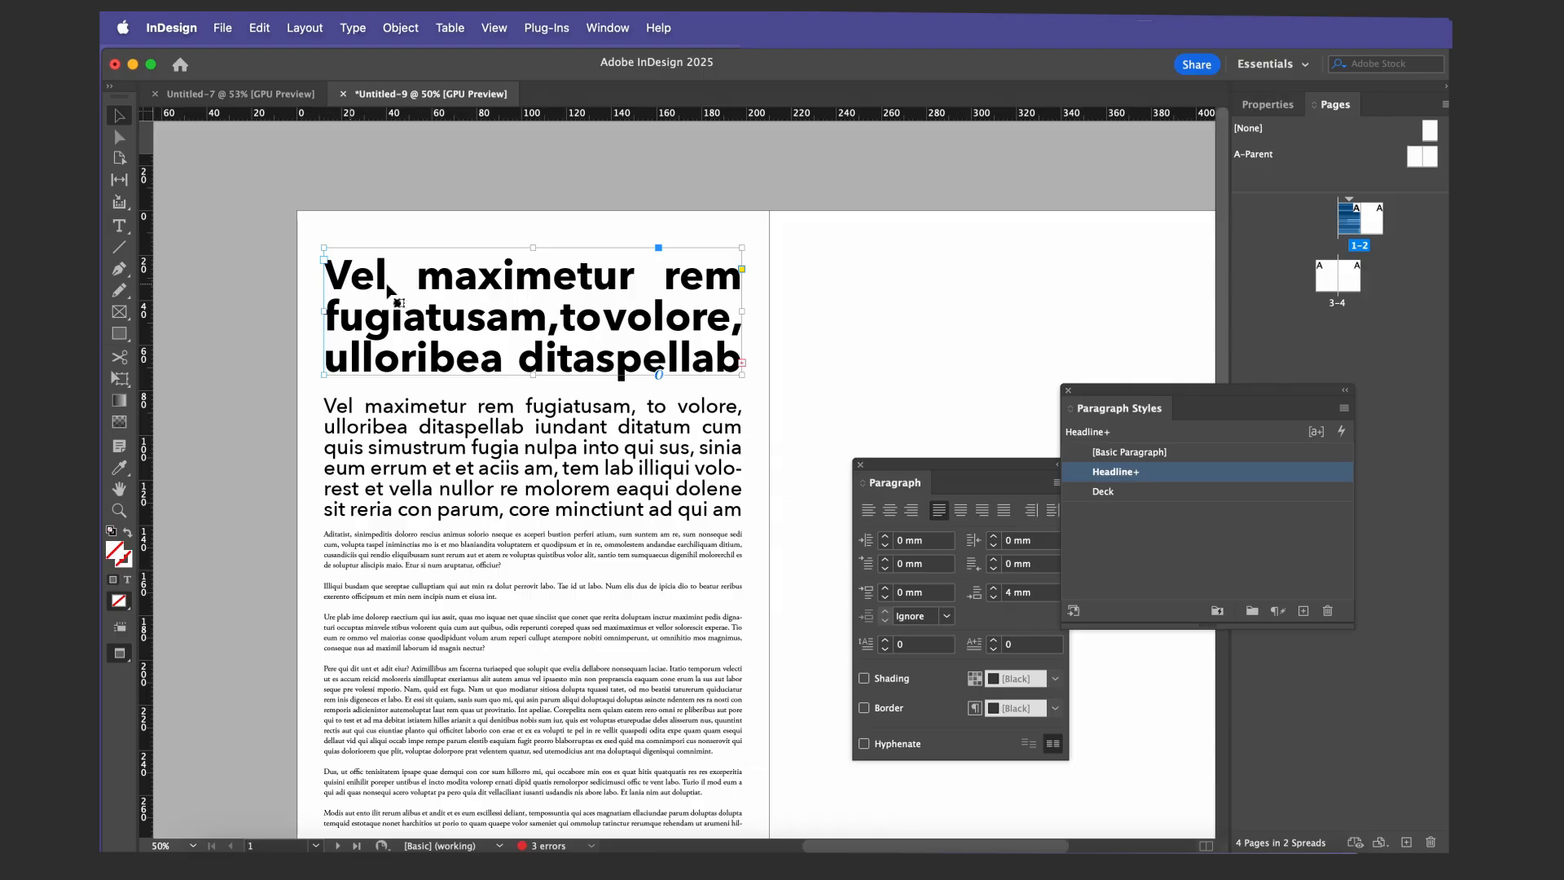
left_click(1104, 493)
left_click(1106, 493)
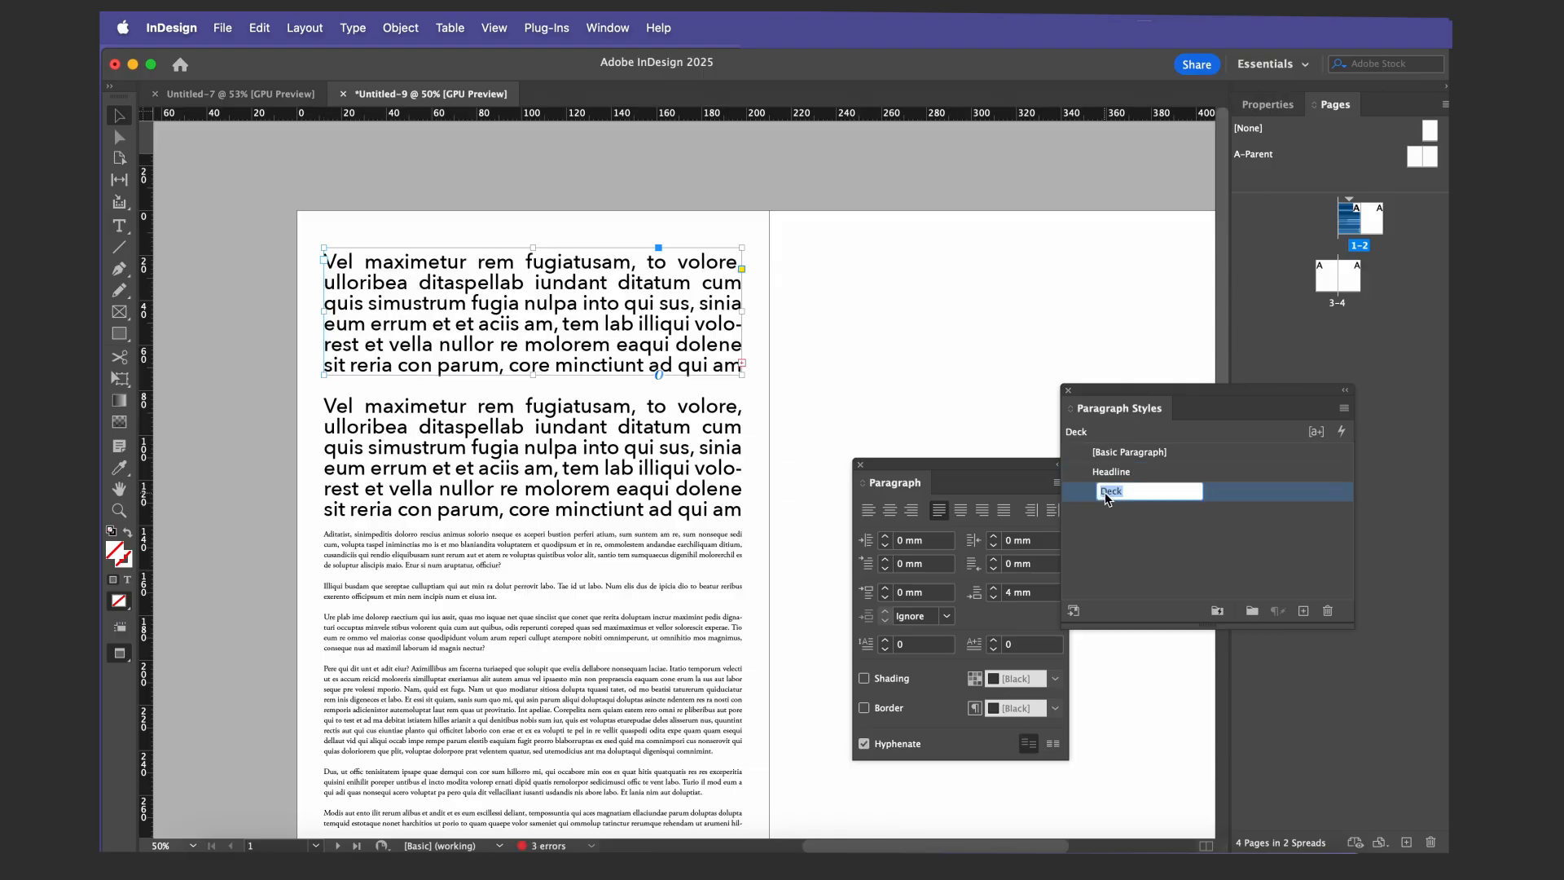
left_click(1132, 568)
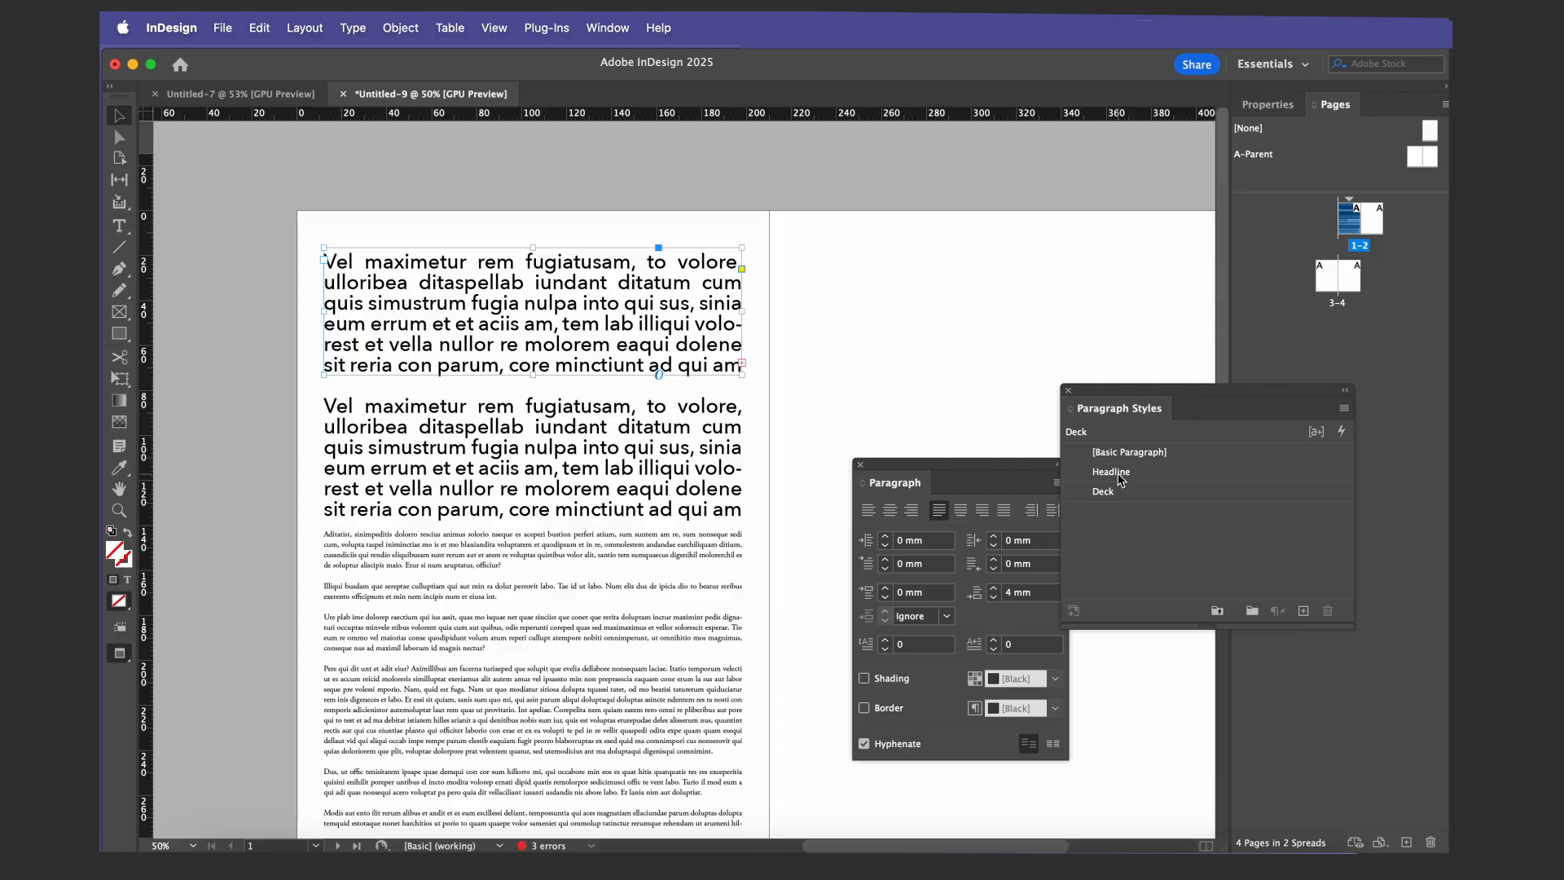
Reapply the Headline style to the headline frame and set the style's alignment to Left
left_click(1122, 479)
double_click(1121, 479)
left_click(579, 243)
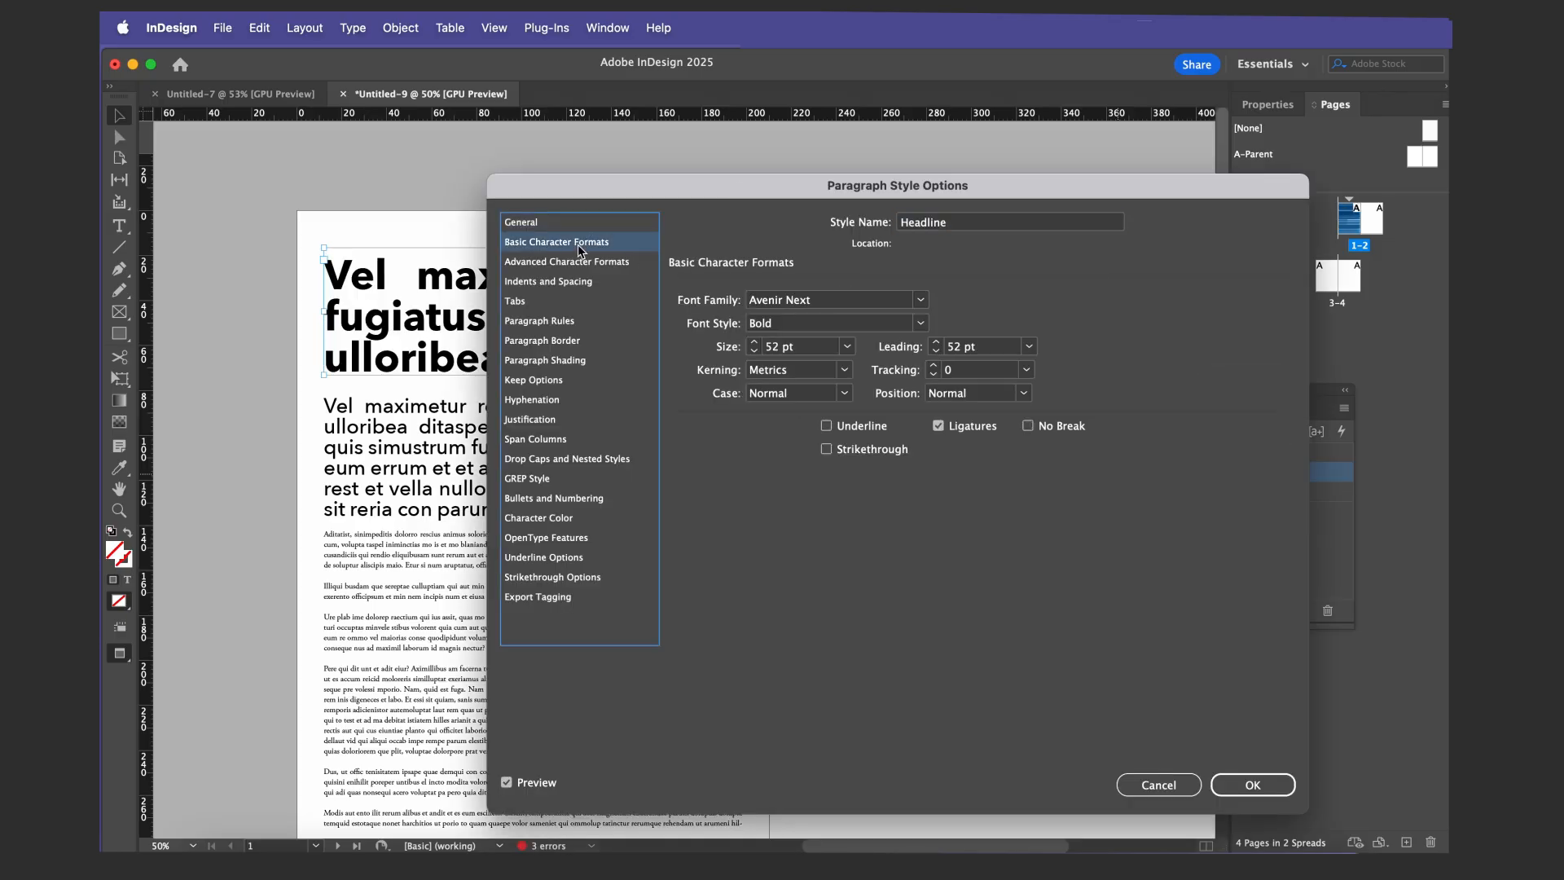
left_click(569, 282)
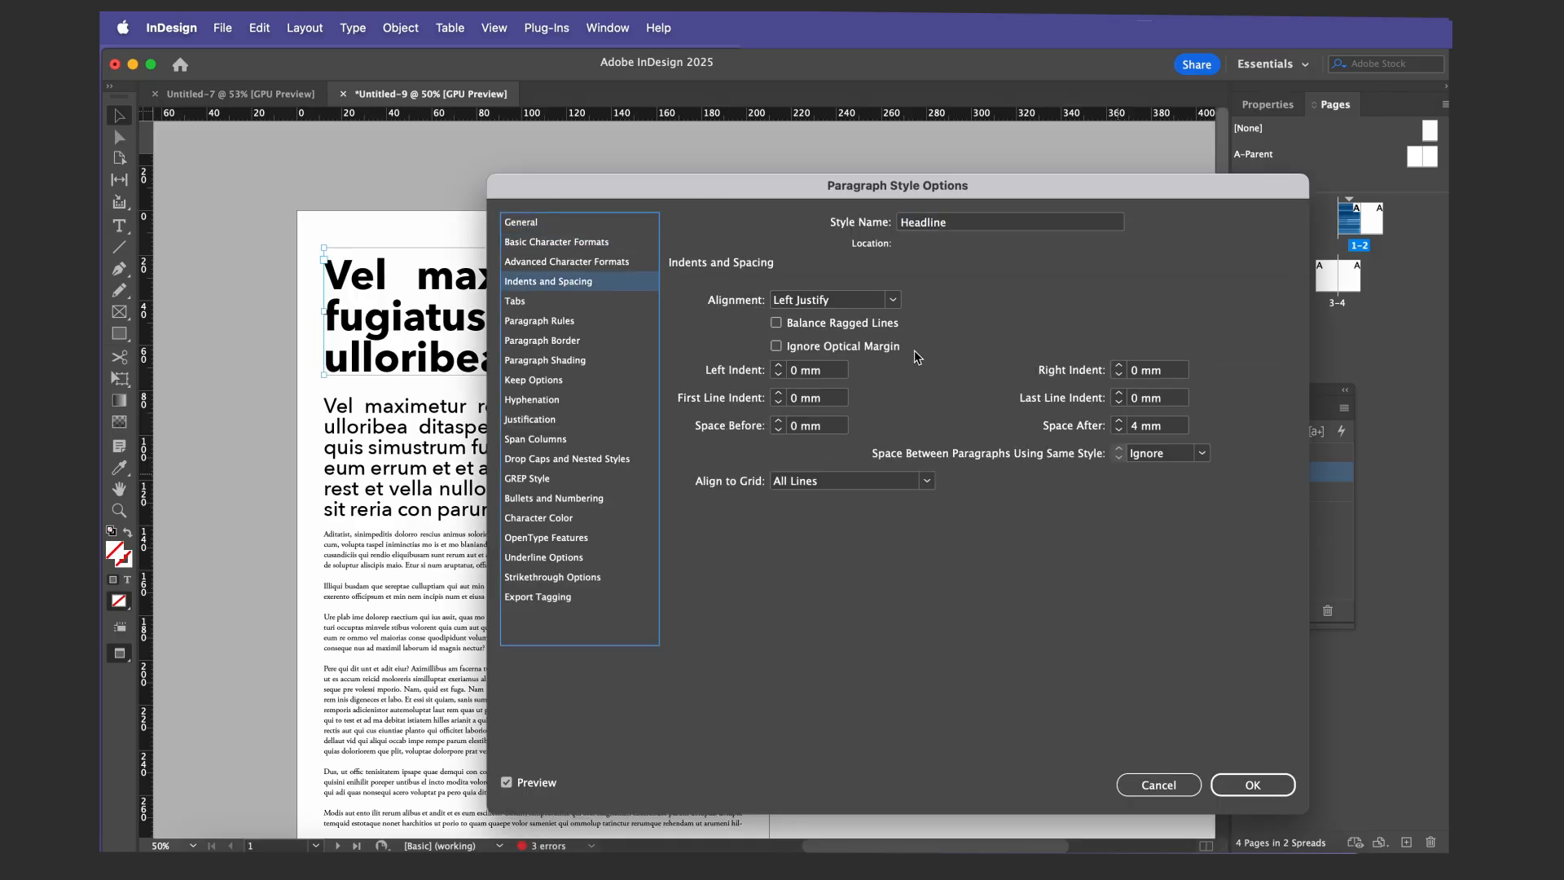
left_click(893, 300)
left_click(895, 318)
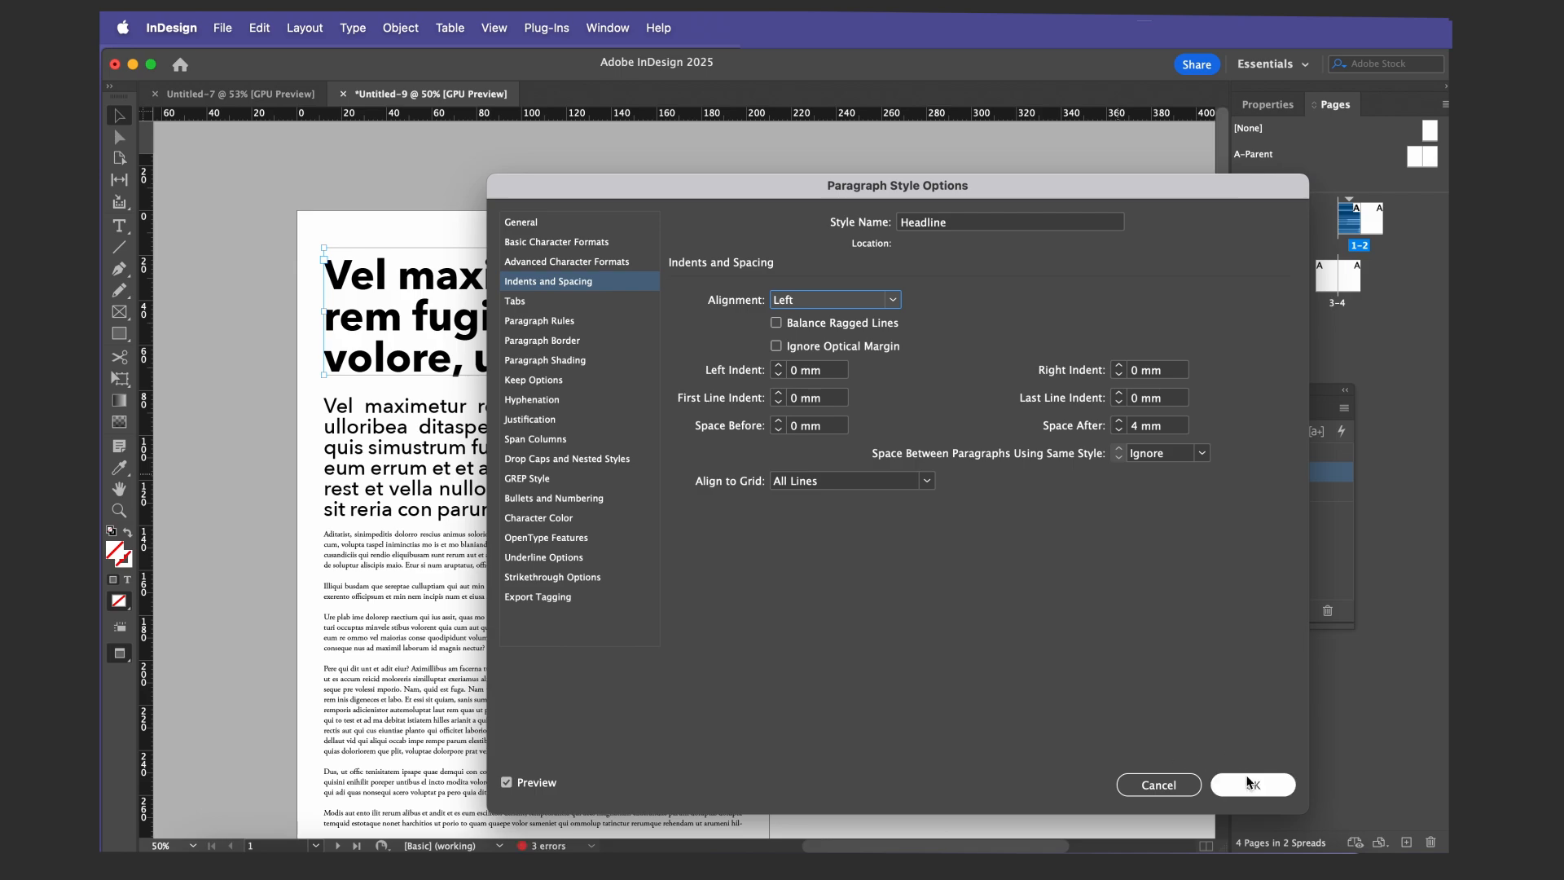
left_click(1251, 783)
left_click(918, 293)
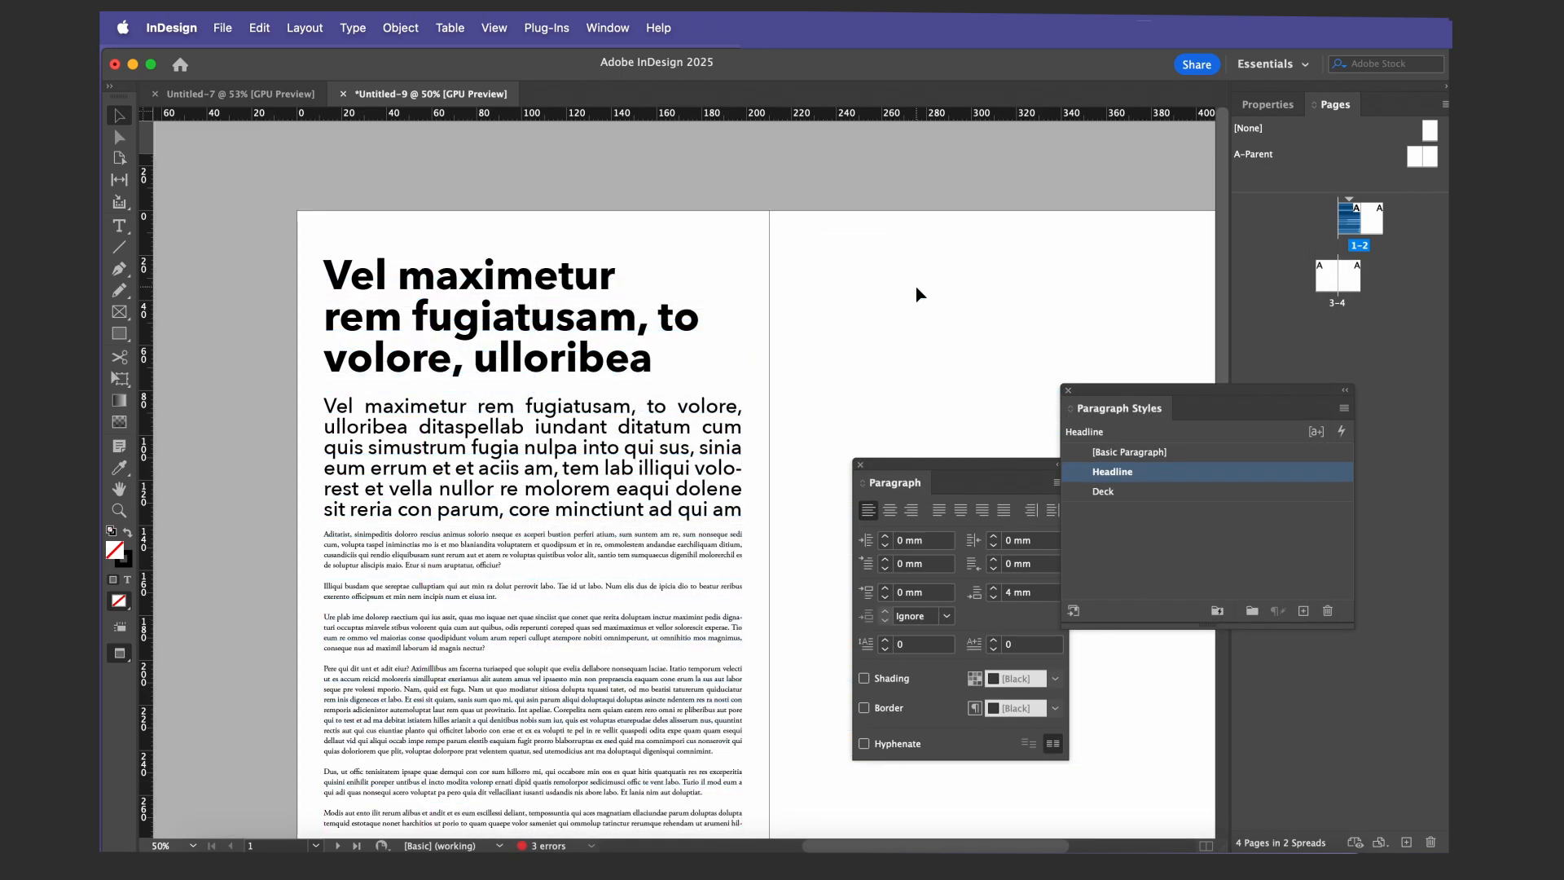
Lower the top edge of the body text frame by about 12 mm against the grid, and preview the page without guides
key("w")
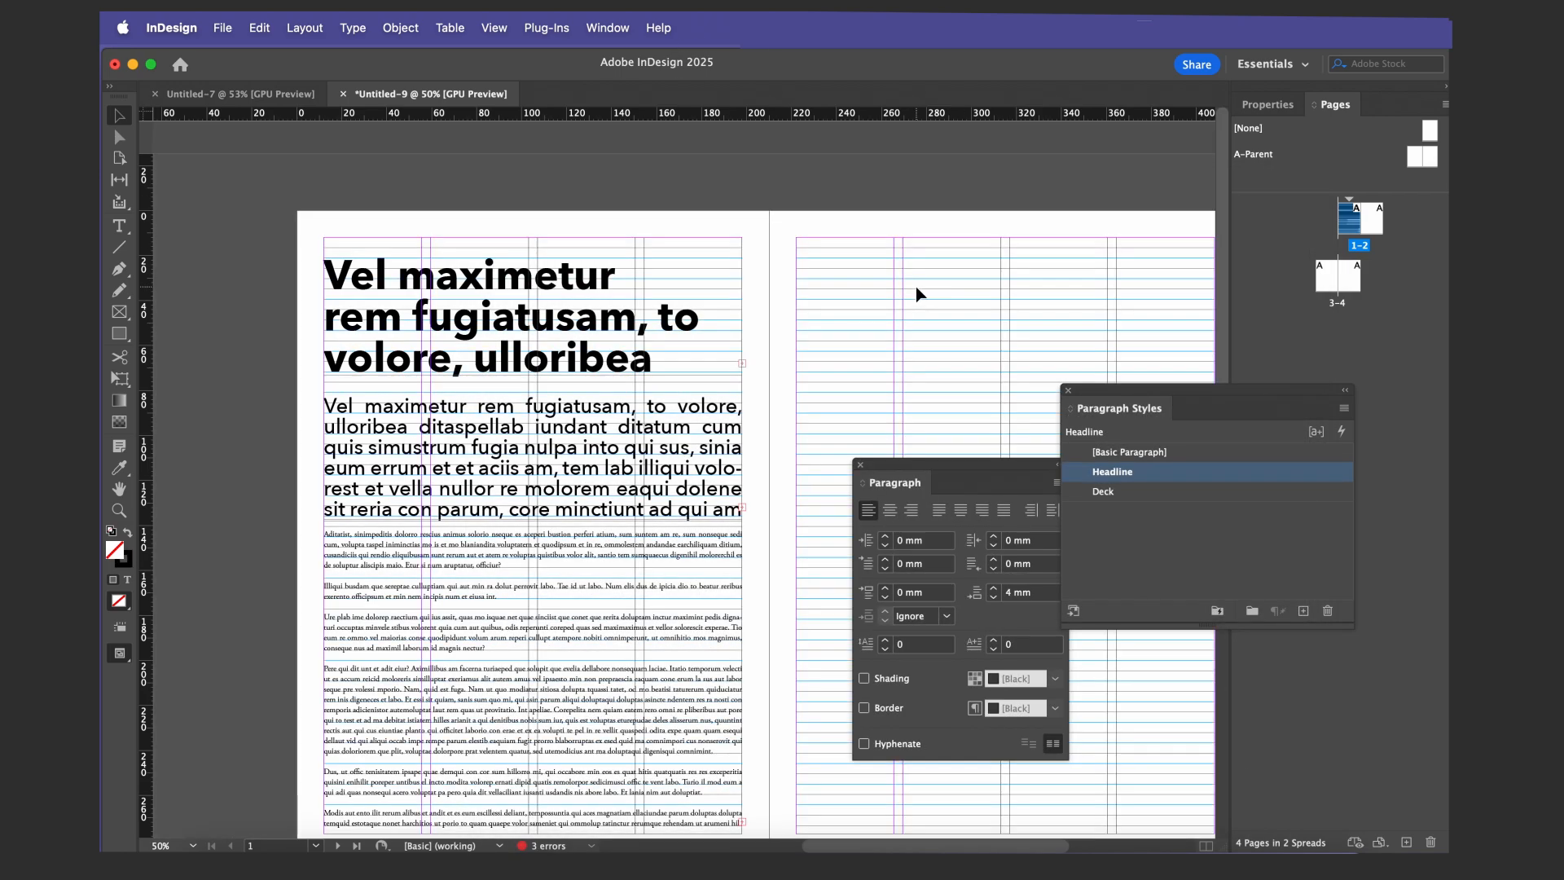
left_click(621, 555)
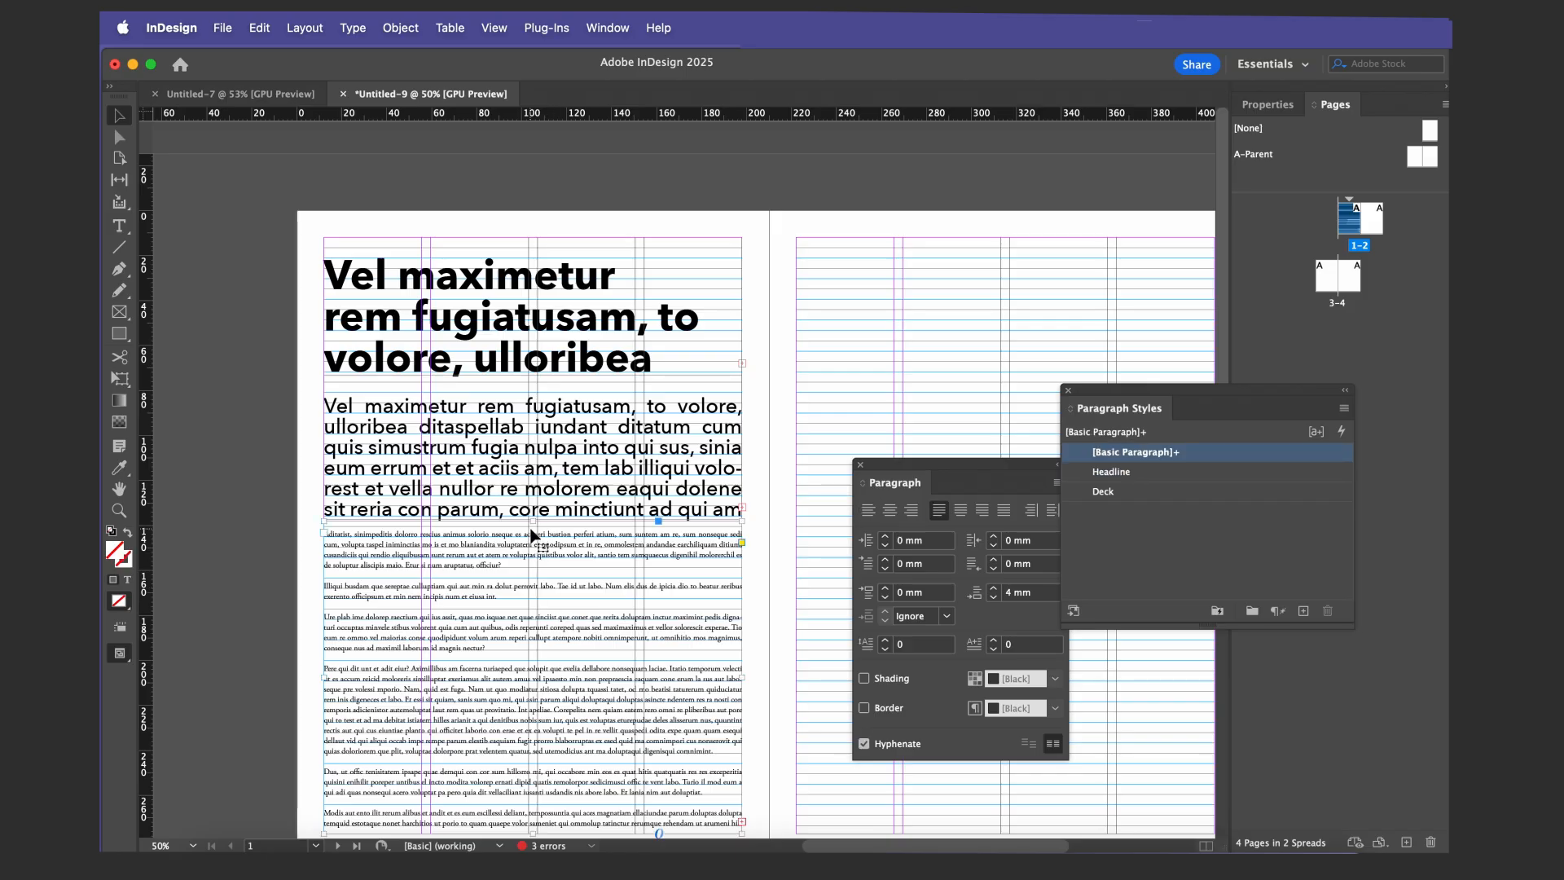
left_click_drag(532, 531, 532, 547)
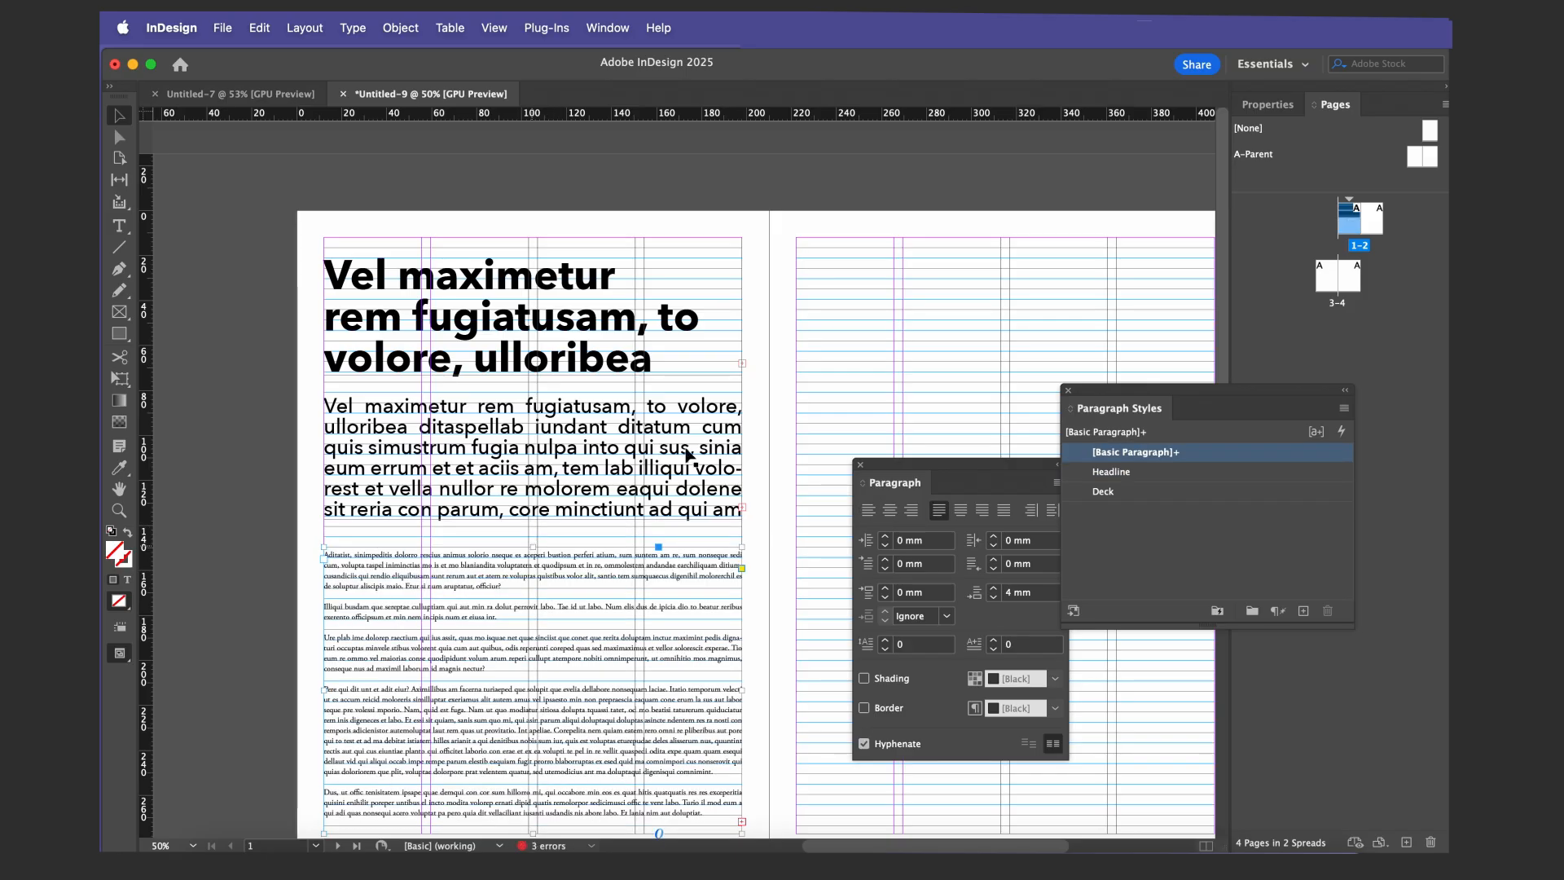
left_click(822, 353)
key("w")
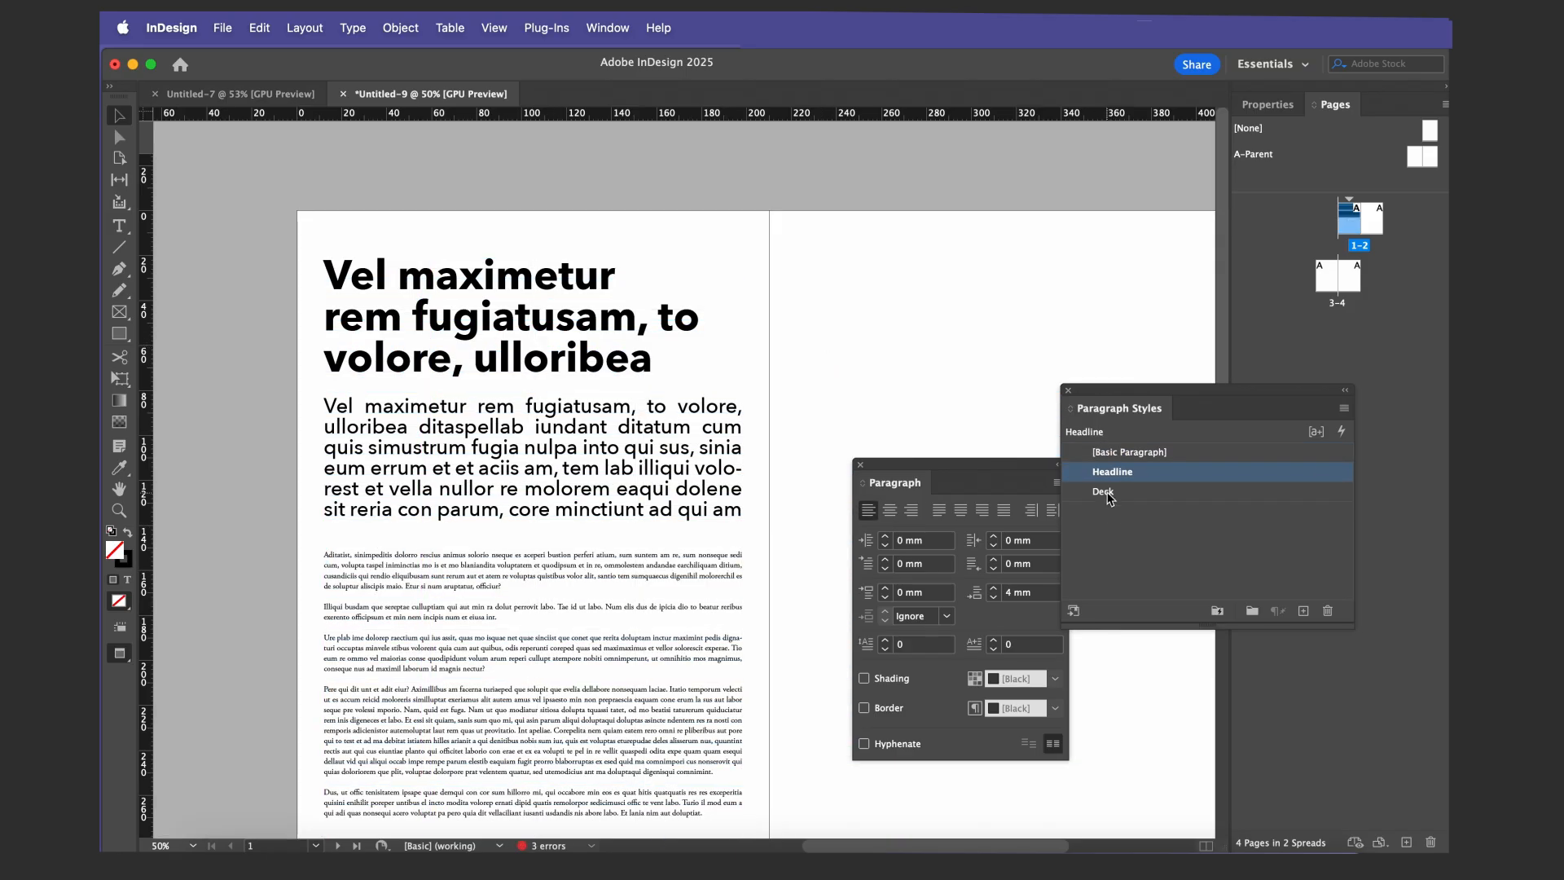
Review the justification settings of the [Basic Paragraph] style
double_click(1116, 454)
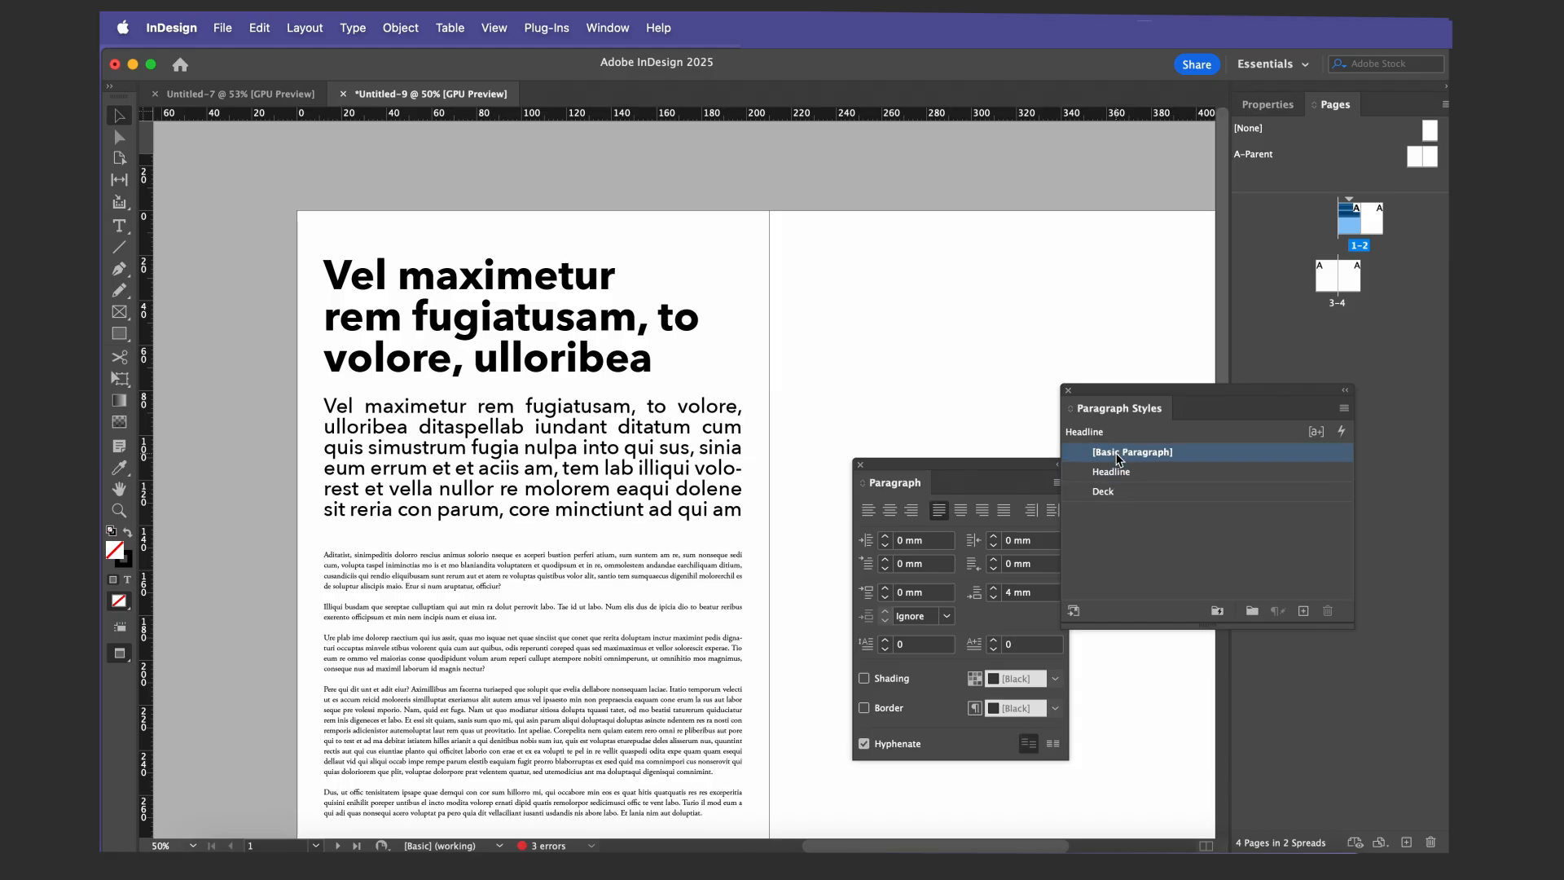
left_click(543, 420)
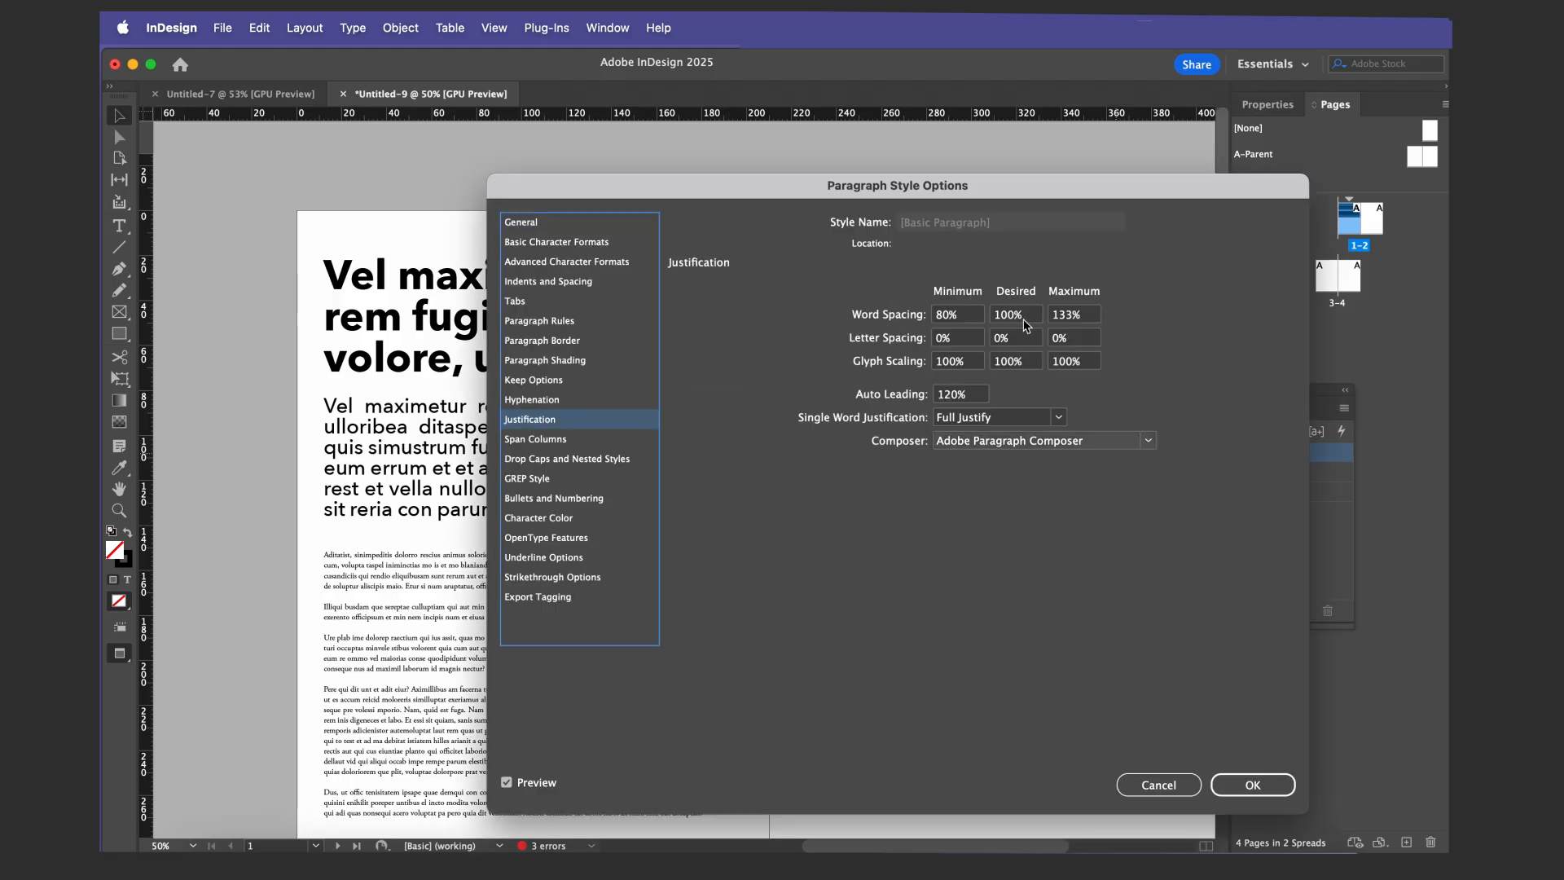
left_click(1250, 786)
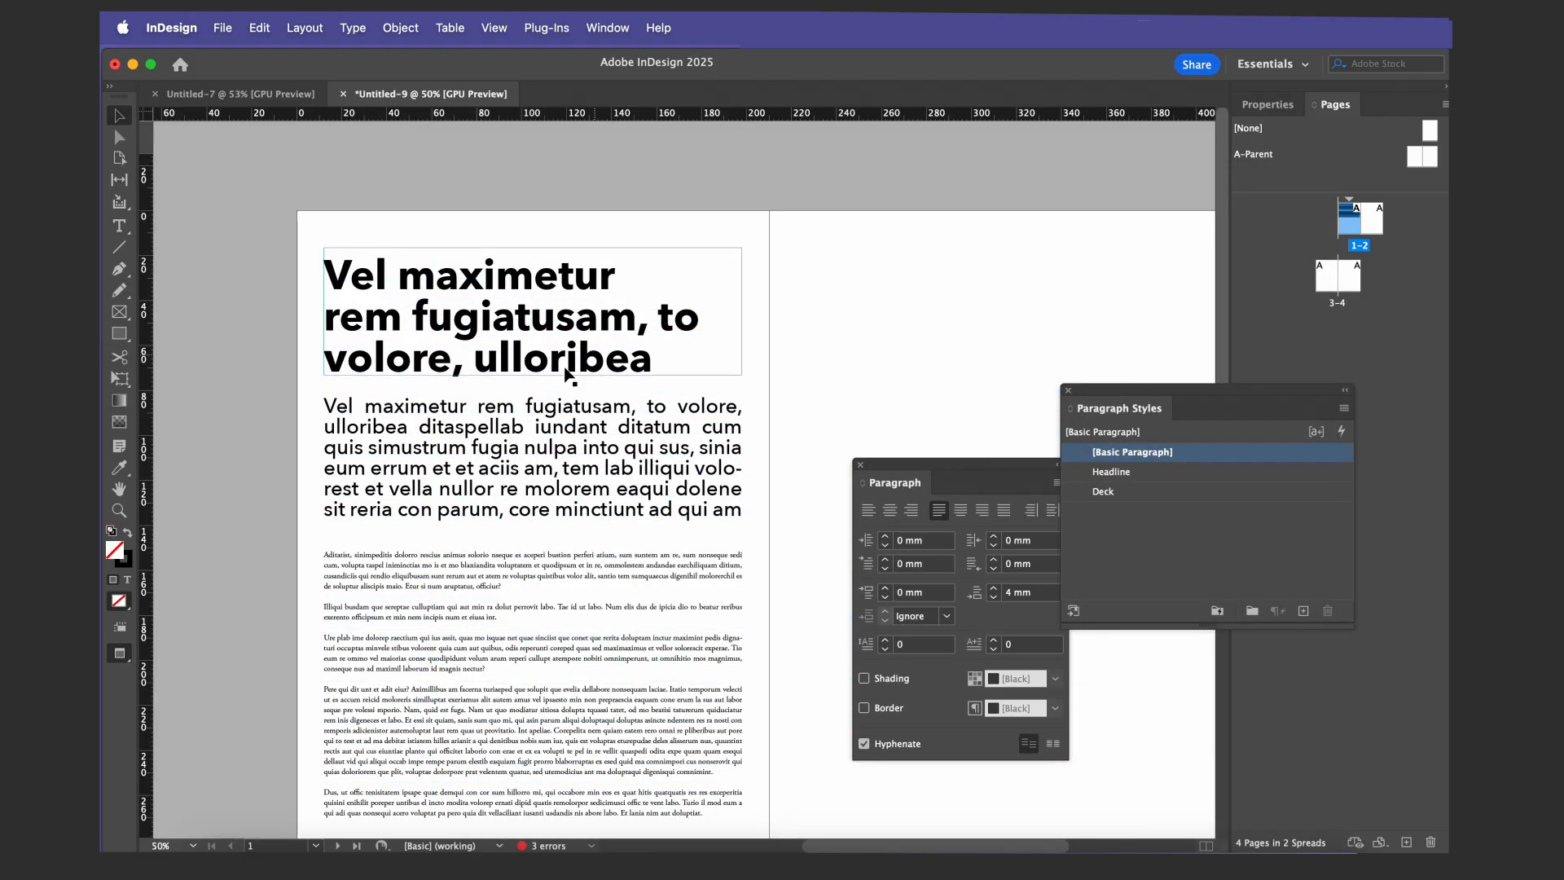
Turn on highlighting of H&J violations in the composition preferences with the intro frame selected
left_click(539, 456)
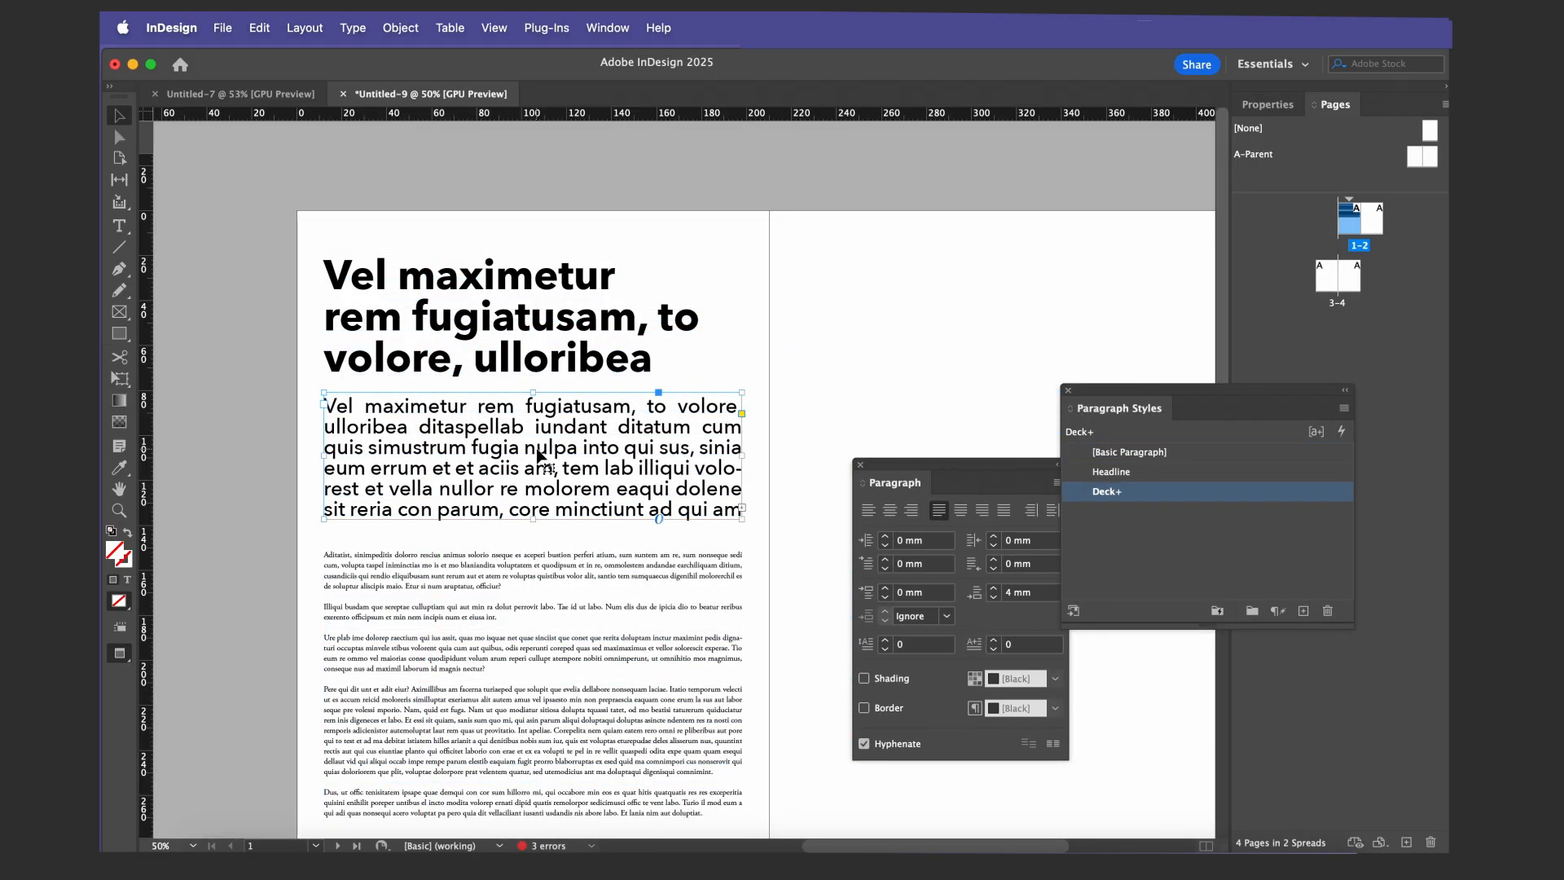
left_click(123, 24)
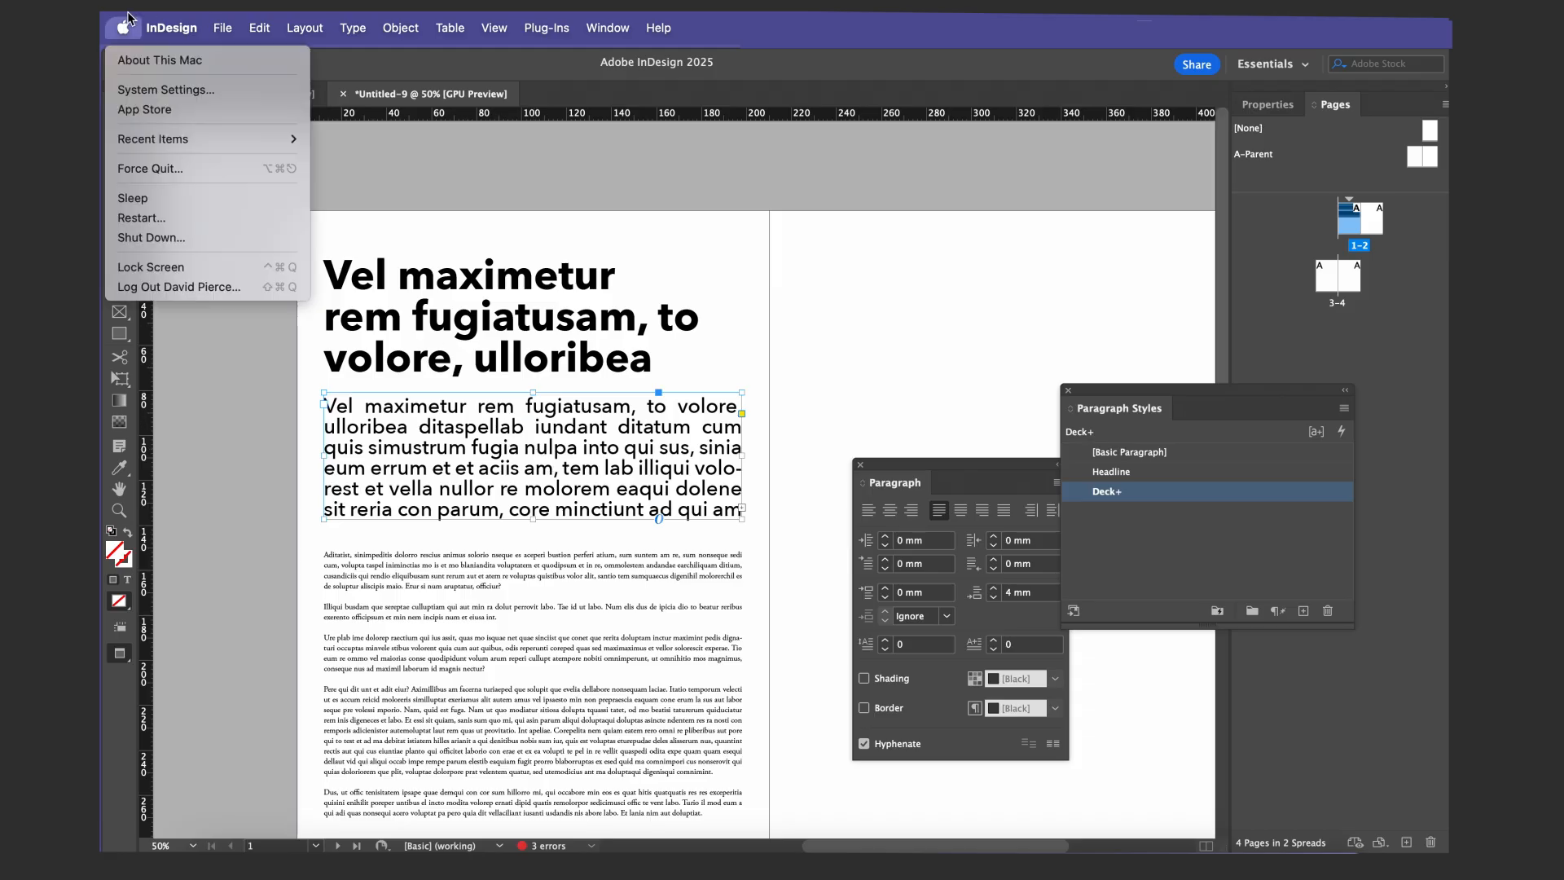
mouse_move(158, 33)
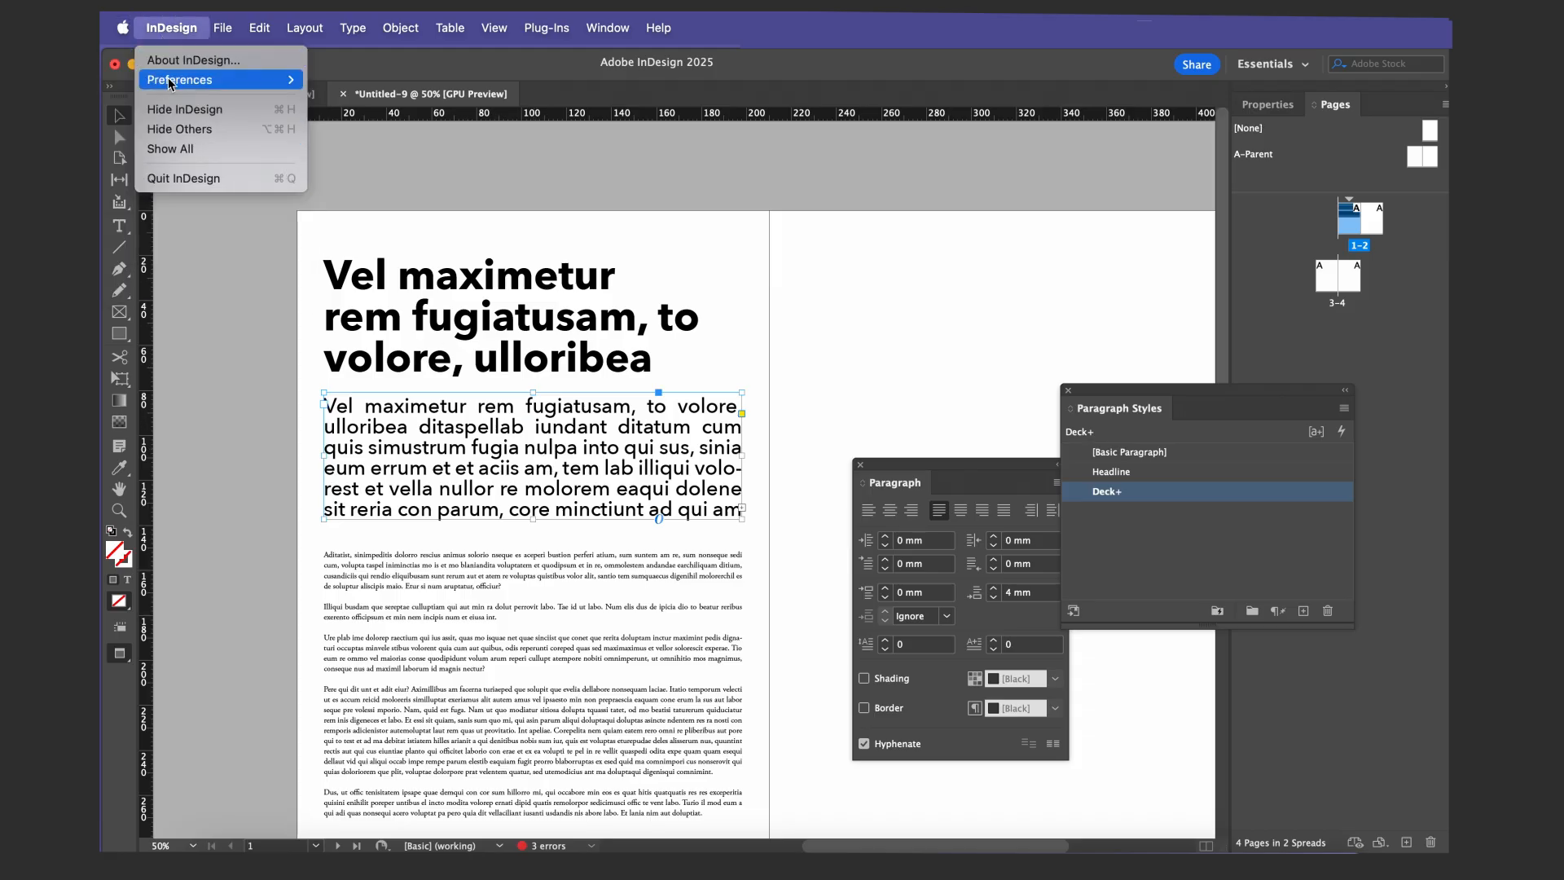
mouse_move(244, 80)
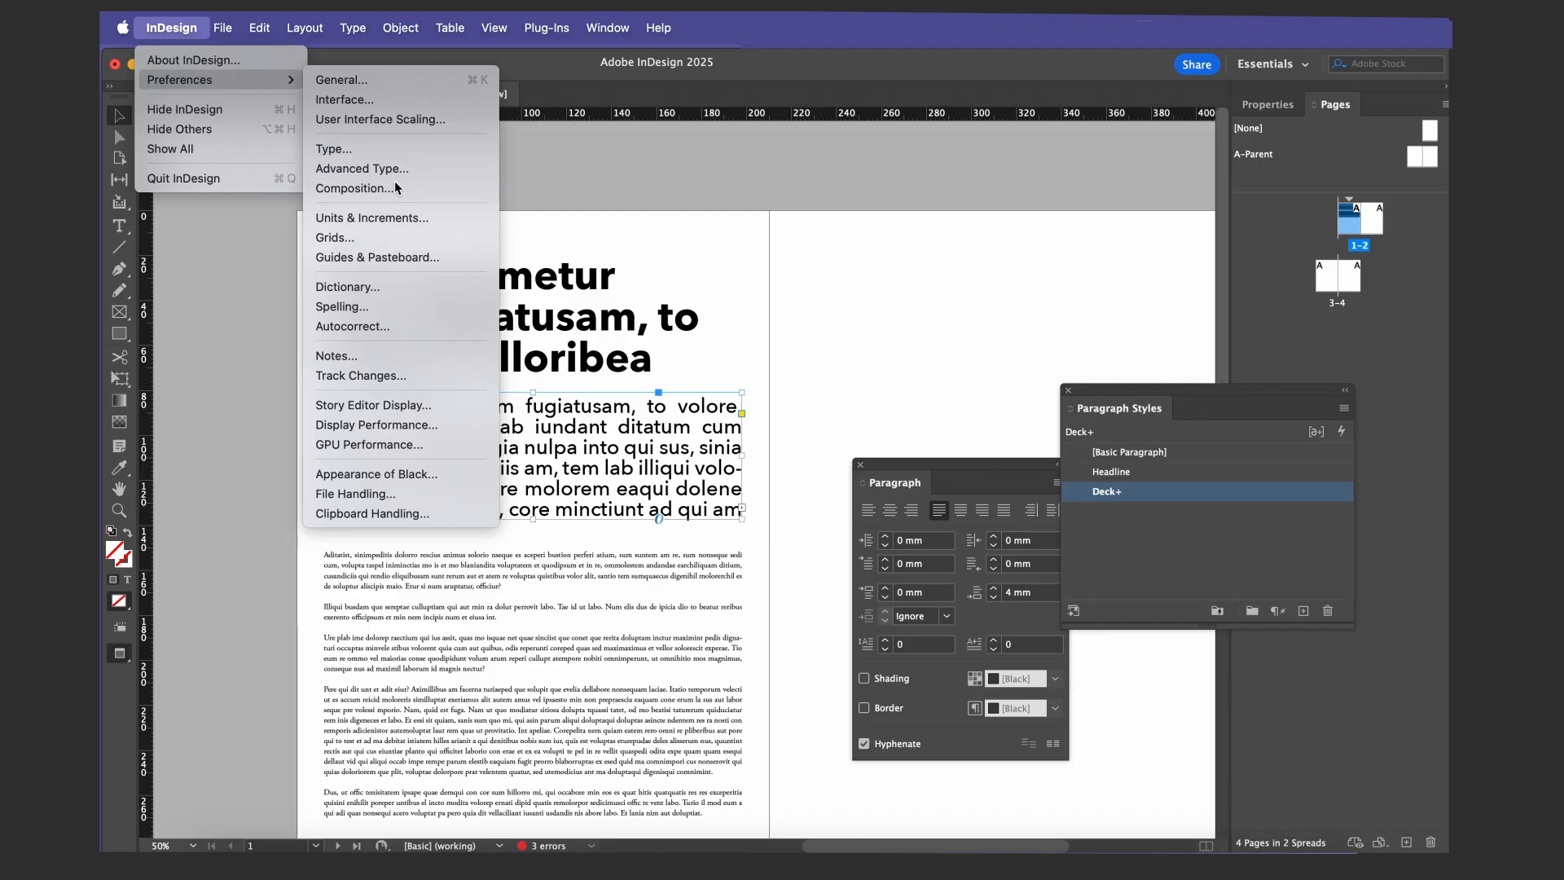
left_click(400, 188)
left_click(561, 306)
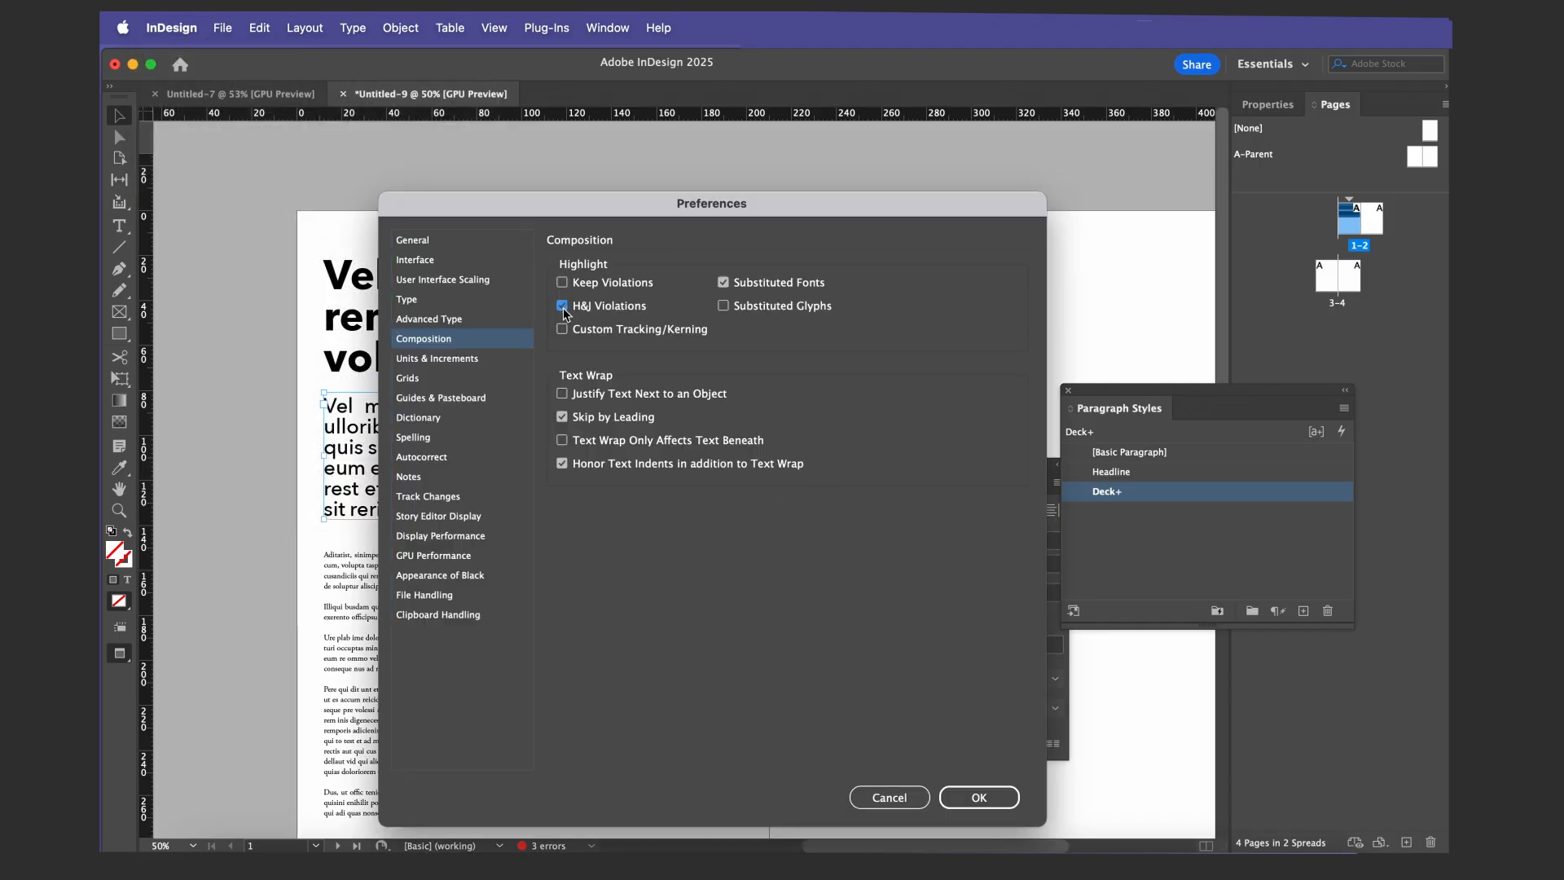
left_click(978, 797)
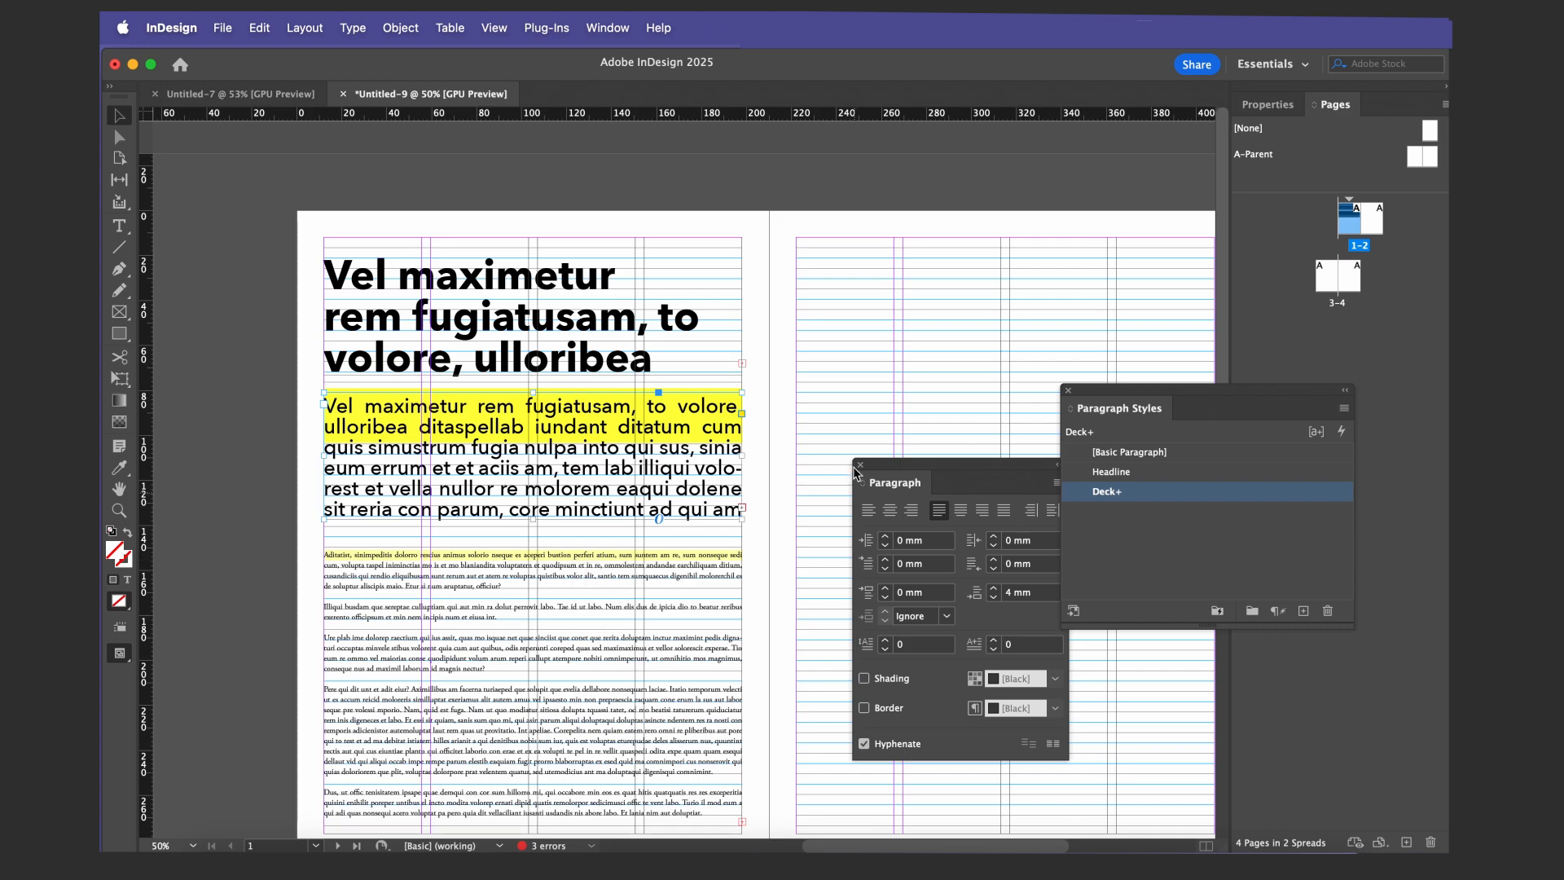
Set the Deck style's letter spacing to -10% minimum and 10% maximum, and preview the intro text
double_click(1114, 492)
left_click(541, 420)
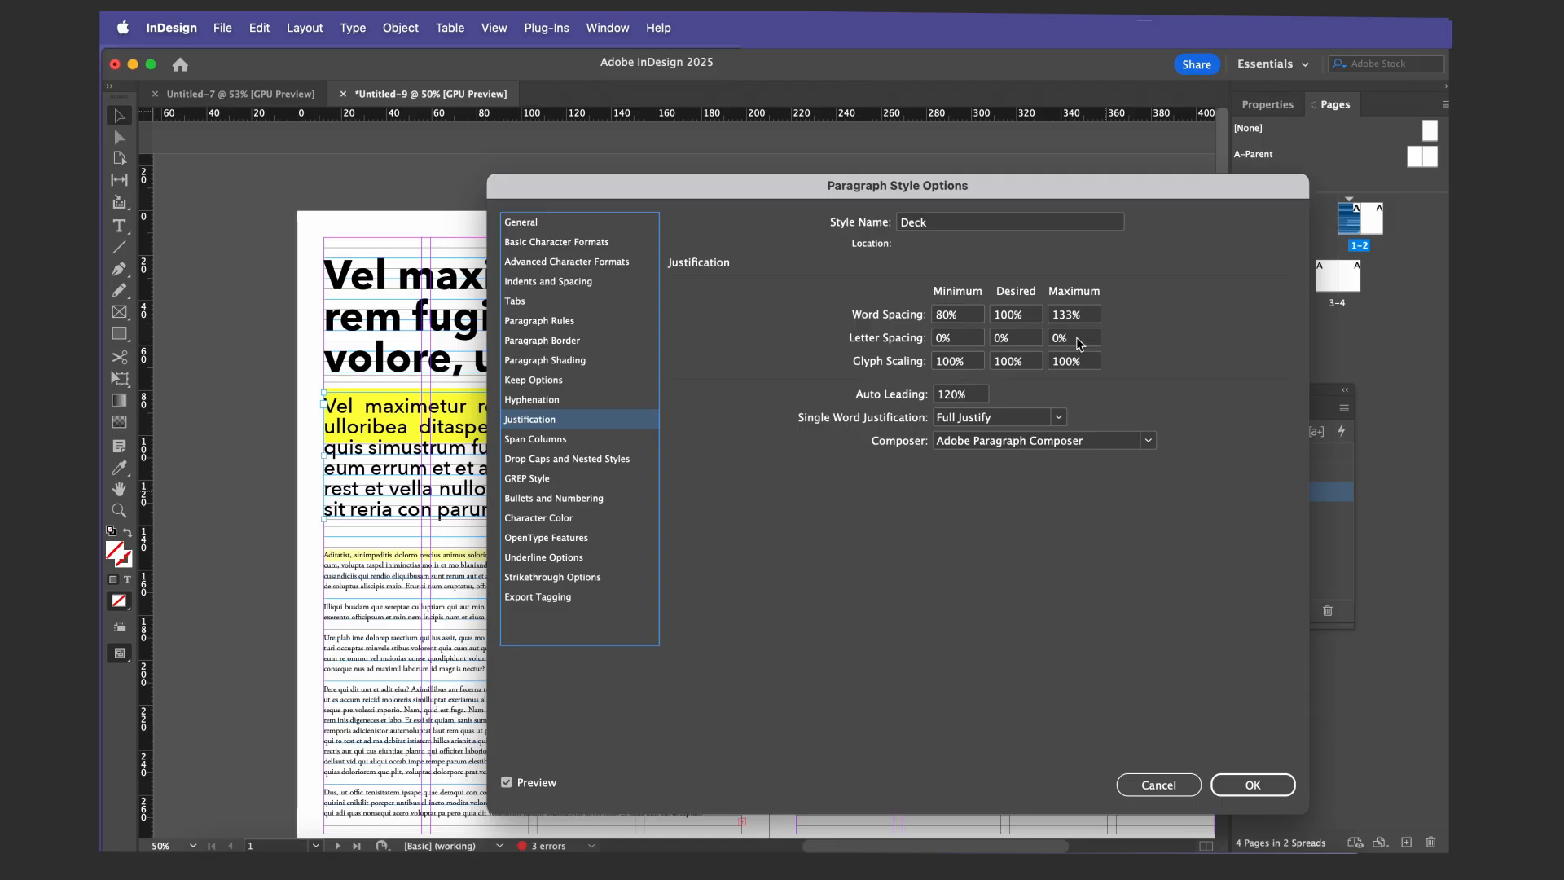
left_click(937, 340)
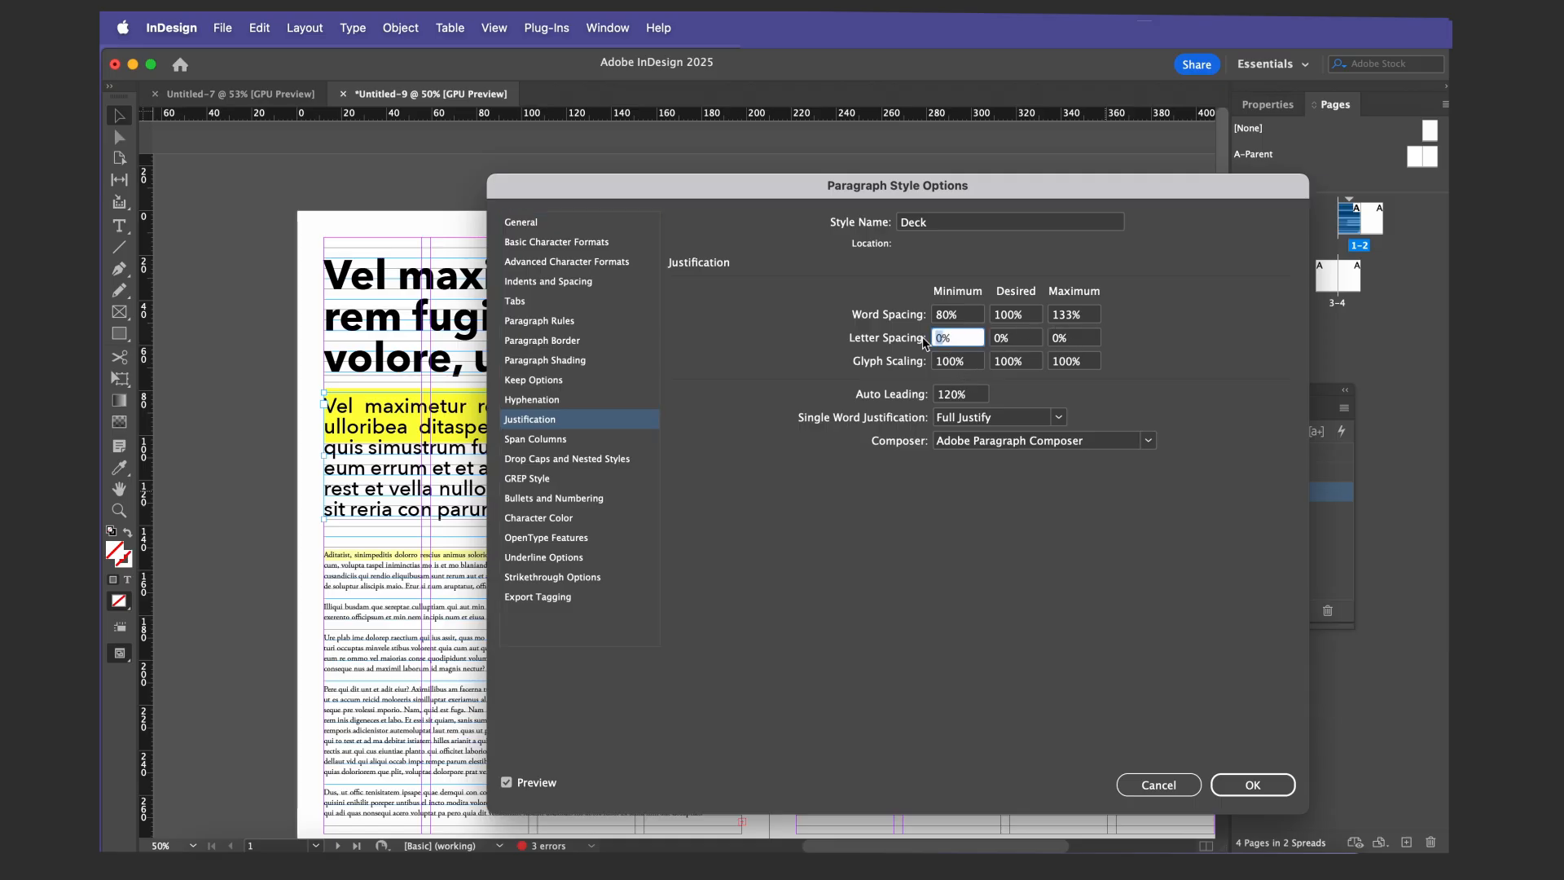
type("-10")
left_click(1060, 338)
type("10")
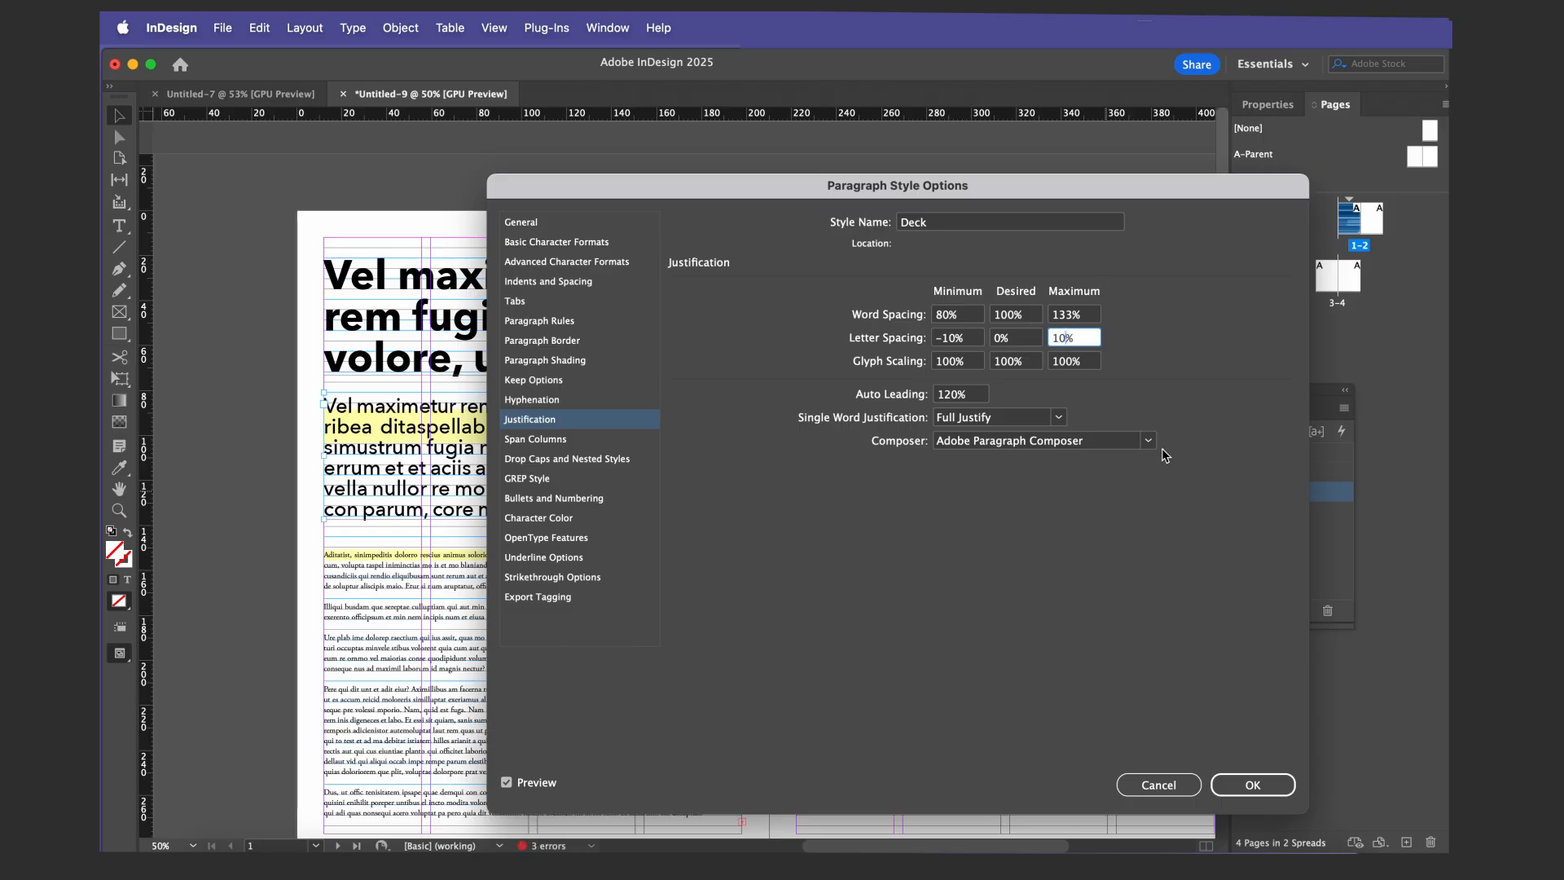
left_click(1258, 786)
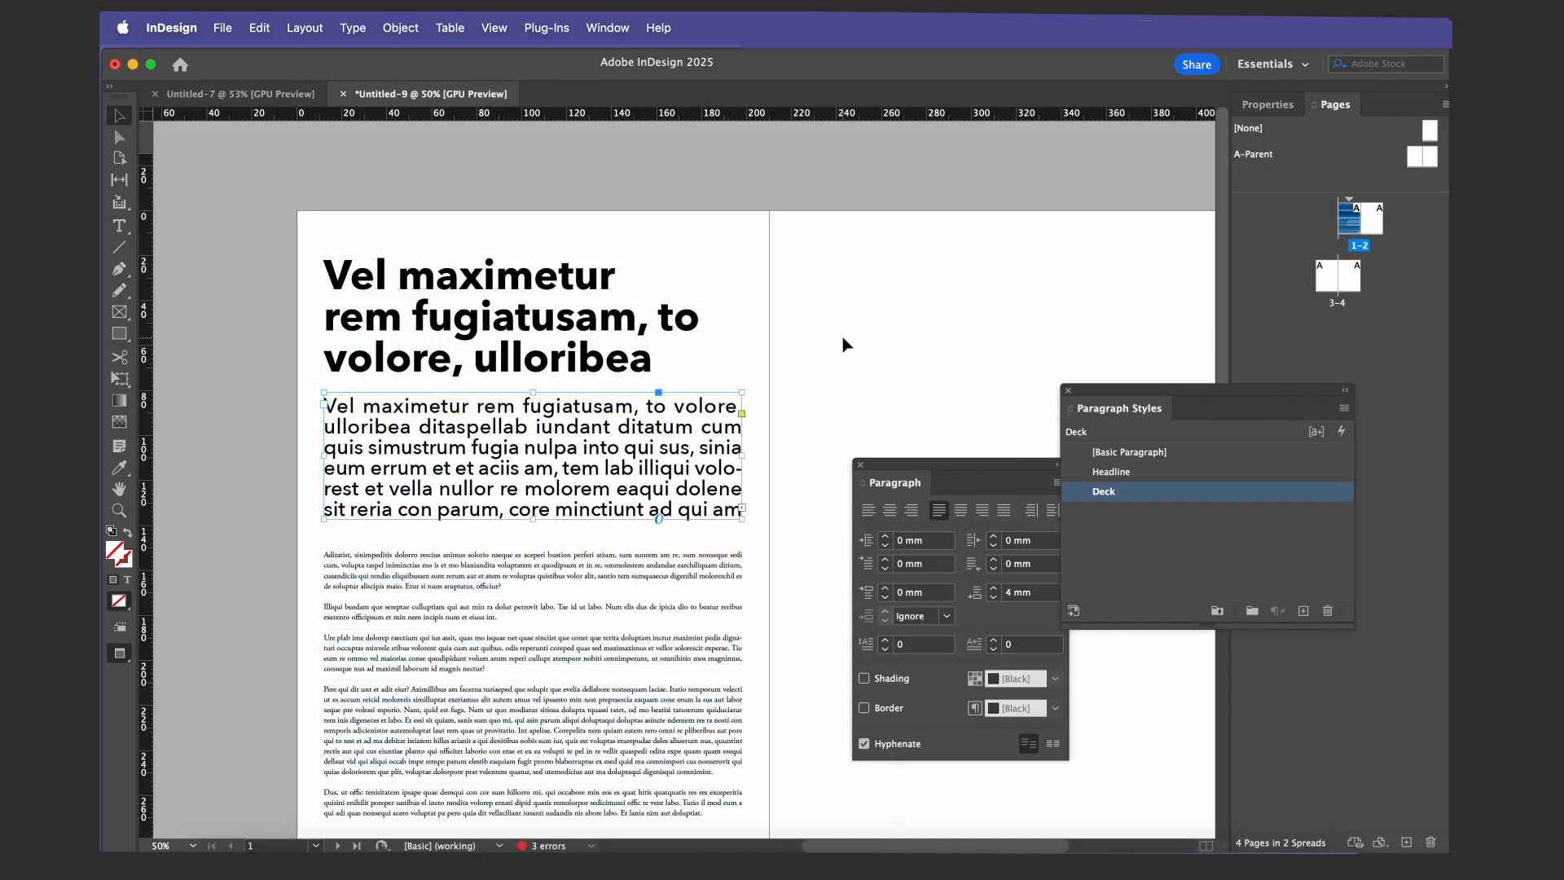
left_click(844, 346)
key("w")
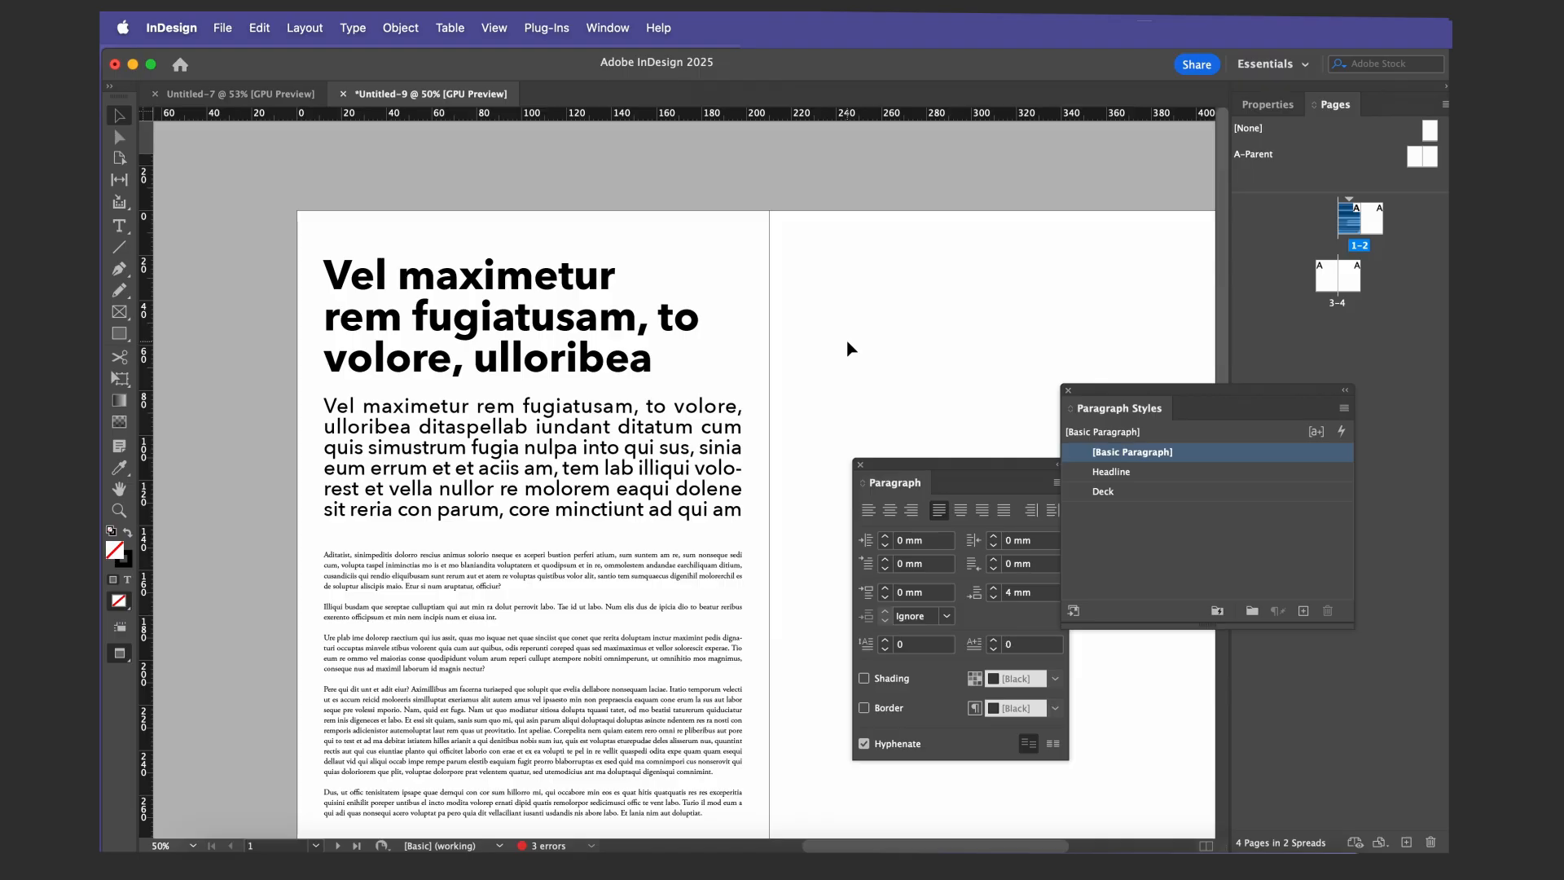
Nudge the intro text frame up closer to the headline and check the page with and without guides
left_click(599, 473)
key("shift+Up")
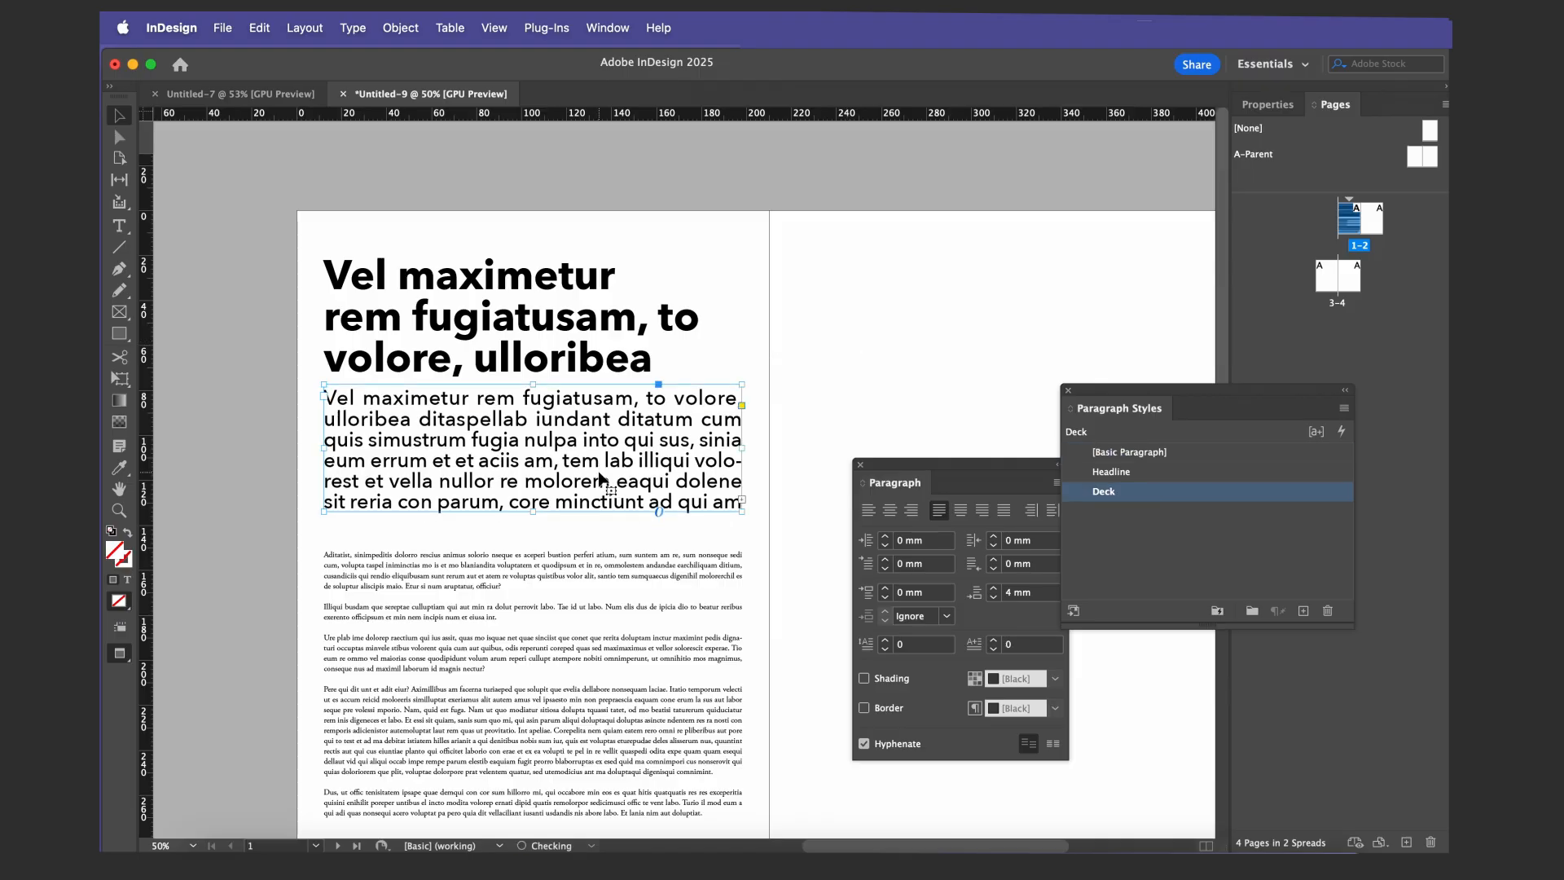
left_click(863, 294)
key("w")
key("w")
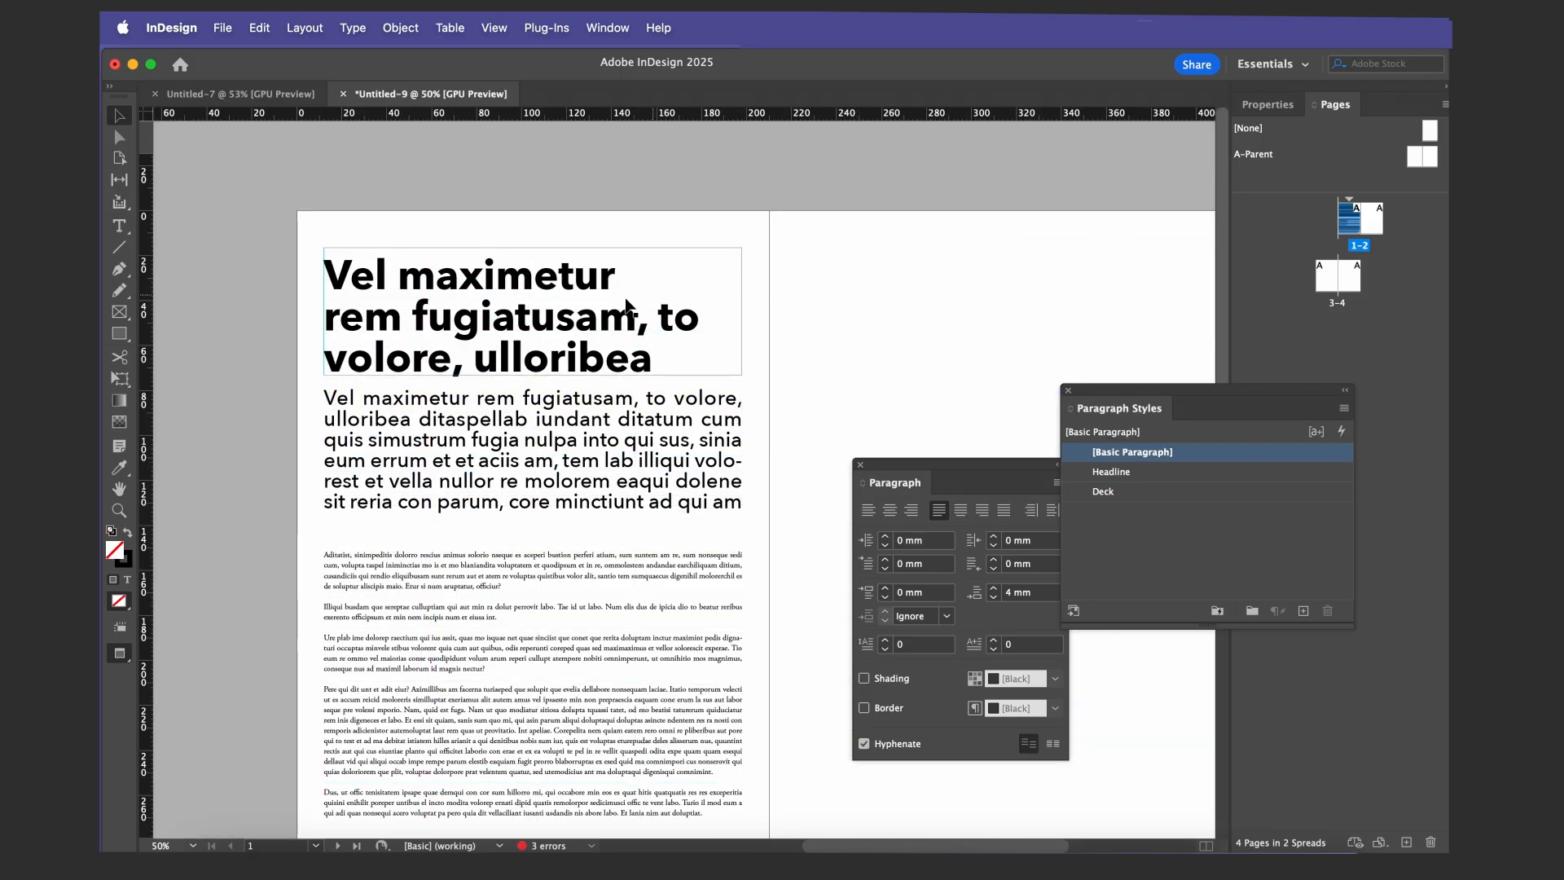
Reapply the [Basic Paragraph] style to the body text frame to clear its override, and check the style's general settings
left_click(515, 666)
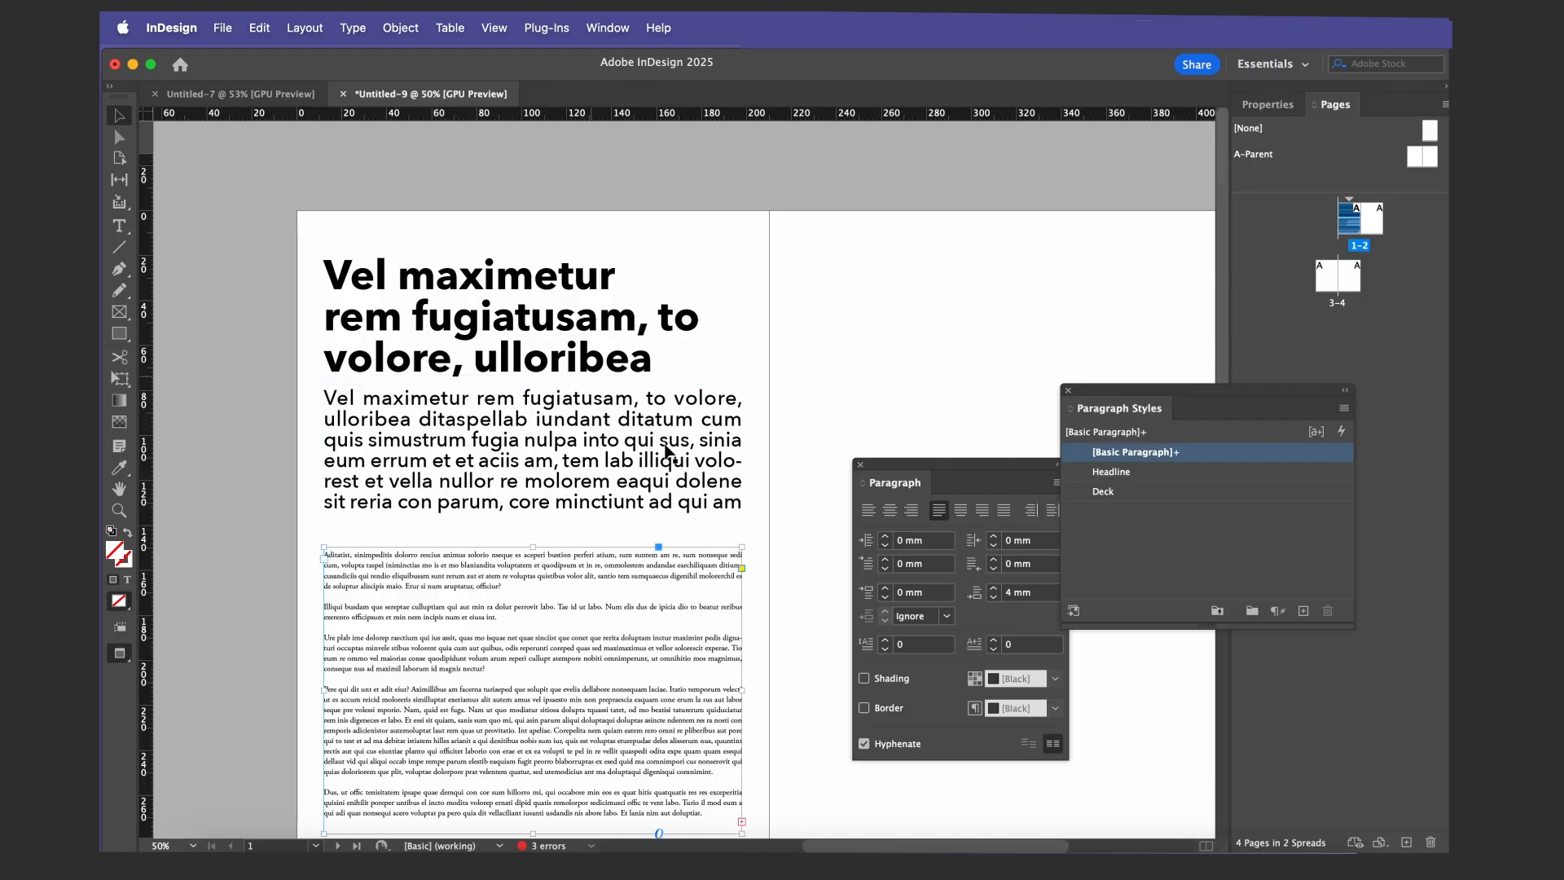
double_click(1133, 458)
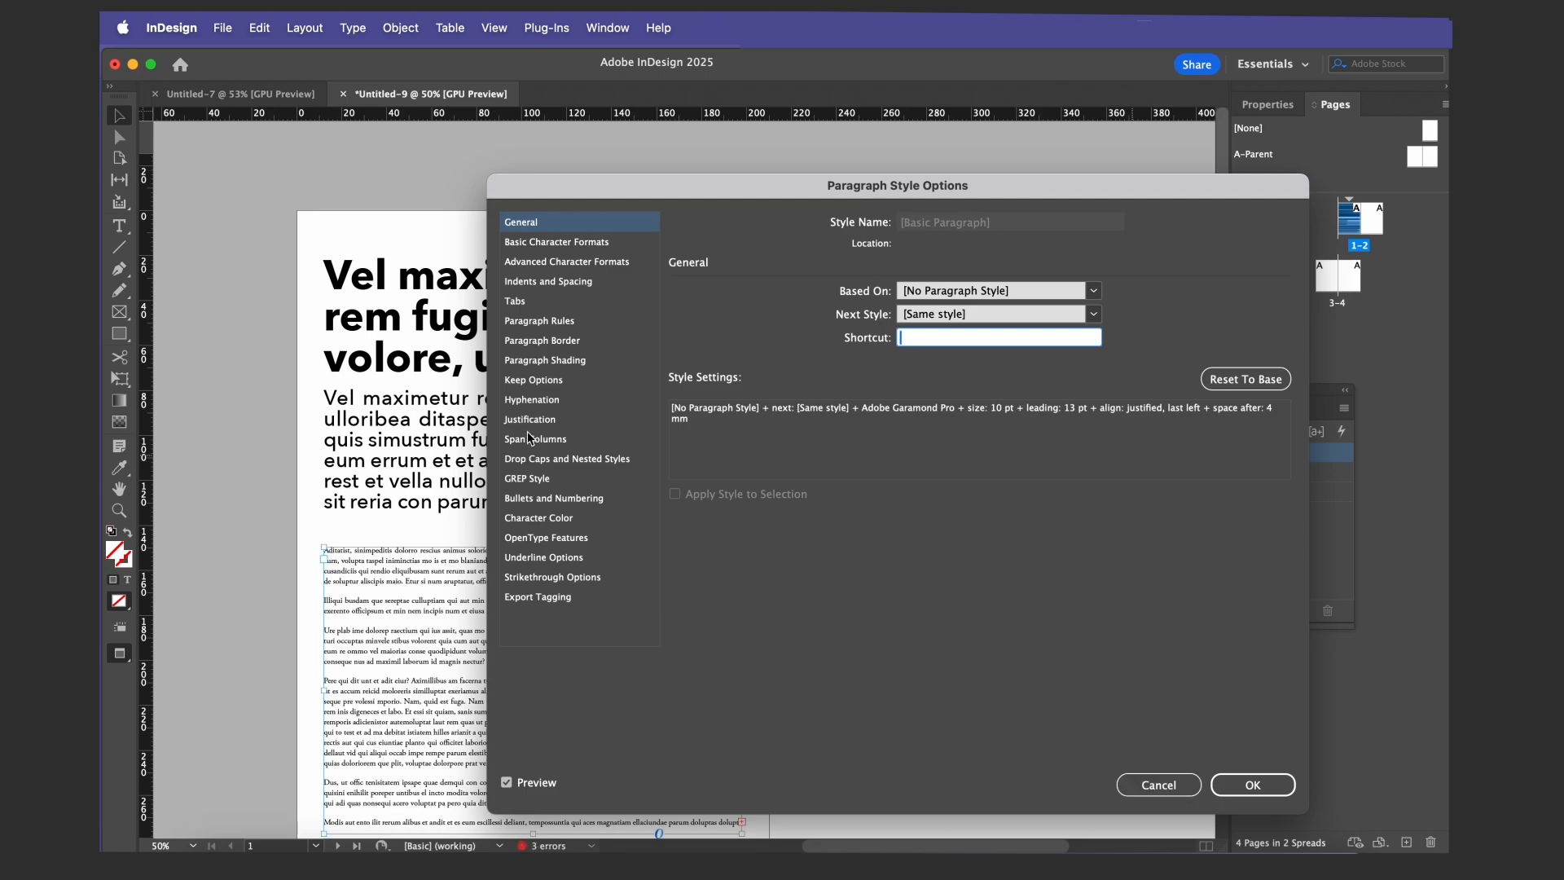
left_click(1157, 783)
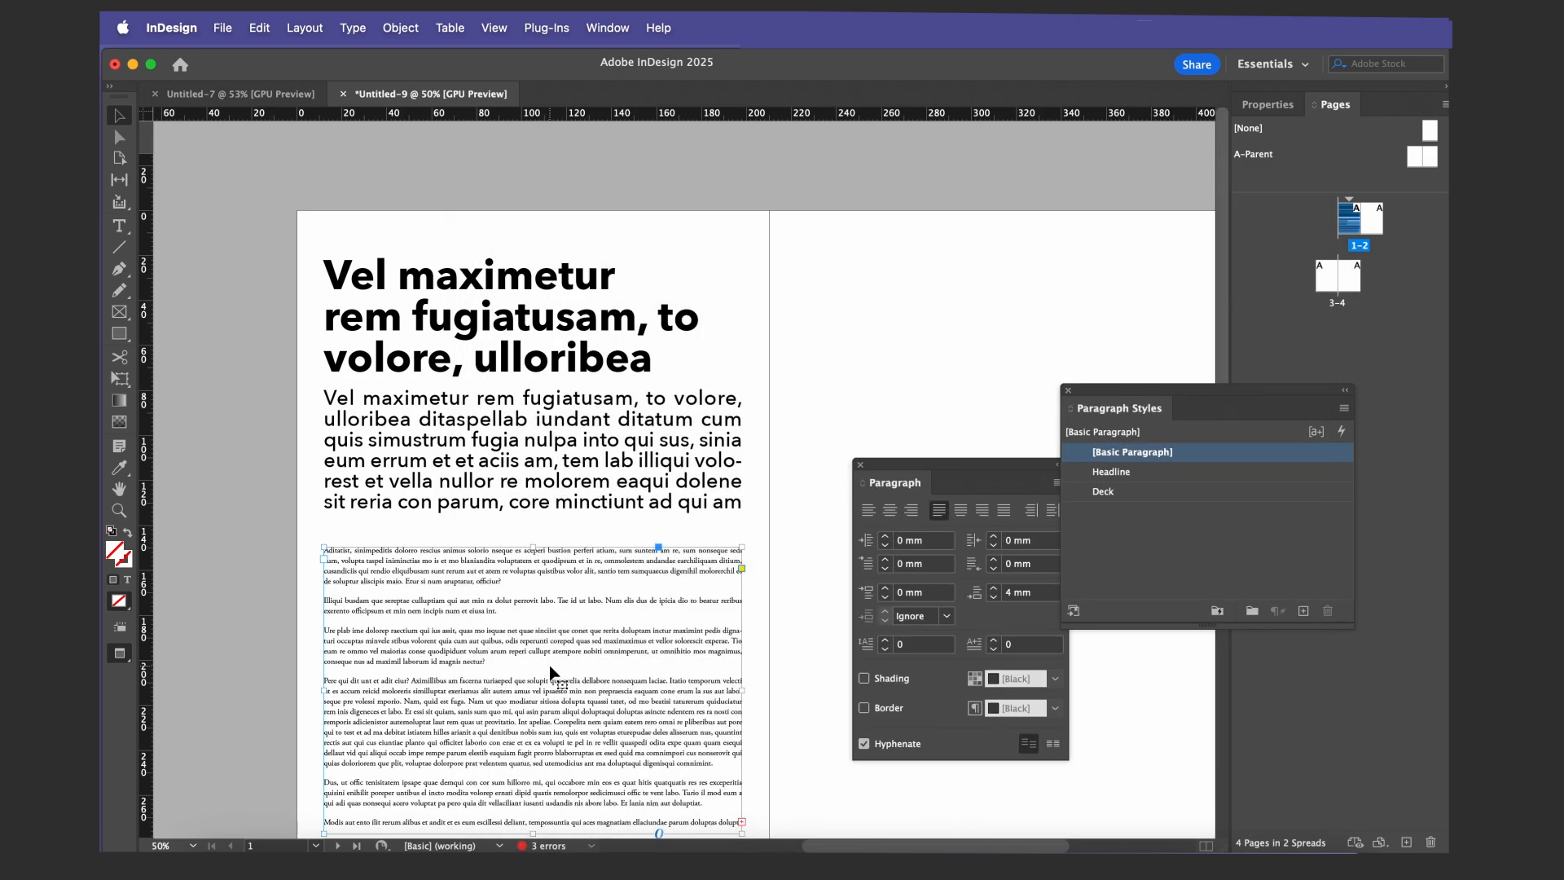
Split the body text frame into two columns with the preview on, through its text frame options
left_click(399, 28)
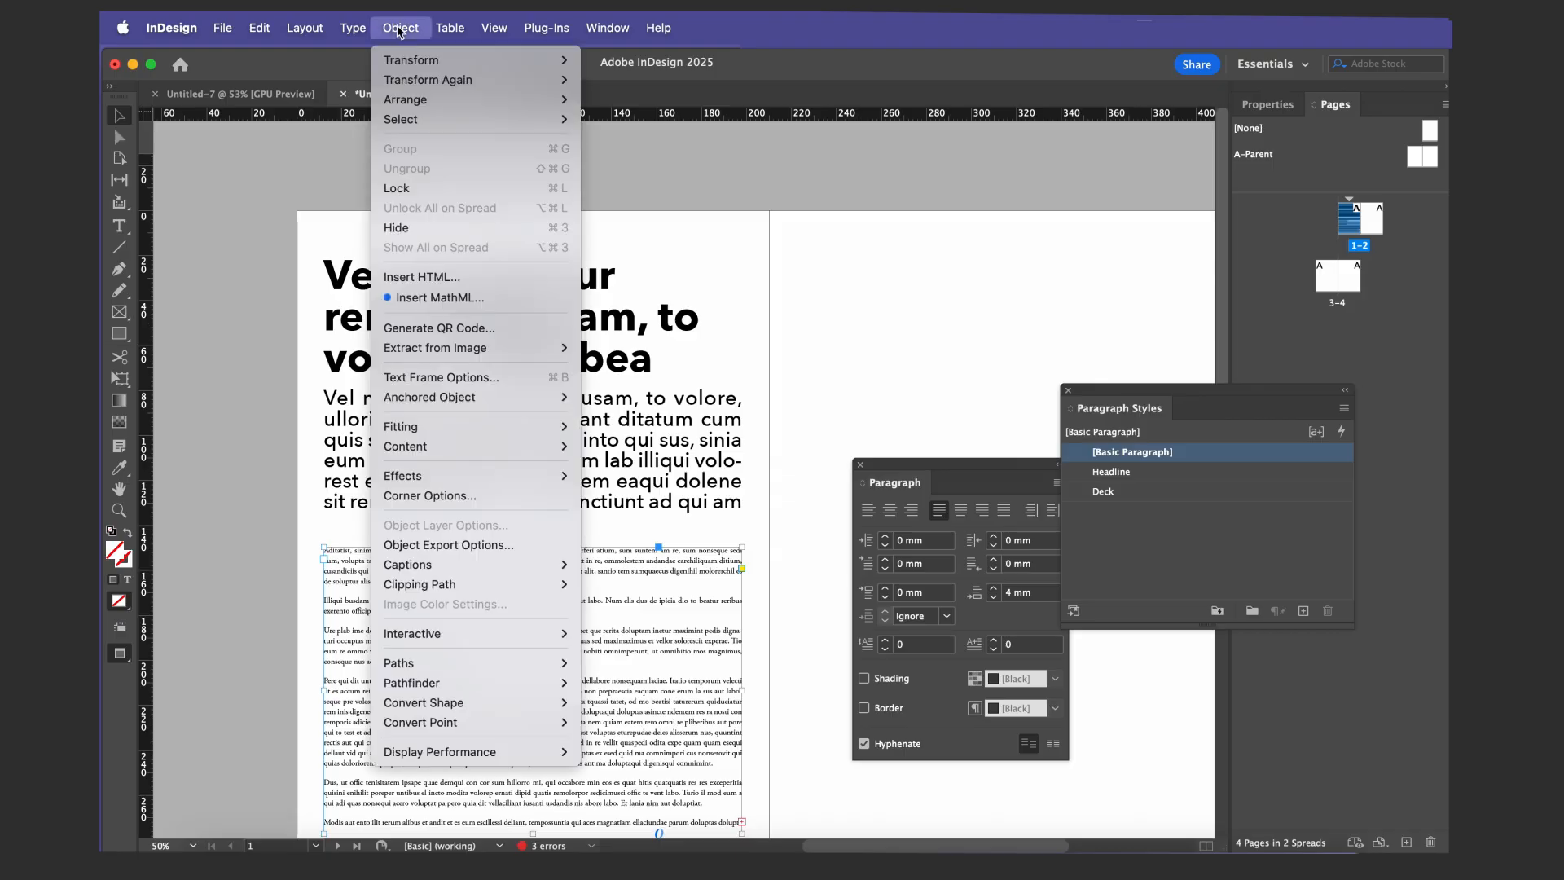
left_click(863, 429)
key("super+b")
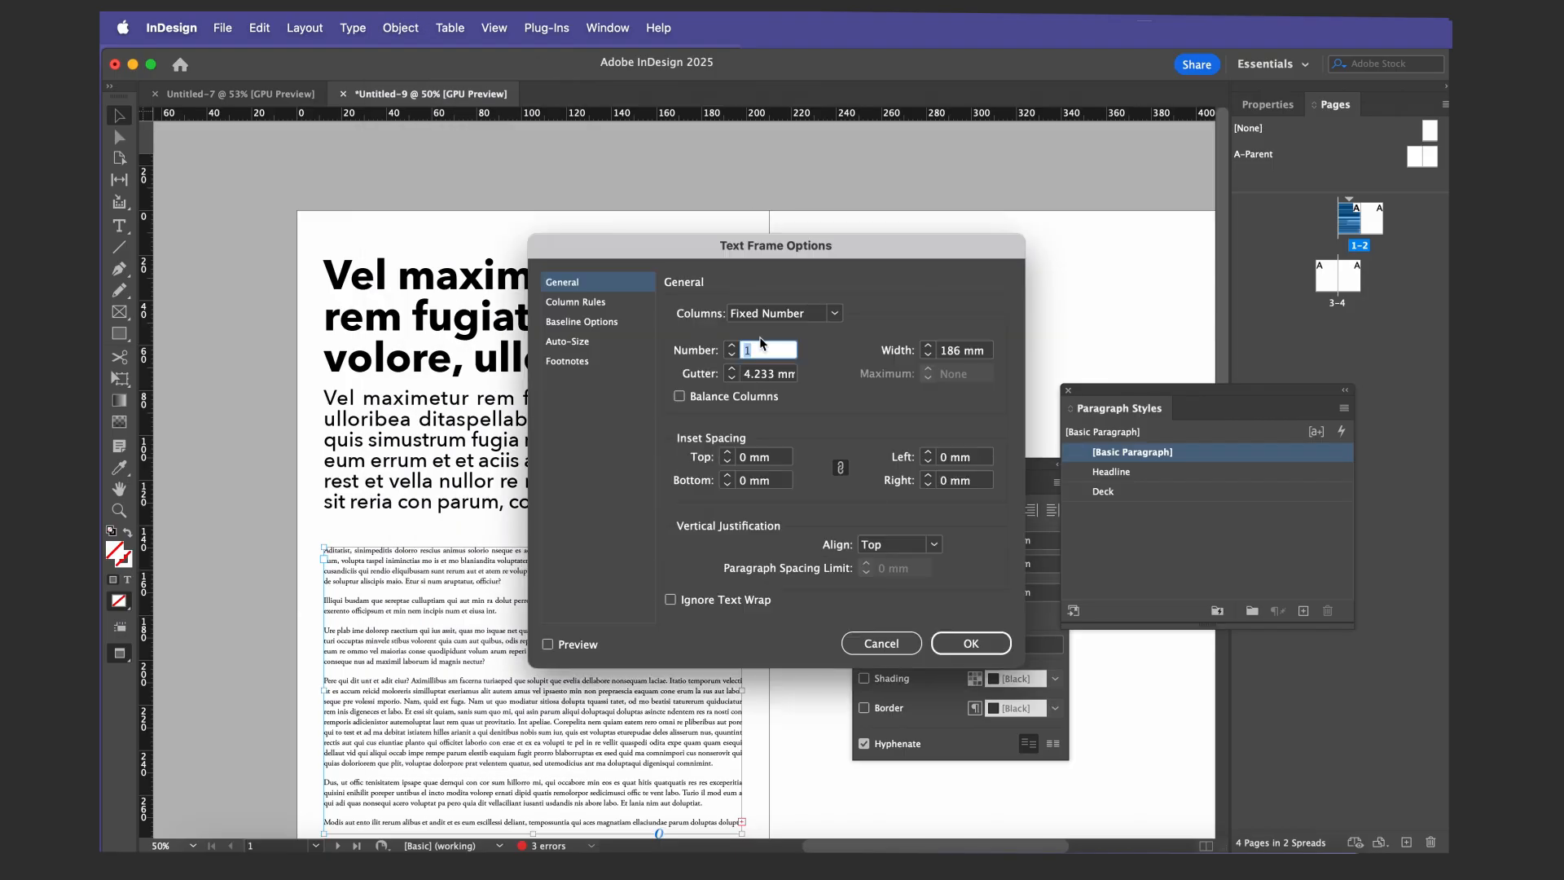
left_click_drag(780, 236, 963, 154)
left_click(907, 255)
left_click(723, 554)
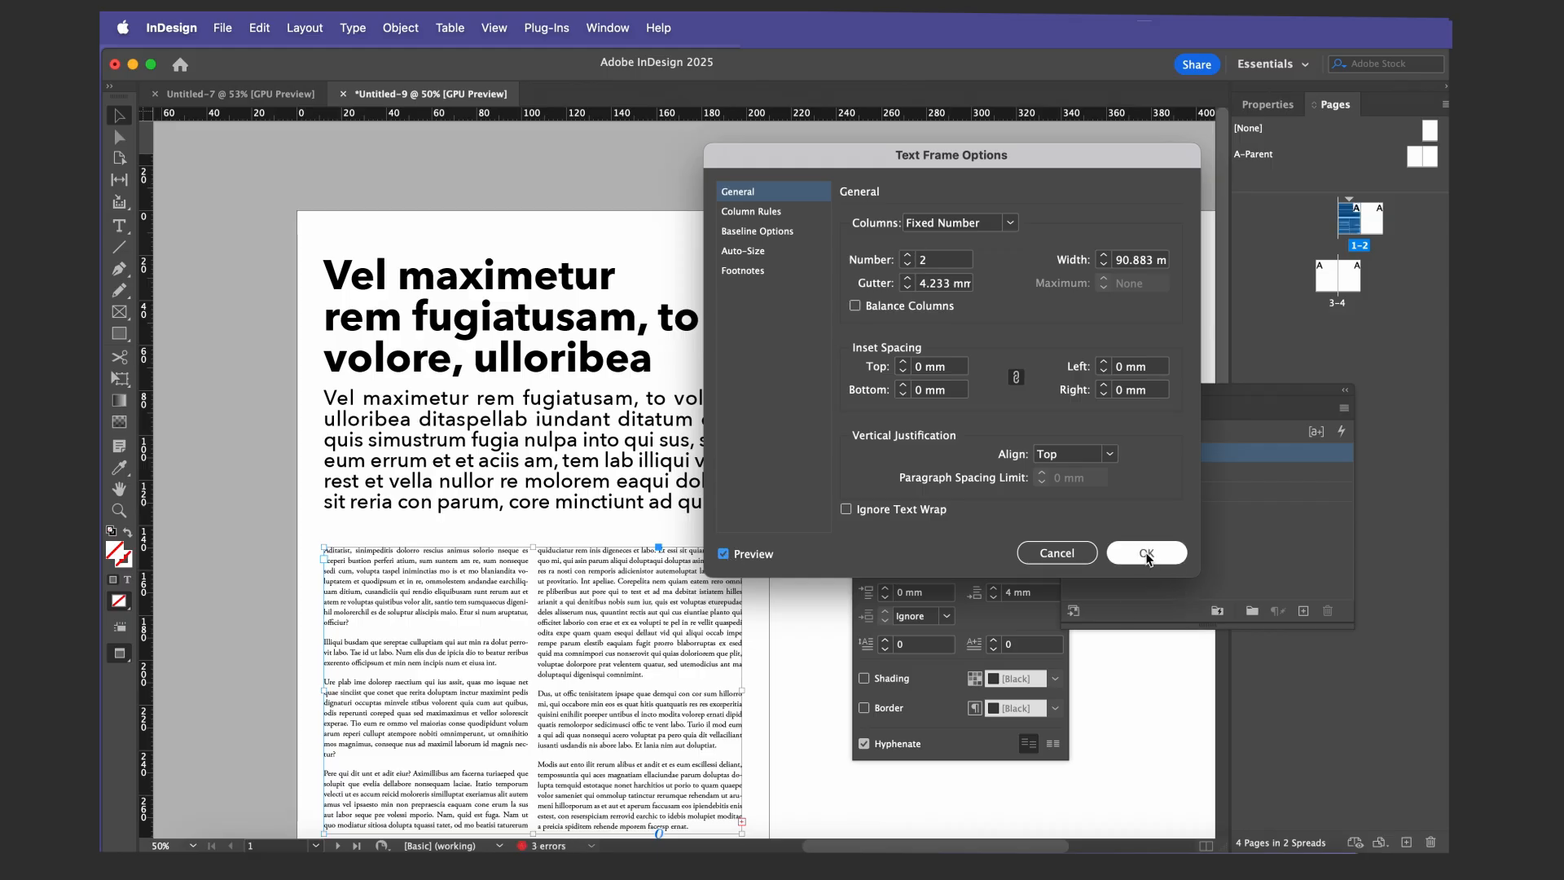
left_click(1147, 553)
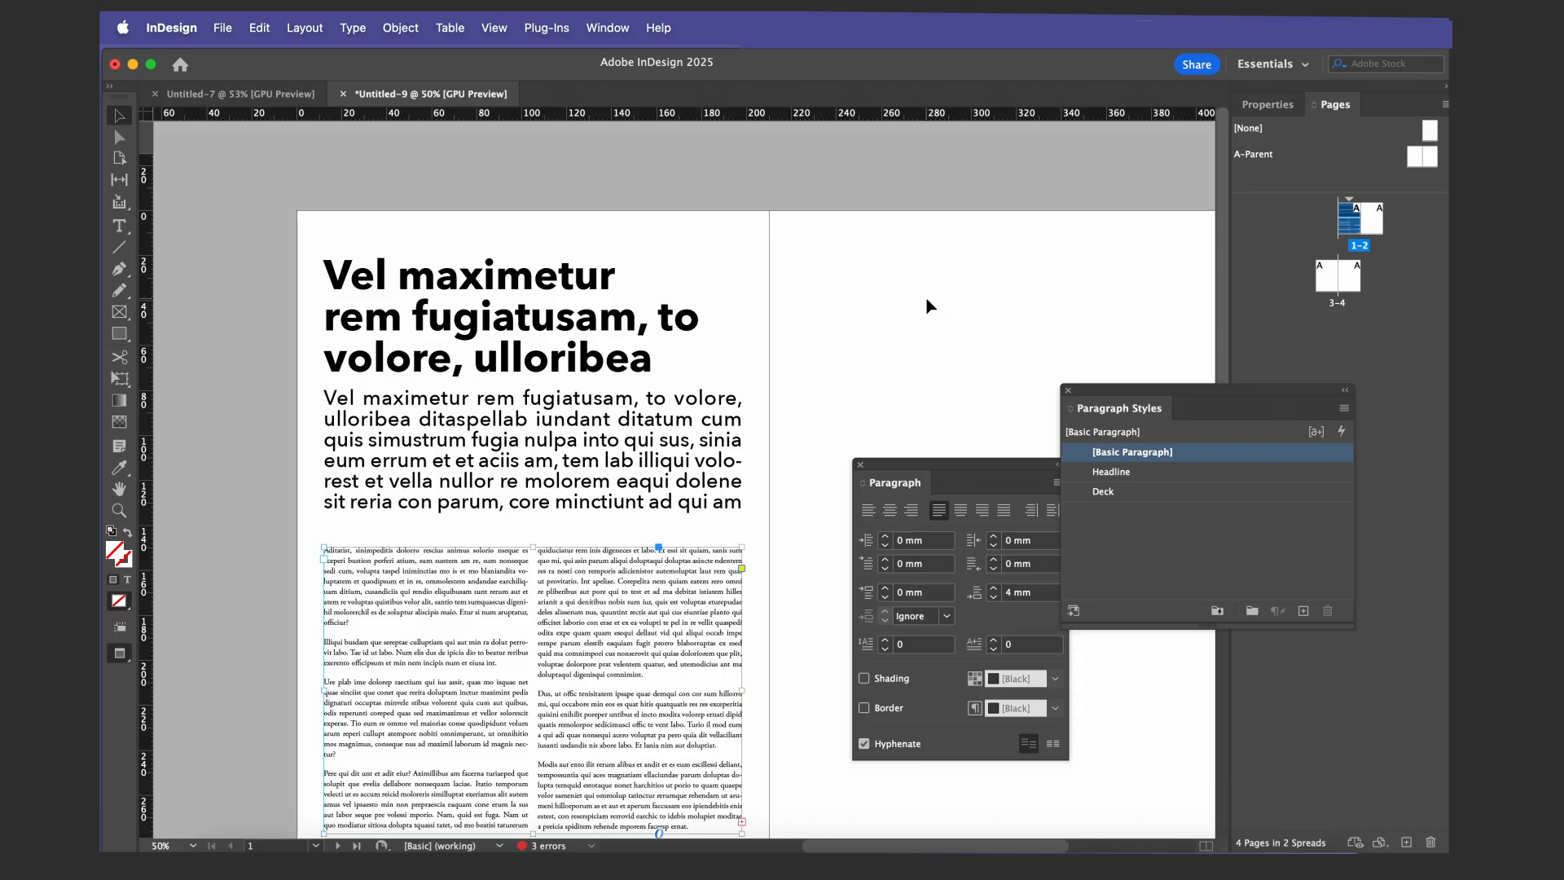
Check the two-column page with and without guides, and deselect the body text frame
key("w")
key("w")
left_click(926, 305)
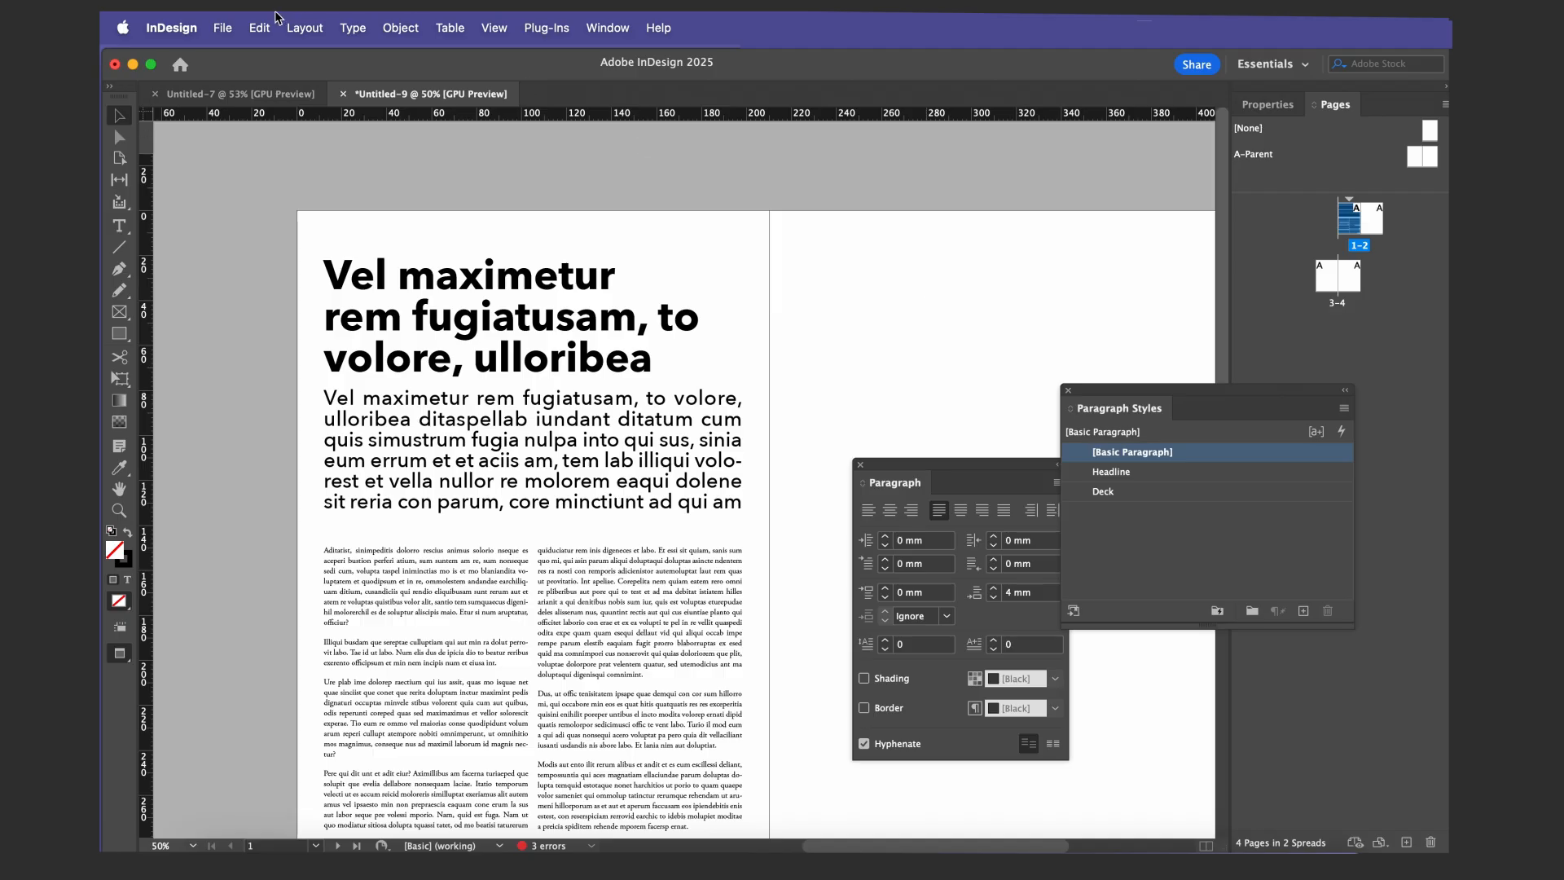
Review the baseline grid's start, reference and increment in the Grids preferences, and view the whole spread
left_click(171, 27)
mouse_move(216, 80)
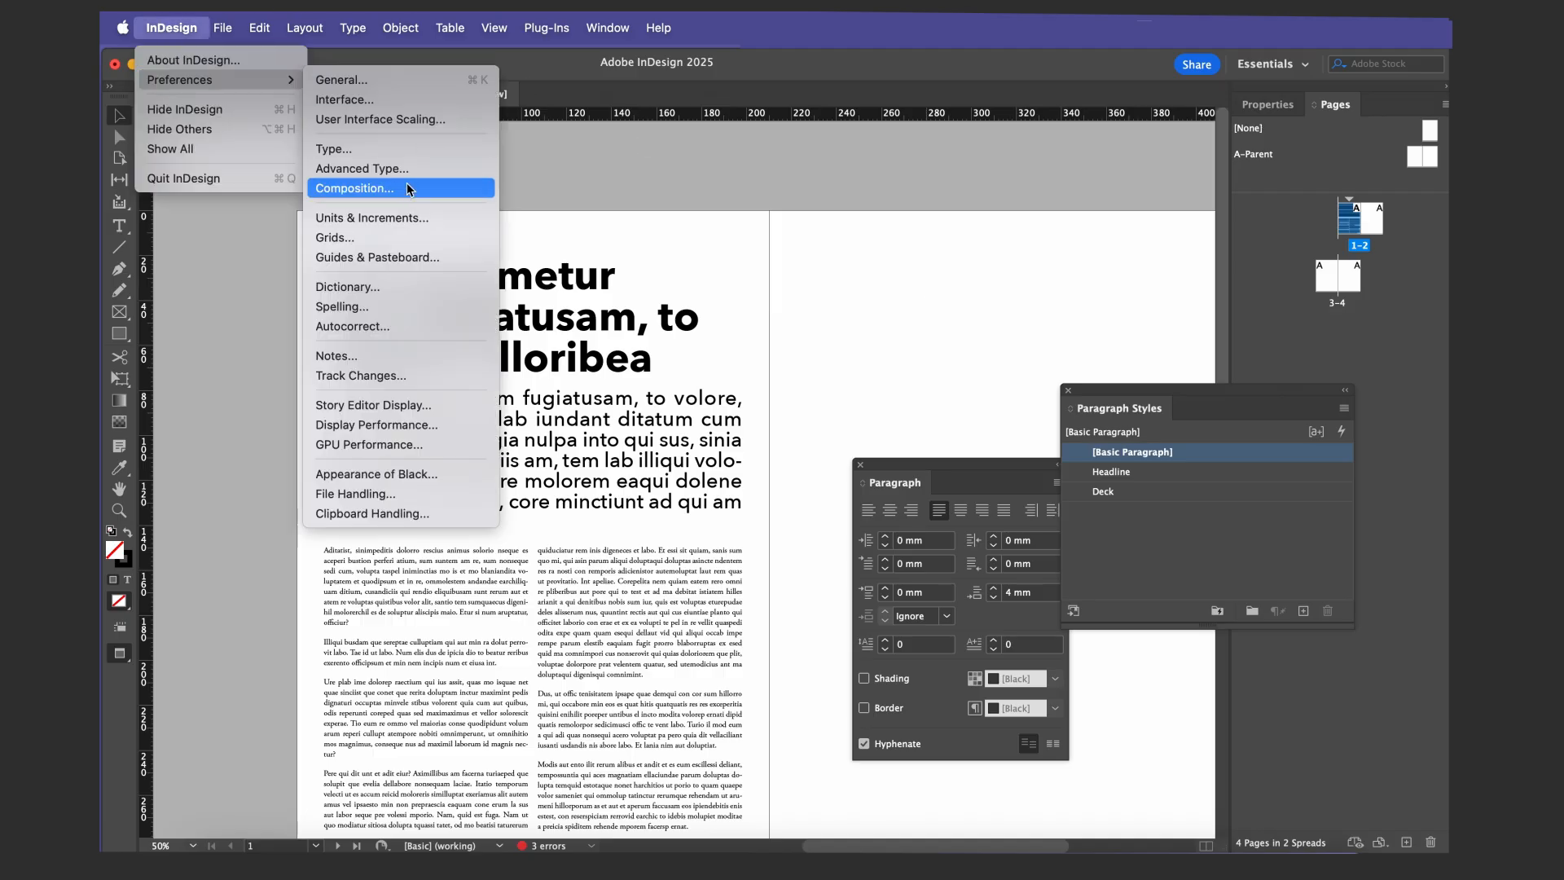
left_click(383, 237)
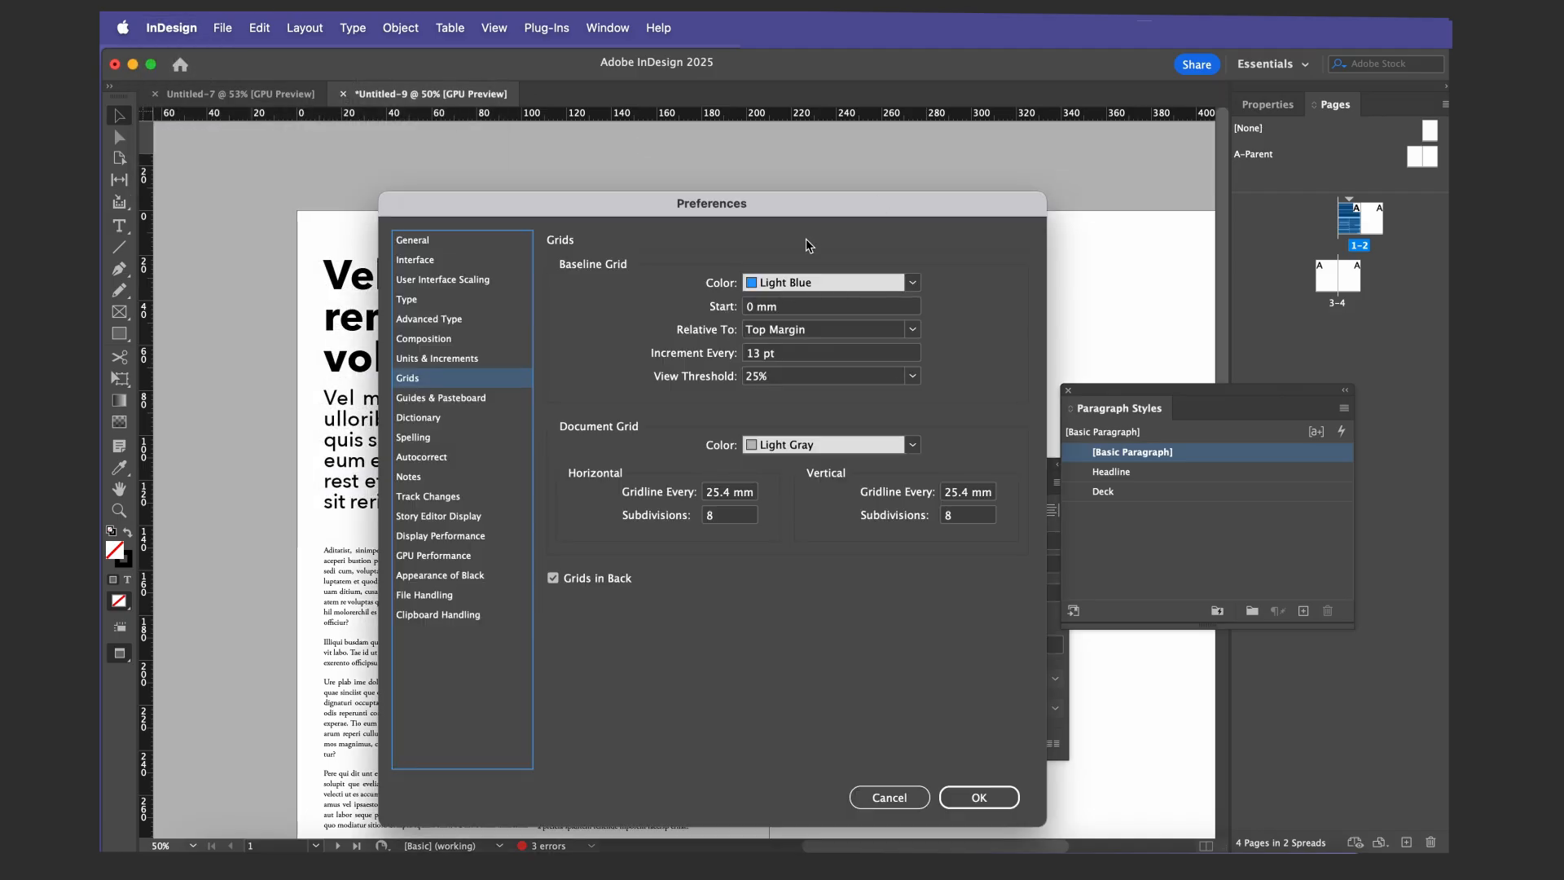
left_click_drag(813, 210, 915, 124)
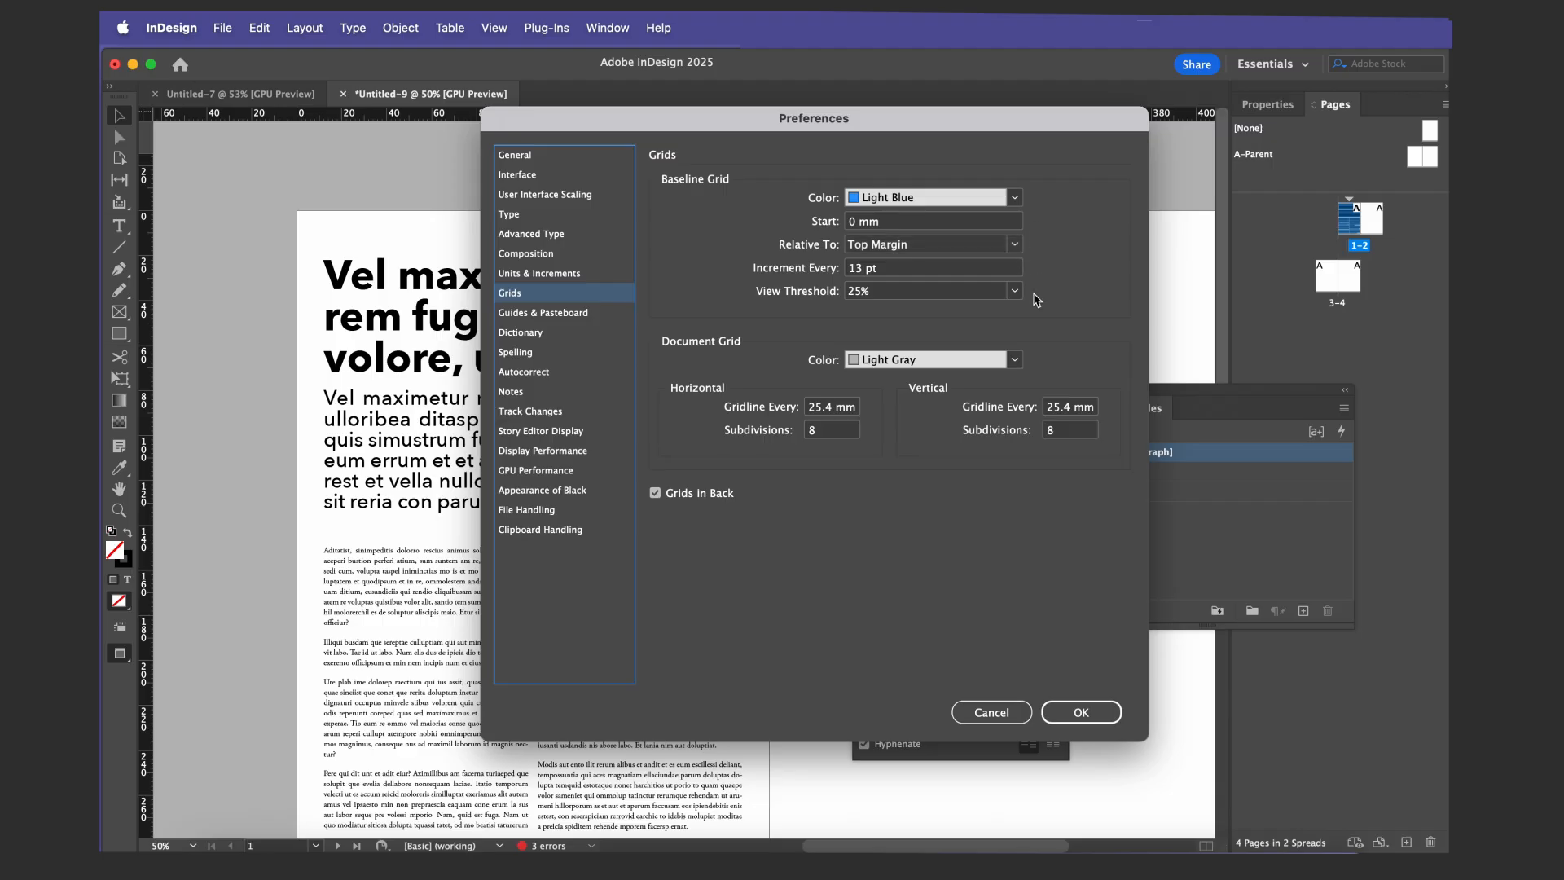
left_click(1101, 711)
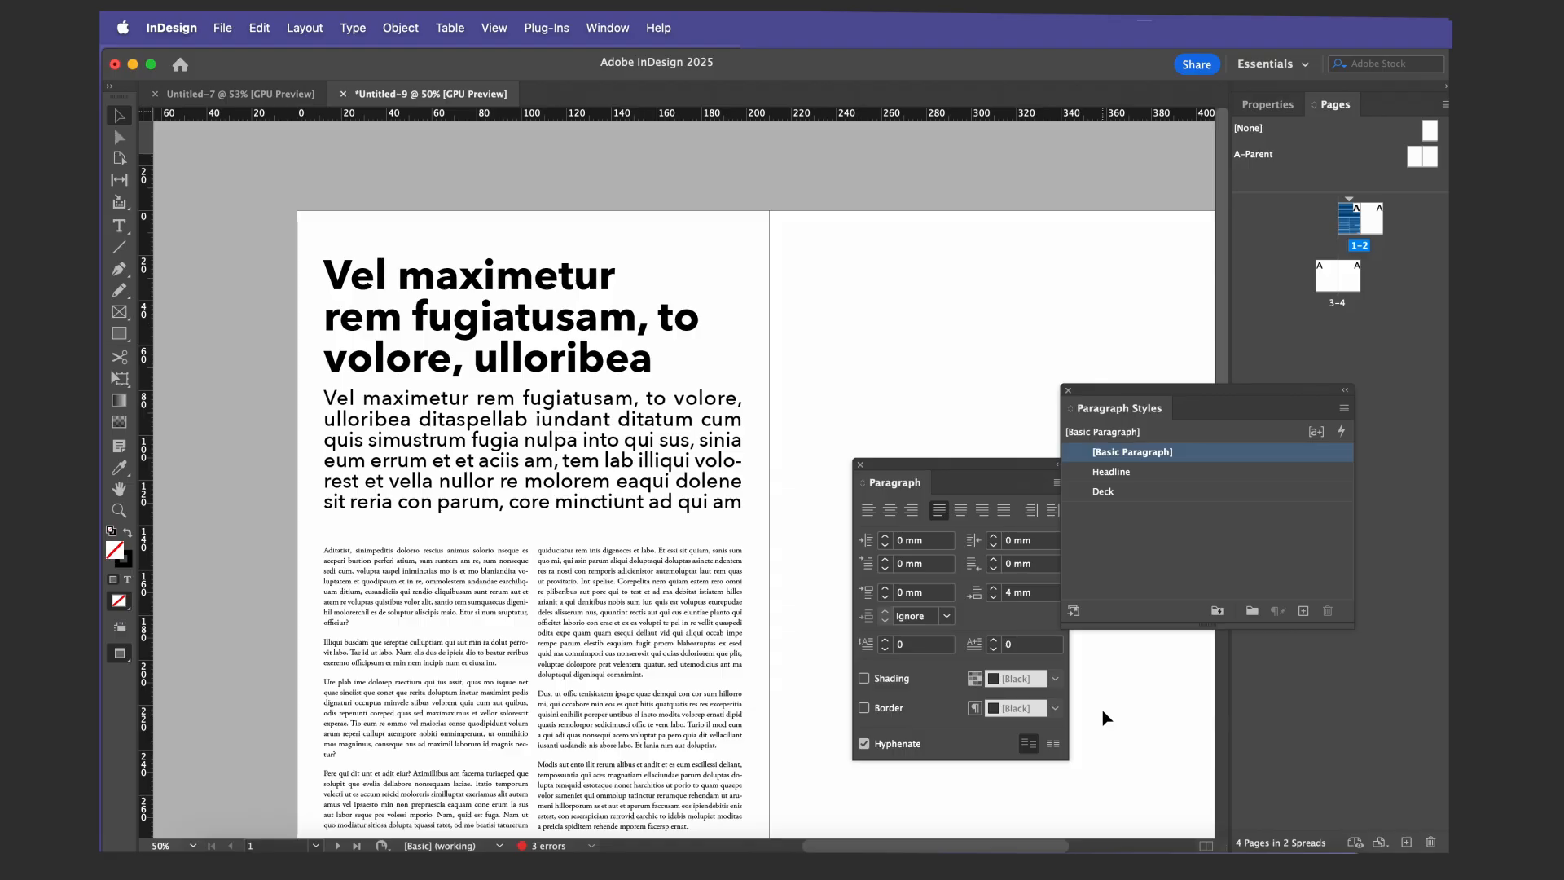
left_click_drag(1104, 717, 1039, 665)
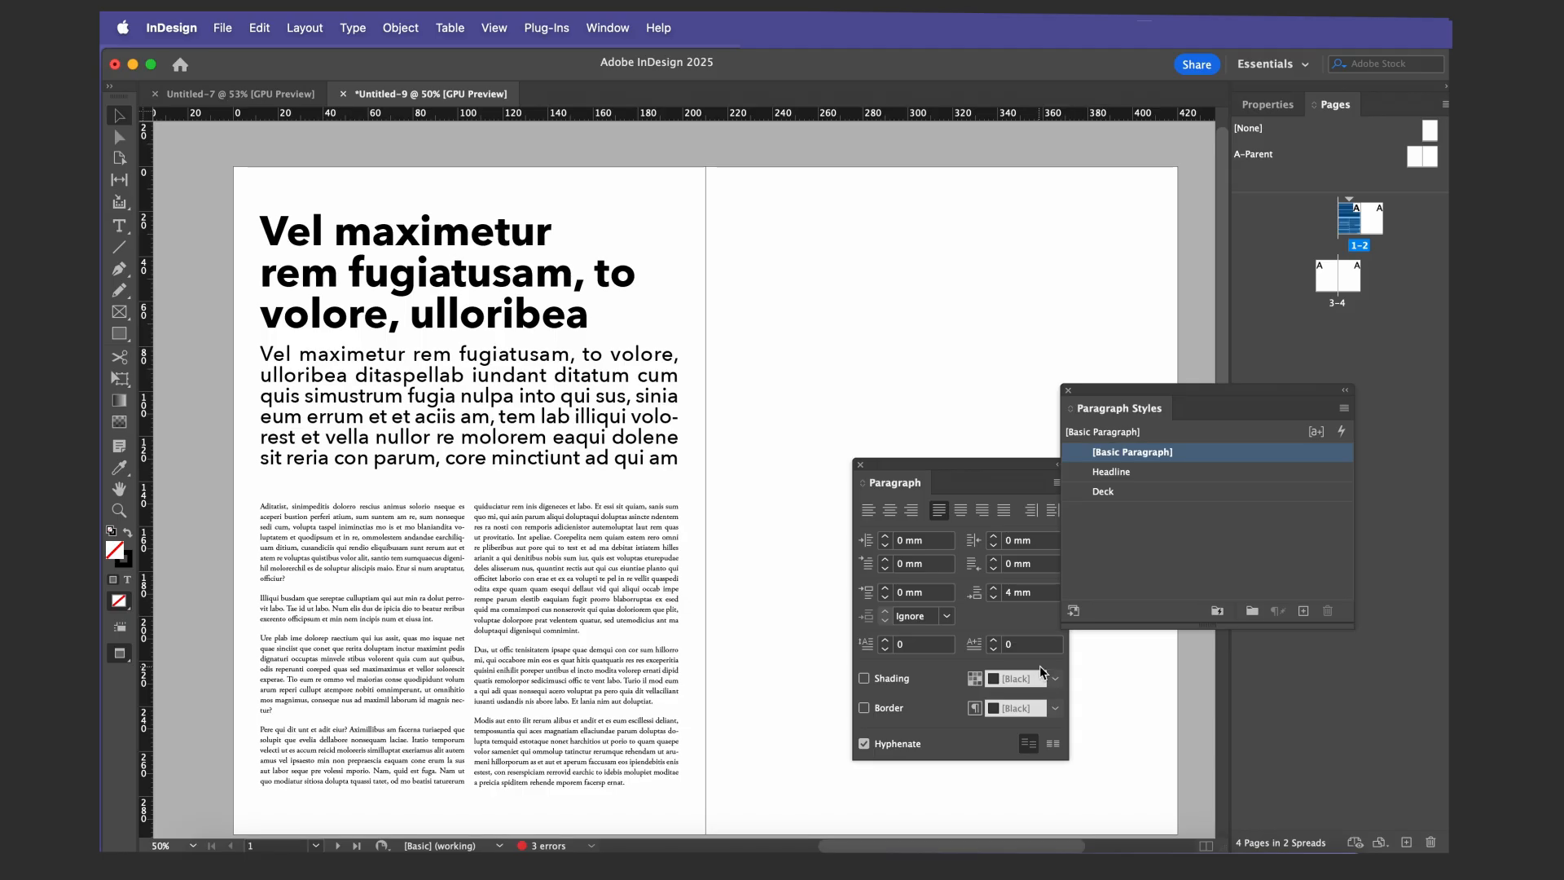